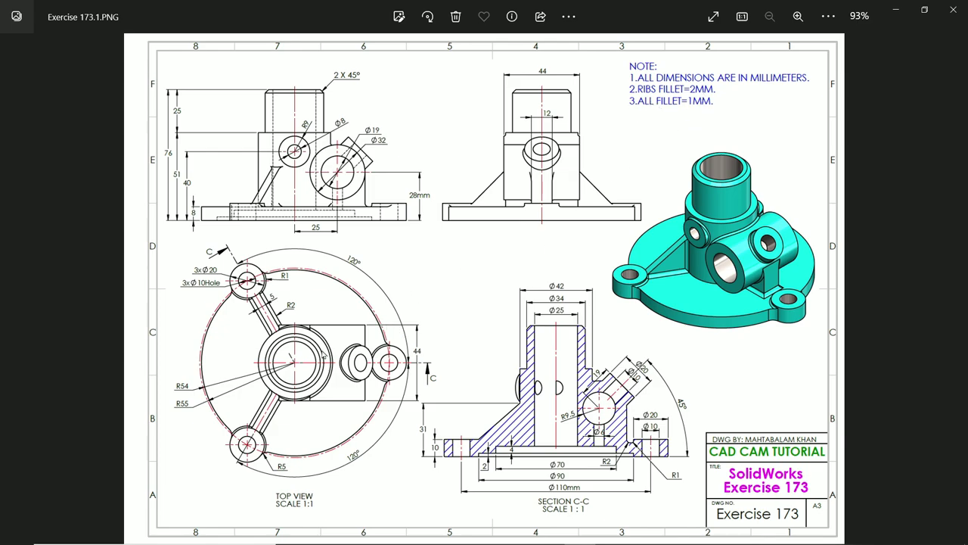
# Examine the Exercise 173 drawing's top view, front view and section C-C for the base plate and lug dimensions
pyautogui.scroll(4, 294, 424)
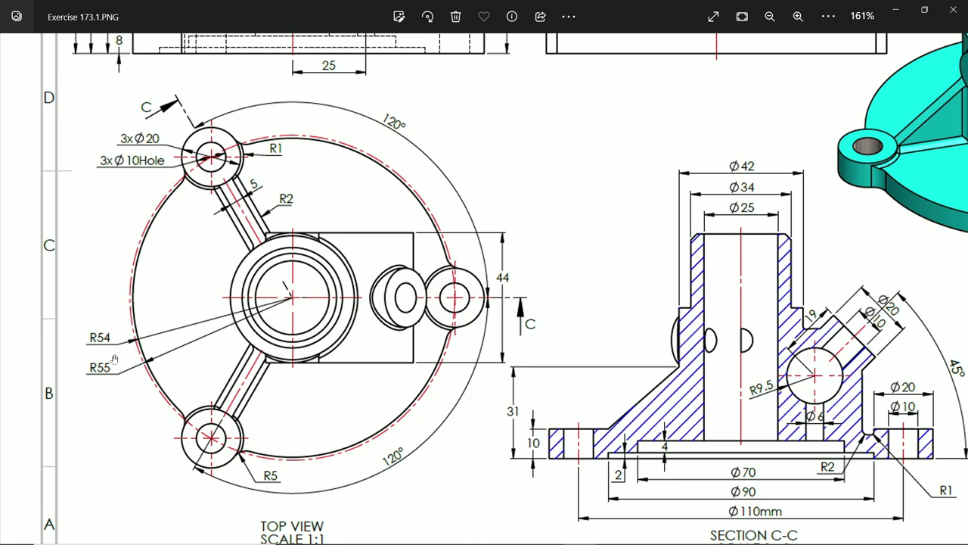
pyautogui.moveTo(166, 239); pyautogui.dragTo(164, 290)
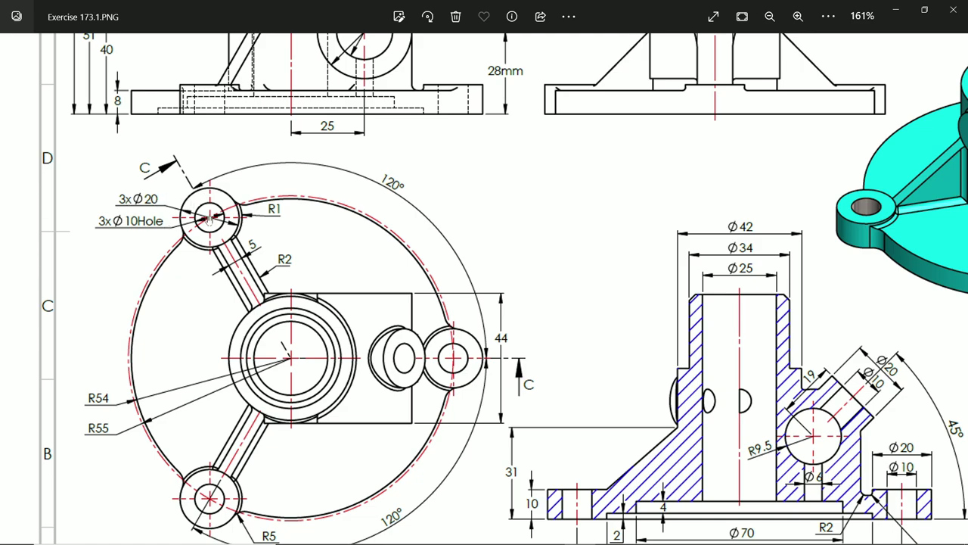
pyautogui.moveTo(207, 239); pyautogui.dragTo(222, 209)
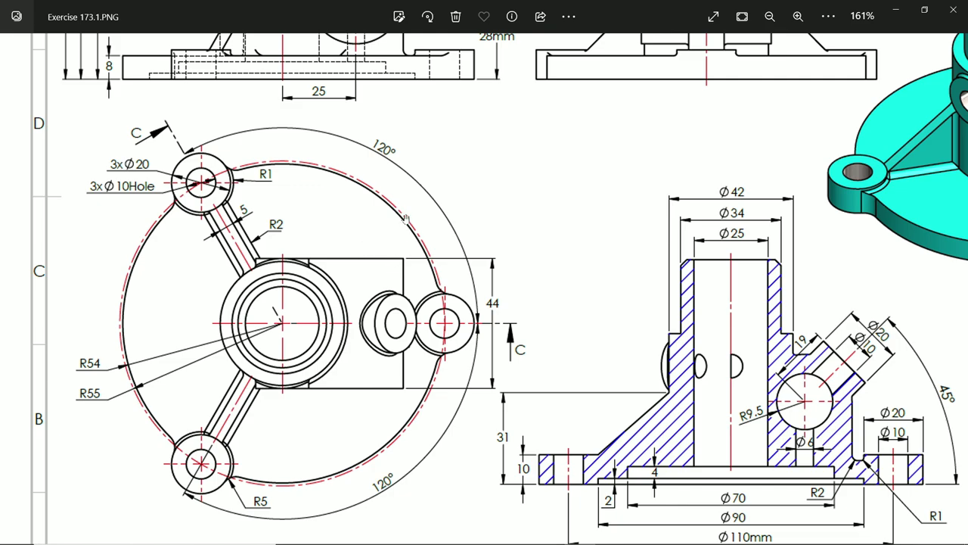
pyautogui.moveTo(405, 227); pyautogui.dragTo(401, 333)
pyautogui.moveTo(290, 196); pyautogui.dragTo(262, 236)
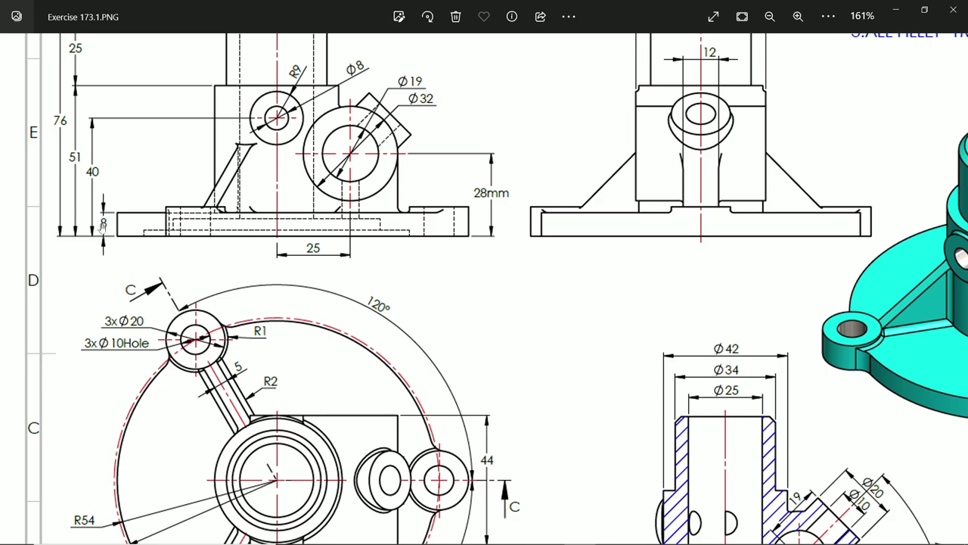
pyautogui.moveTo(545, 366); pyautogui.dragTo(527, 220)
pyautogui.moveTo(533, 350); pyautogui.dragTo(532, 259)
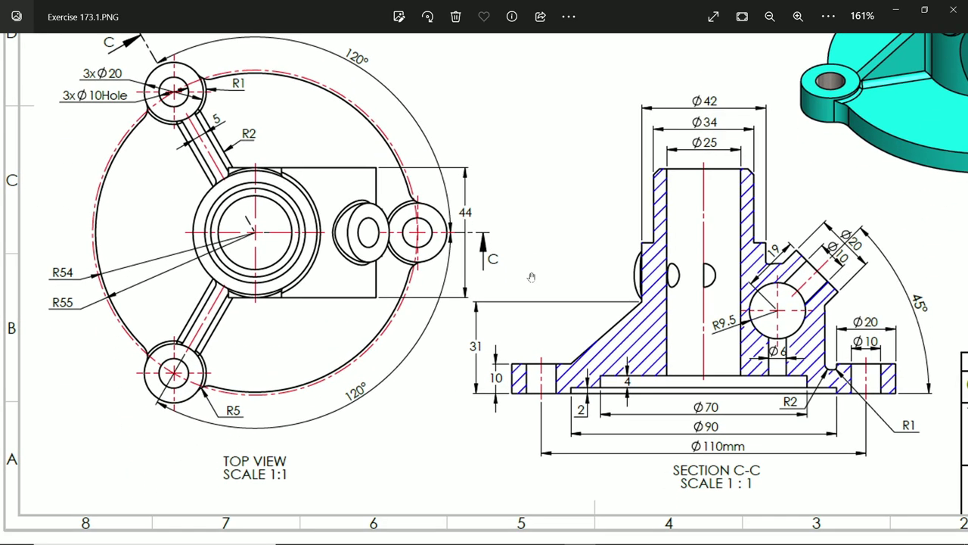
pyautogui.moveTo(471, 268)
pyautogui.mouseDown()
pyautogui.moveTo(489, 353)
pyautogui.moveTo(515, 235)
pyautogui.mouseUp()
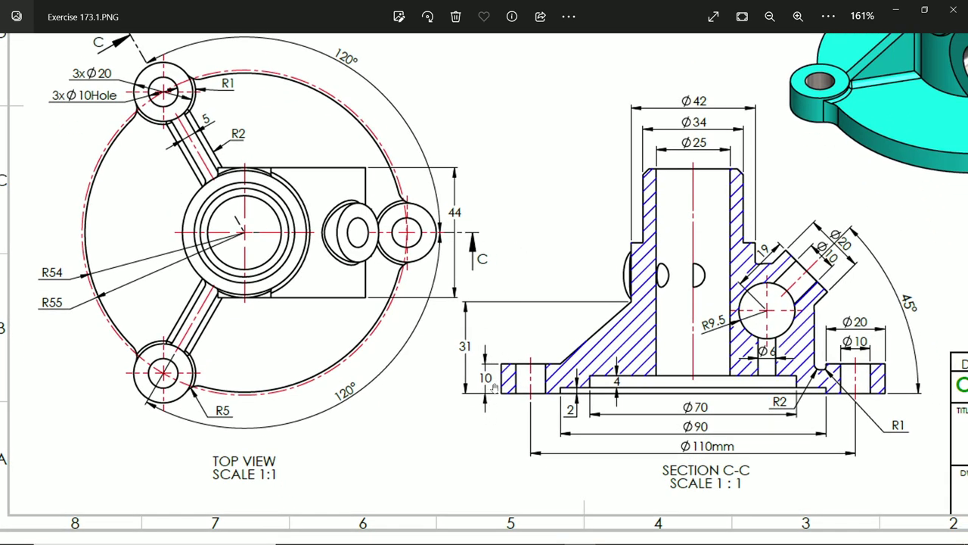
pyautogui.scroll(-5, 500, 264)
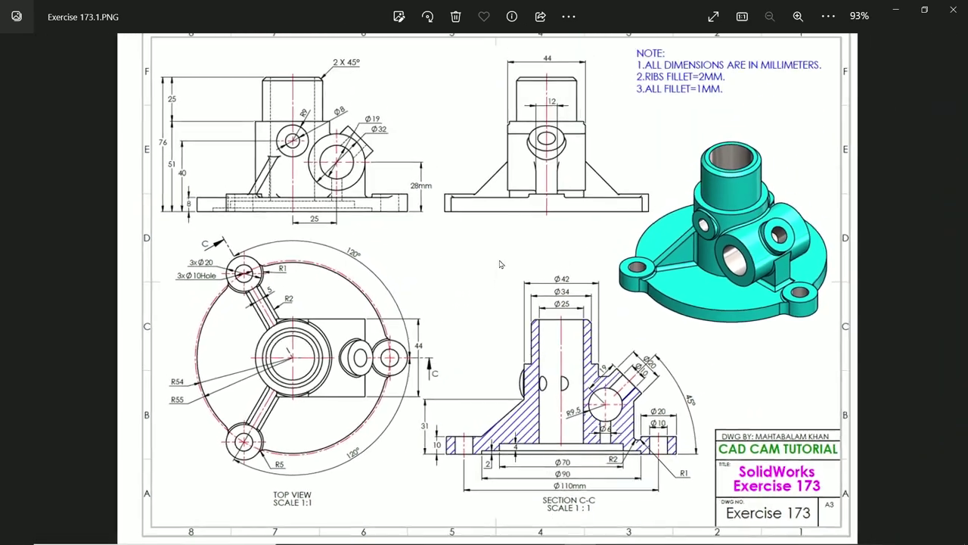
# Switch to SOLIDWORKS and start a sketch on the Top Plane
pyautogui.click(895, 9)
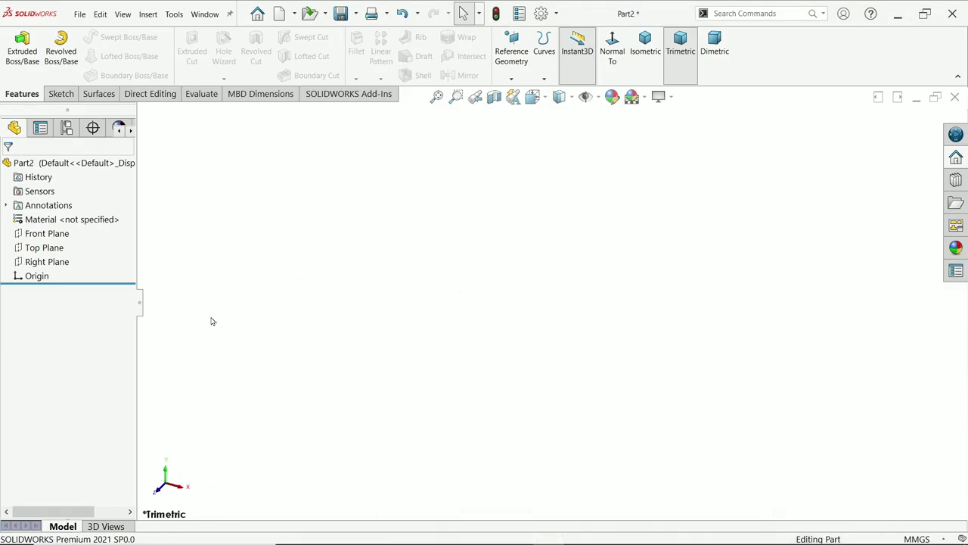
pyautogui.click(53, 252)
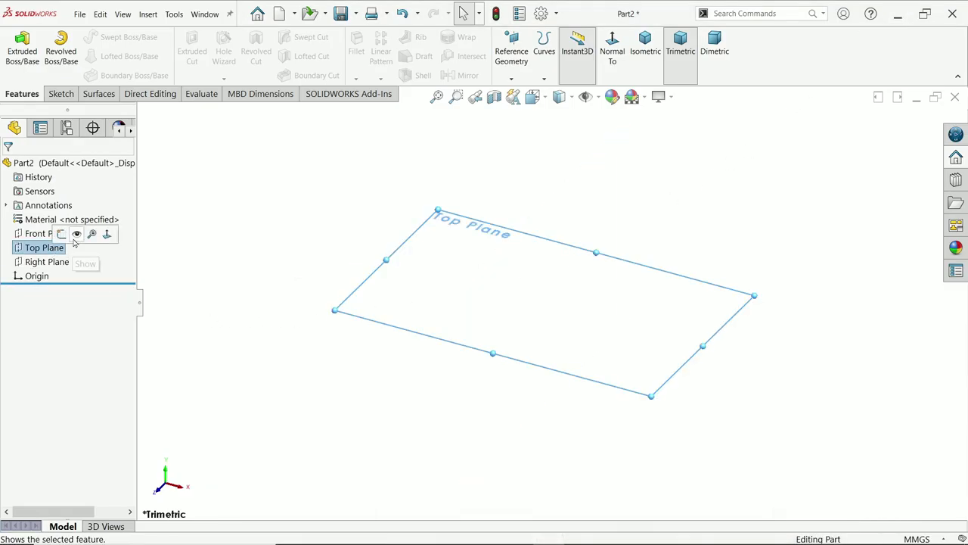
pyautogui.click(68, 236)
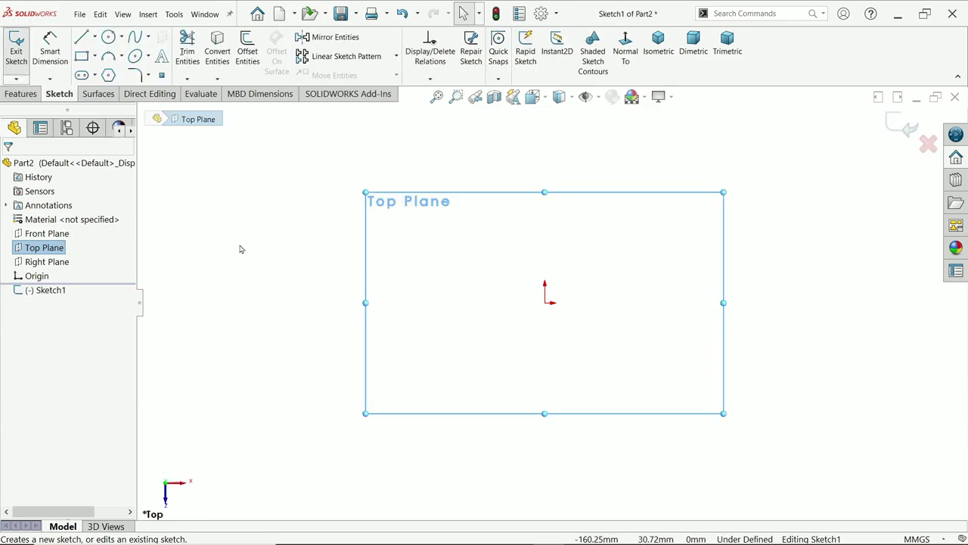
# Sketch two concentric circles at the origin, radii about 94 mm and 106 mm, making the outer one construction geometry
pyautogui.click(108, 37)
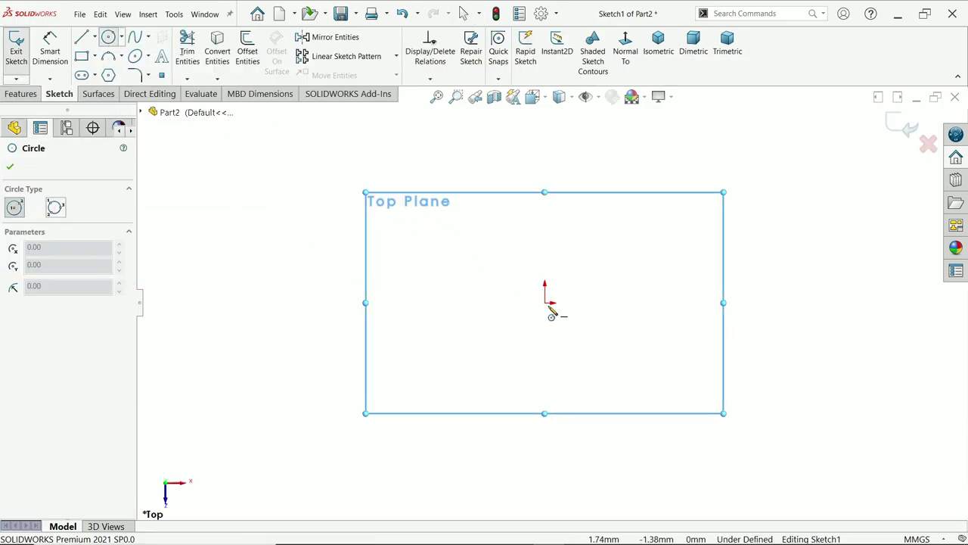
pyautogui.moveTo(546, 303); pyautogui.dragTo(396, 196)
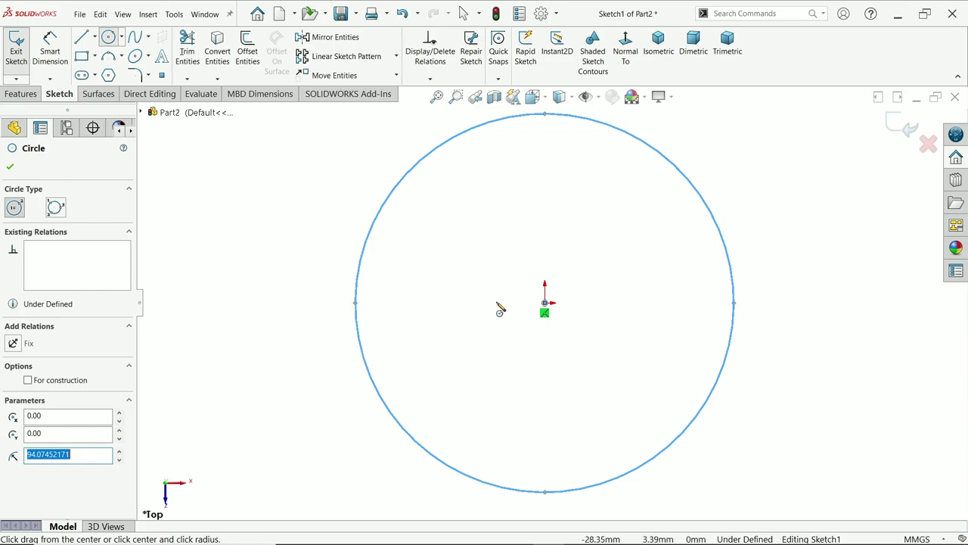
pyautogui.moveTo(545, 303); pyautogui.dragTo(328, 286)
pyautogui.click(46, 380)
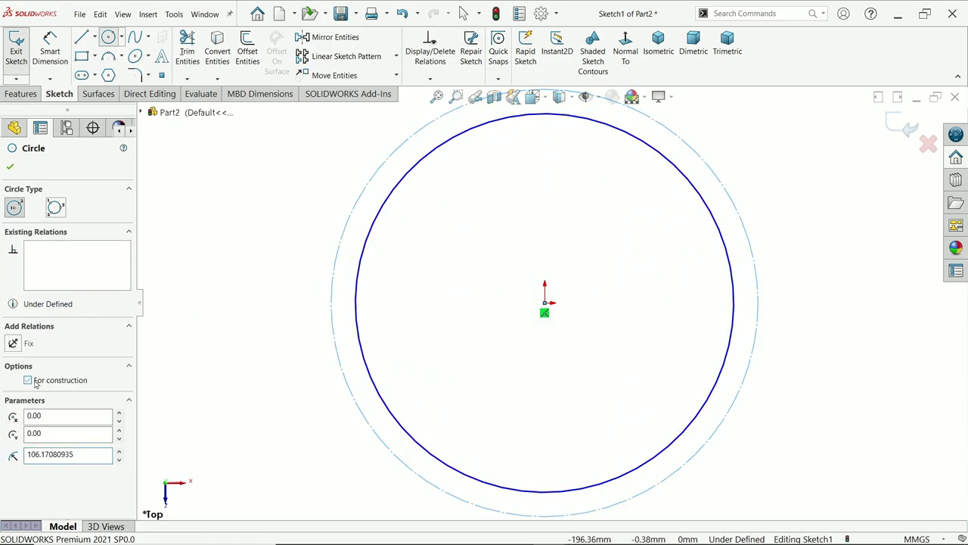
pyautogui.click(10, 166)
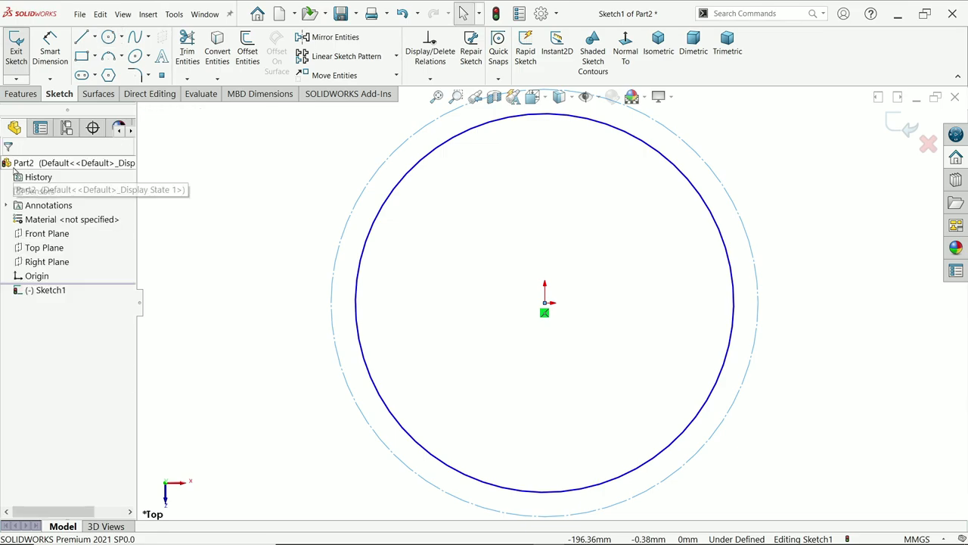
# Dimension the outer construction circle to a diameter of 110 mm
pyautogui.click(50, 51)
pyautogui.click(335, 292)
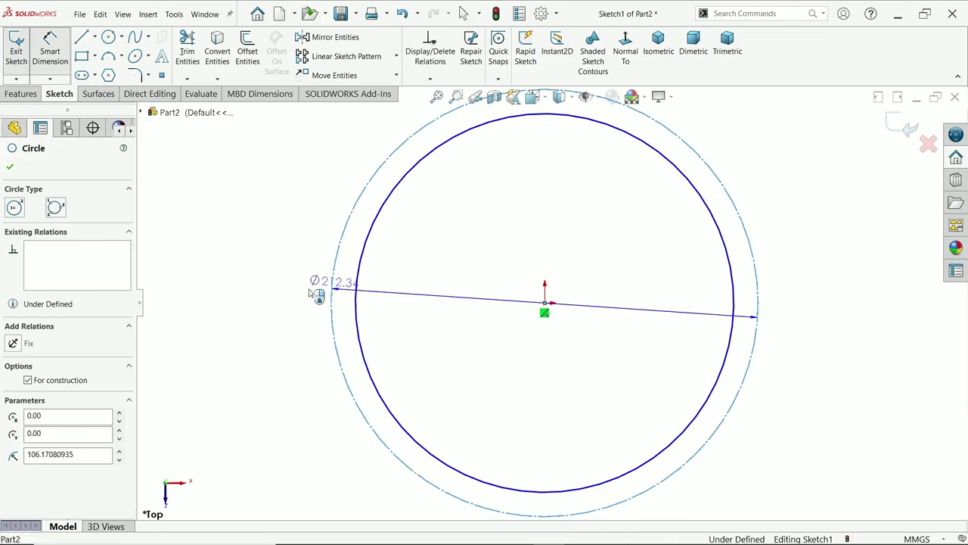
pyautogui.click(301, 293)
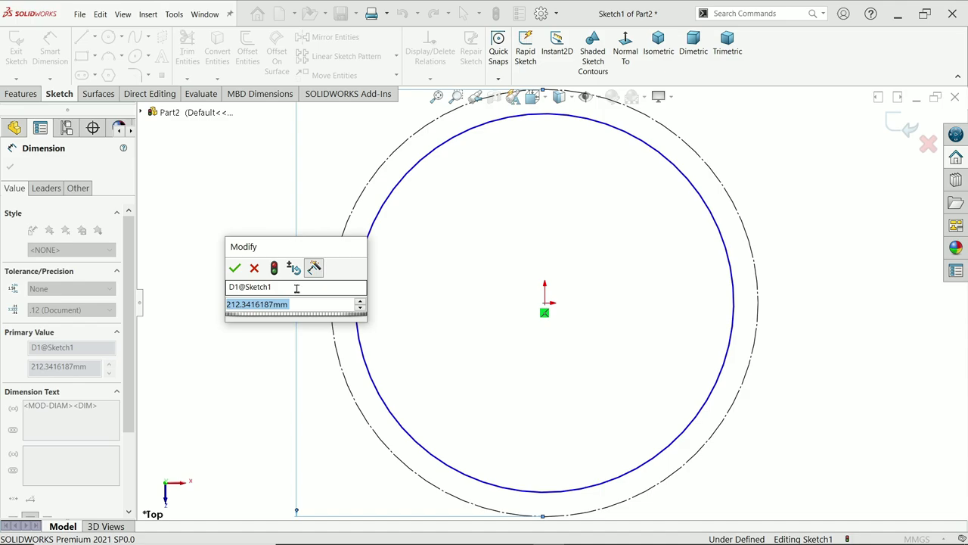
pyautogui.write('110')
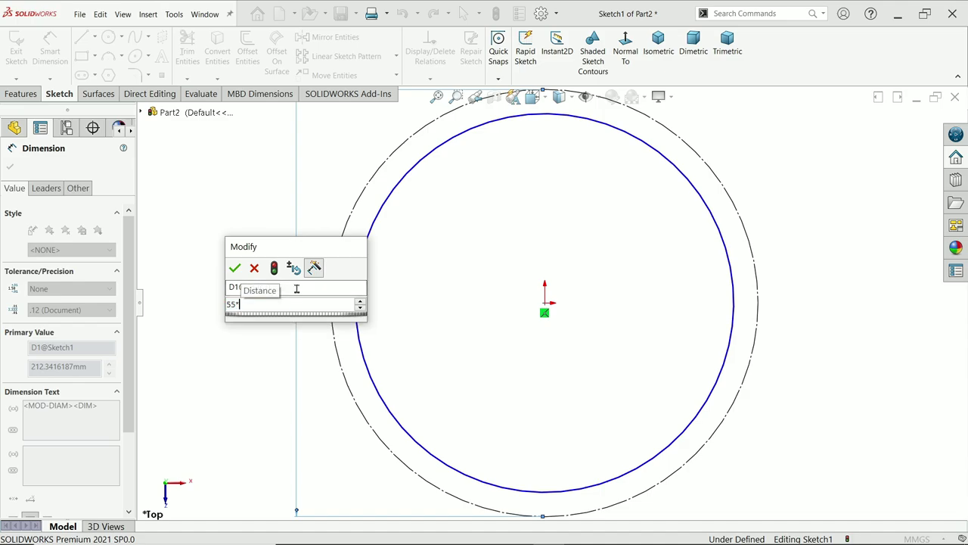
pyautogui.press('Return')
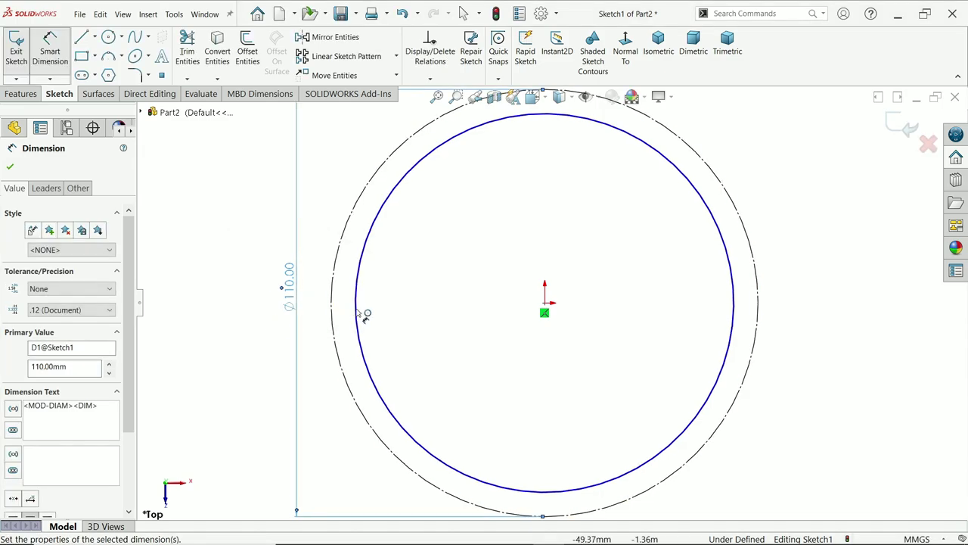
# Dimension the inner solid circle to a diameter of 108 mm, entered as 54*2
pyautogui.click(359, 316)
pyautogui.click(326, 302)
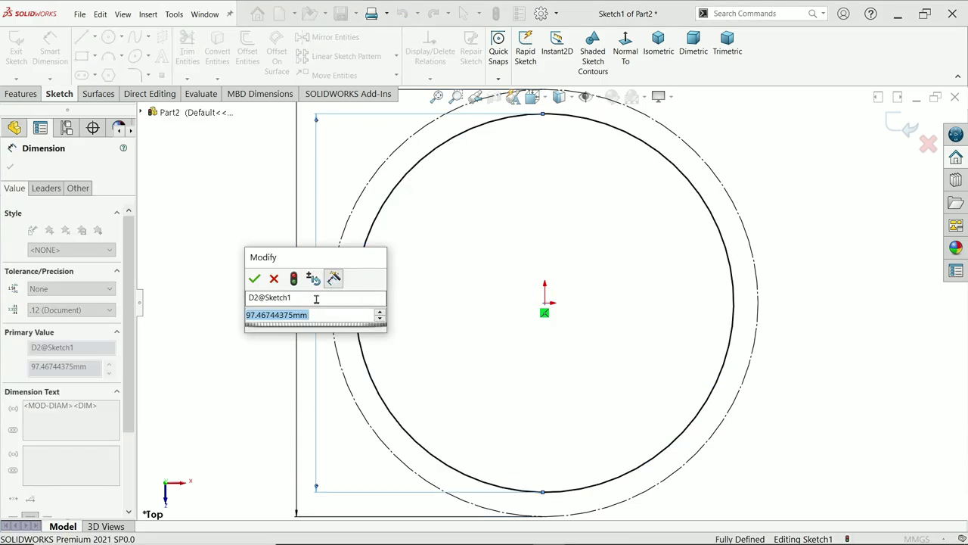
pyautogui.write('54*')
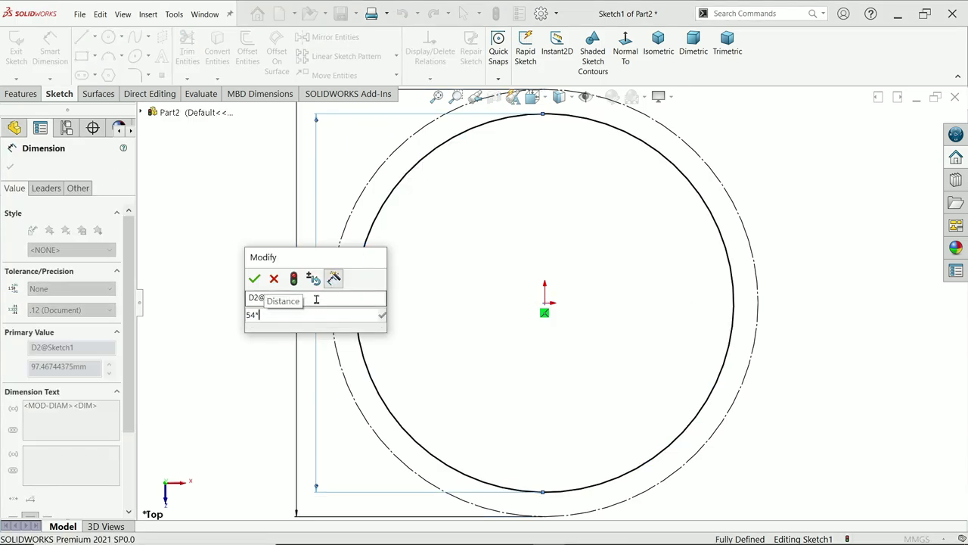
pyautogui.write('2')
pyautogui.press('Return')
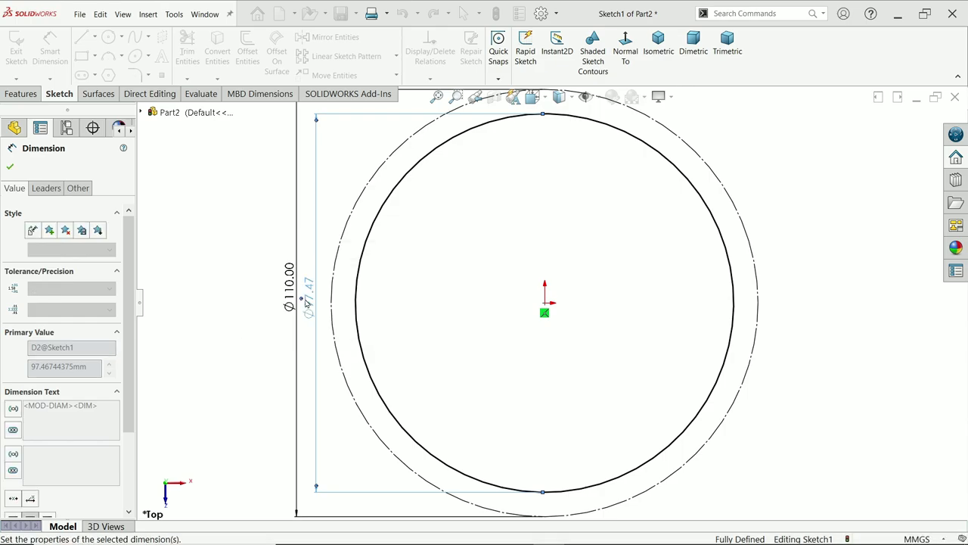
pyautogui.press('f')
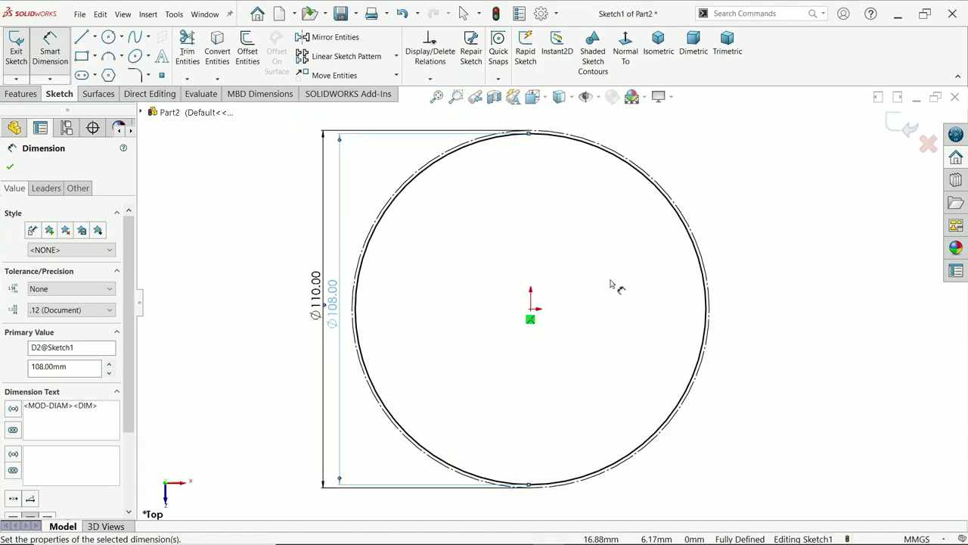
# Draw a horizontal centerline from the origin to the right-hand side of the 110 mm construction circle
pyautogui.click(94, 39)
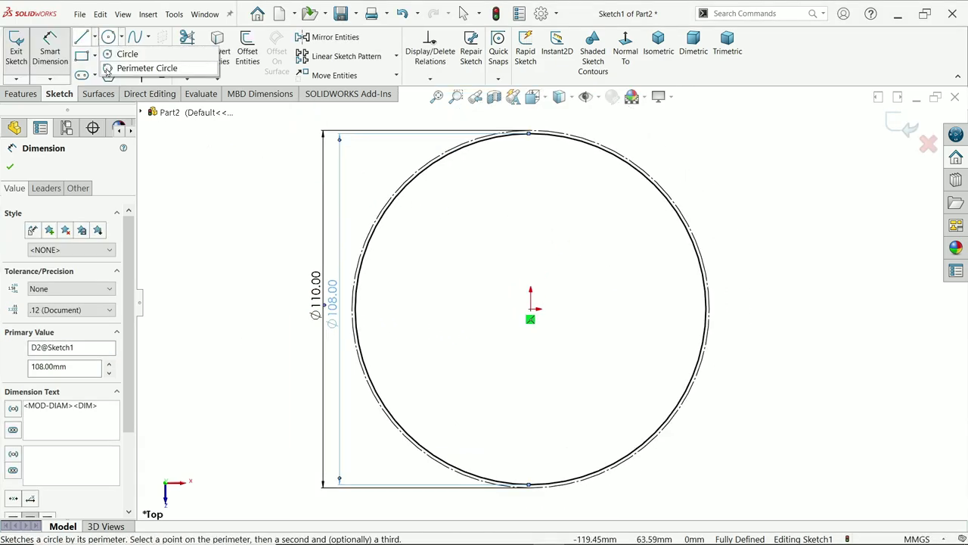
pyautogui.click(92, 70)
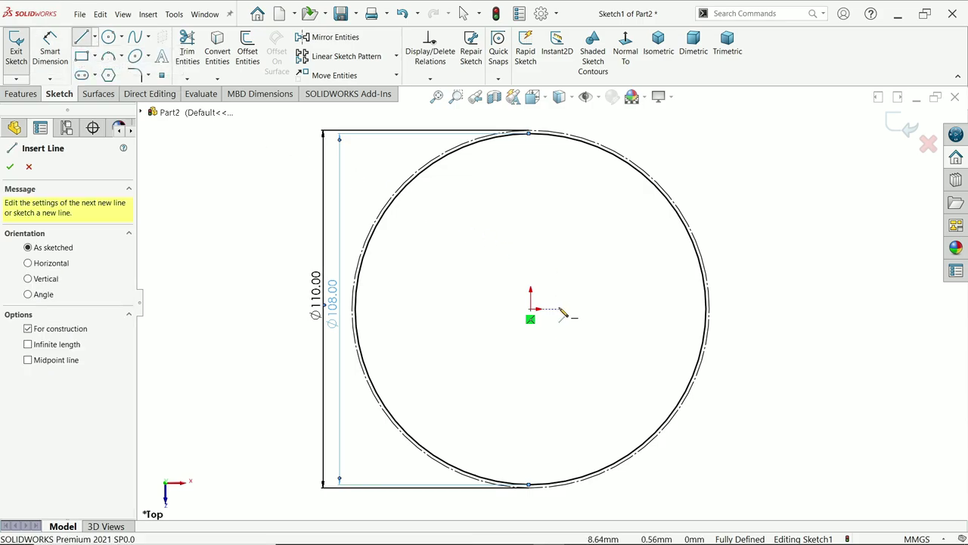
pyautogui.click(531, 309)
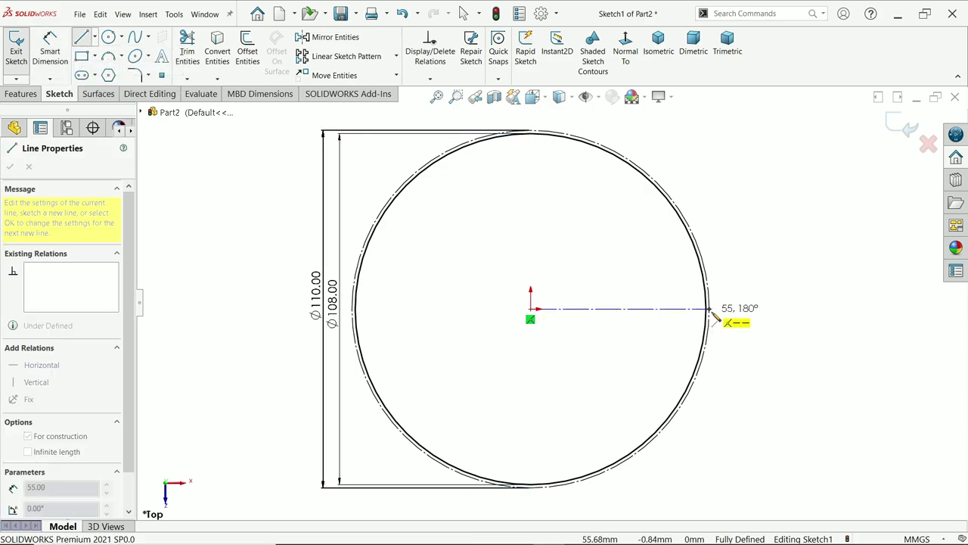
pyautogui.click(707, 309)
pyautogui.rightClick(766, 261)
pyautogui.click(788, 250)
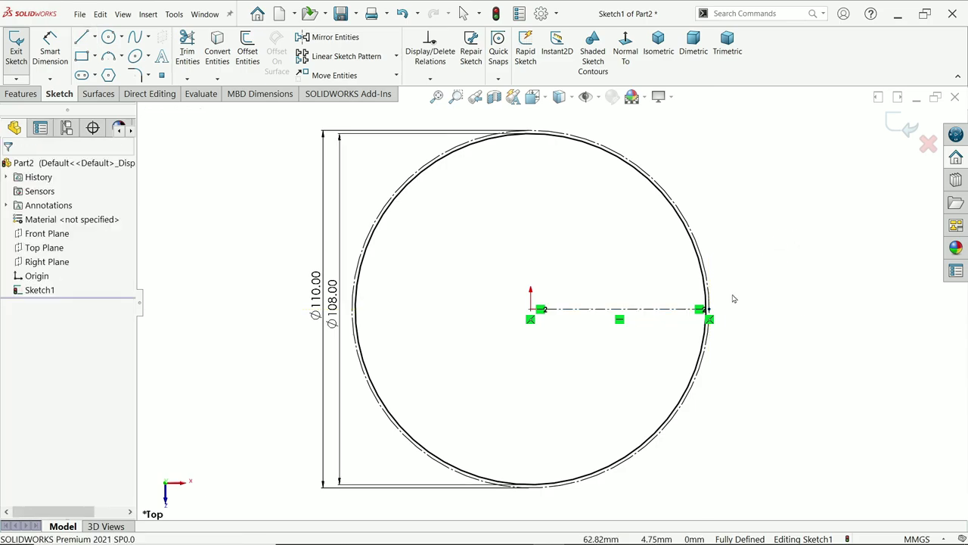
# Sketch two concentric circles at the centerline's outer end, with radii of about 11.8 mm and 4.5 mm
pyautogui.scroll(-3, 738, 298)
pyautogui.click(108, 36)
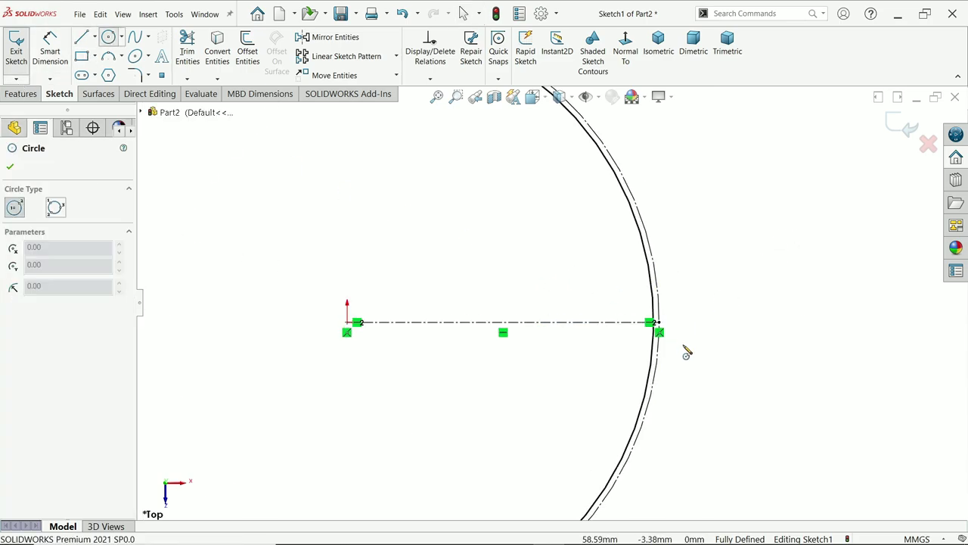
pyautogui.click(659, 323)
pyautogui.click(697, 268)
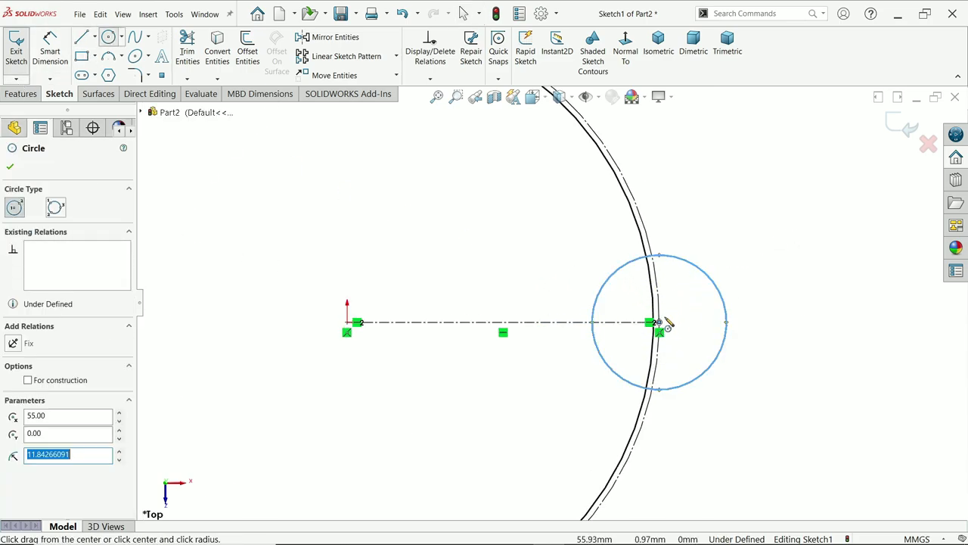
pyautogui.click(660, 324)
pyautogui.click(679, 310)
# Dimension the larger circle at the centerline's end to a diameter of 20 mm
pyautogui.press('d')
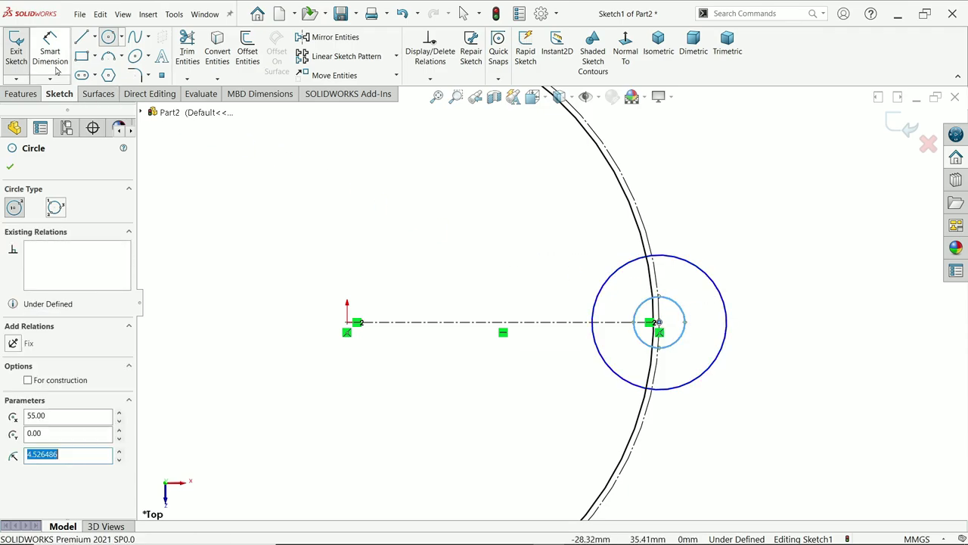
pyautogui.click(732, 336)
pyautogui.click(789, 316)
pyautogui.write('20')
pyautogui.press('Return')
# Dimension the smaller circle at the centerline's end to a diameter of 10 mm
pyautogui.click(690, 325)
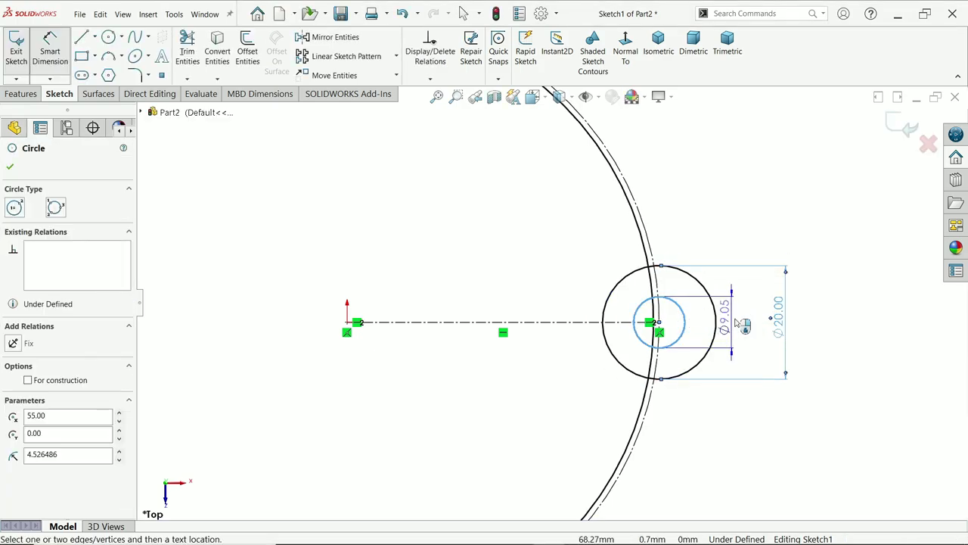
pyautogui.click(749, 324)
pyautogui.write('10')
pyautogui.press('Return')
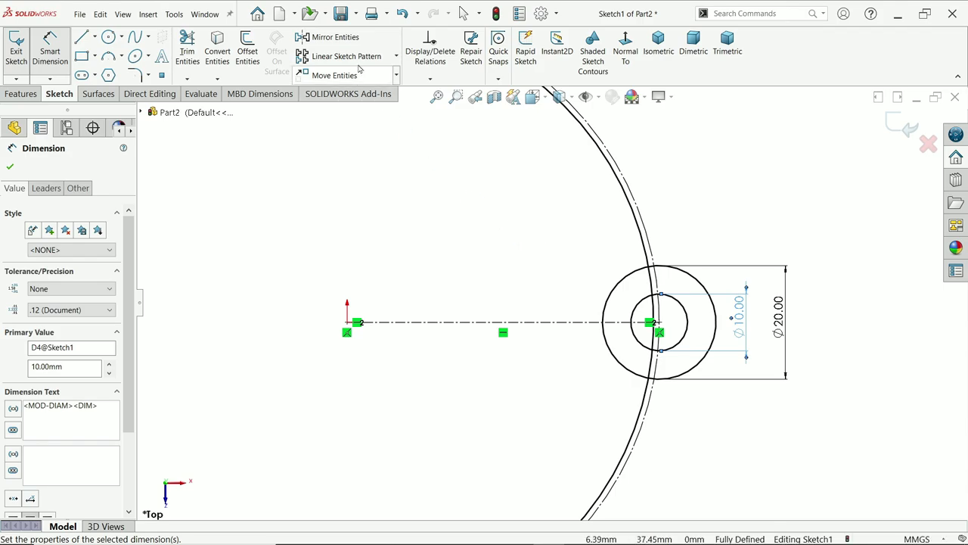
# Set up a circular sketch pattern of the 20 mm circle, the 10 mm circle and the horizontal centerline about the origin
pyautogui.click(395, 56)
pyautogui.click(375, 88)
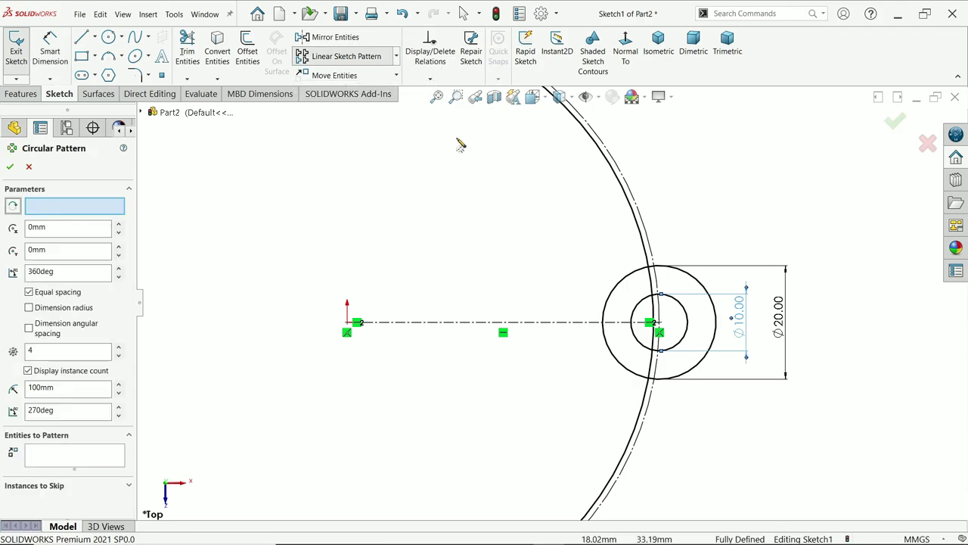
pyautogui.press('f')
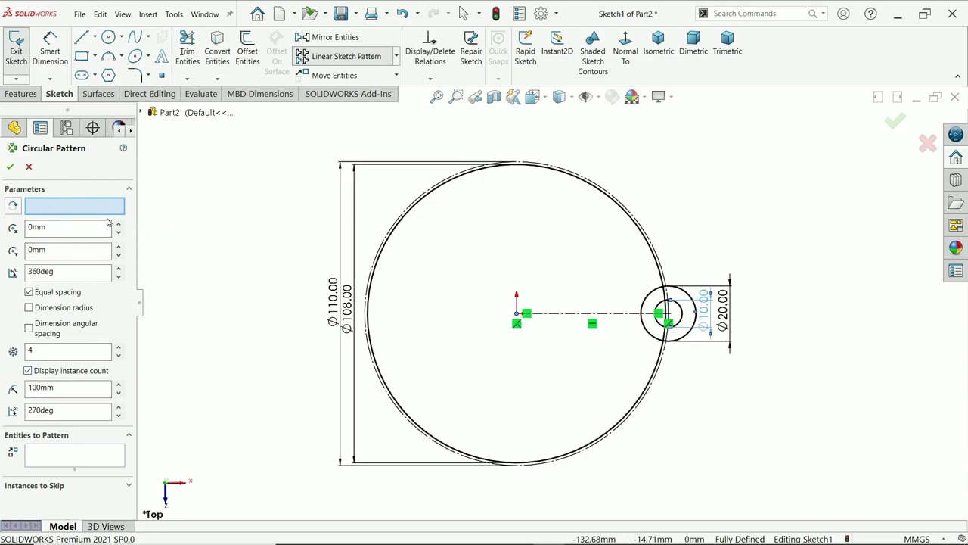
pyautogui.click(47, 457)
pyautogui.scroll(-4, 754, 345)
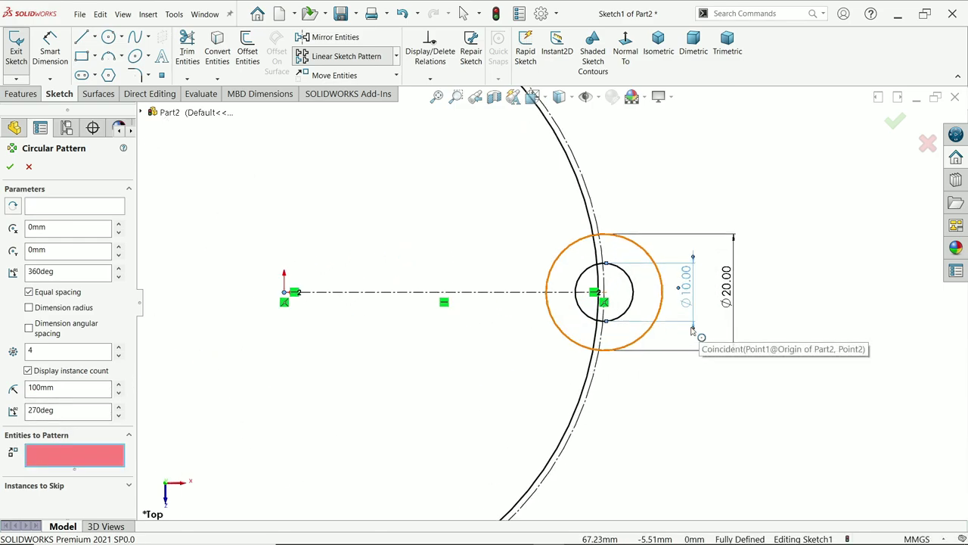
pyautogui.click(648, 335)
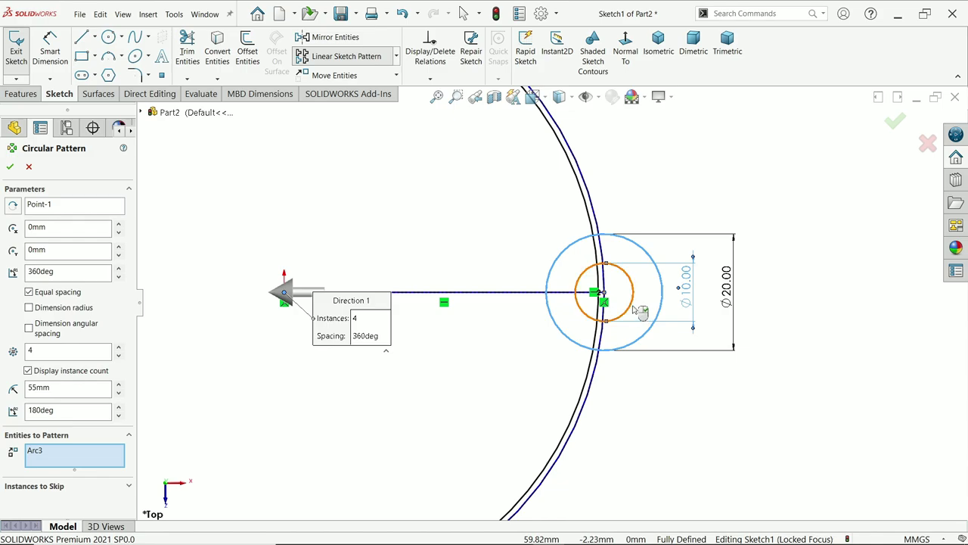
pyautogui.click(631, 307)
pyautogui.click(528, 293)
pyautogui.scroll(4, 528, 296)
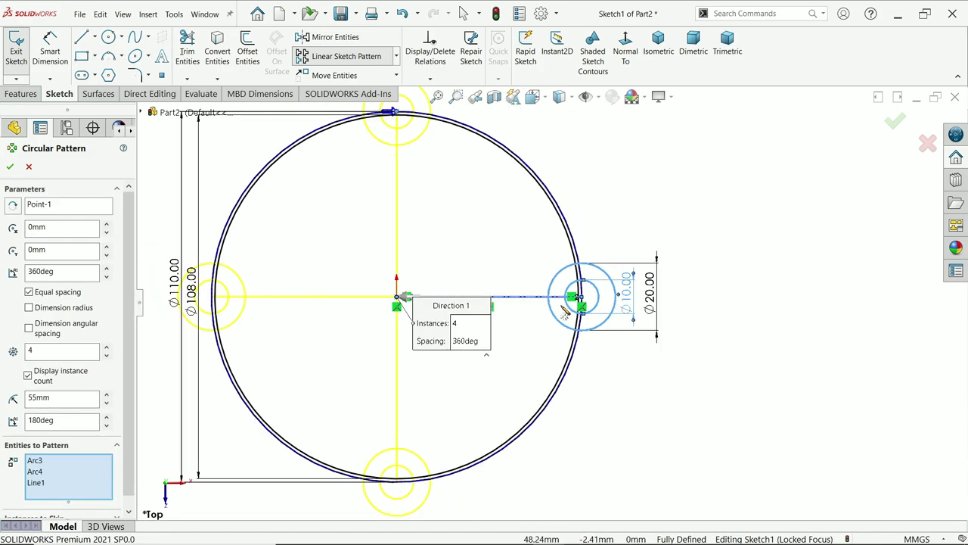
# Set the circular sketch pattern to 3 equally spaced instances over 360 degrees and accept it
pyautogui.scroll(-1, 424, 303)
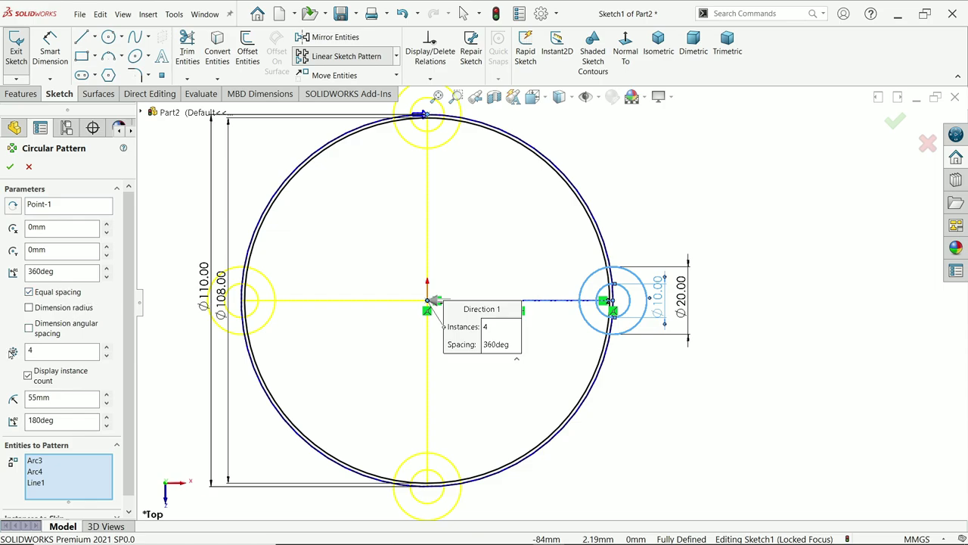
pyautogui.doubleClick(20, 350)
pyautogui.scroll(1, 385, 270)
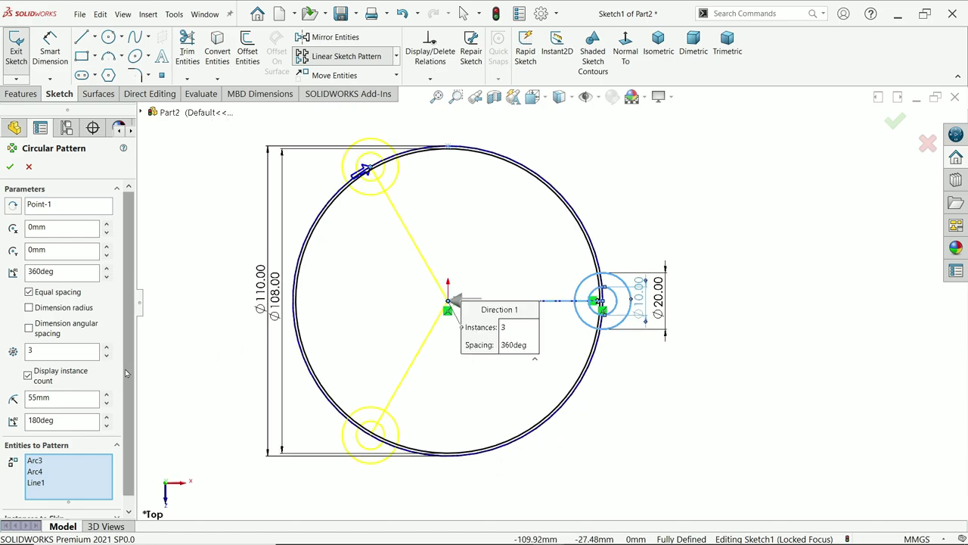
pyautogui.click(11, 168)
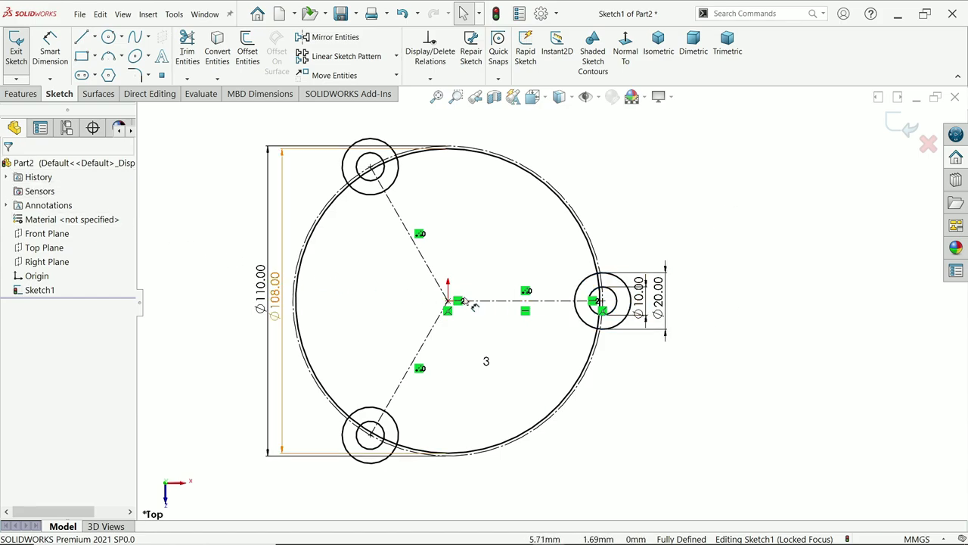
# Extrude only the large disc region of the sketch, without the lug circles, to a blind depth of 8 mm
pyautogui.scroll(2, 466, 301)
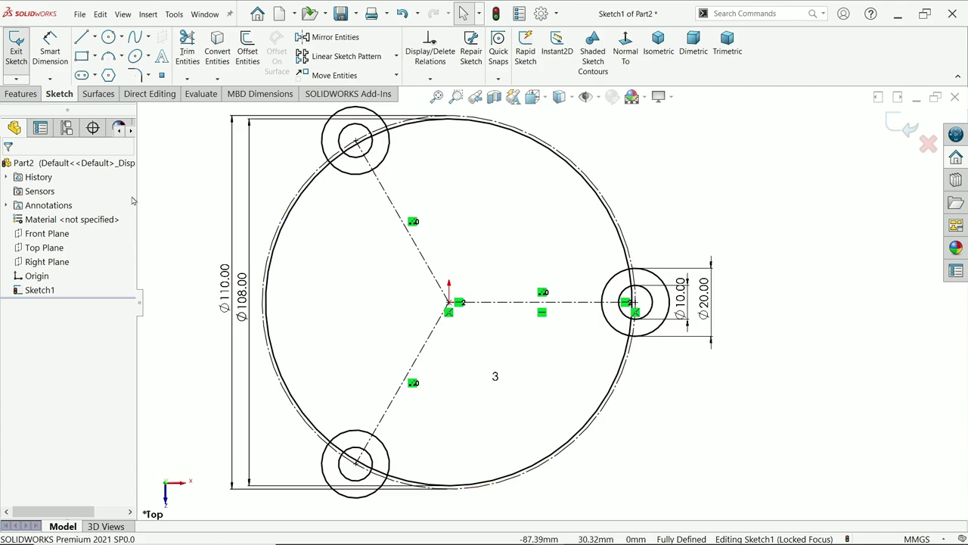
pyautogui.click(21, 94)
pyautogui.click(22, 50)
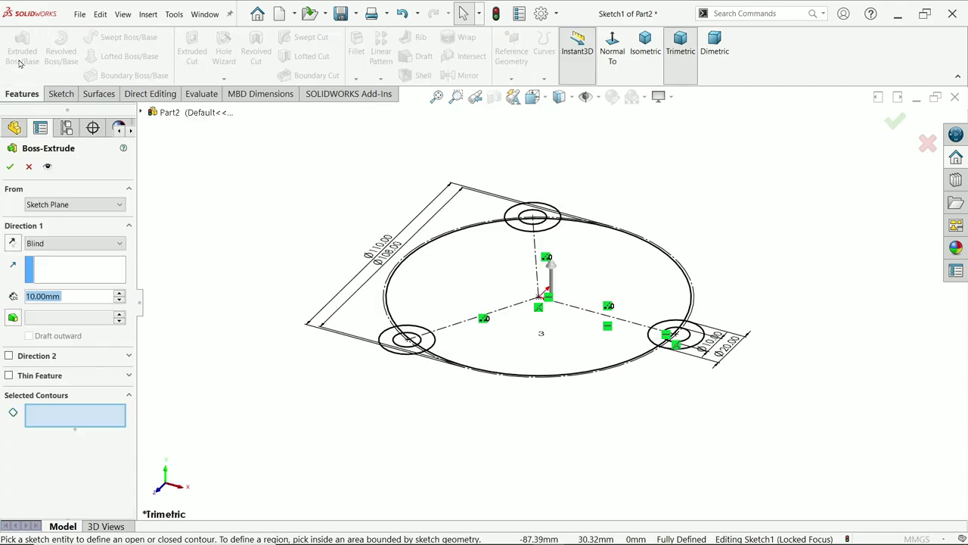
pyautogui.click(599, 275)
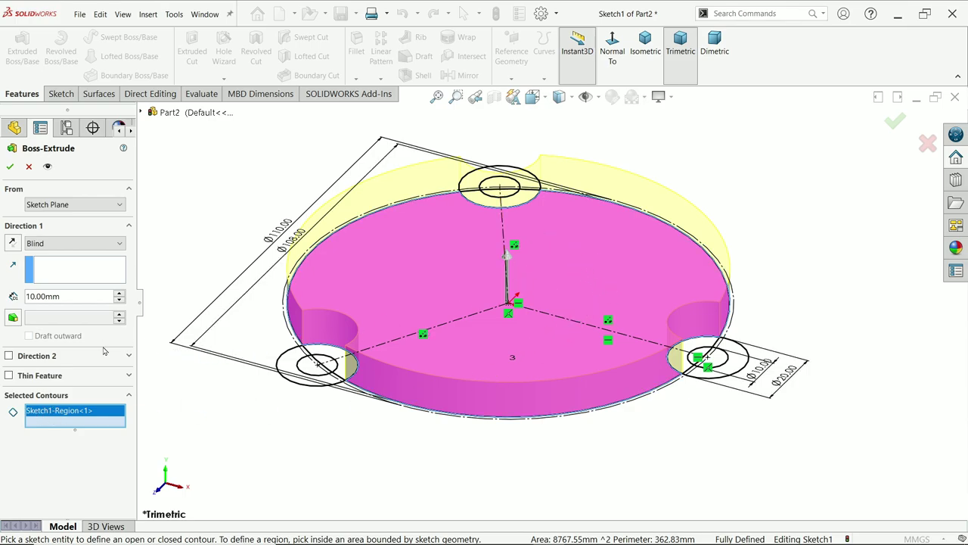
pyautogui.moveTo(64, 298); pyautogui.dragTo(25, 296)
pyautogui.write('8')
pyautogui.press('Return')
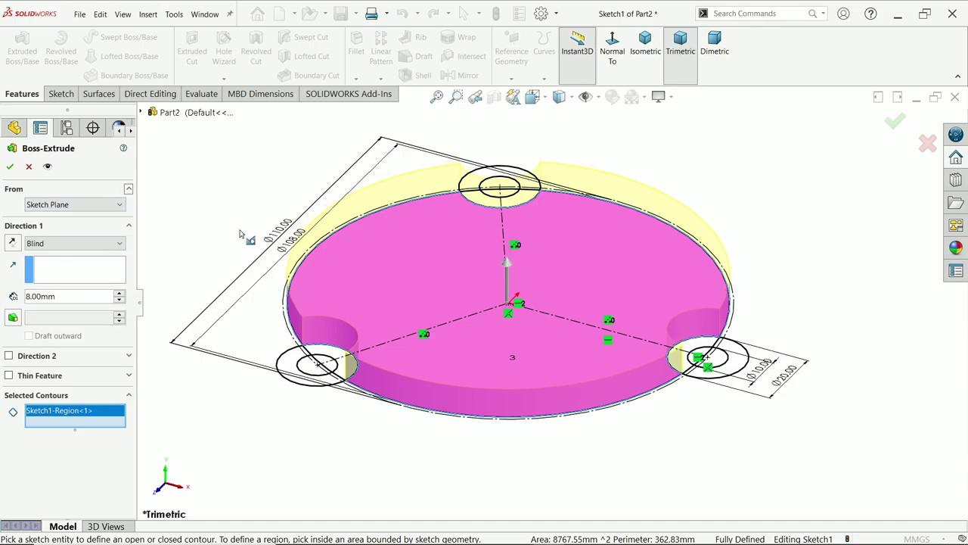
pyautogui.click(10, 166)
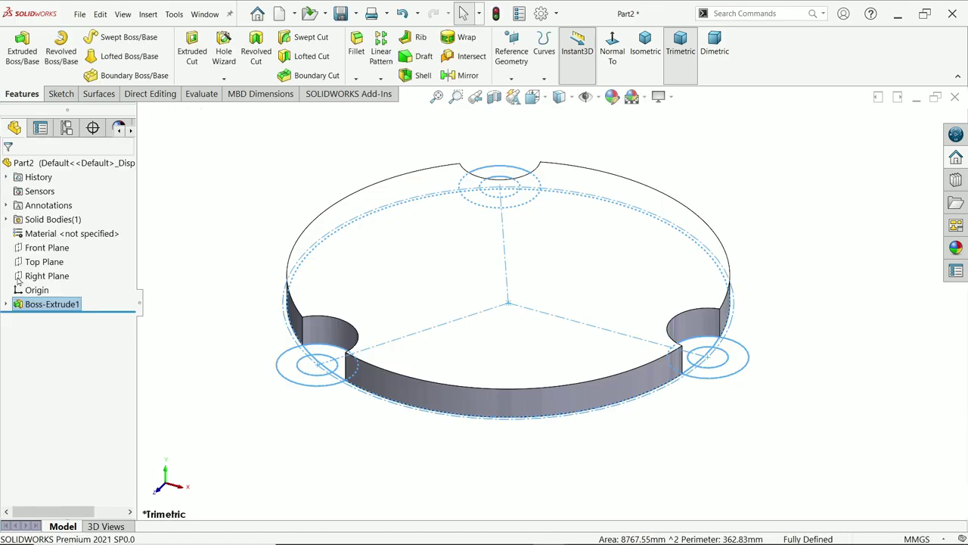
# Reuse the disc's sketch for a second boss extrusion with a blind depth of 10 mm
pyautogui.click(6, 304)
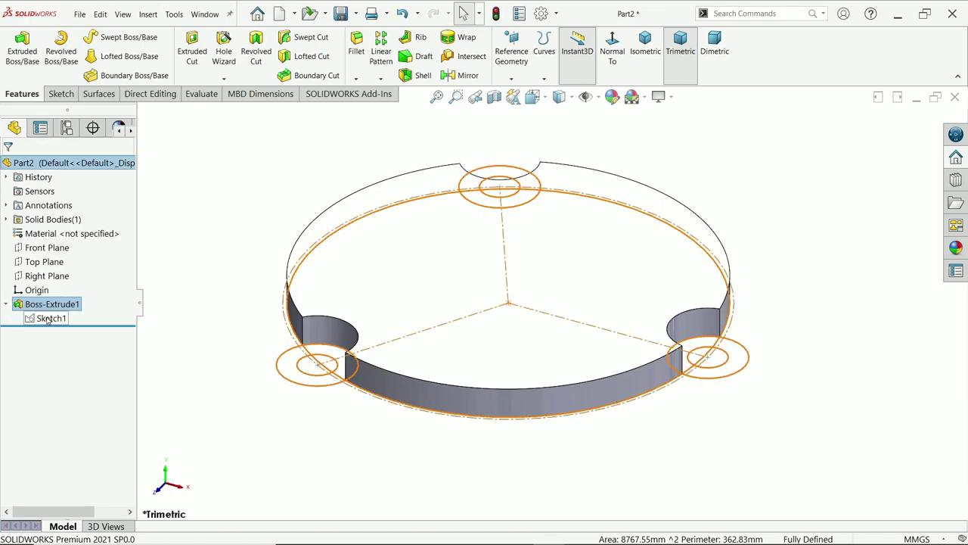
pyautogui.click(47, 318)
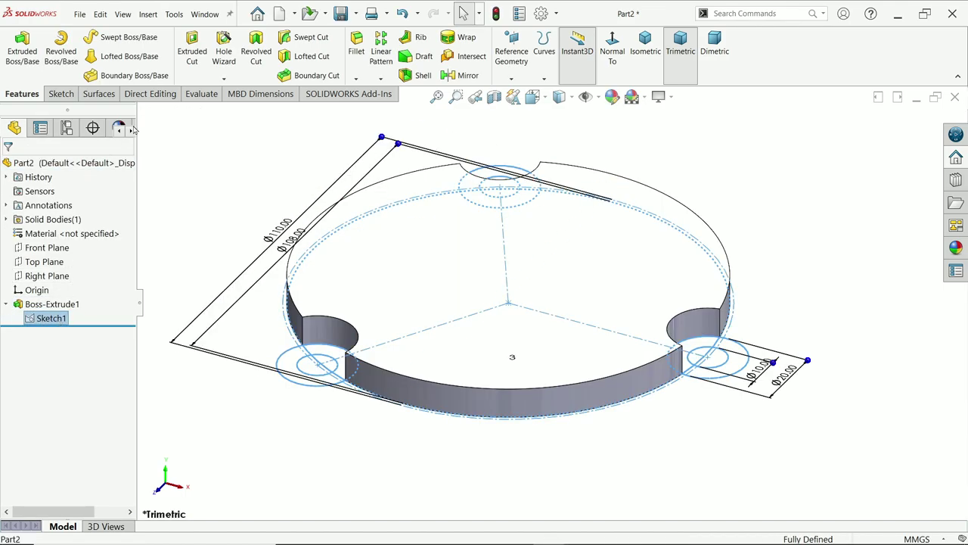
pyautogui.click(23, 54)
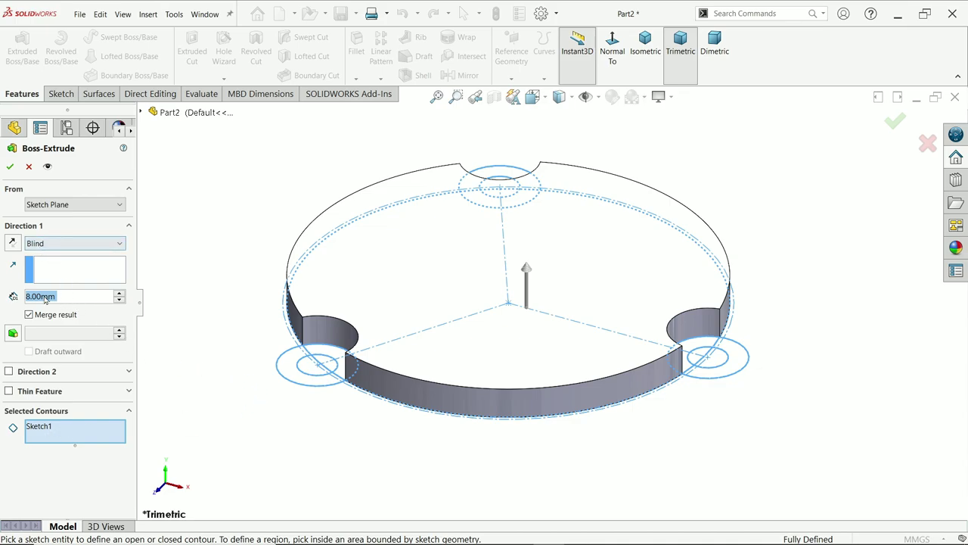
pyautogui.write('10')
pyautogui.press('Return')
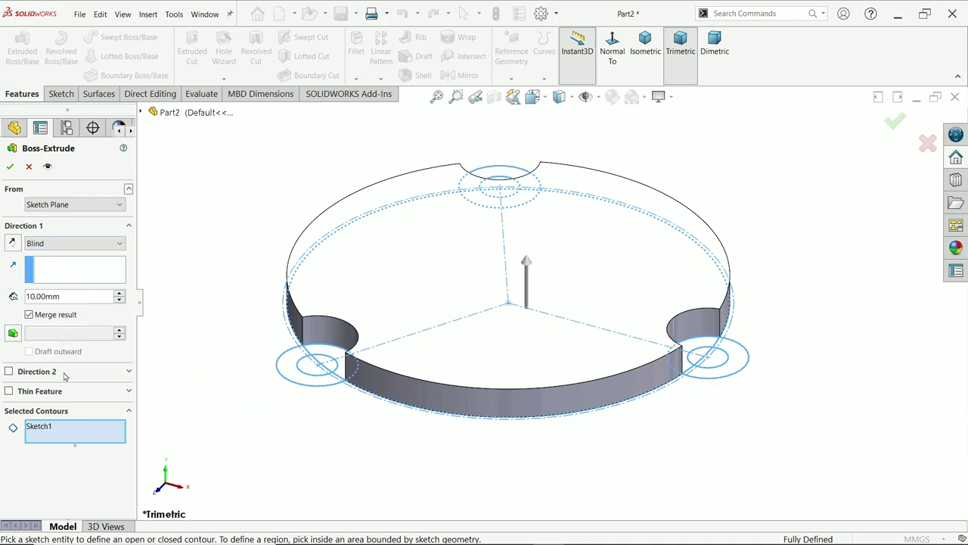
# Select both ring regions, inside and outside the disc edge, at two of the lugs as contours for the extrusion
pyautogui.scroll(-3, 294, 372)
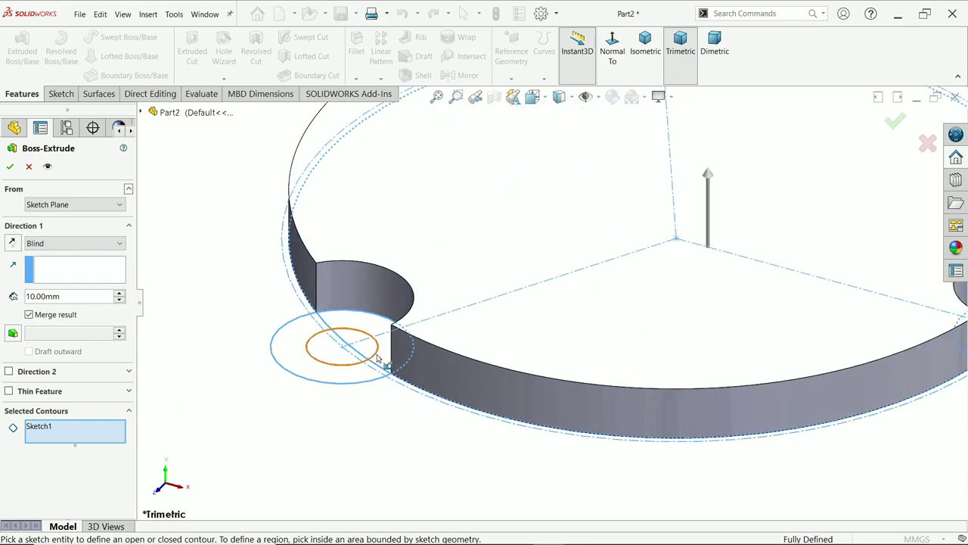
pyautogui.click(371, 377)
pyautogui.click(361, 380)
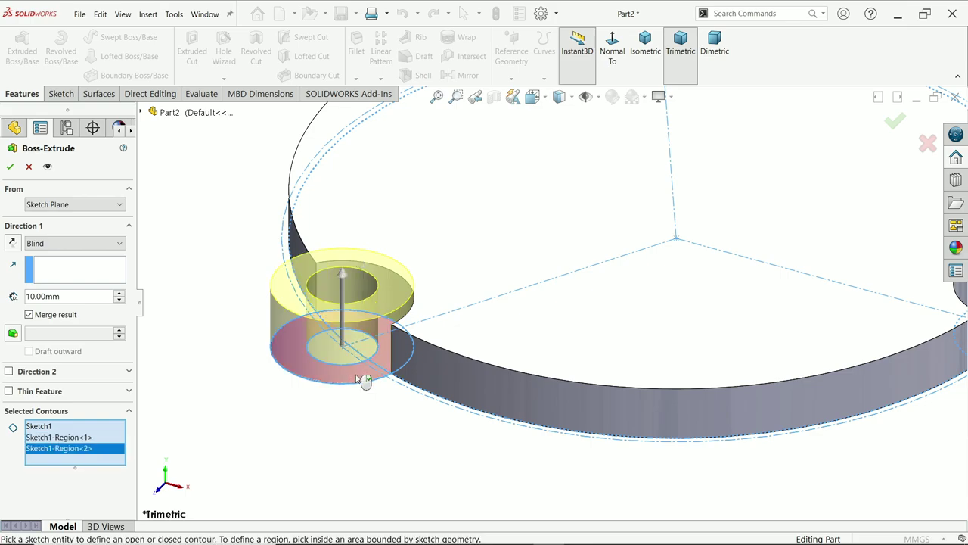
pyautogui.scroll(2, 439, 390)
pyautogui.scroll(-3, 741, 348)
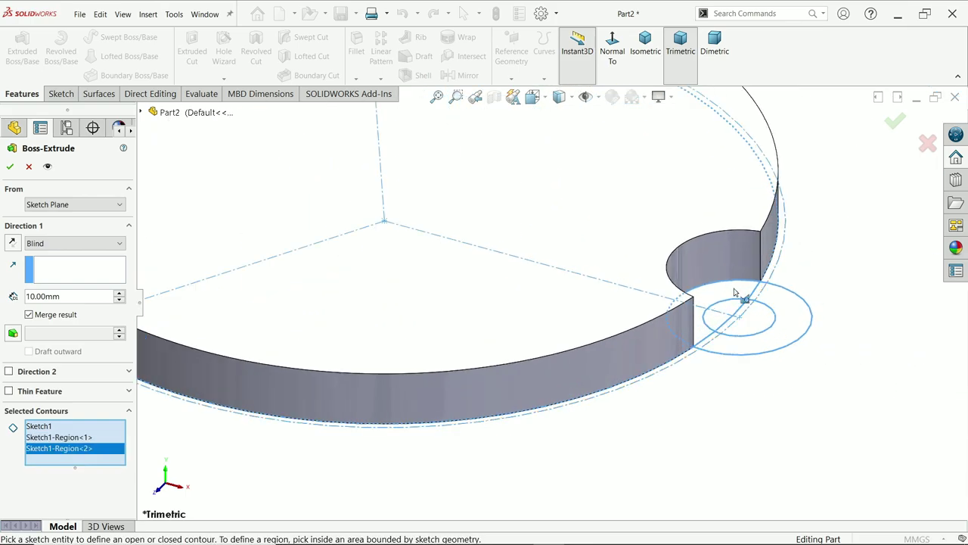
pyautogui.click(768, 333)
pyautogui.click(774, 350)
# Add the third lug's two ring regions to the contours and complete the 10 mm extrusion of the lugs
pyautogui.scroll(4, 774, 350)
pyautogui.moveTo(659, 255)
pyautogui.mouseDown(button='middle')
pyautogui.moveTo(808, 254)
pyautogui.moveTo(822, 266)
pyautogui.mouseUp(button='middle')
pyautogui.scroll(-4, 418, 296)
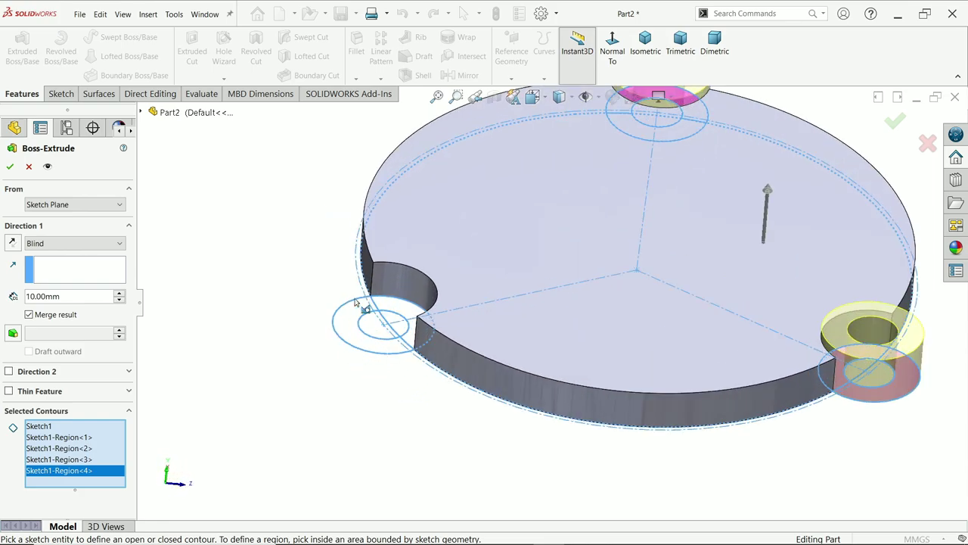
pyautogui.click(444, 312)
pyautogui.click(380, 332)
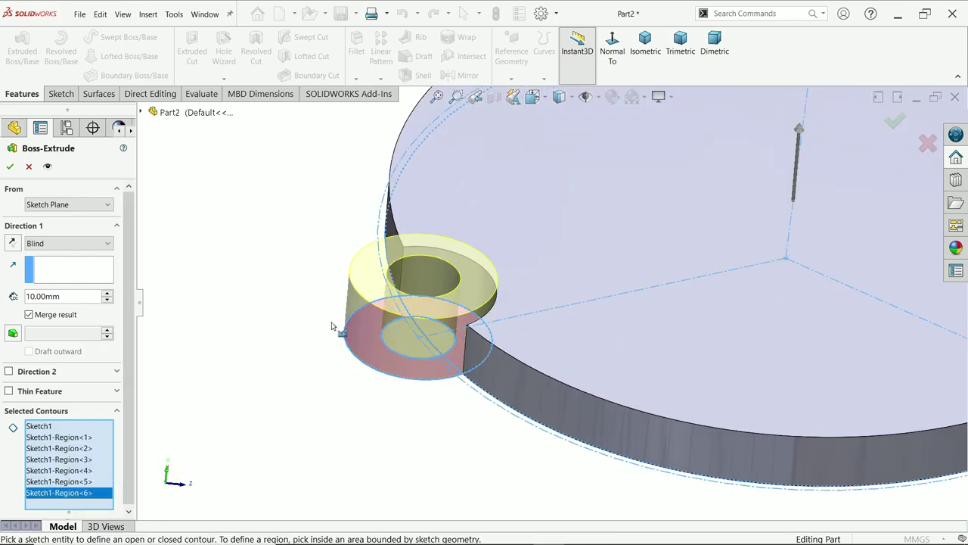
pyautogui.moveTo(233, 335); pyautogui.dragTo(222, 324, button='middle')
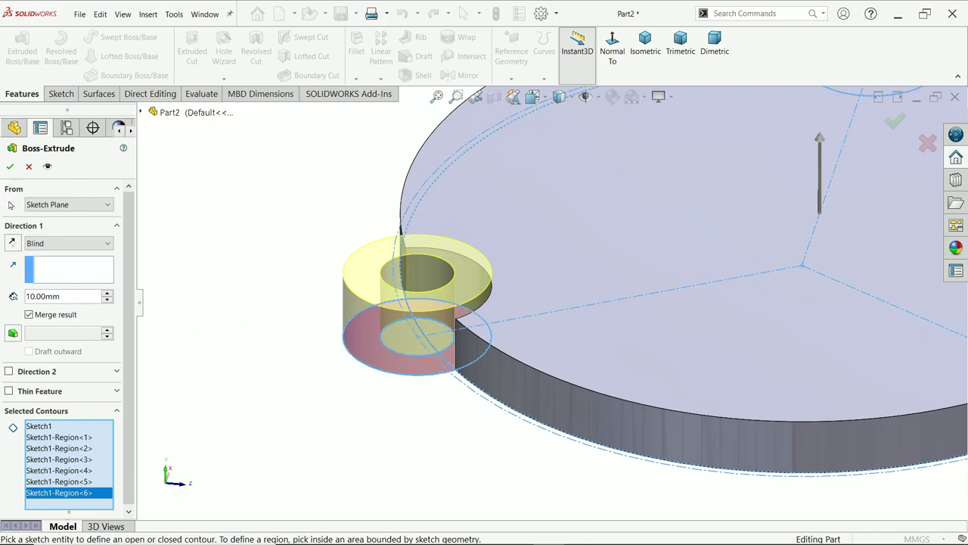
pyautogui.click(11, 168)
pyautogui.press('f')
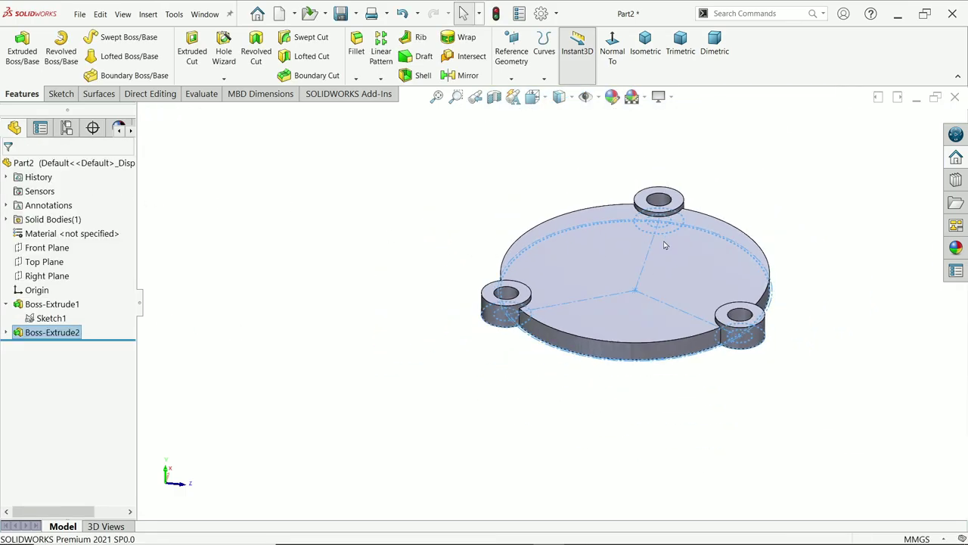
pyautogui.click(804, 195)
# Start a symmetric fillet on a vertical edge where a lug meets the disc, with a radius of 5 mm
pyautogui.scroll(-3, 618, 296)
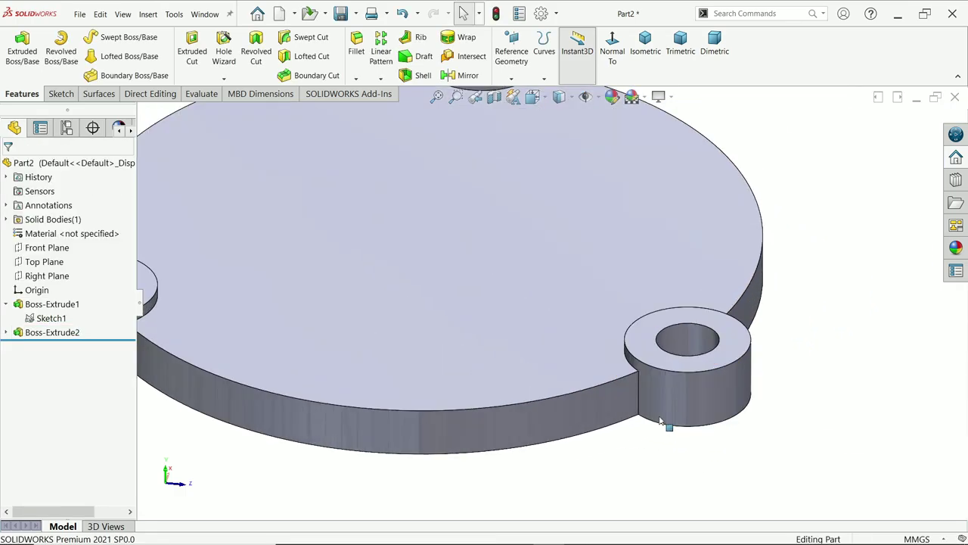
pyautogui.click(628, 391)
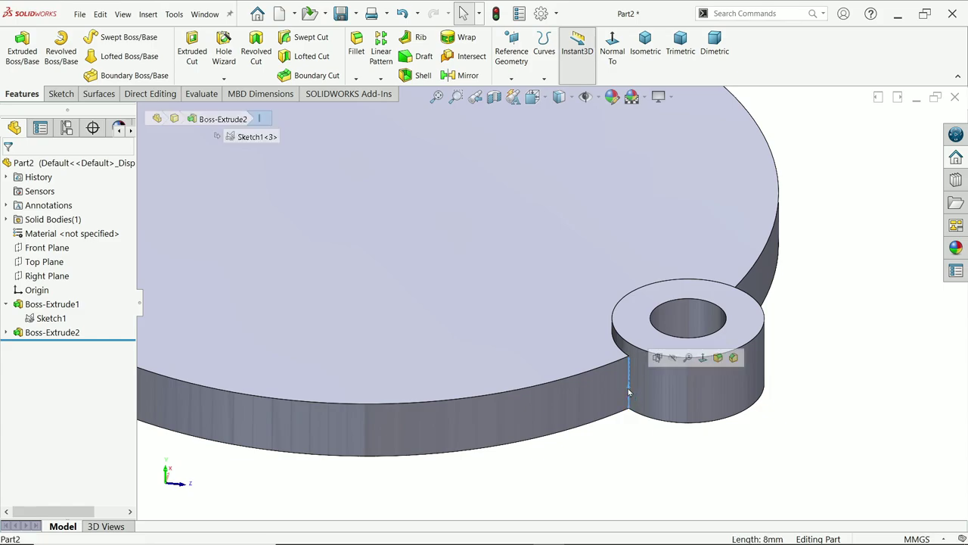
pyautogui.click(719, 358)
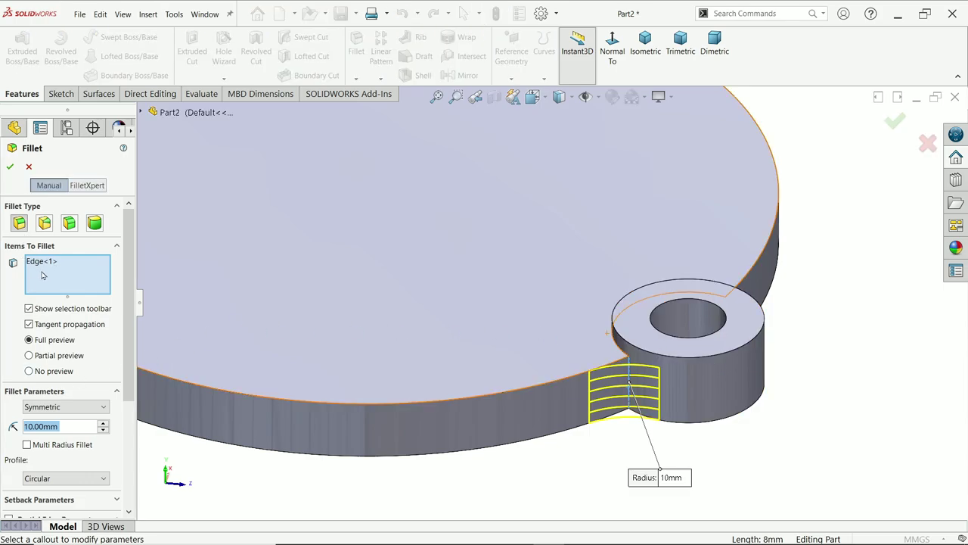
pyautogui.write('5mm')
pyautogui.press('Return')
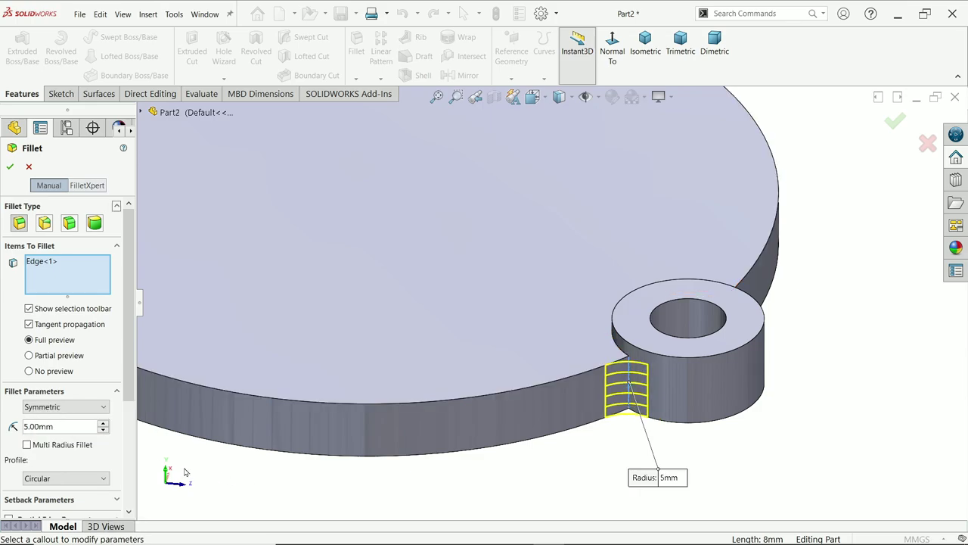
# Add the remaining five vertical edges between the three lugs and the disc to the 5 mm fillet
pyautogui.scroll(3, 616, 411)
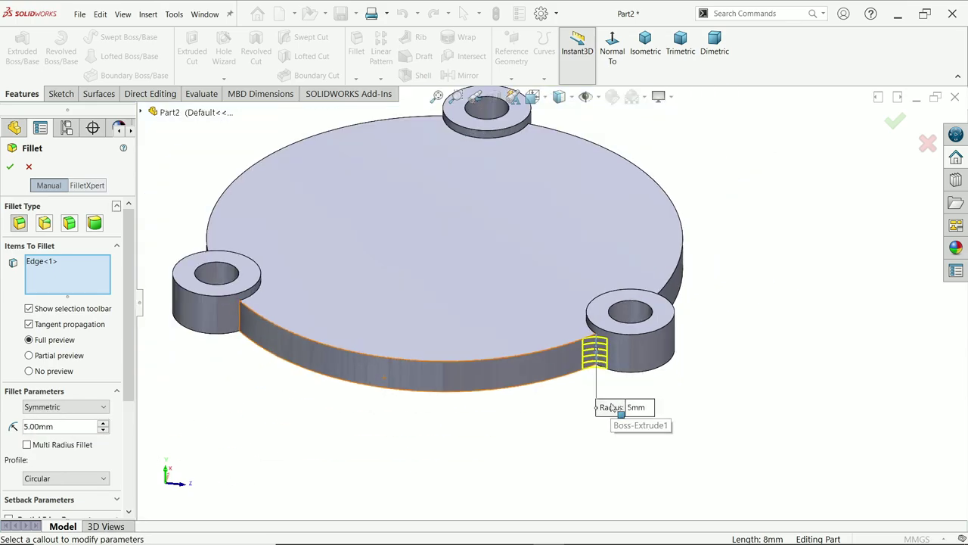
pyautogui.click(240, 326)
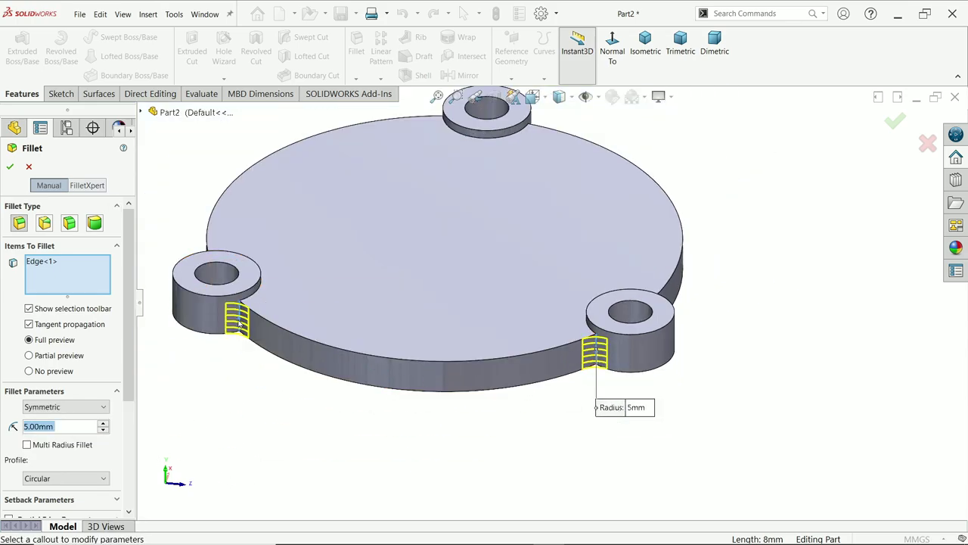
pyautogui.click(657, 316)
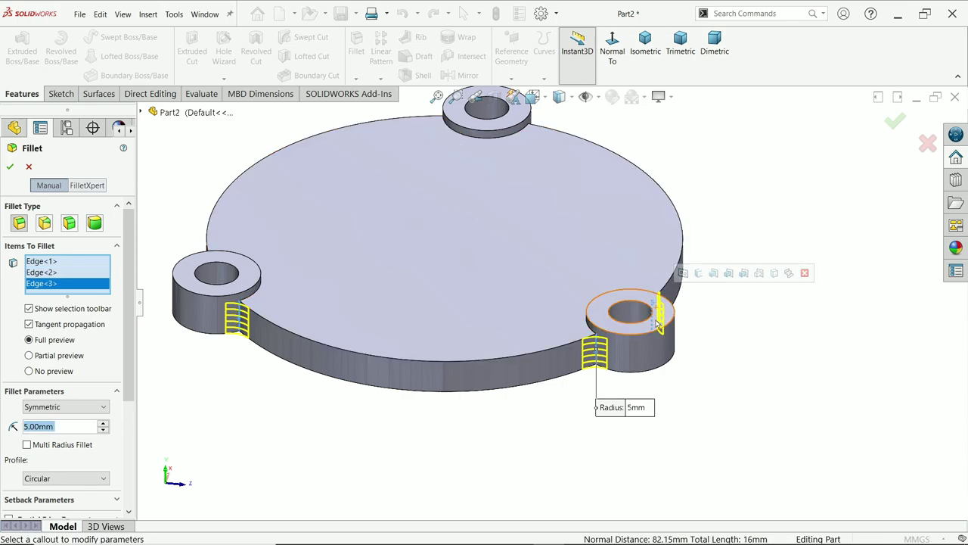
pyautogui.moveTo(662, 322); pyautogui.dragTo(545, 227, button='middle')
pyautogui.scroll(-2, 545, 227)
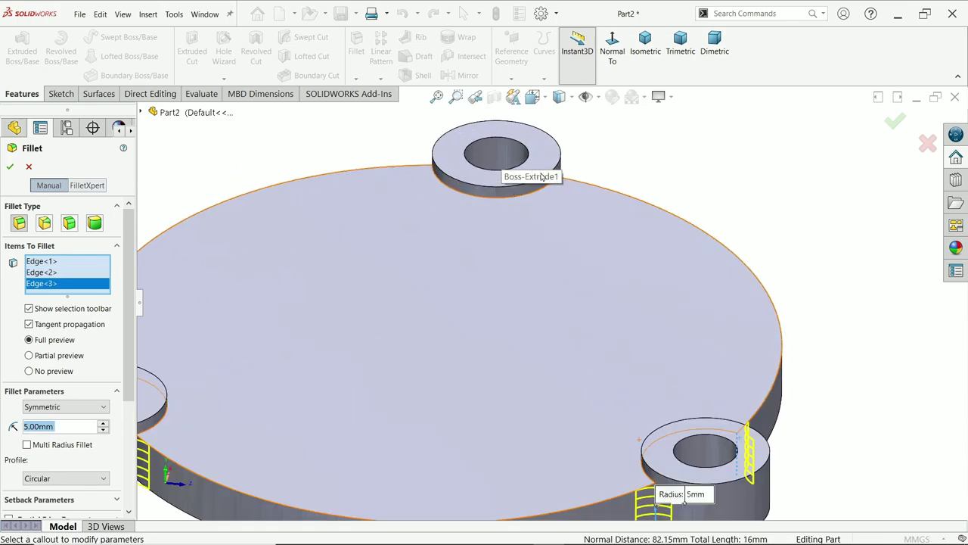
pyautogui.click(560, 189)
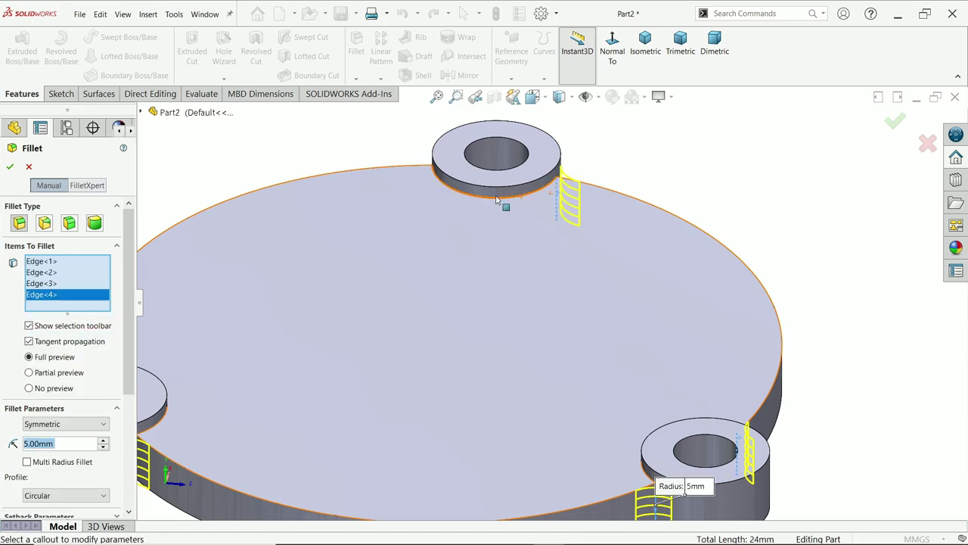
pyautogui.click(434, 195)
pyautogui.scroll(2, 443, 264)
pyautogui.moveTo(443, 264); pyautogui.dragTo(263, 380, button='middle')
pyautogui.scroll(-2, 263, 380)
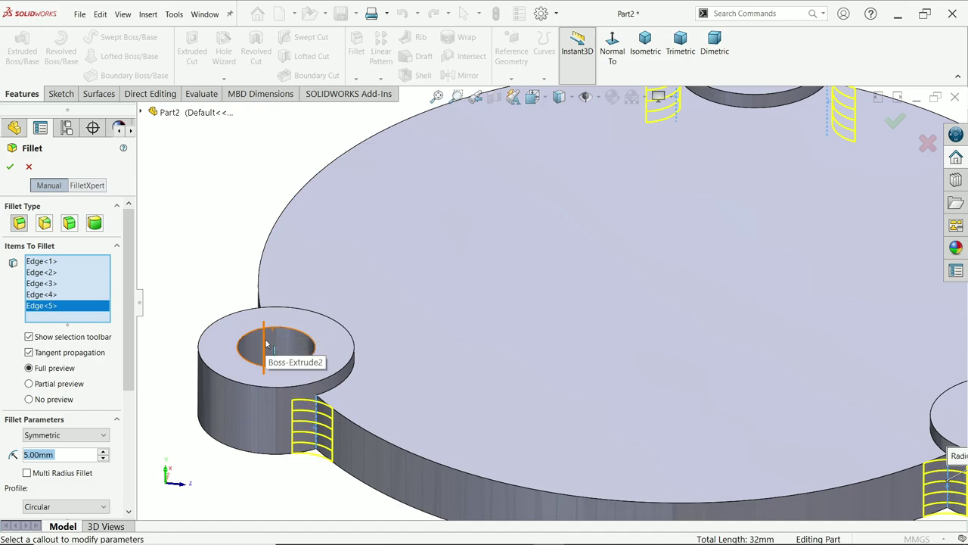
pyautogui.click(267, 345)
pyautogui.scroll(4, 494, 304)
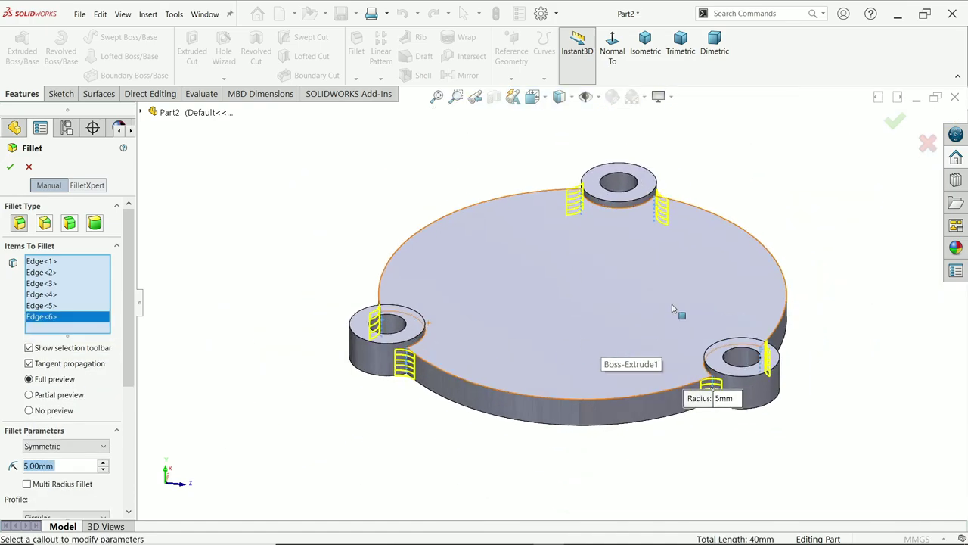
# Complete the 5 mm fillet on the six vertical edges between the lugs and the disc
pyautogui.click(10, 167)
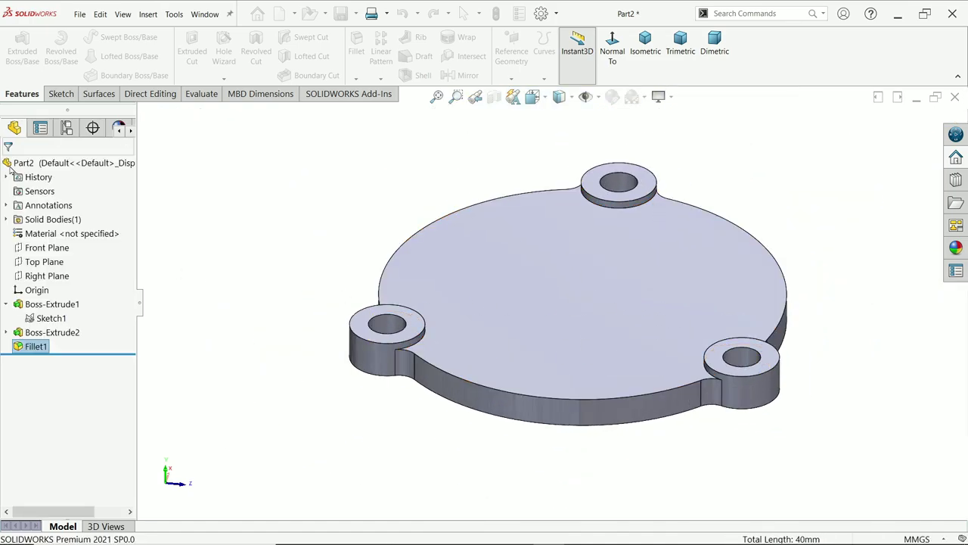
# Switch to the Exercise 173 drawing and examine the front, top and section views for the central boss's diameters and heights
pyautogui.hotkey('alt', 'Tab')
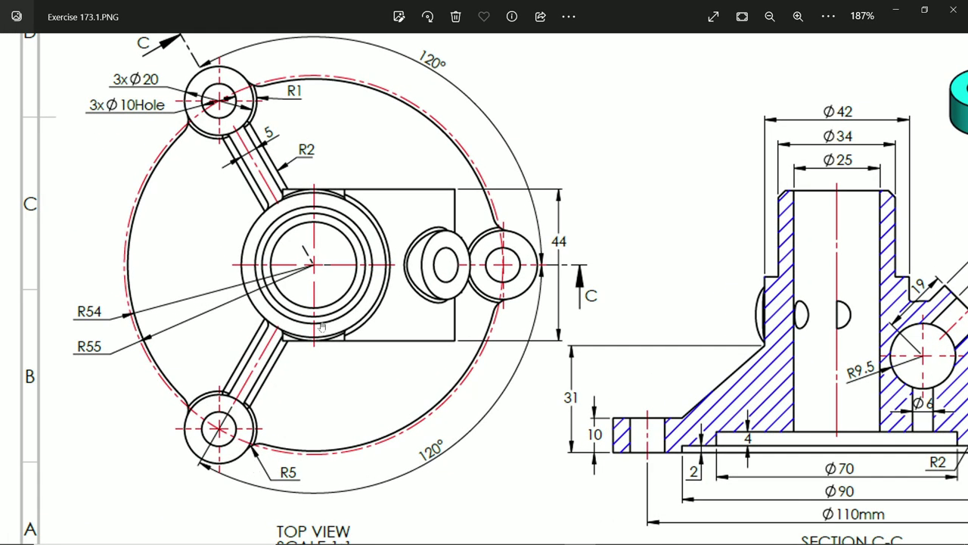
pyautogui.moveTo(327, 300); pyautogui.dragTo(334, 334)
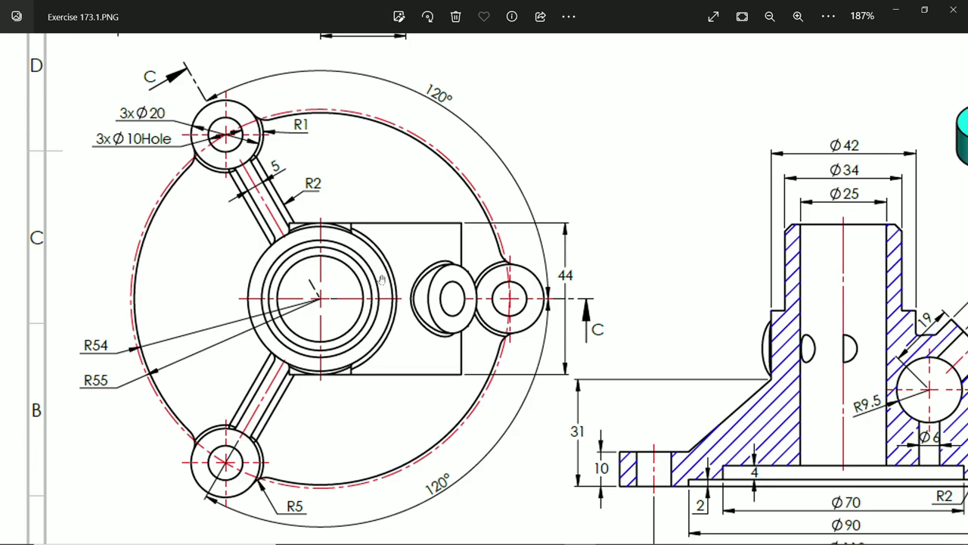
pyautogui.scroll(-5, 381, 277)
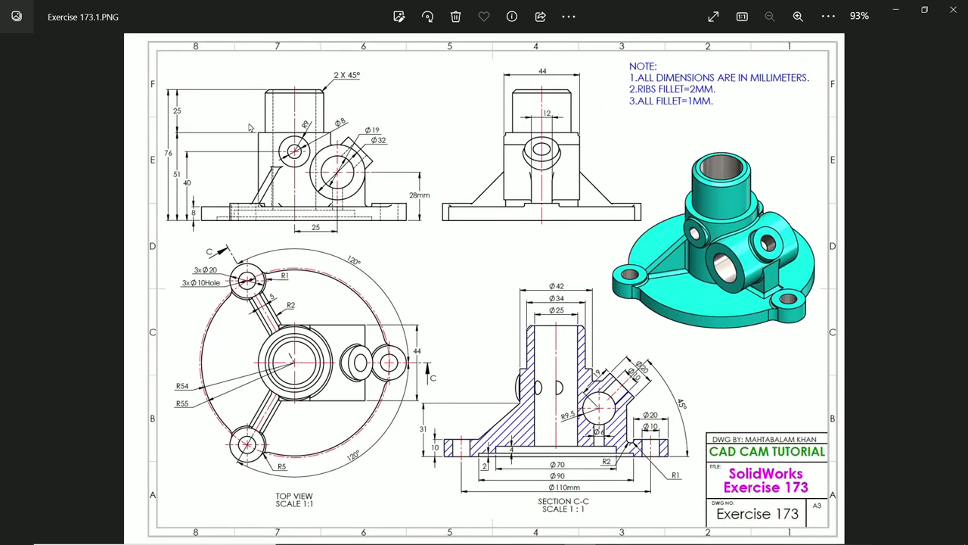
pyautogui.scroll(5, 251, 130)
pyautogui.moveTo(287, 131); pyautogui.dragTo(344, 157)
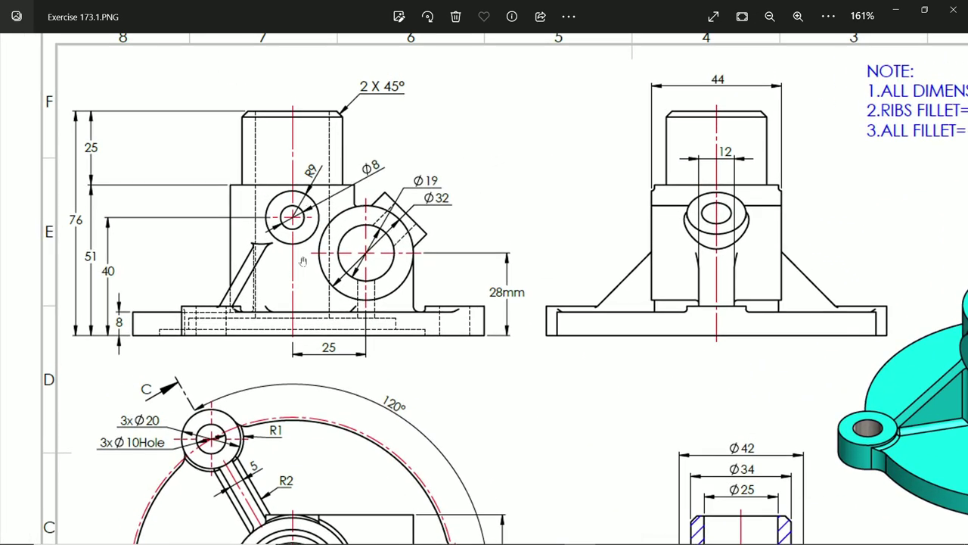
pyautogui.moveTo(283, 214); pyautogui.dragTo(318, 212)
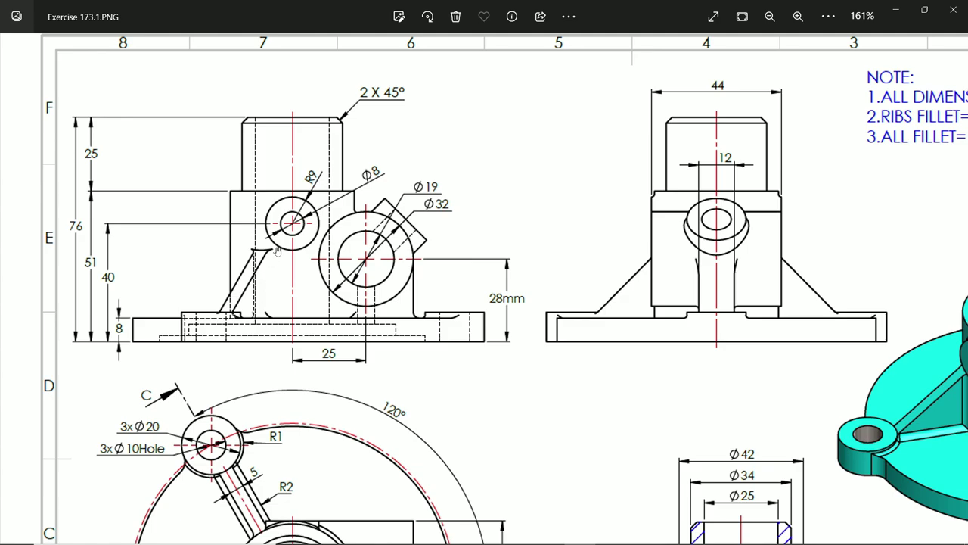
pyautogui.moveTo(446, 304); pyautogui.dragTo(336, 164)
pyautogui.moveTo(562, 330); pyautogui.dragTo(541, 206)
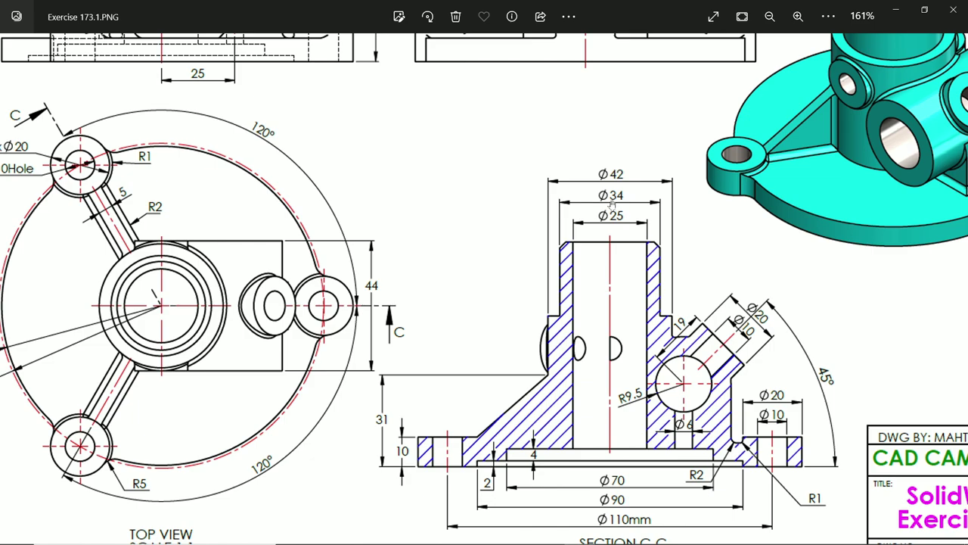
pyautogui.moveTo(535, 195)
pyautogui.mouseDown()
pyautogui.moveTo(667, 250)
pyautogui.moveTo(667, 369)
pyautogui.moveTo(700, 353)
pyautogui.mouseUp()
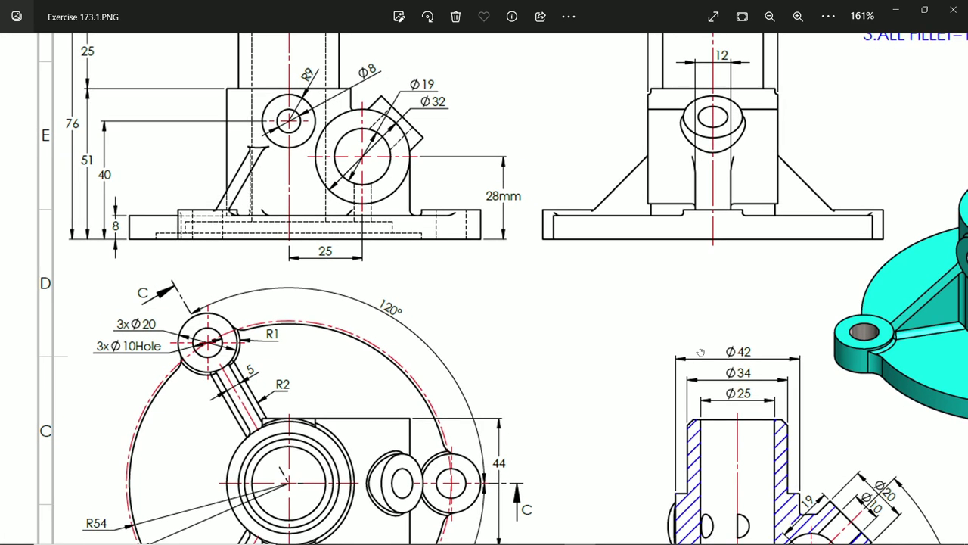
pyautogui.click(902, 9)
# Start a sketch on the disc's top face and draw two concentric circles at the origin, about 54 mm and 29 mm in diameter
pyautogui.click(603, 303)
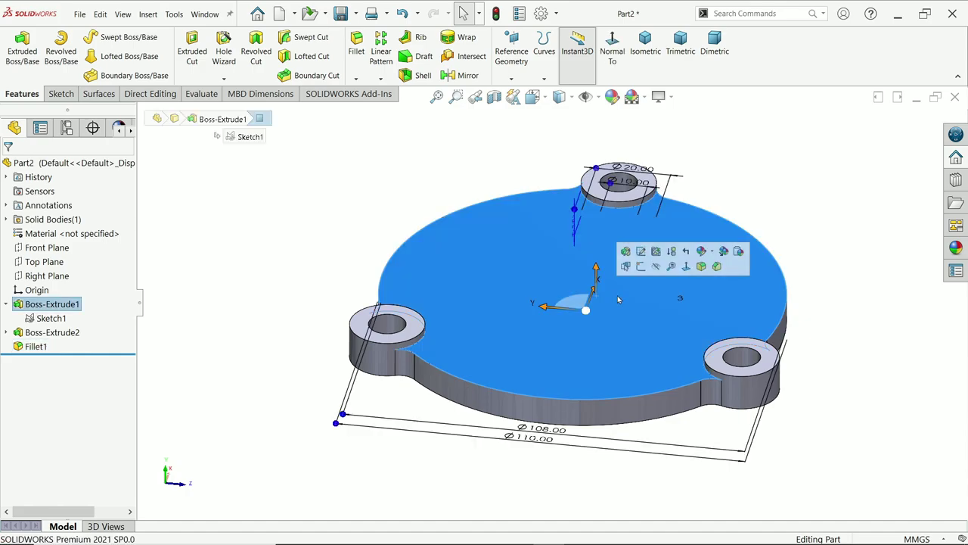
pyautogui.click(641, 268)
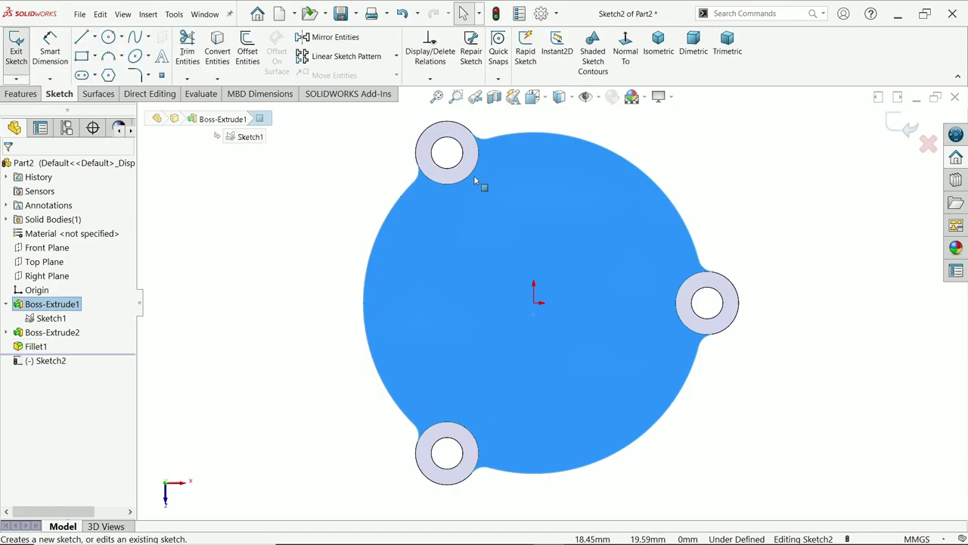
pyautogui.click(109, 37)
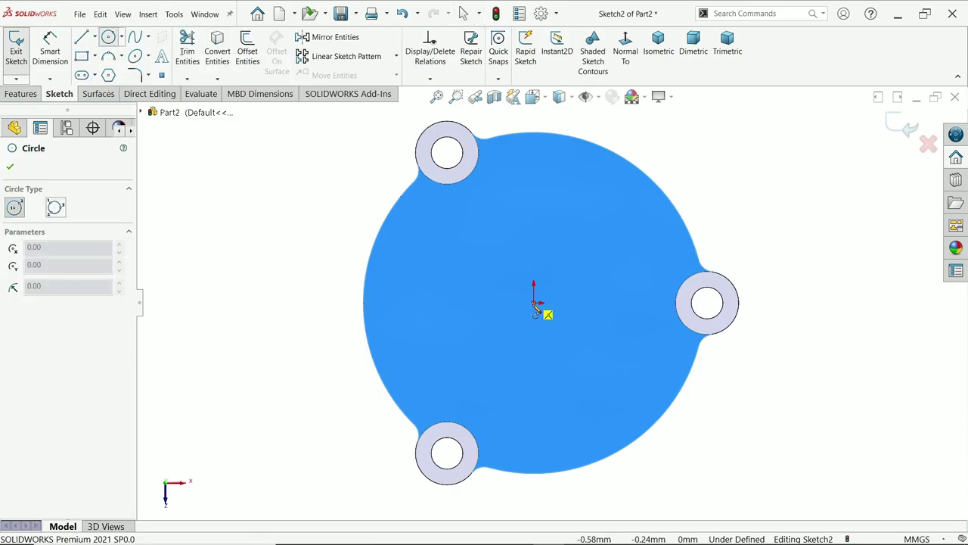
pyautogui.click(535, 304)
pyautogui.click(560, 223)
pyautogui.click(535, 305)
pyautogui.click(534, 258)
# Dimension the outer circle's diameter as 42 mm and the inner circle's as 34 mm
pyautogui.click(50, 50)
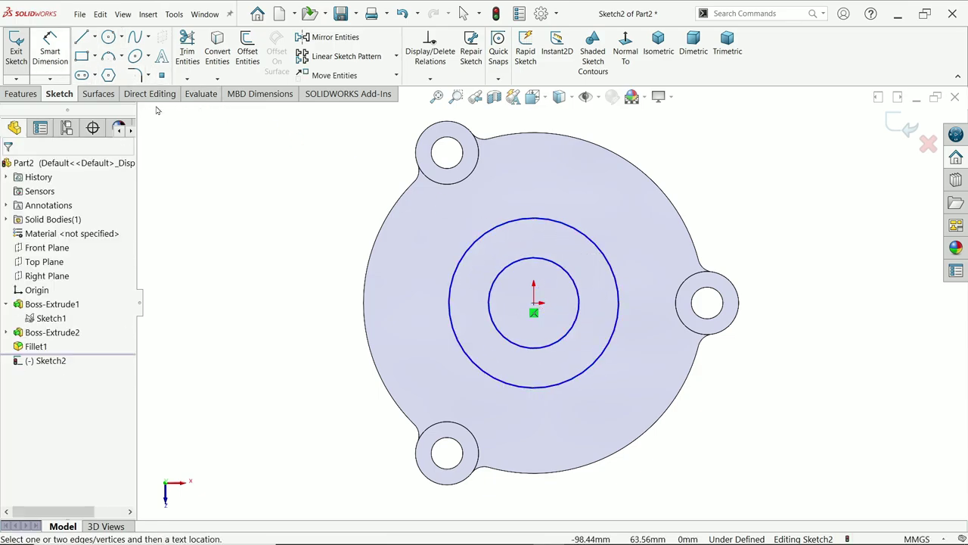
pyautogui.click(451, 303)
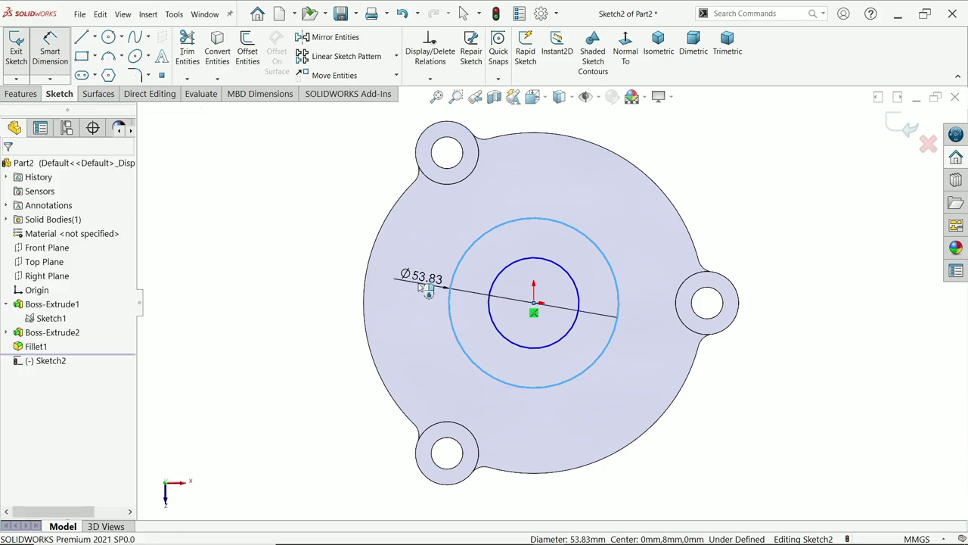
pyautogui.click(415, 291)
pyautogui.write('42')
pyautogui.press('Return')
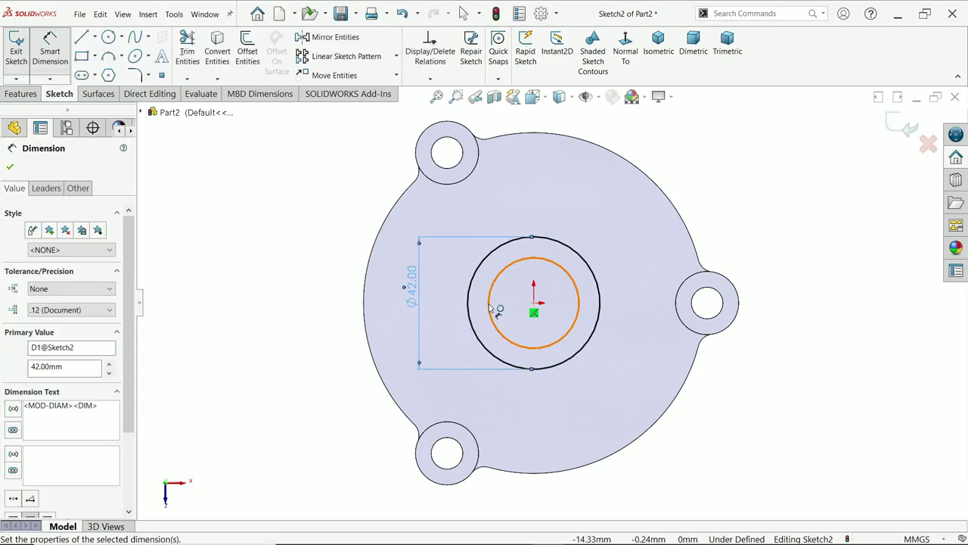
pyautogui.click(490, 308)
pyautogui.click(447, 304)
pyautogui.write('34')
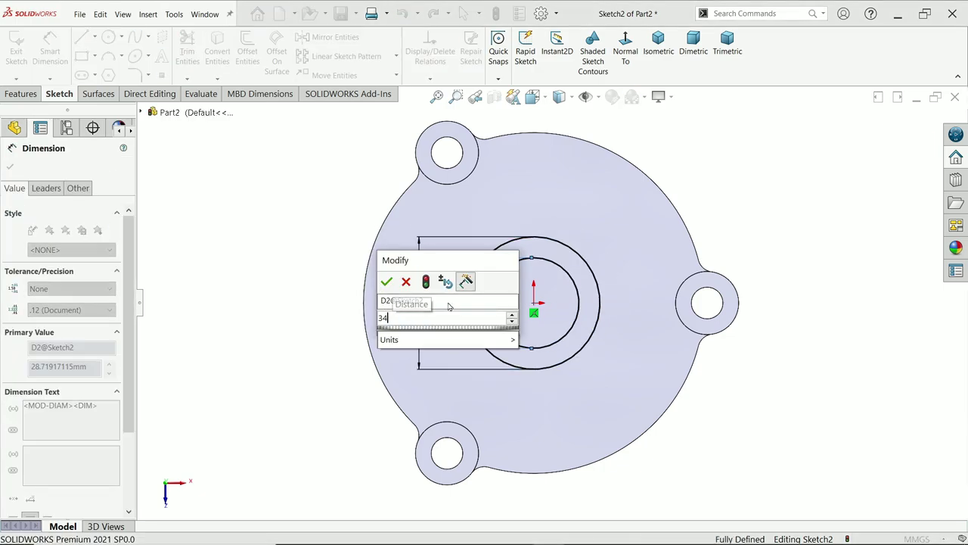
pyautogui.press('Return')
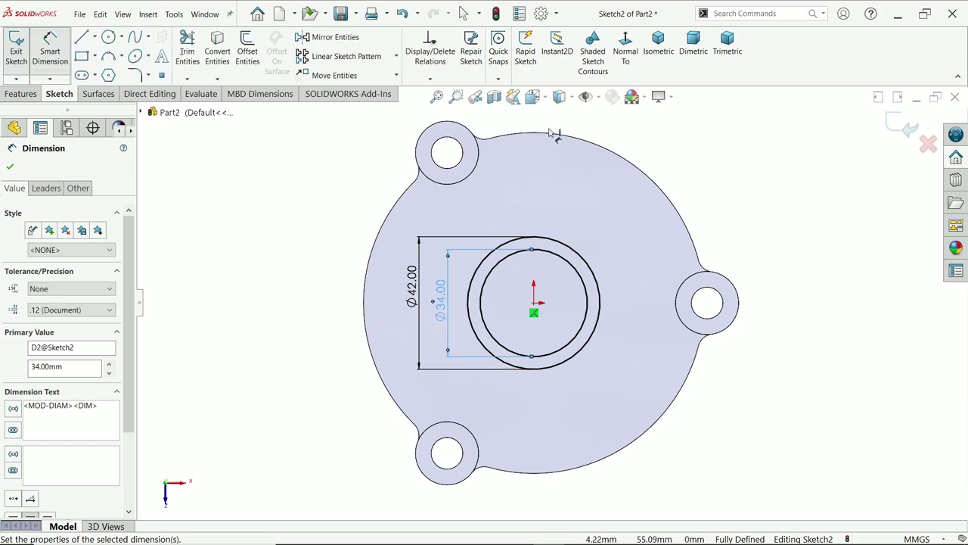
# Start a blind boss extrusion of the full 42 mm circle contour with a depth of 51 mm
pyautogui.click(658, 45)
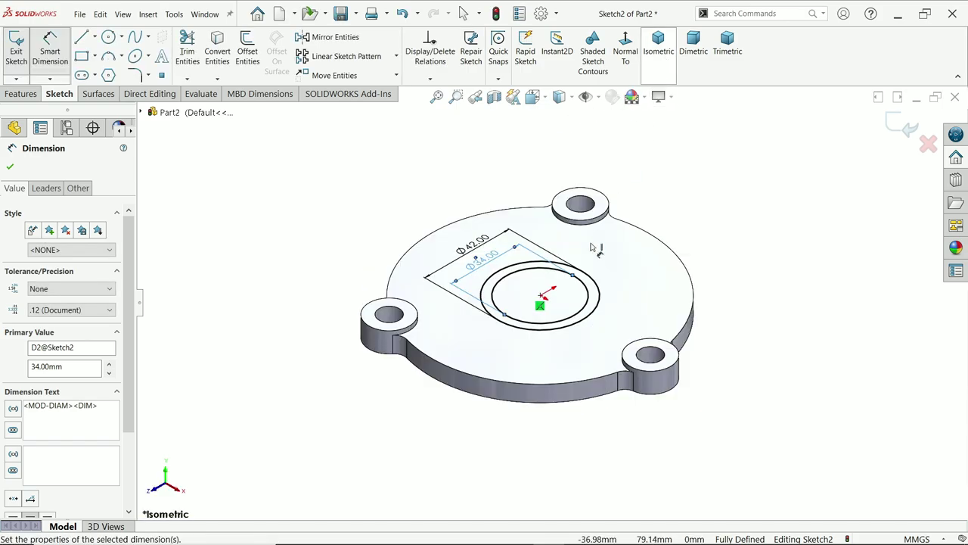
pyautogui.click(20, 94)
pyautogui.click(22, 47)
pyautogui.click(23, 413)
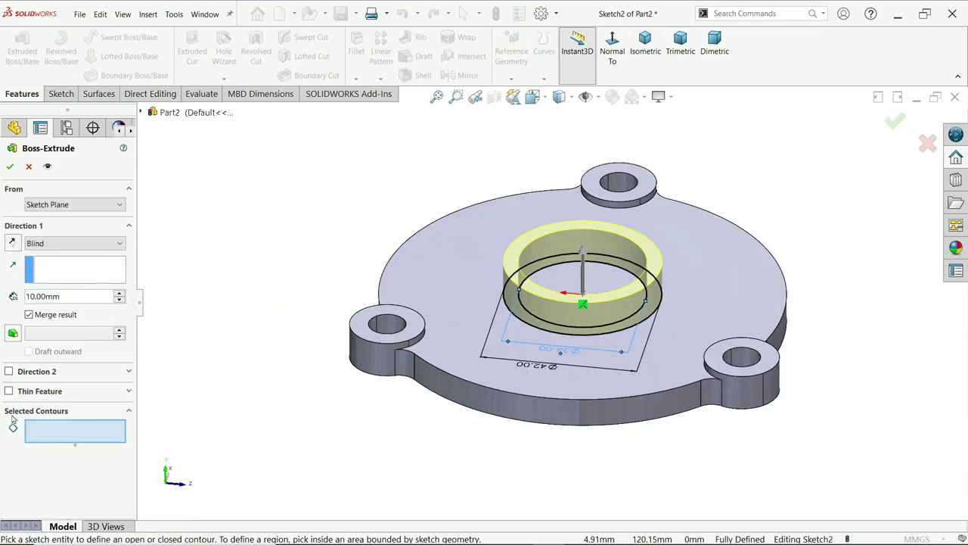
pyautogui.click(617, 338)
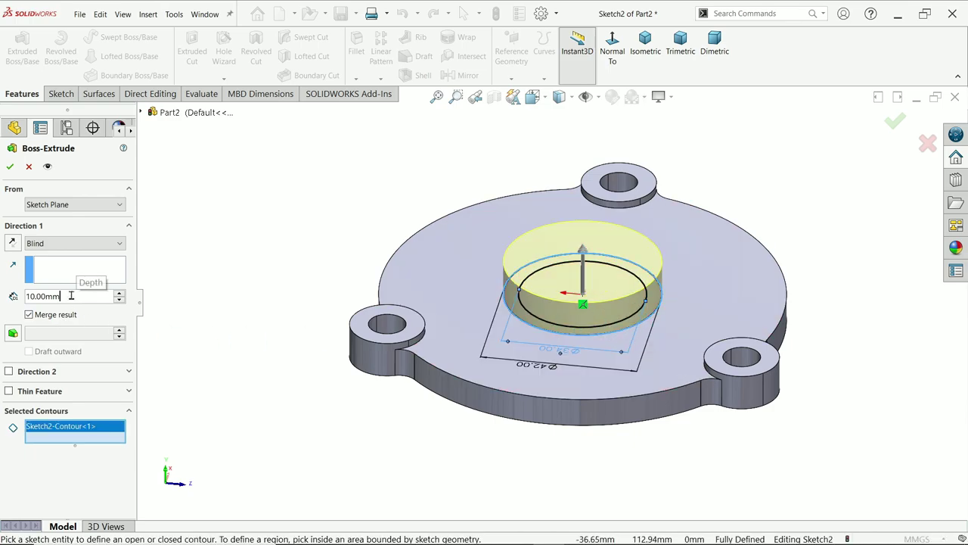
pyautogui.moveTo(71, 296); pyautogui.dragTo(9, 295)
pyautogui.write('51')
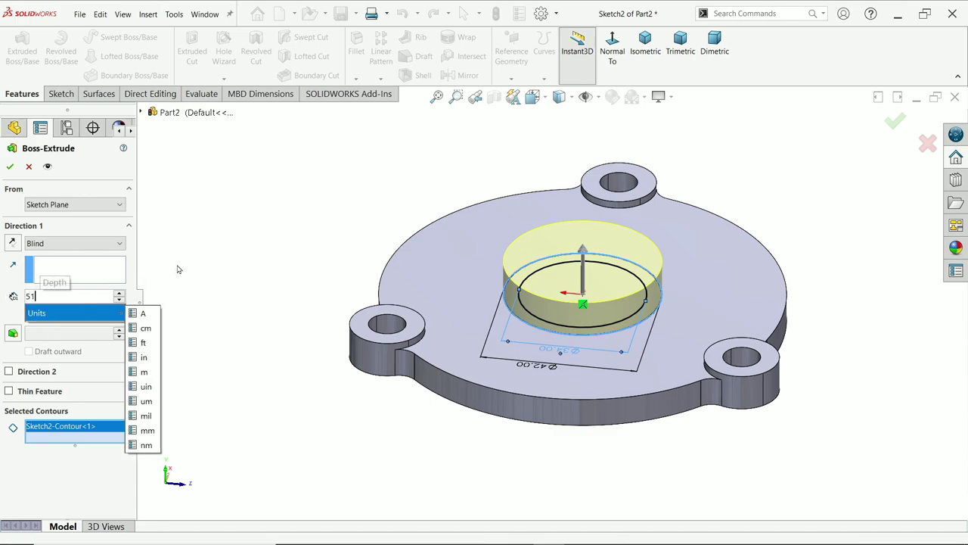
pyautogui.press('Return')
# Set the extrusion to start from the disc's bottom face with the Surface/Face/Plane condition and complete the central boss
pyautogui.keyDown('ctrl'); pyautogui.moveTo(664, 230); pyautogui.dragTo(623, 252, button='middle'); pyautogui.keyUp('ctrl')
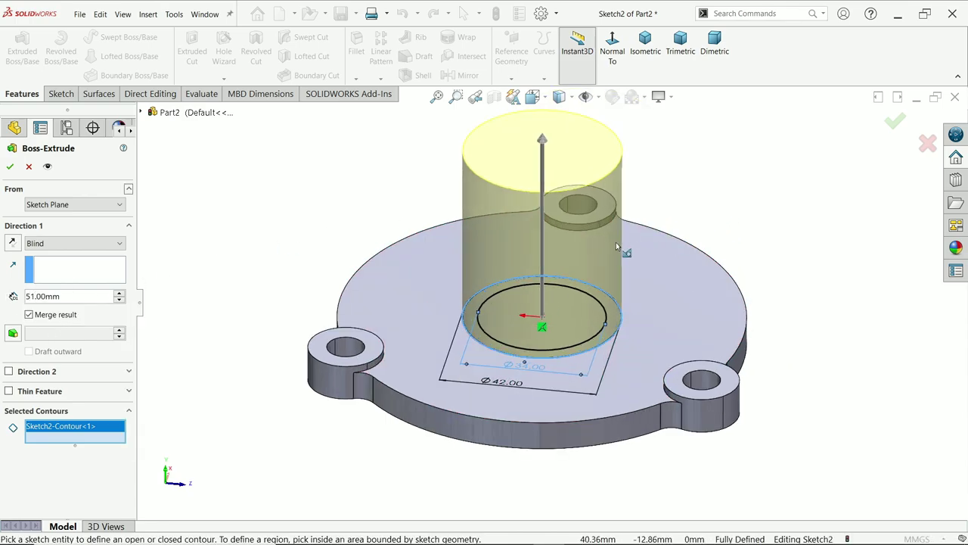
pyautogui.moveTo(450, 464); pyautogui.dragTo(435, 349, button='middle')
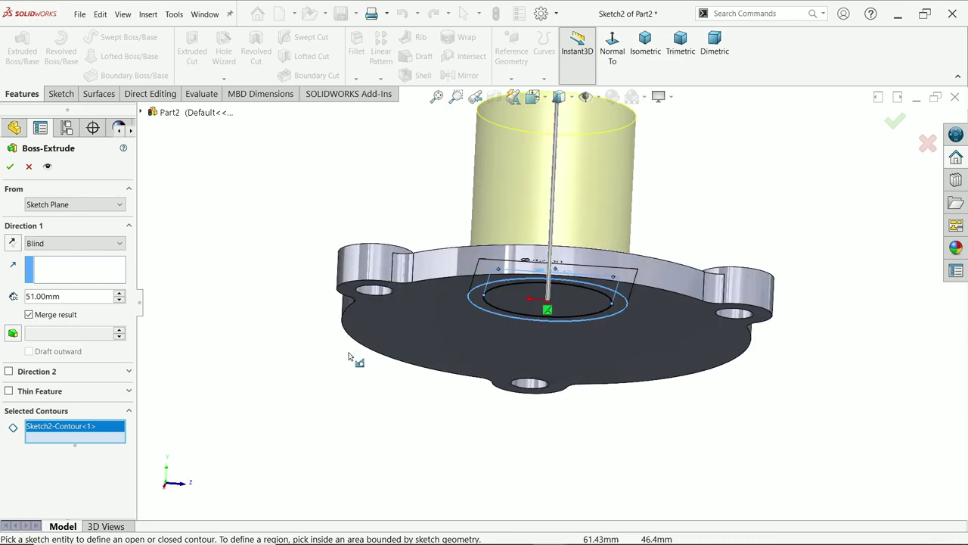
pyautogui.click(64, 205)
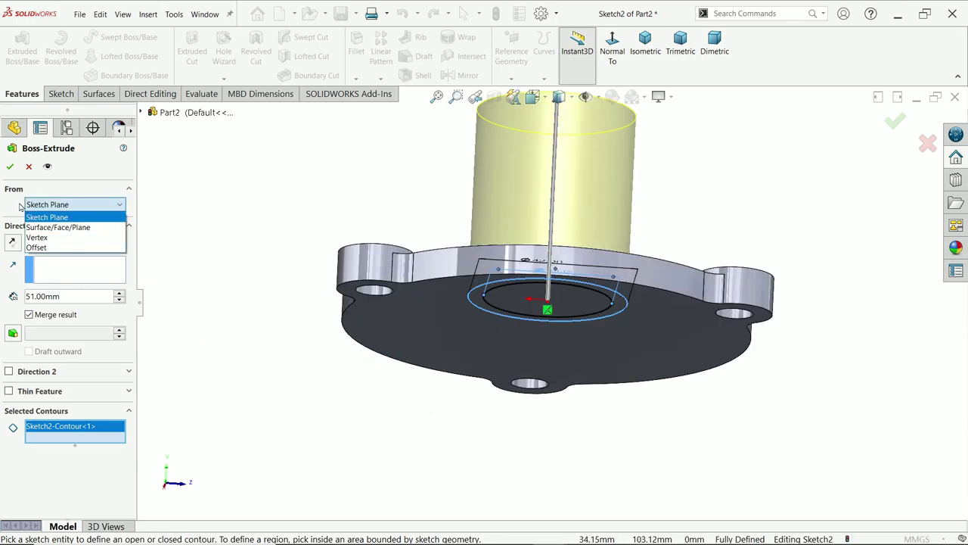
pyautogui.click(53, 227)
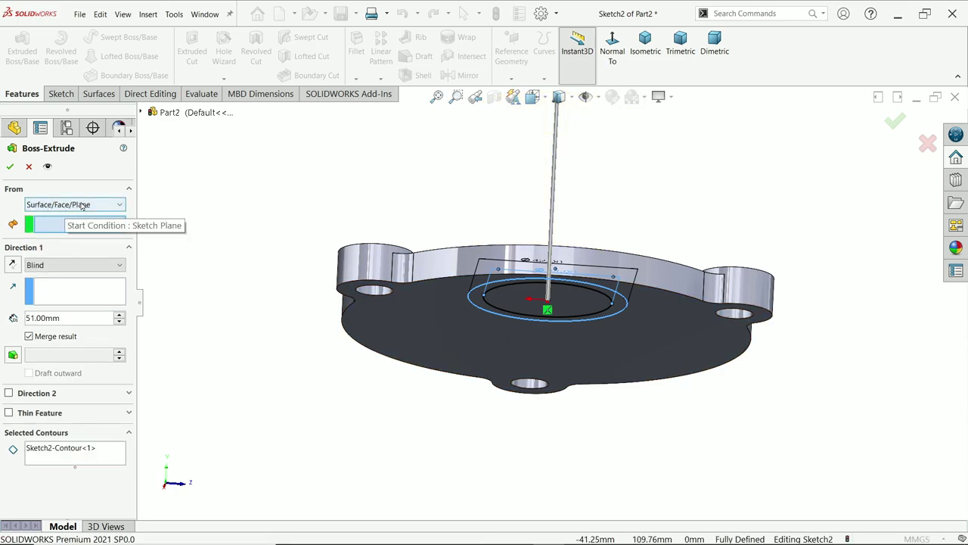
pyautogui.click(451, 334)
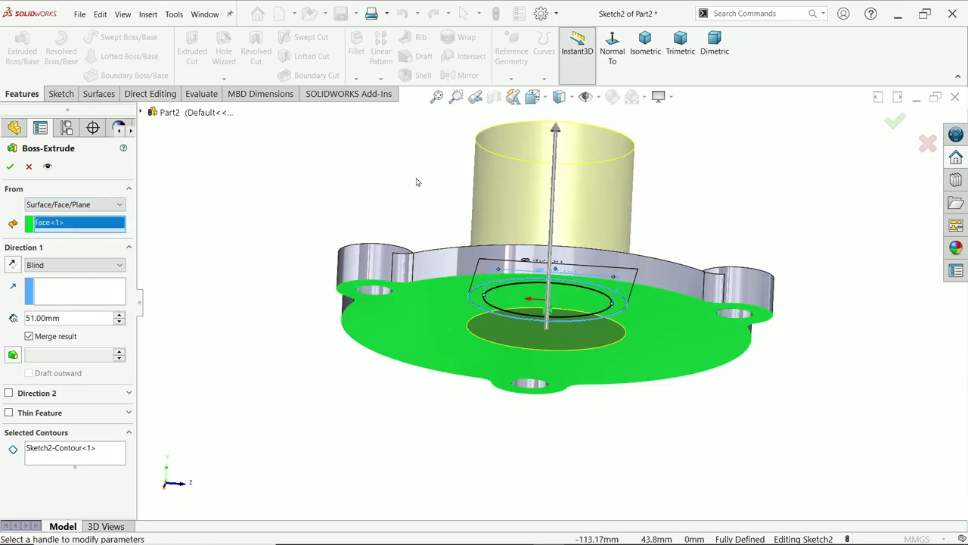
pyautogui.hotkey('ctrl', '7')
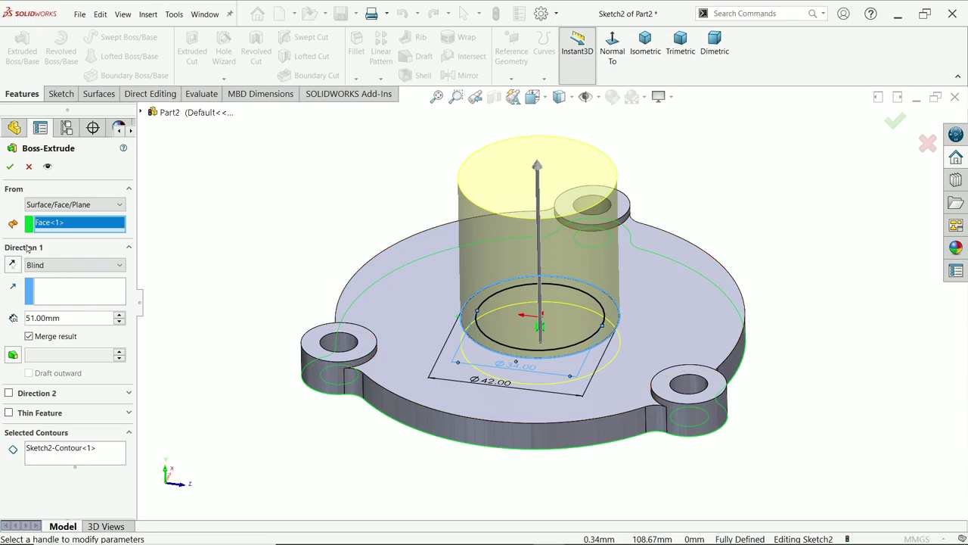
pyautogui.click(9, 167)
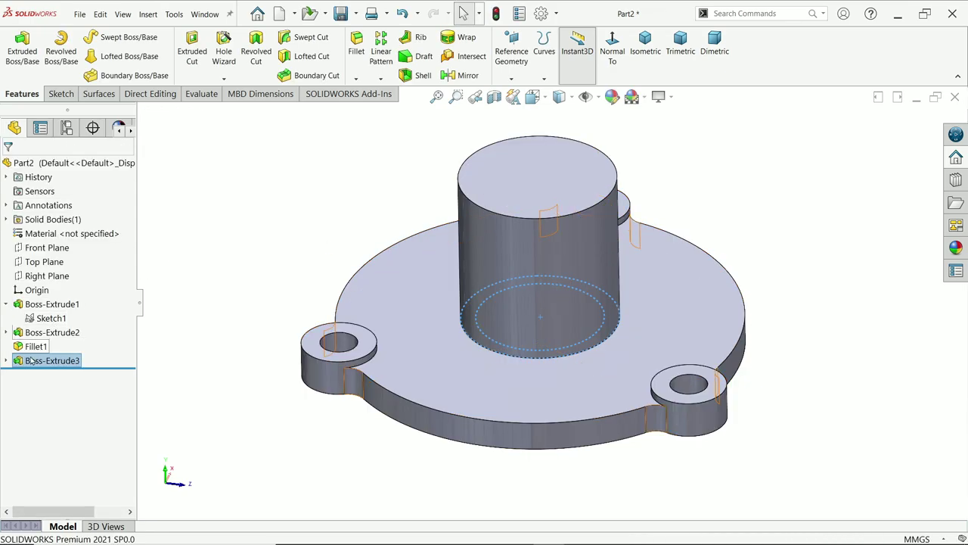
# Start another boss extrusion from the central boss's sketch, using the 34 mm circle as contour and a depth of 25 mm
pyautogui.click(7, 362)
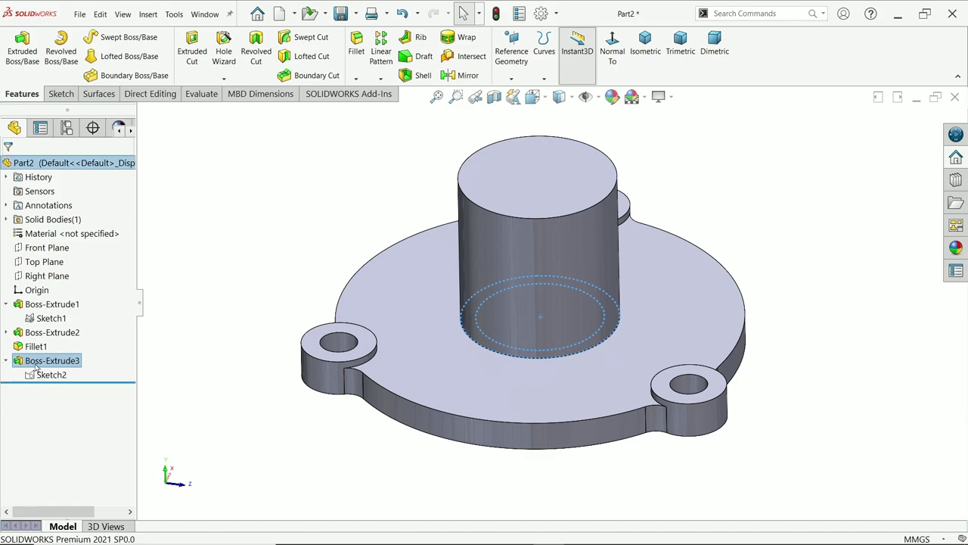
pyautogui.click(6, 303)
pyautogui.click(27, 362)
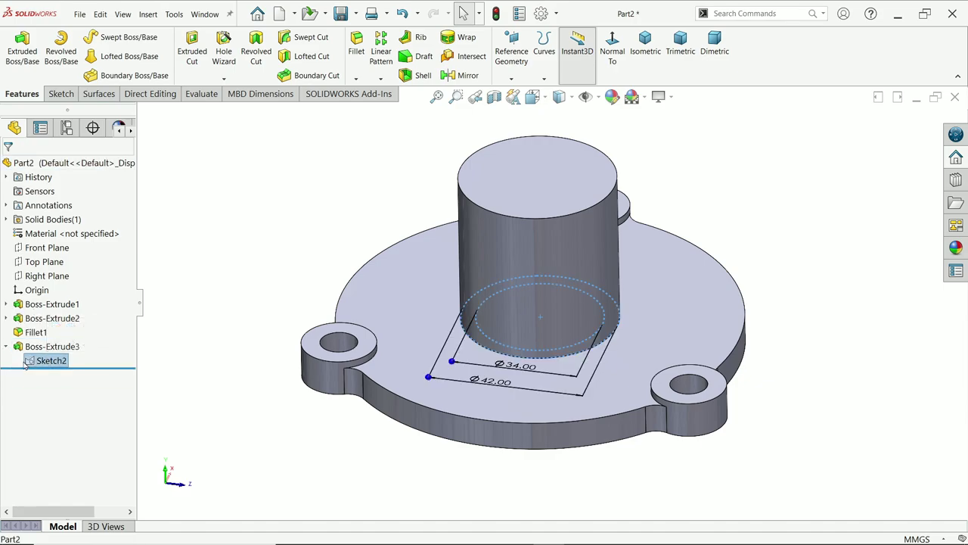
pyautogui.click(24, 60)
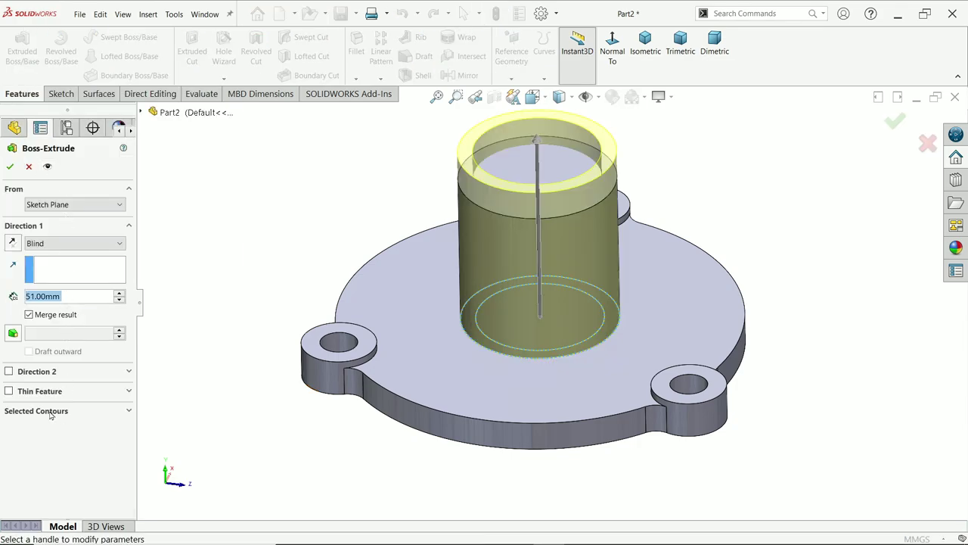
pyautogui.click(50, 412)
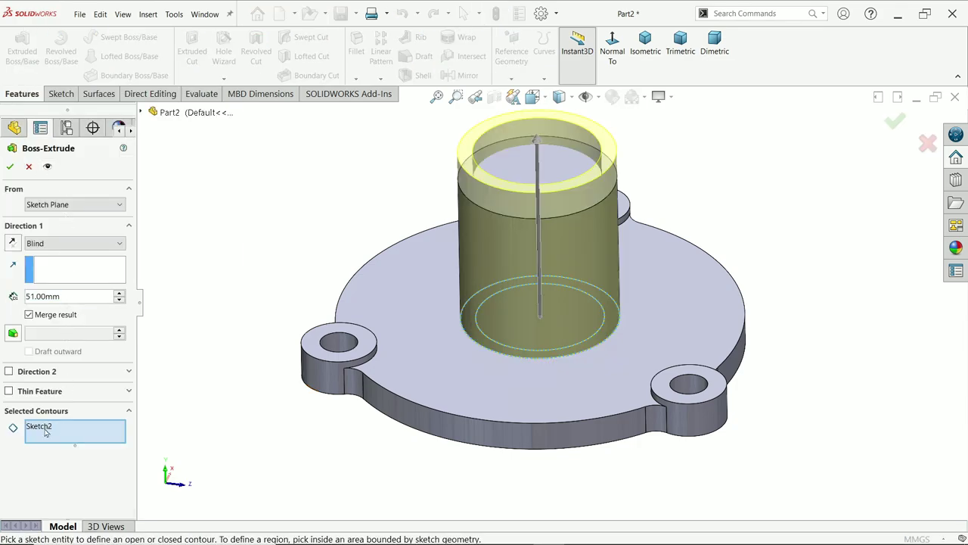
pyautogui.click(532, 356)
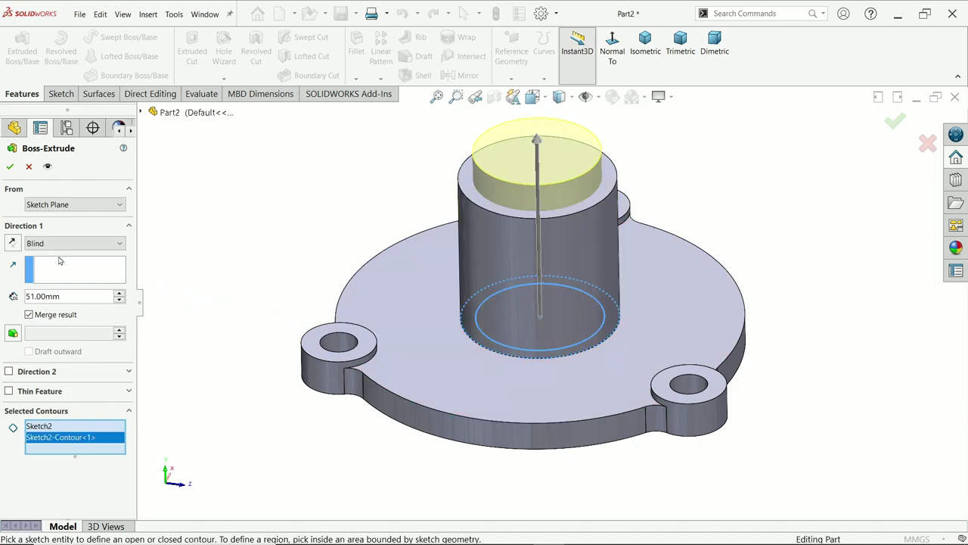
pyautogui.moveTo(63, 296); pyautogui.dragTo(33, 296)
pyautogui.write('25')
pyautogui.press('Return')
# Set the 34 mm circle's extrusion to start from the central boss's top face with the Surface/Face/Plane condition and complete it
pyautogui.click(59, 206)
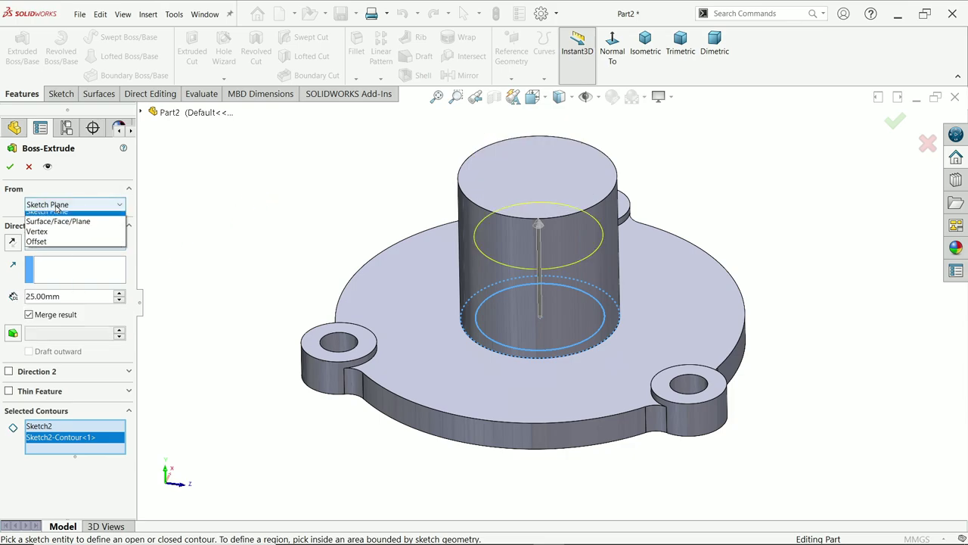
pyautogui.click(53, 227)
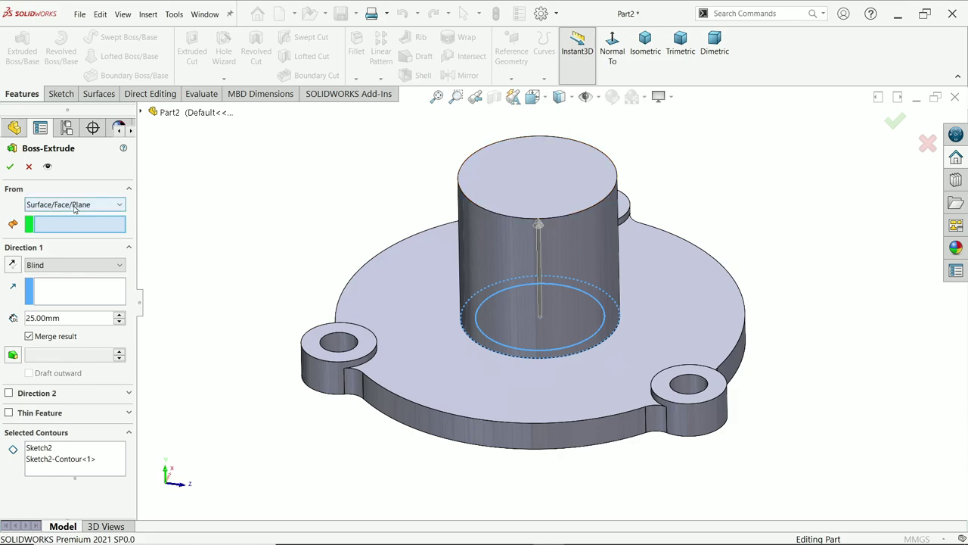
pyautogui.click(541, 177)
pyautogui.scroll(2, 544, 178)
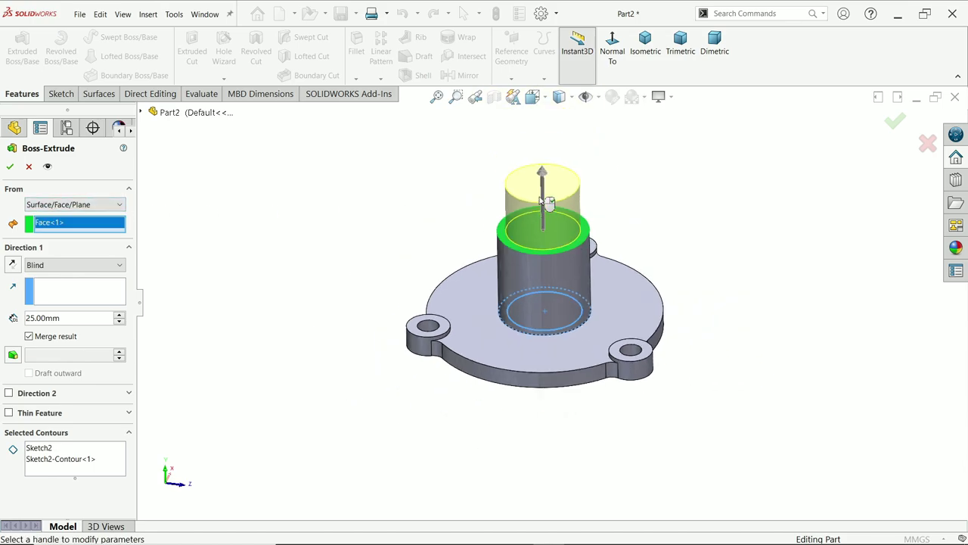
pyautogui.scroll(-2, 564, 203)
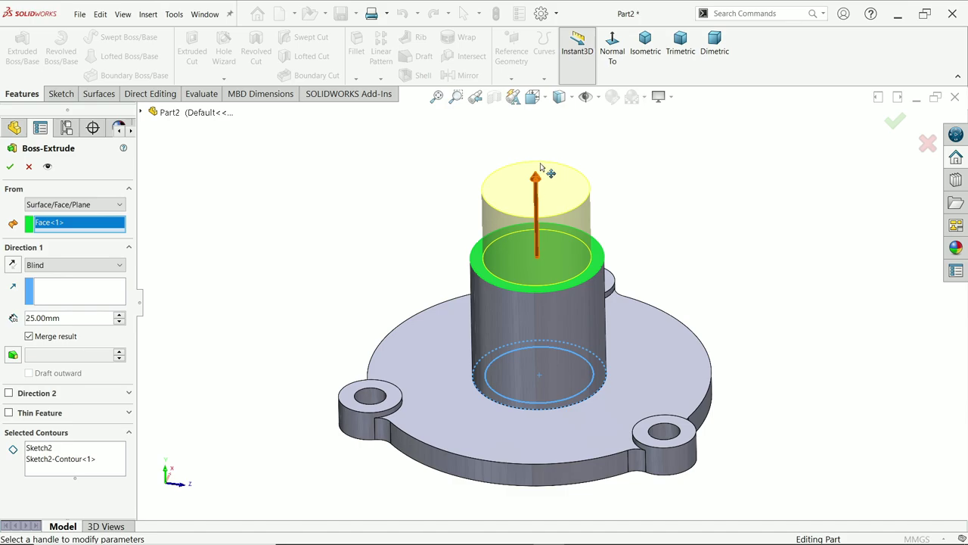
pyautogui.moveTo(62, 320); pyautogui.dragTo(16, 320)
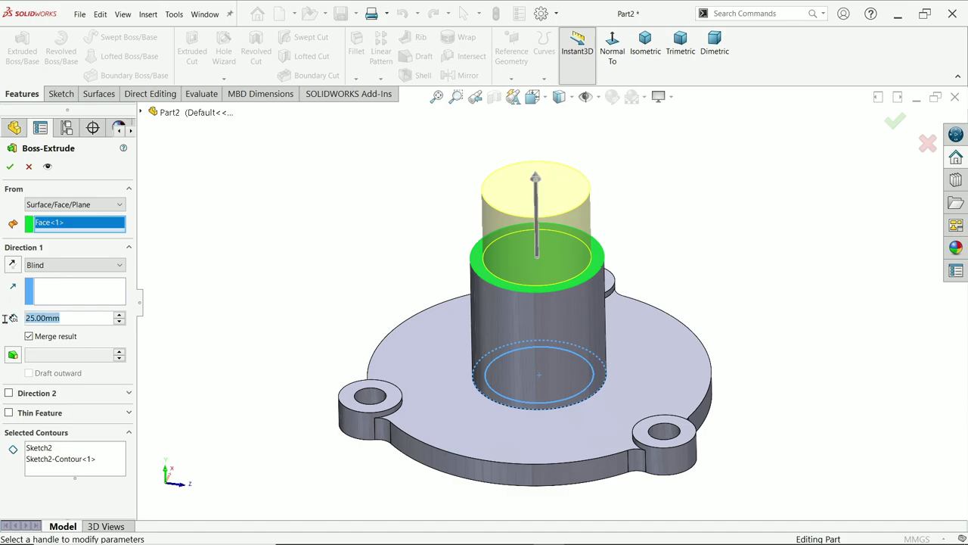
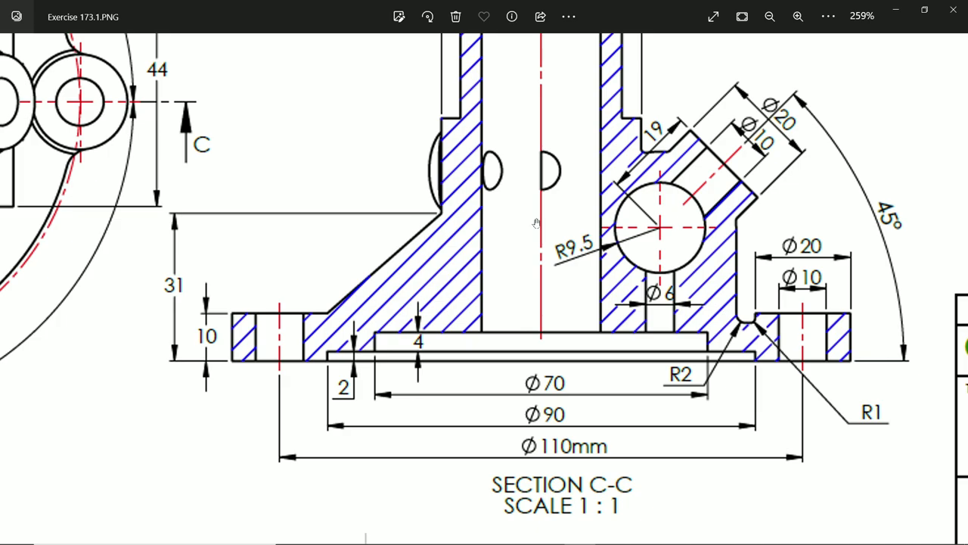
# Check section C-C of the exercise drawing, return to SOLIDWORKS and start a sketch on the disc's bottom face
pyautogui.moveTo(535, 221); pyautogui.dragTo(528, 319)
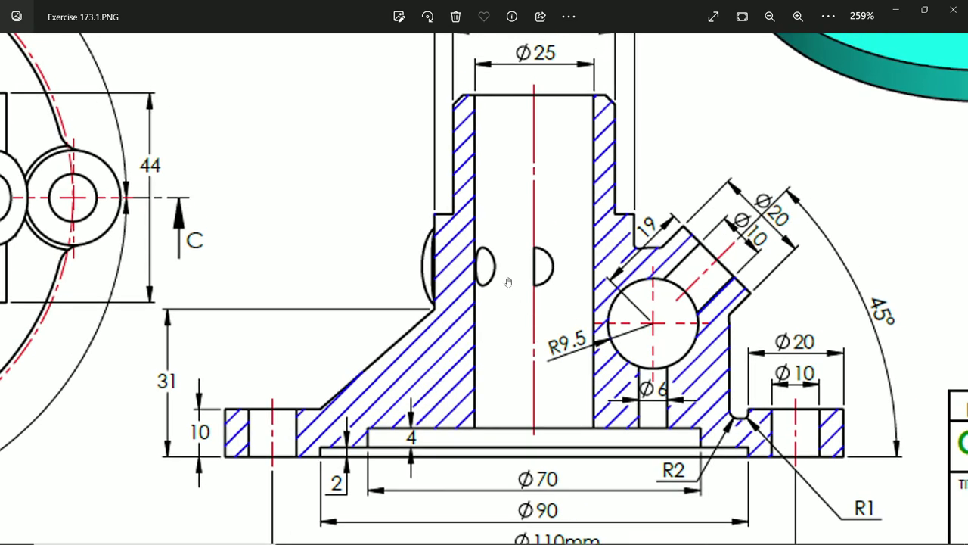
pyautogui.click(896, 10)
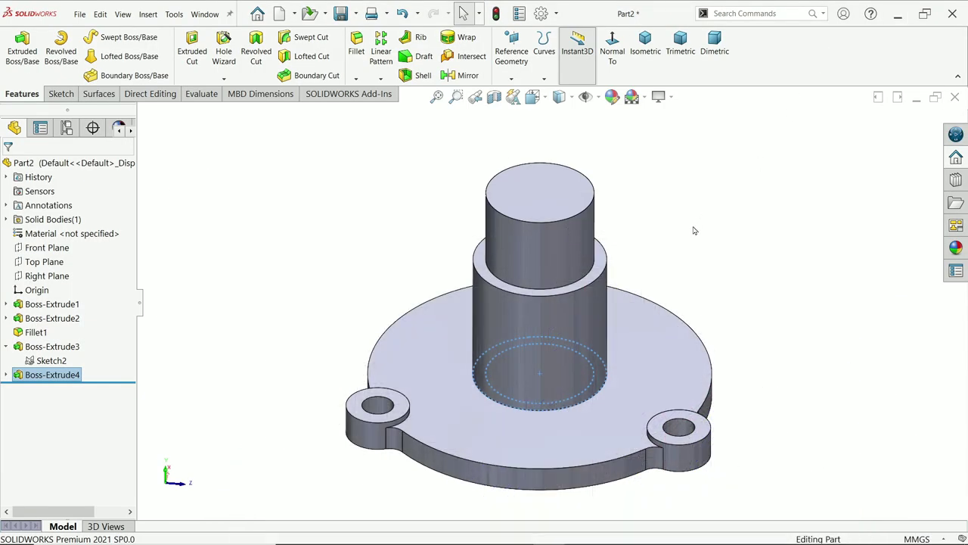
pyautogui.click(331, 236)
pyautogui.hotkey('ctrl', '6')
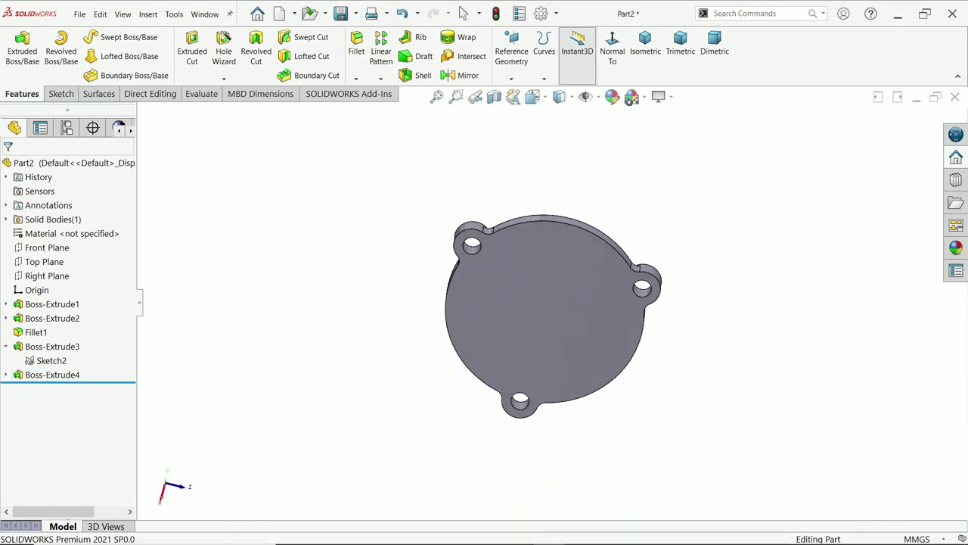
pyautogui.click(578, 296)
pyautogui.click(605, 300)
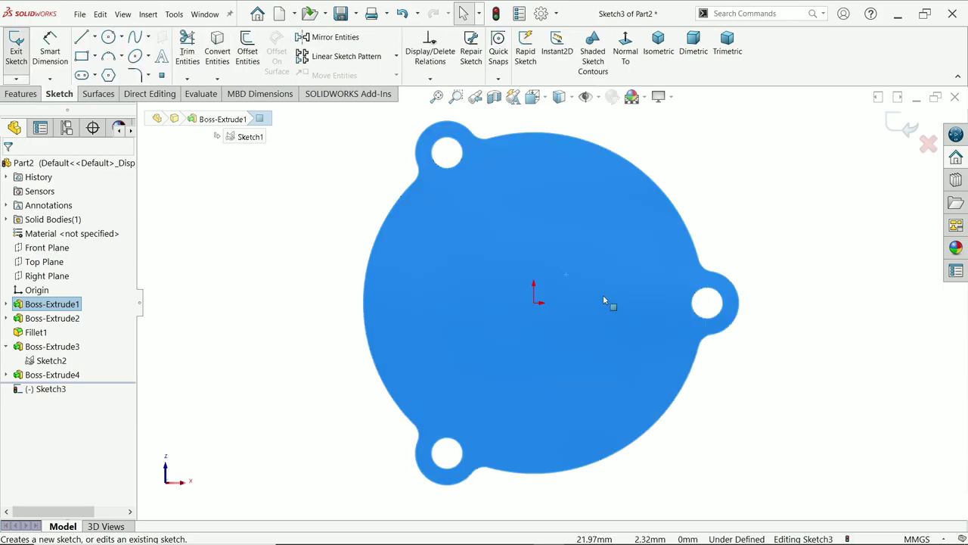
# Sketch three concentric circles centred on the origin, with diameters of about 86, 66 and 39 mm
pyautogui.click(108, 37)
pyautogui.click(535, 304)
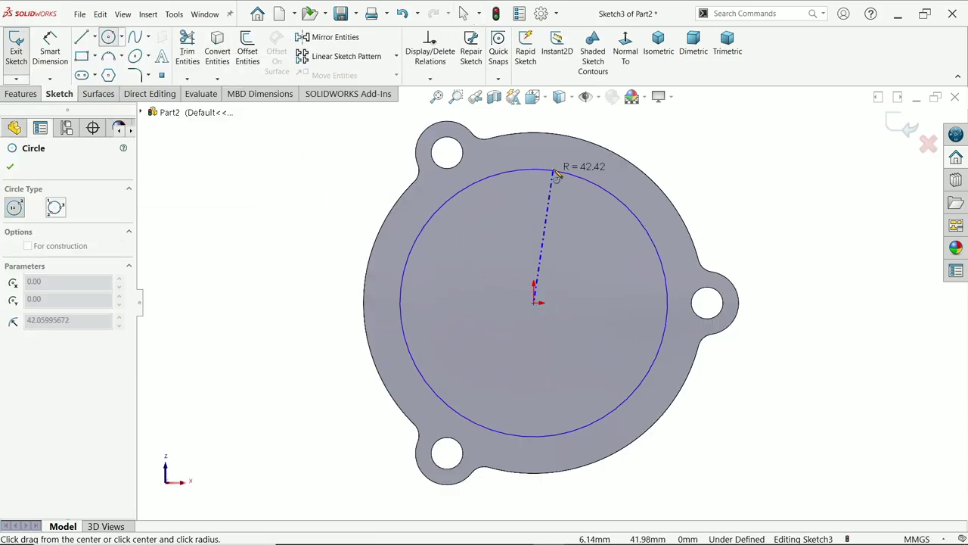
pyautogui.click(558, 167)
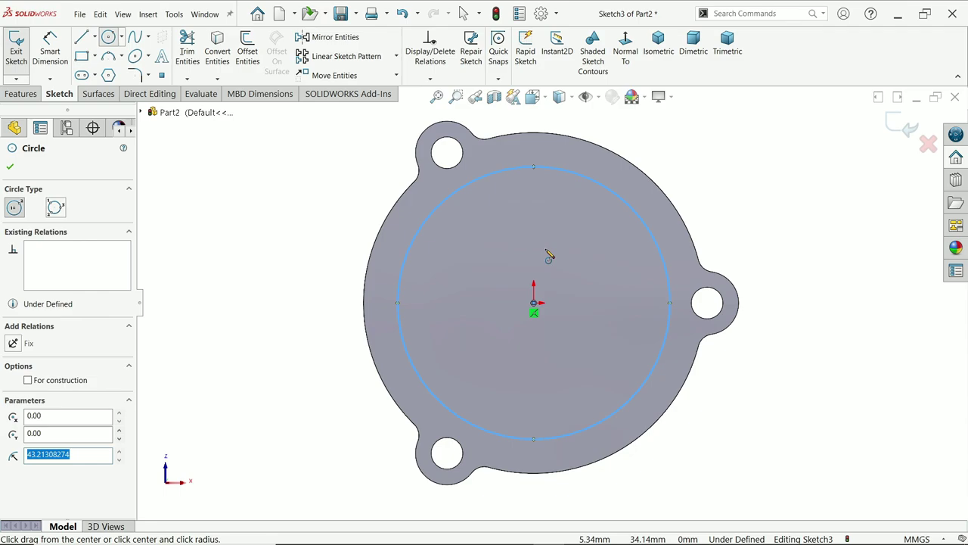
pyautogui.click(535, 303)
pyautogui.click(535, 200)
pyautogui.click(534, 303)
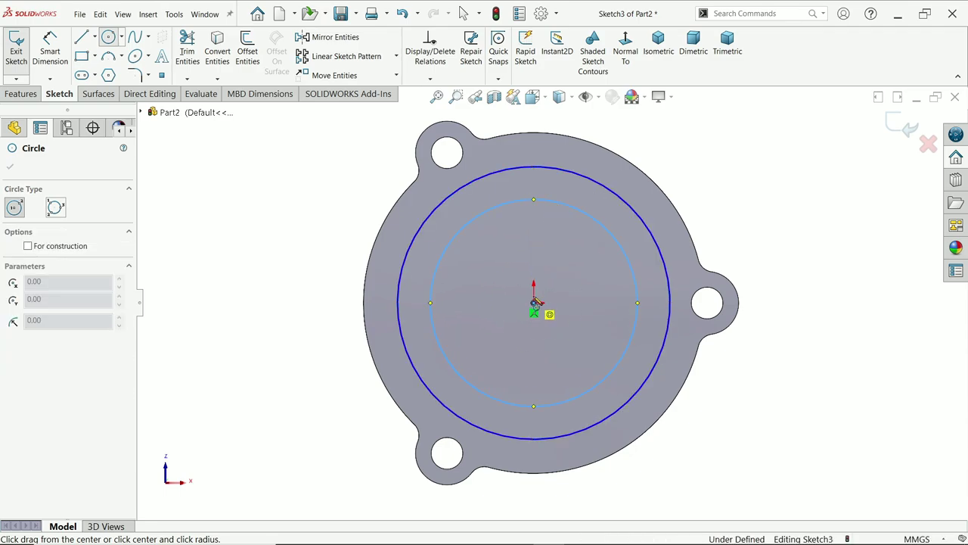
pyautogui.click(533, 241)
# Dimension the outer circle's diameter as 90 mm and the middle circle's as 70 mm
pyautogui.click(50, 47)
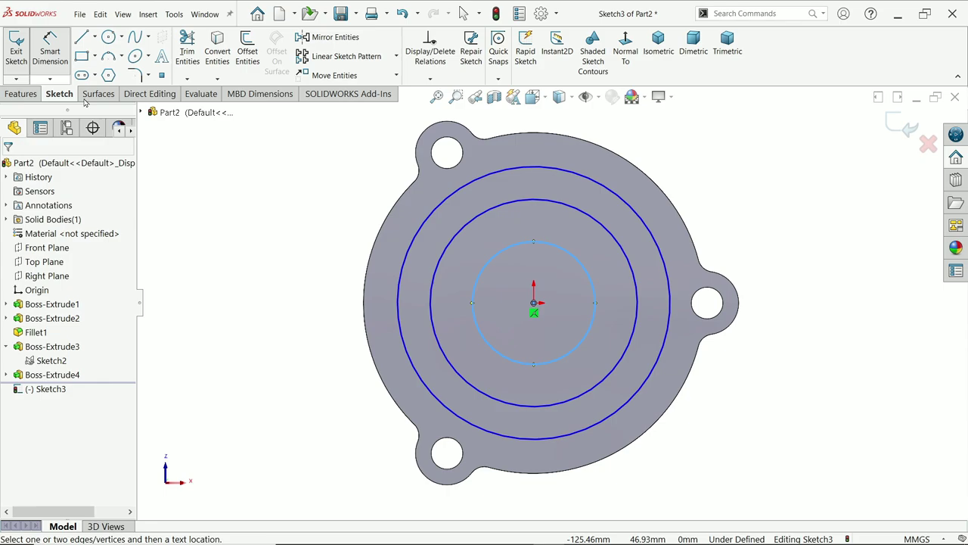
pyautogui.click(398, 302)
pyautogui.click(318, 294)
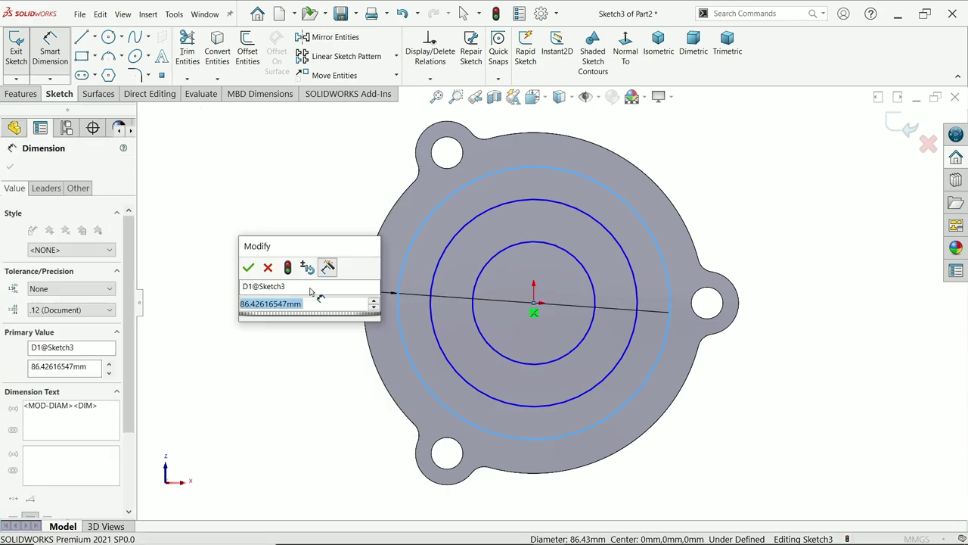
pyautogui.write('90')
pyautogui.press('Return')
pyautogui.click(432, 309)
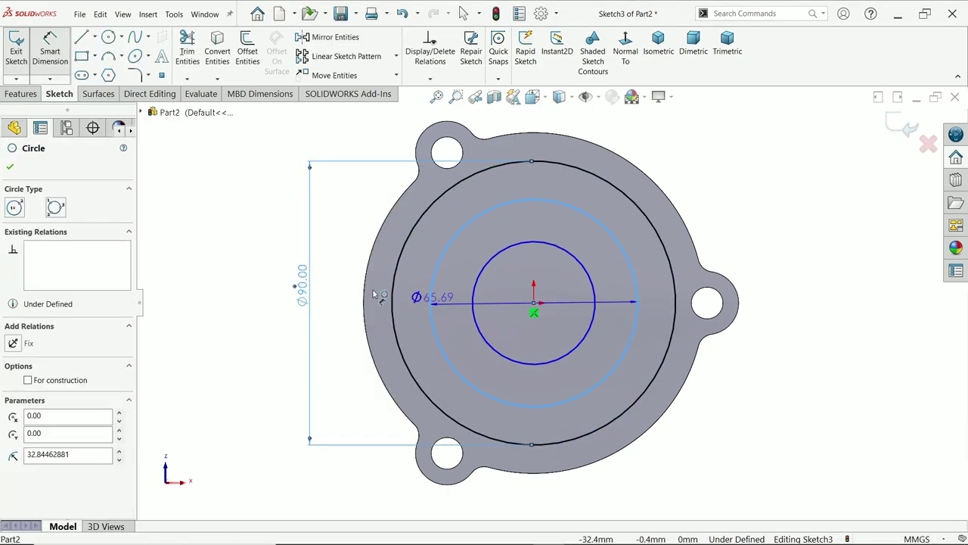
pyautogui.click(346, 292)
pyautogui.write('70')
pyautogui.press('Return')
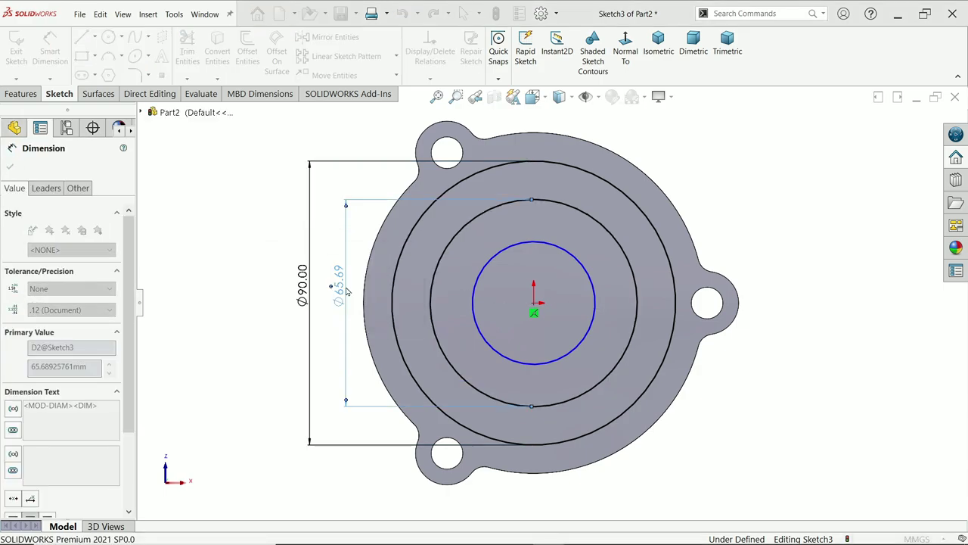
# Dimension the innermost circle's diameter as 25 mm
pyautogui.click(473, 297)
pyautogui.click(452, 293)
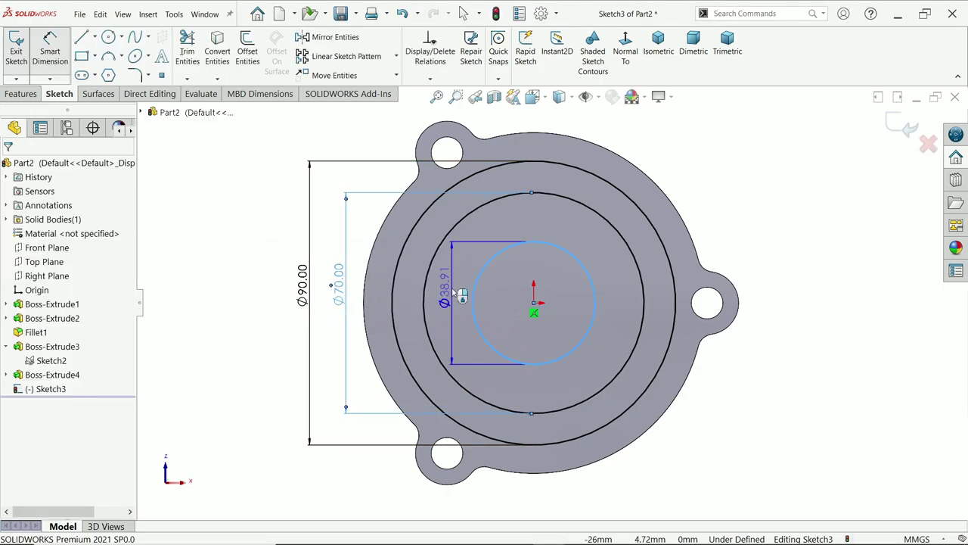
pyautogui.write('39')
pyautogui.press('Return')
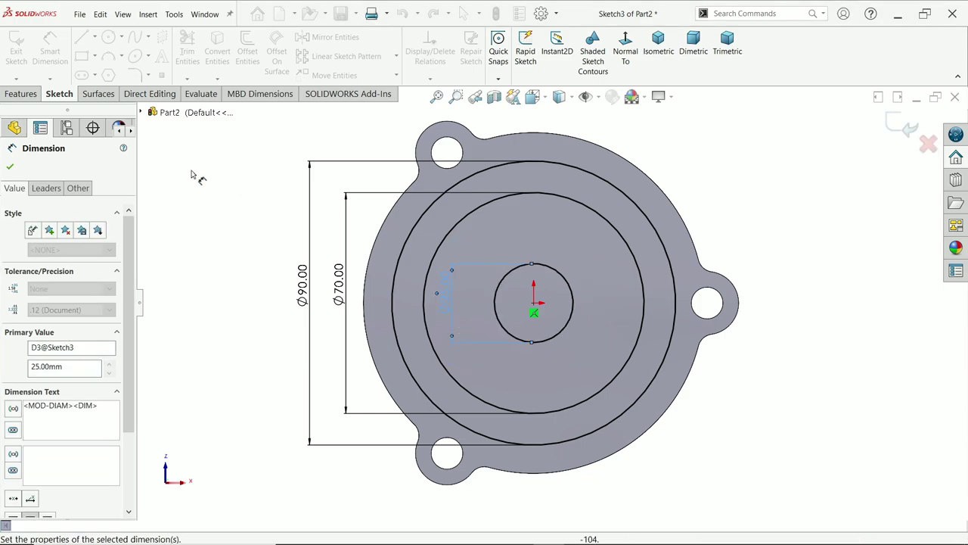
# Cut a blind 2 mm deep recess into the disc's bottom face using the full 90 mm circle contour
pyautogui.click(26, 96)
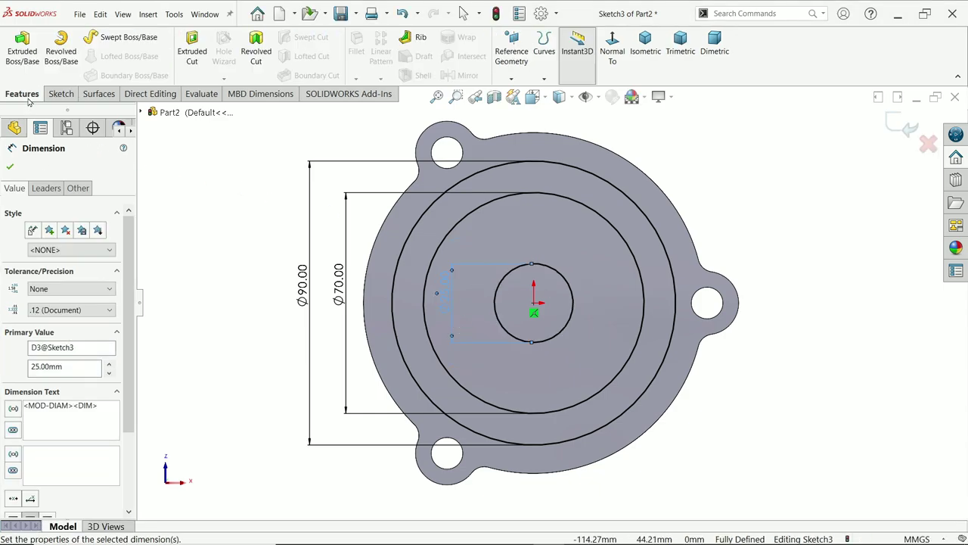
pyautogui.click(192, 50)
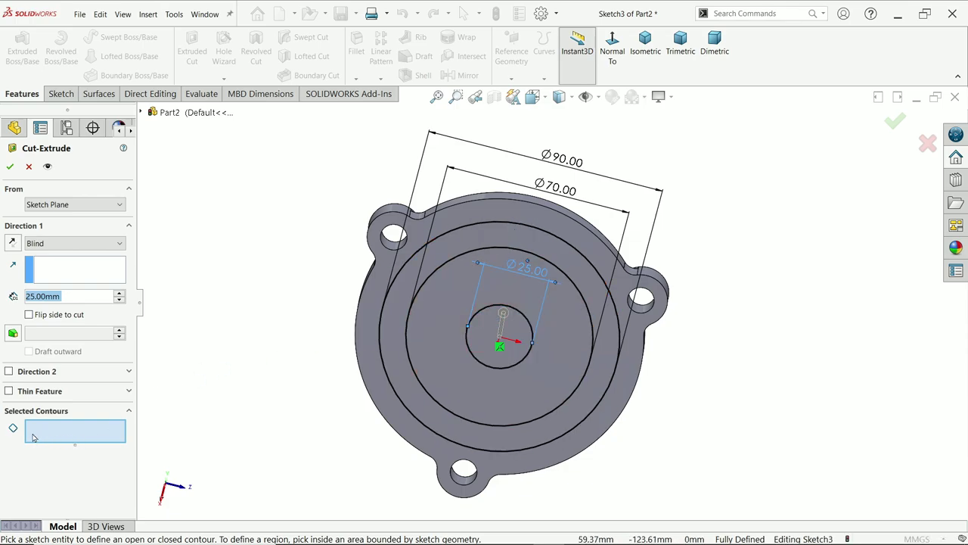
pyautogui.click(46, 244)
pyautogui.click(45, 244)
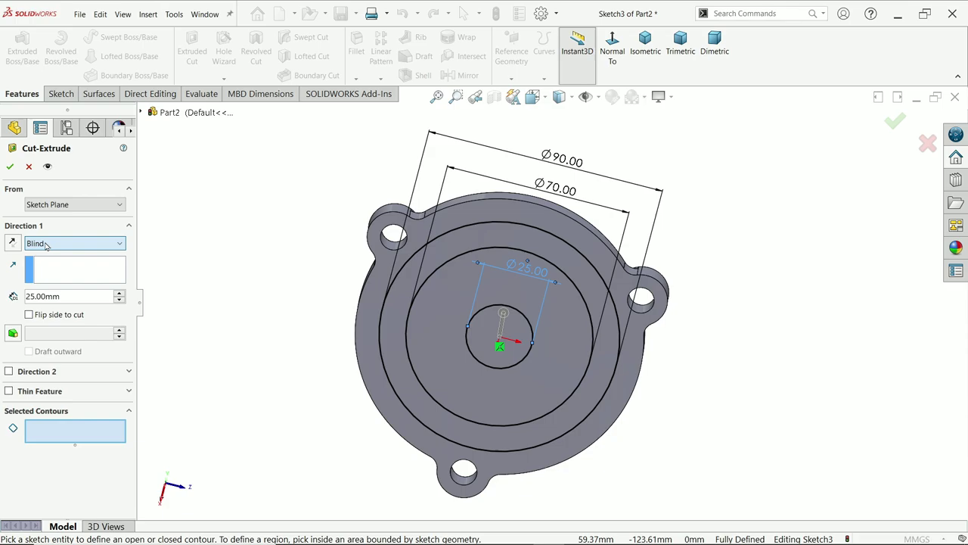
pyautogui.click(68, 297)
pyautogui.moveTo(59, 296); pyautogui.dragTo(26, 296)
pyautogui.write('2')
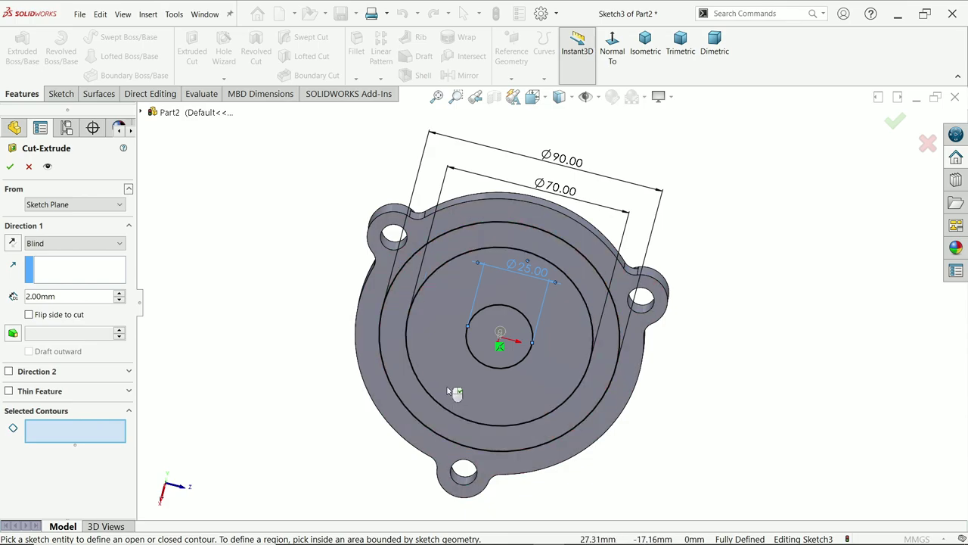
pyautogui.click(405, 410)
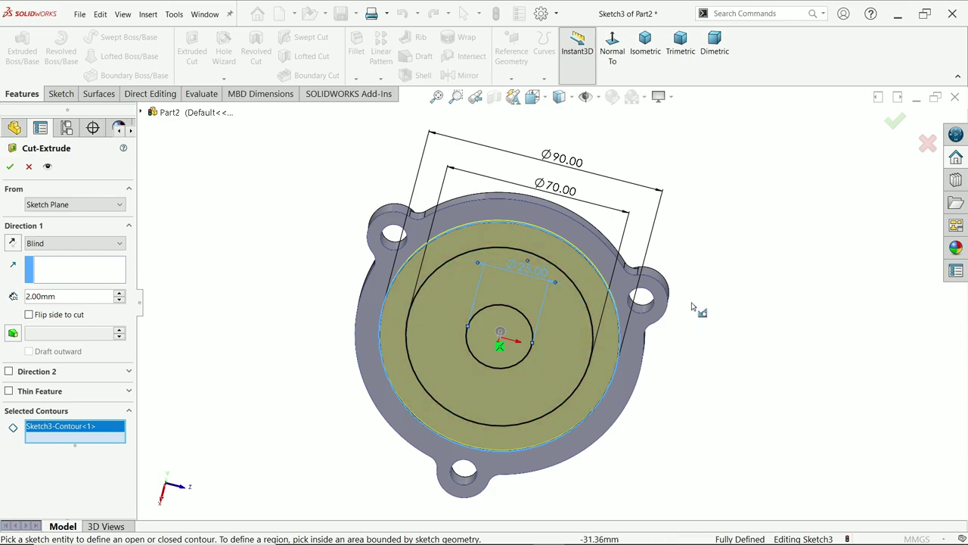
pyautogui.moveTo(696, 309); pyautogui.dragTo(541, 365, button='middle')
pyautogui.scroll(-3, 541, 367)
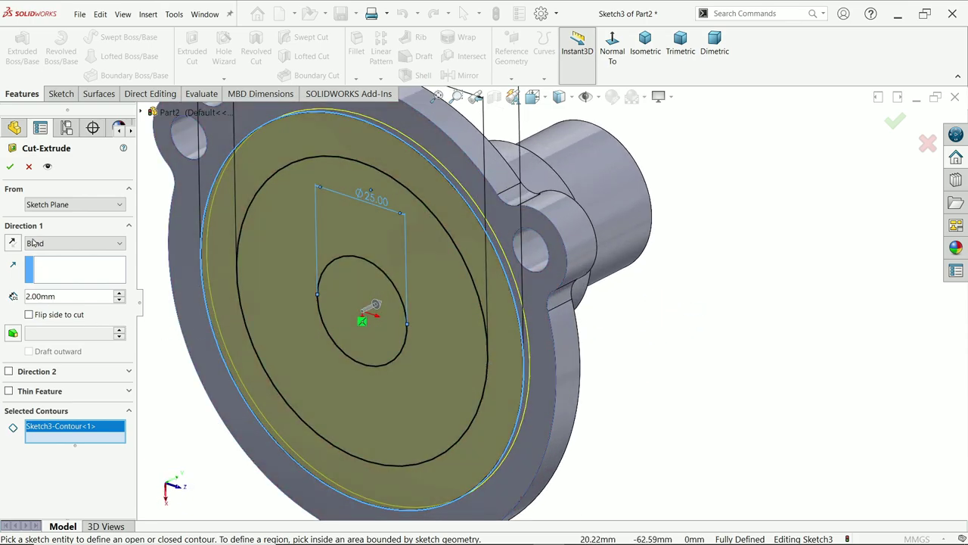
pyautogui.click(10, 166)
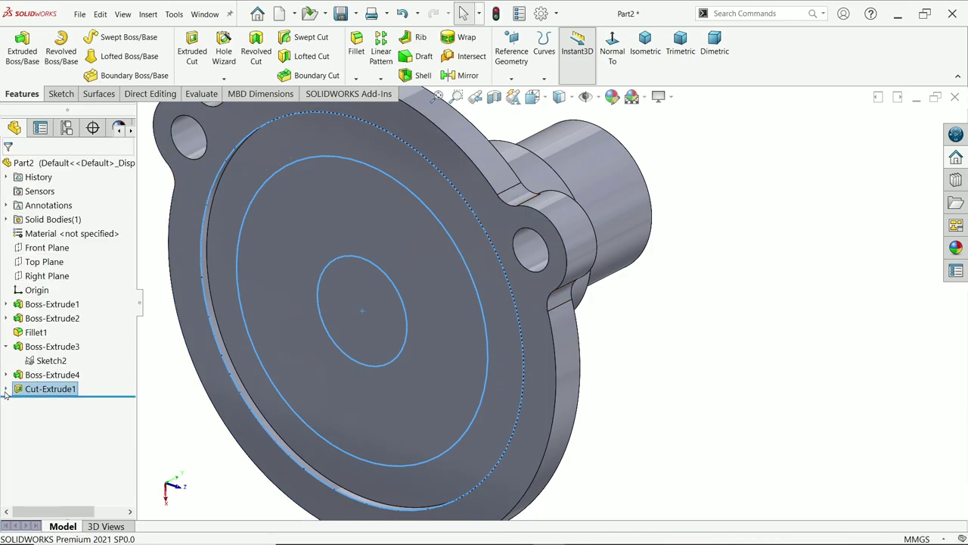
# Reuse the recess sketch to make a blind extruded cut of the full 70 mm circle with a depth of 2+4 mm
pyautogui.click(5, 390)
pyautogui.click(52, 402)
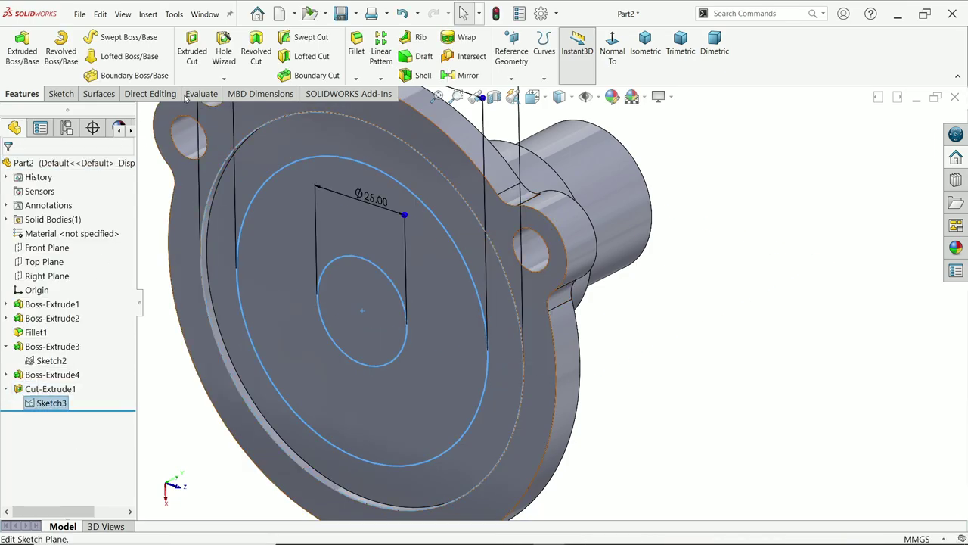
pyautogui.click(191, 51)
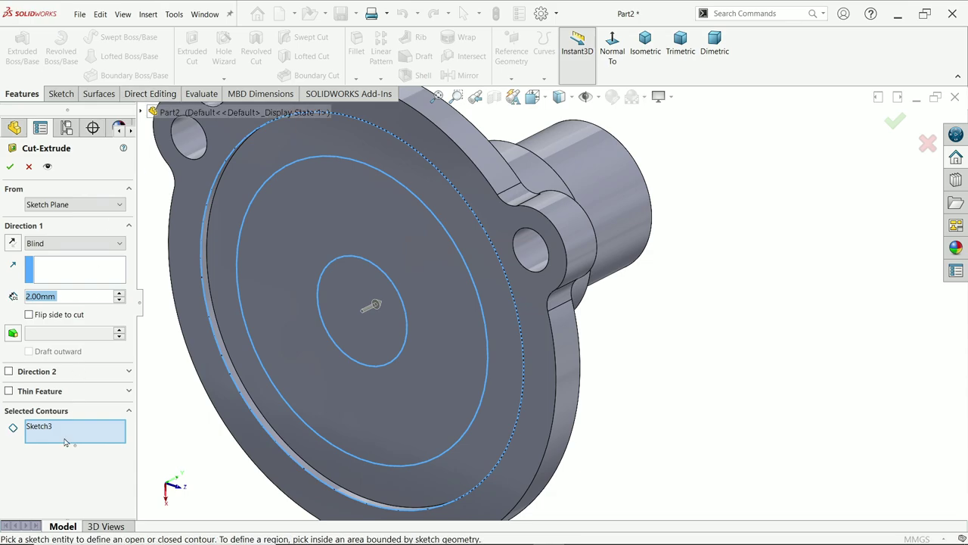
pyautogui.click(345, 454)
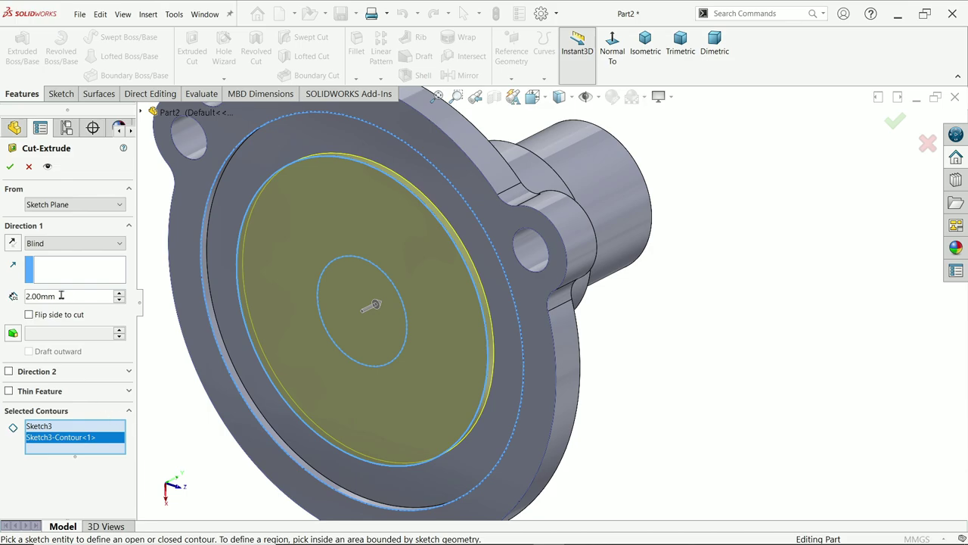
pyautogui.moveTo(62, 295); pyautogui.dragTo(1, 289)
pyautogui.write('2+4')
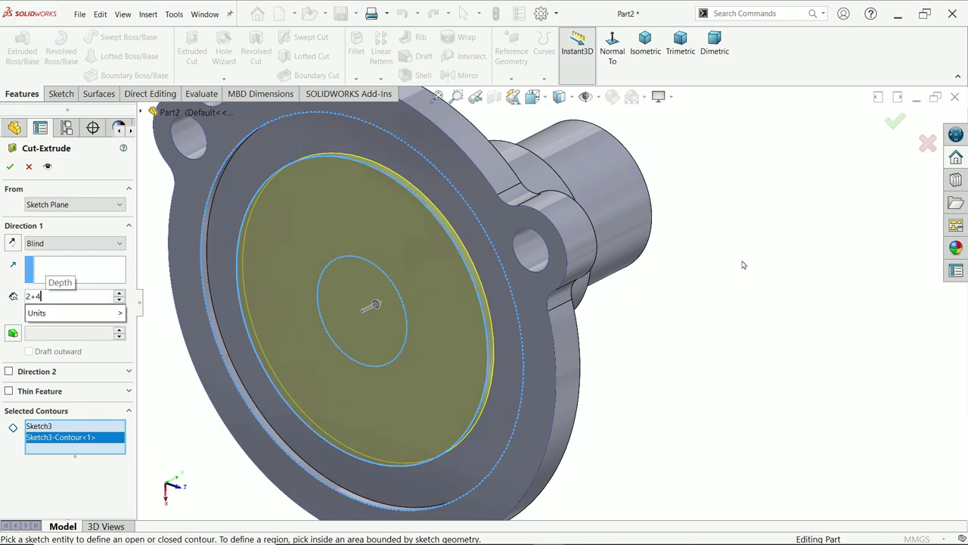
pyautogui.press('Return')
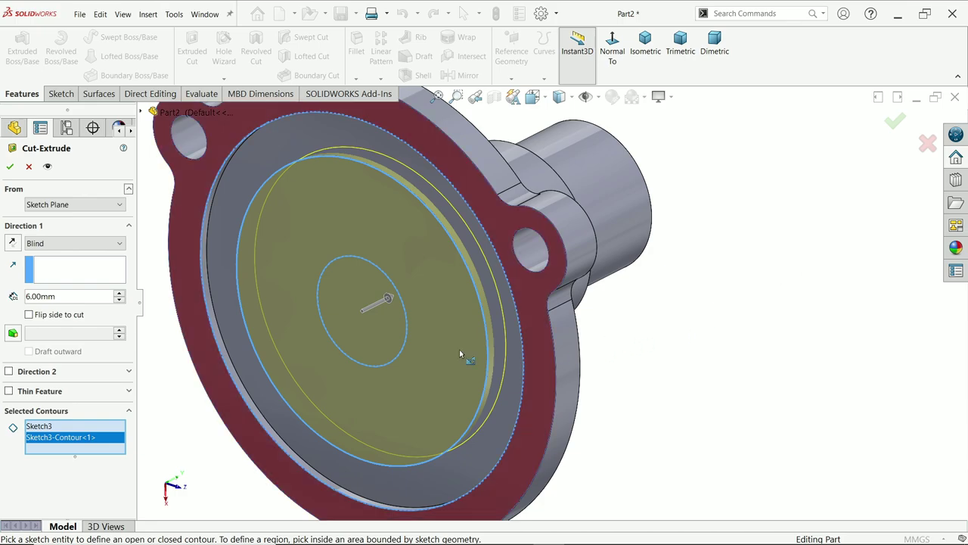
pyautogui.click(12, 167)
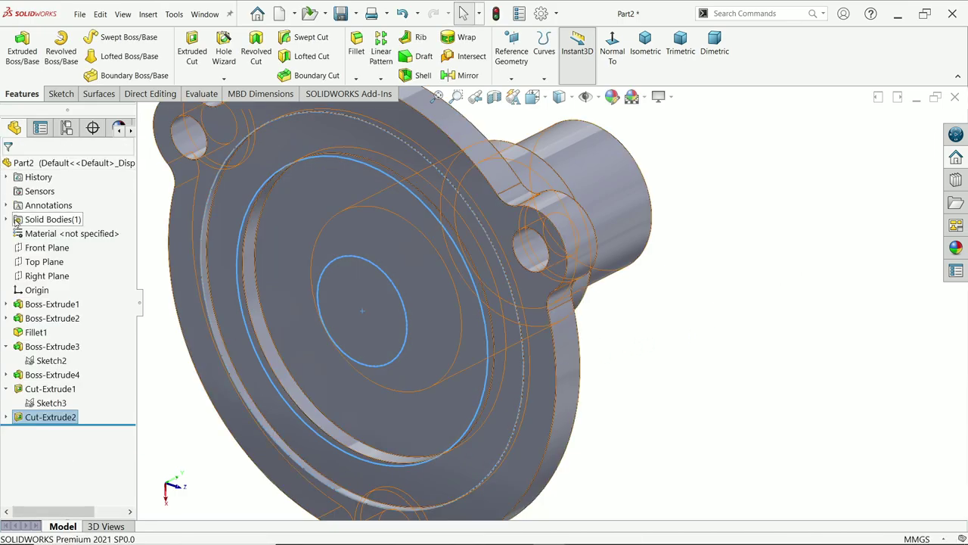
# Reuse the recess sketch to cut the 25 mm circle through all, boring out the disc and the central boss
pyautogui.click(42, 405)
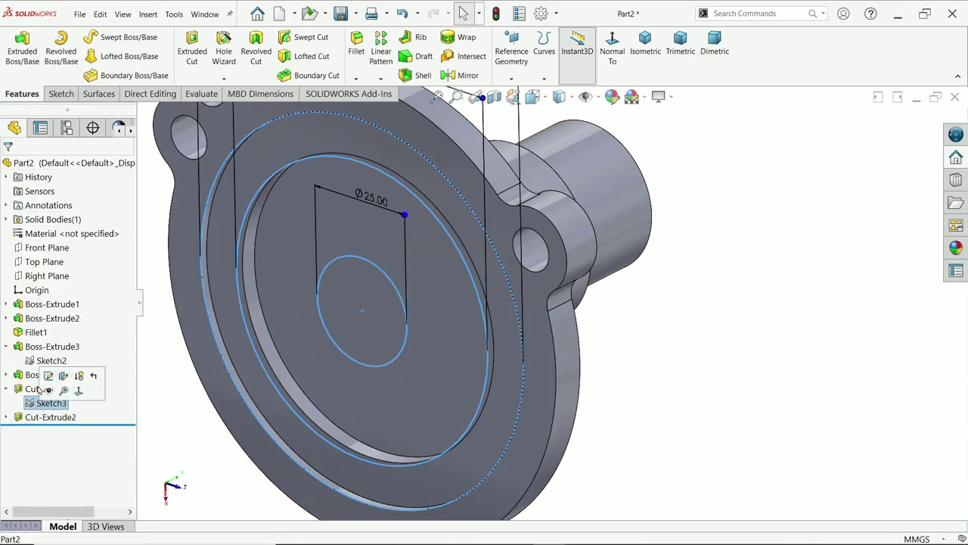
pyautogui.click(192, 55)
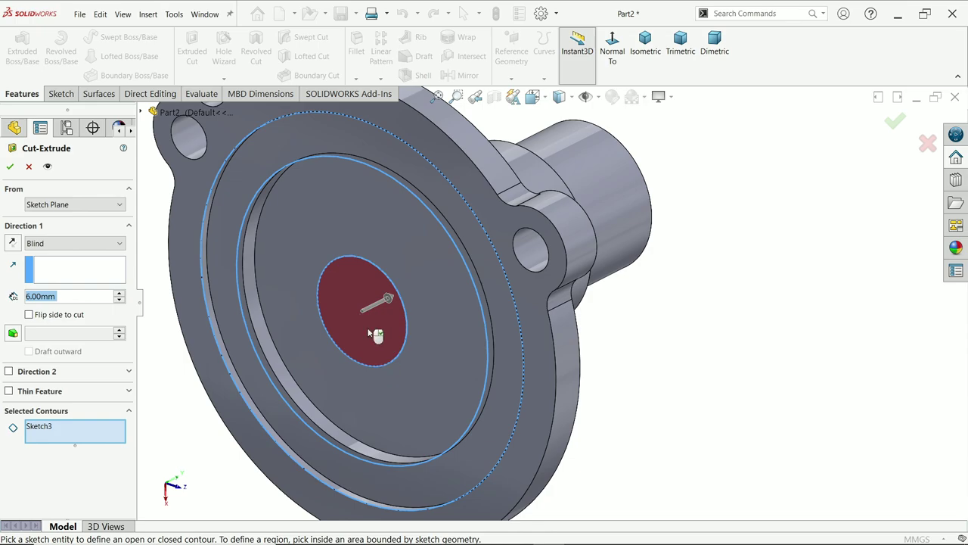
pyautogui.click(370, 335)
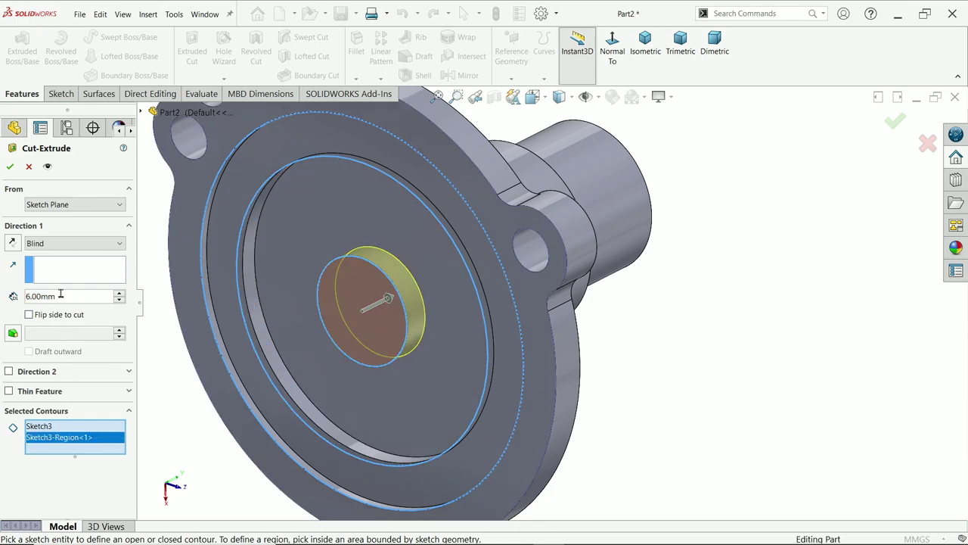
pyautogui.click(53, 244)
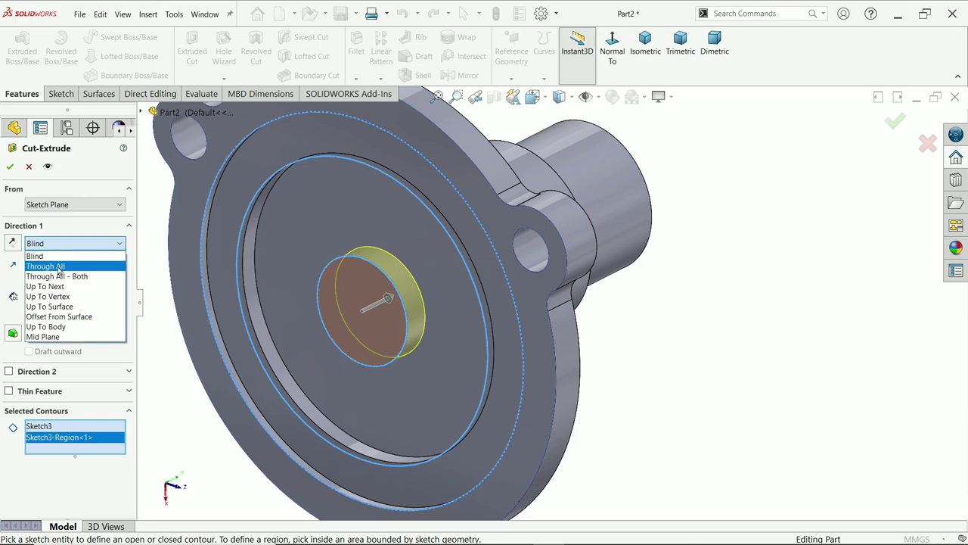
pyautogui.click(59, 271)
pyautogui.scroll(3, 649, 298)
pyautogui.moveTo(648, 298); pyautogui.dragTo(583, 303, button='middle')
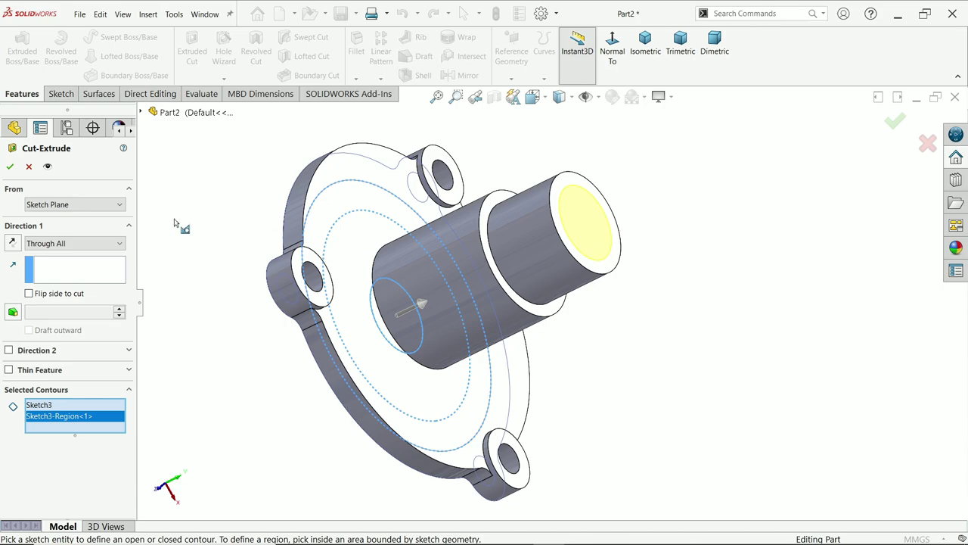
pyautogui.click(10, 167)
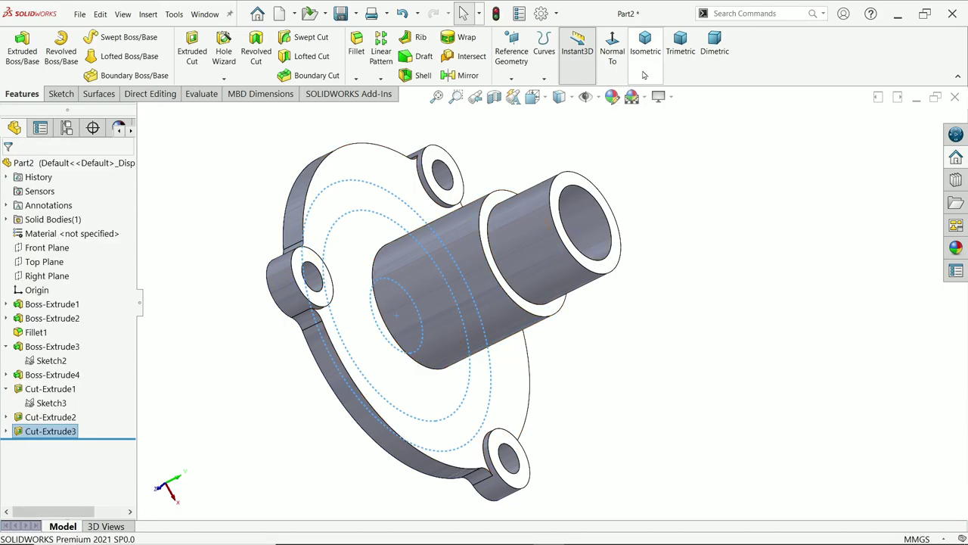
# Set a trimetric view and apply a cyan colour appearance to the whole part
pyautogui.click(679, 47)
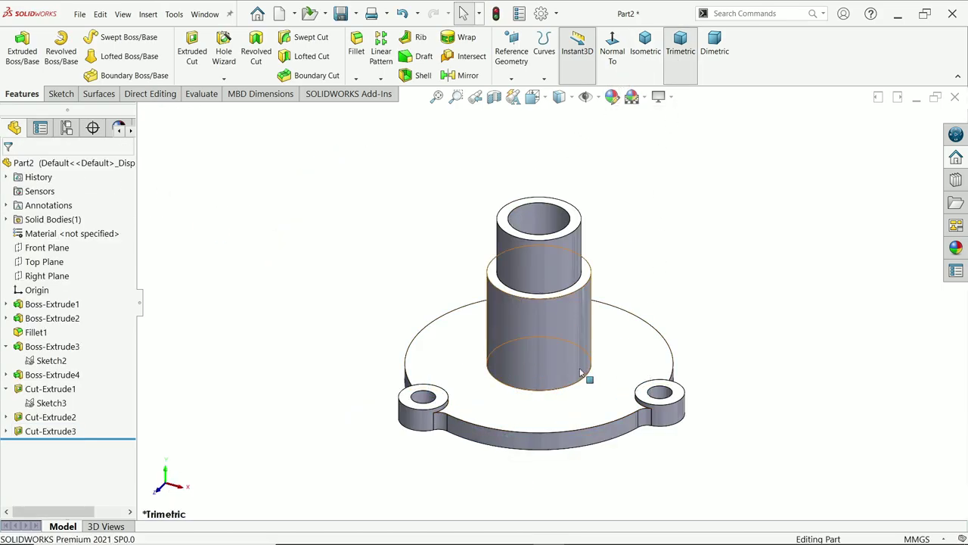
pyautogui.click(45, 163)
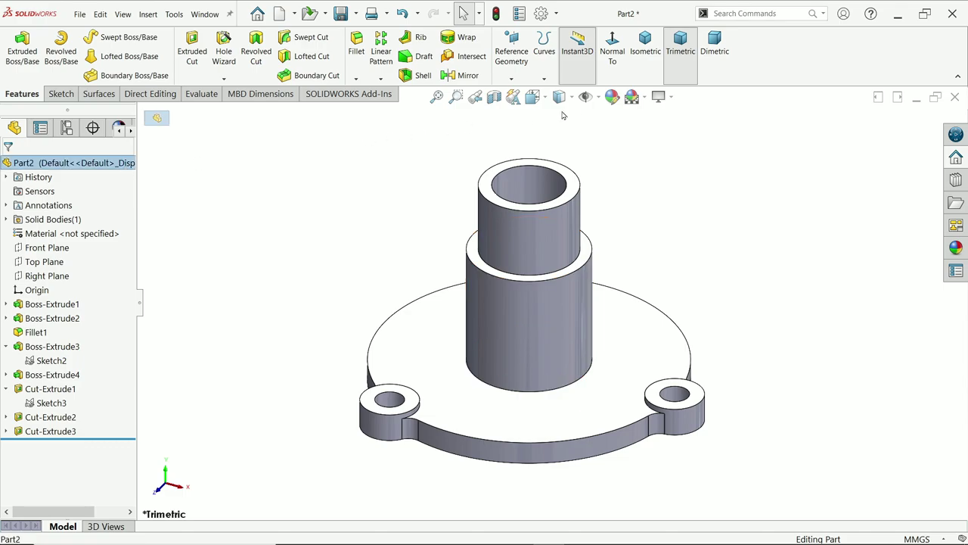
pyautogui.click(612, 97)
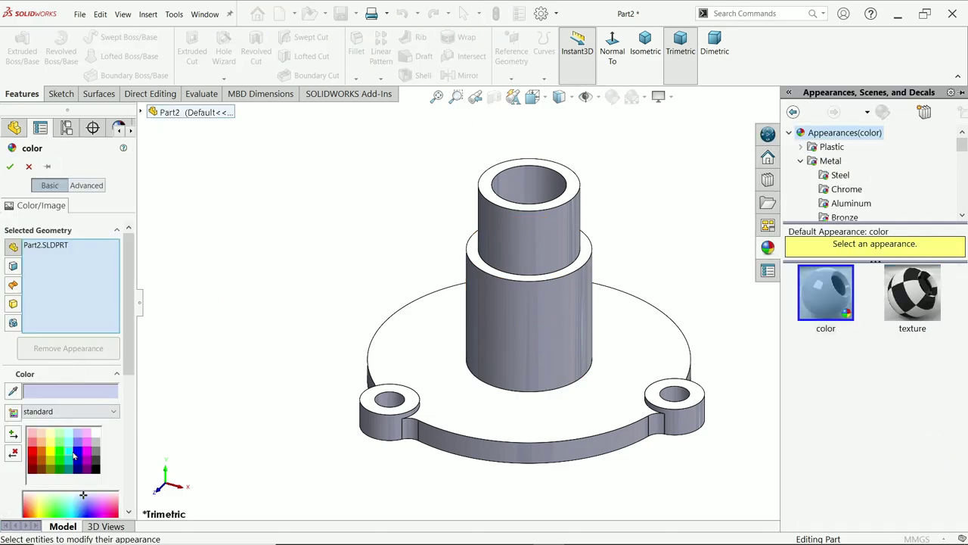
pyautogui.click(71, 454)
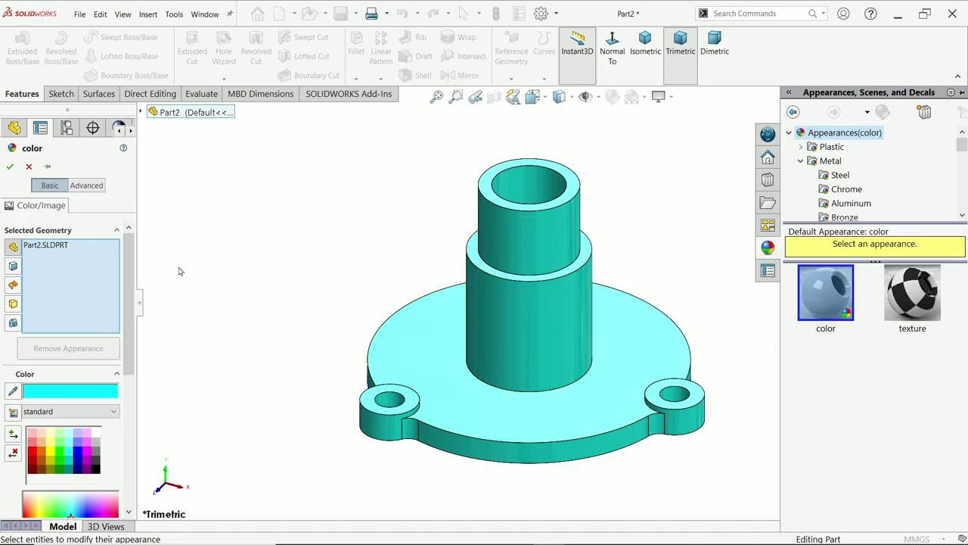
pyautogui.click(11, 166)
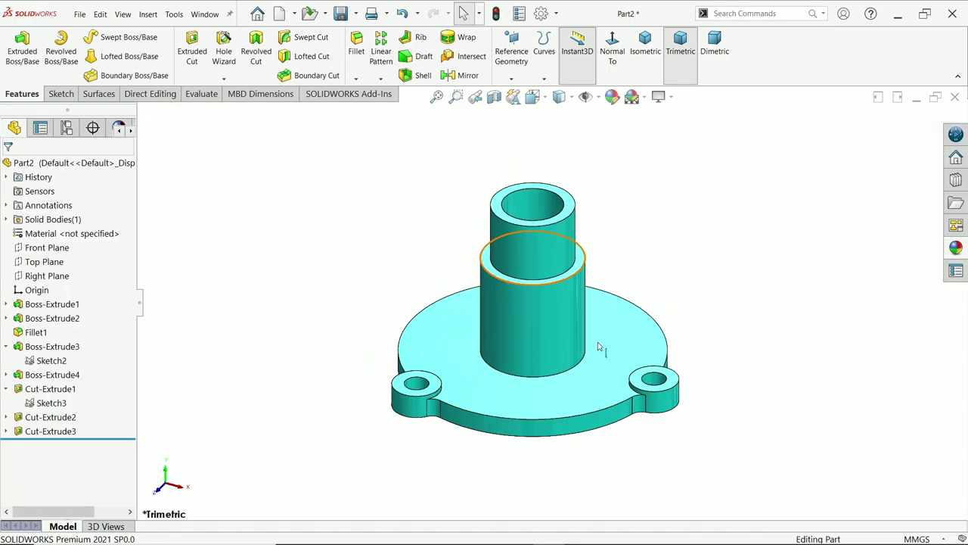
pyautogui.scroll(-2, 598, 346)
pyautogui.moveTo(597, 347)
pyautogui.mouseDown(button='middle')
pyautogui.moveTo(597, 270)
pyautogui.moveTo(601, 341)
pyautogui.mouseUp(button='middle')
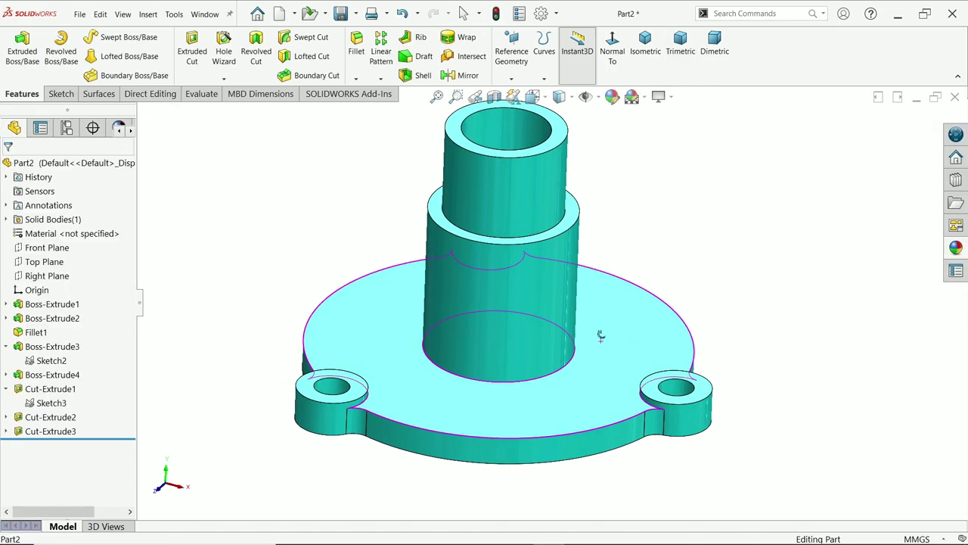
# Switch to the Exercise 173 drawing and examine the size, position and angle of the side cylinder and its slanted boss in all views
pyautogui.hotkey('alt', 'Tab')
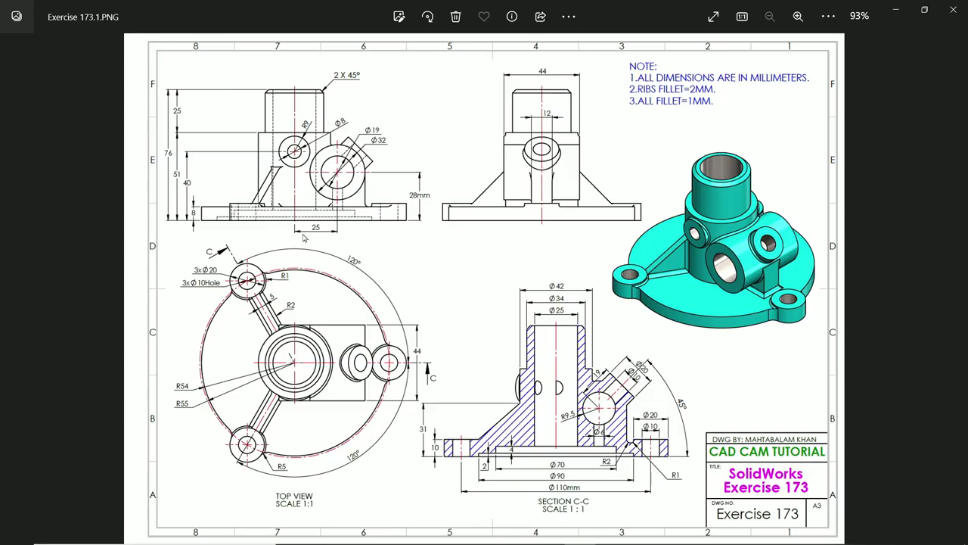
pyautogui.scroll(3, 288, 130)
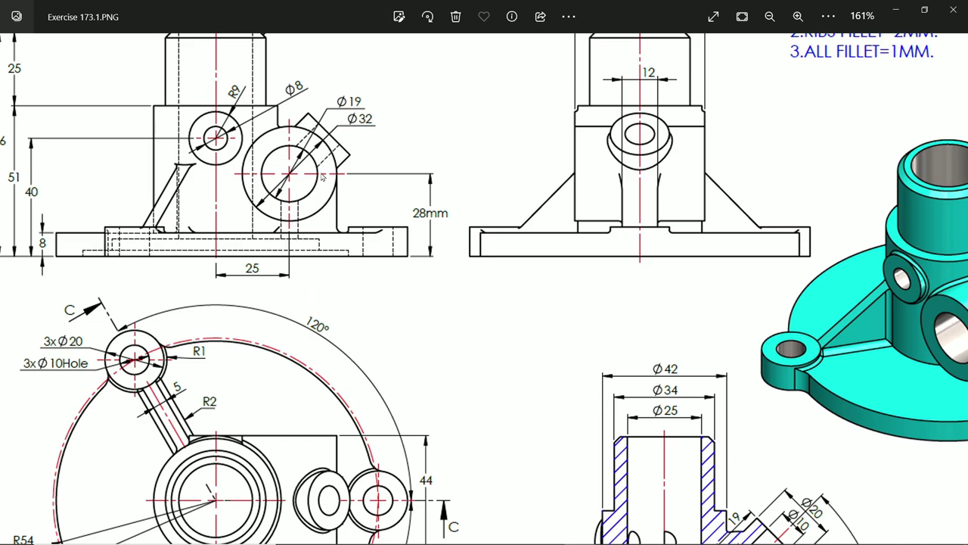
pyautogui.moveTo(323, 175); pyautogui.dragTo(411, 213)
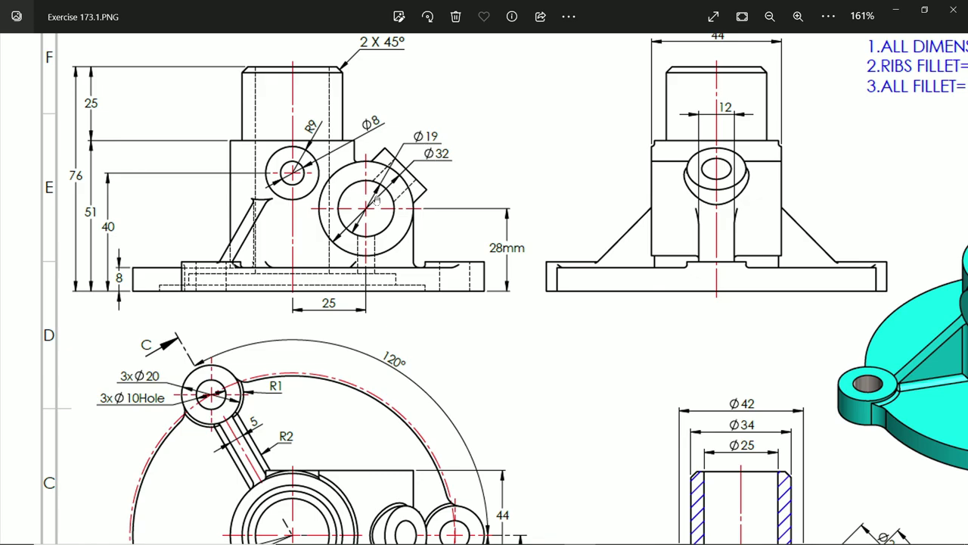
pyautogui.moveTo(357, 224); pyautogui.dragTo(368, 48)
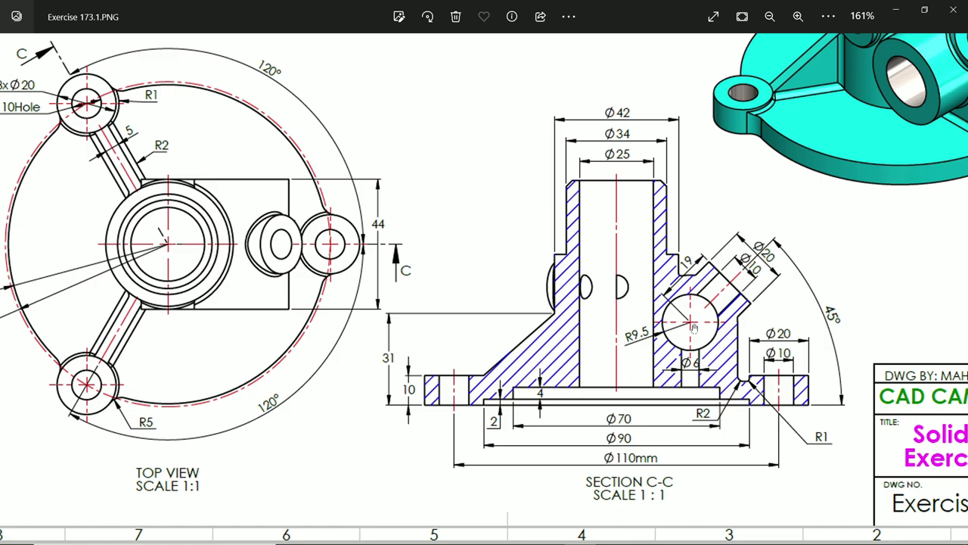
pyautogui.moveTo(538, 199)
pyautogui.mouseDown()
pyautogui.moveTo(666, 368)
pyautogui.moveTo(493, 240)
pyautogui.mouseUp()
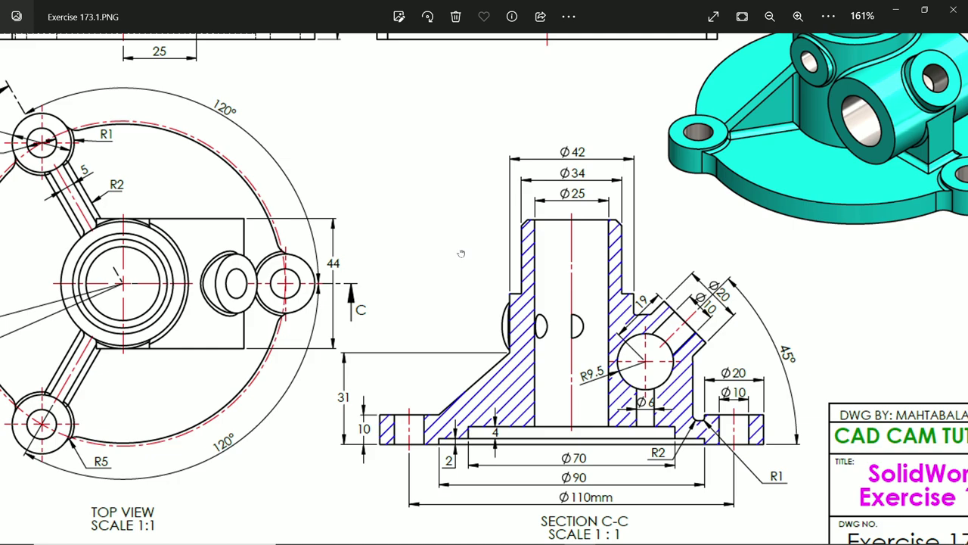
pyautogui.moveTo(460, 254); pyautogui.dragTo(530, 298)
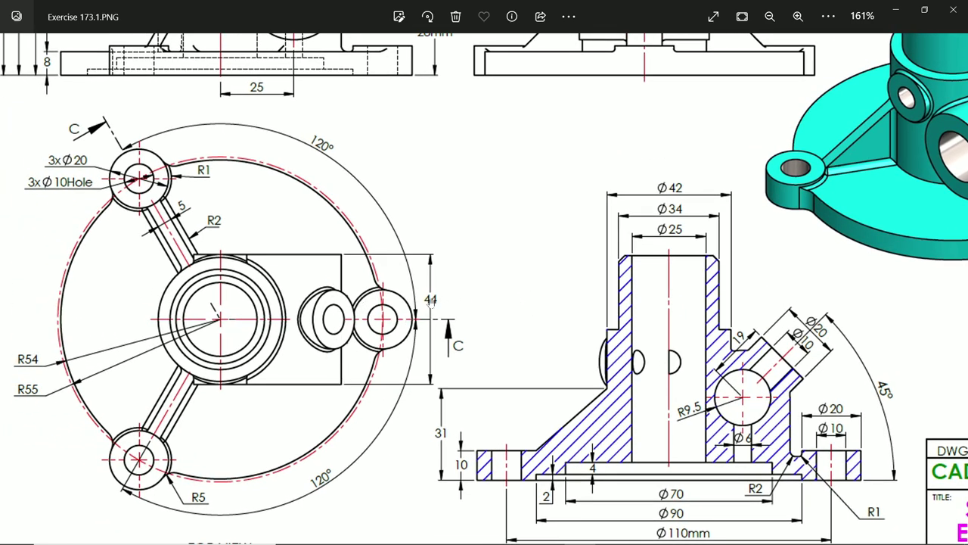
pyautogui.scroll(5, 430, 300)
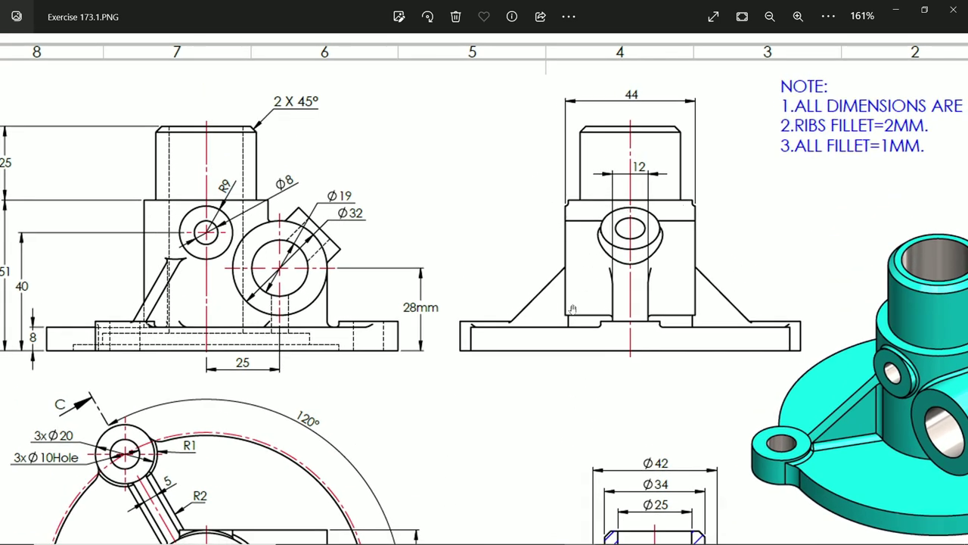
pyautogui.scroll(-5, 573, 310)
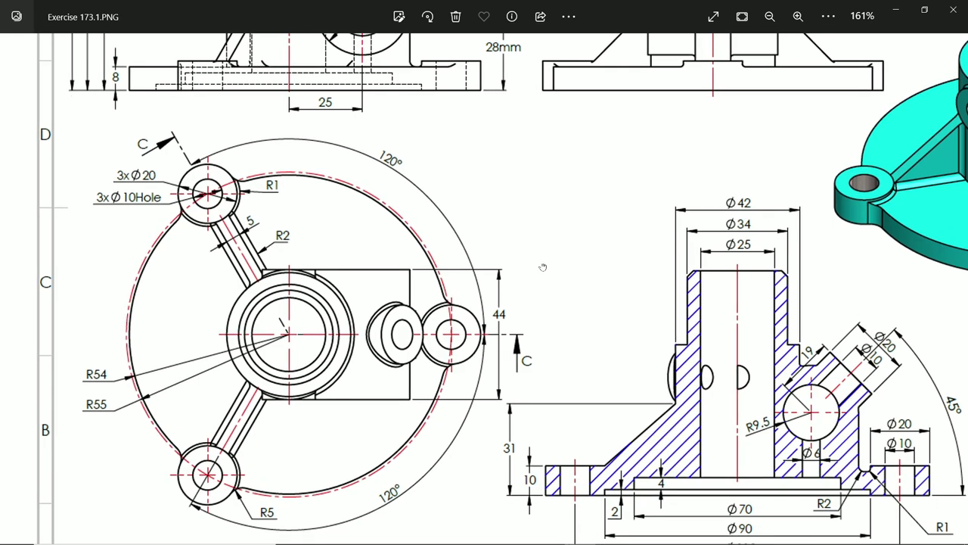
pyautogui.moveTo(543, 267); pyautogui.dragTo(614, 374)
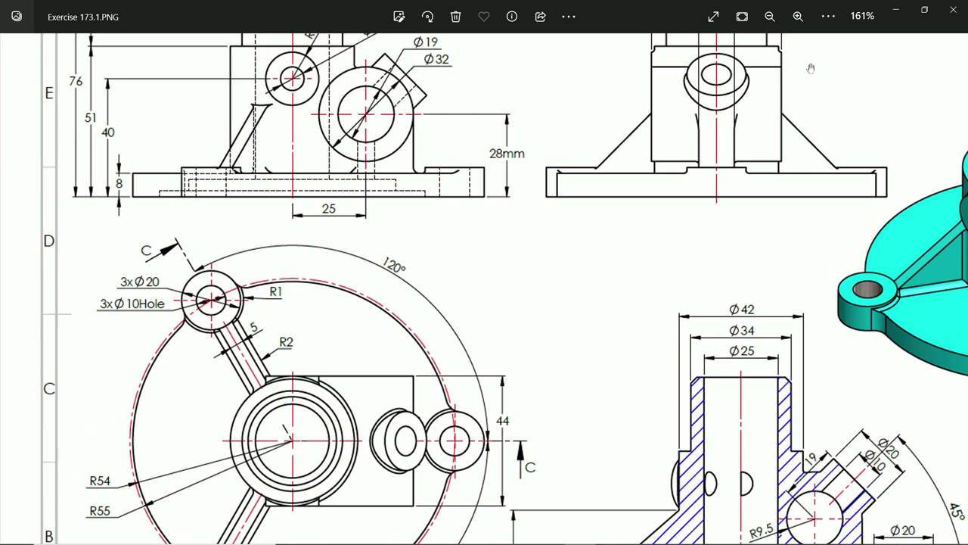
pyautogui.click(895, 15)
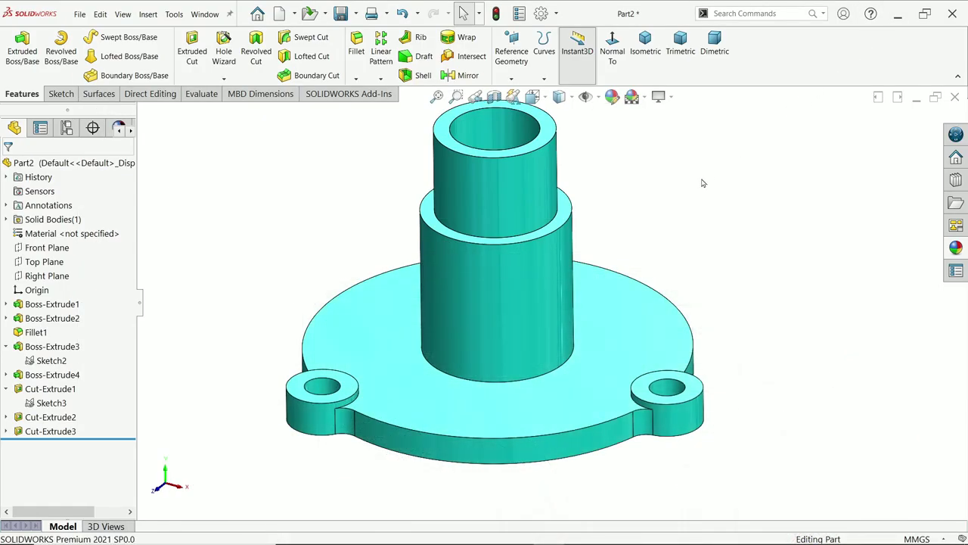
# Start a sketch on the Front Plane and draw a circle of about 18.7 mm radius overlapping the boss's +X side, above the disc
pyautogui.click(47, 247)
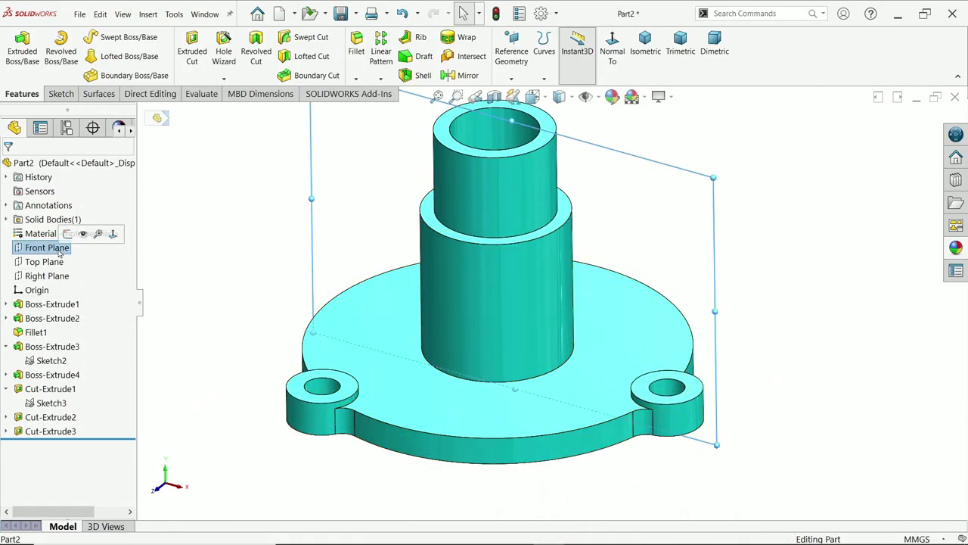
pyautogui.click(72, 242)
pyautogui.click(108, 37)
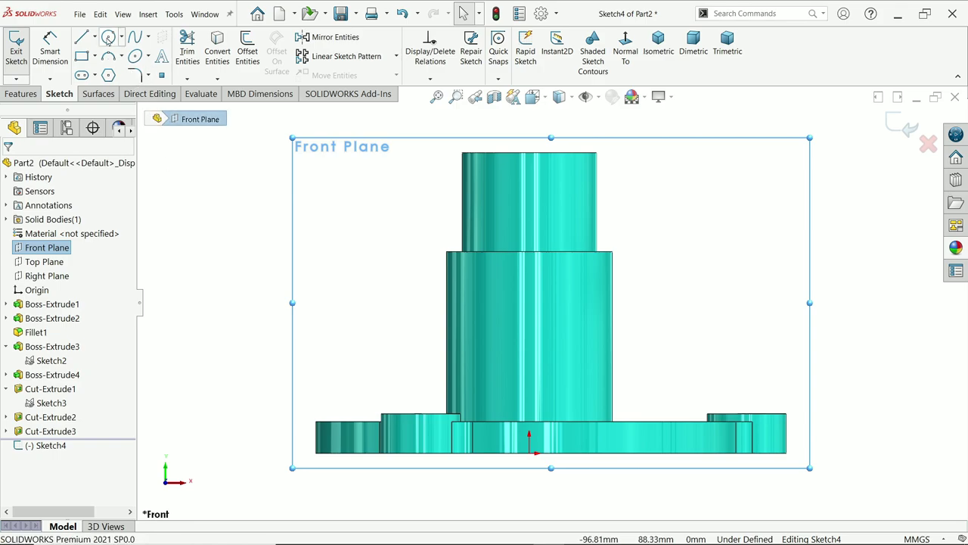
pyautogui.click(668, 297)
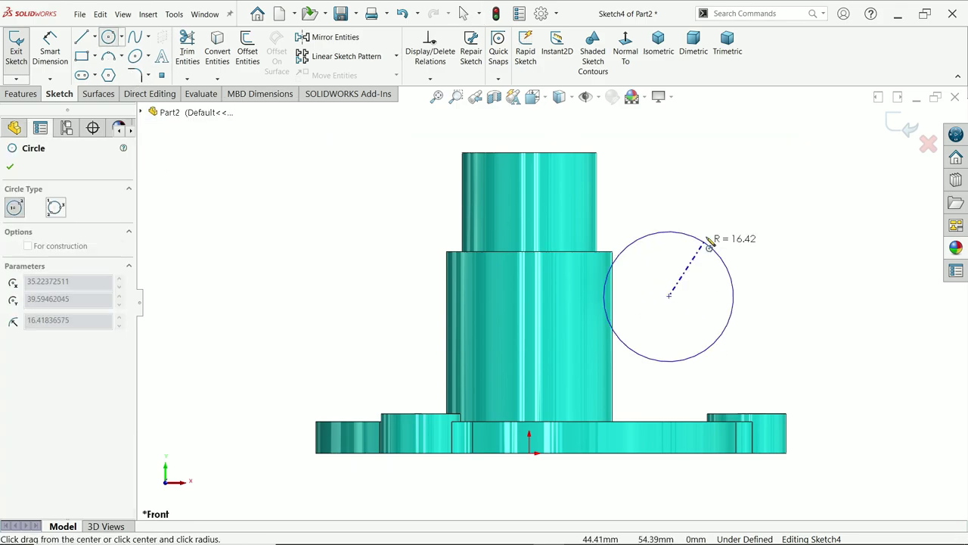
pyautogui.click(709, 240)
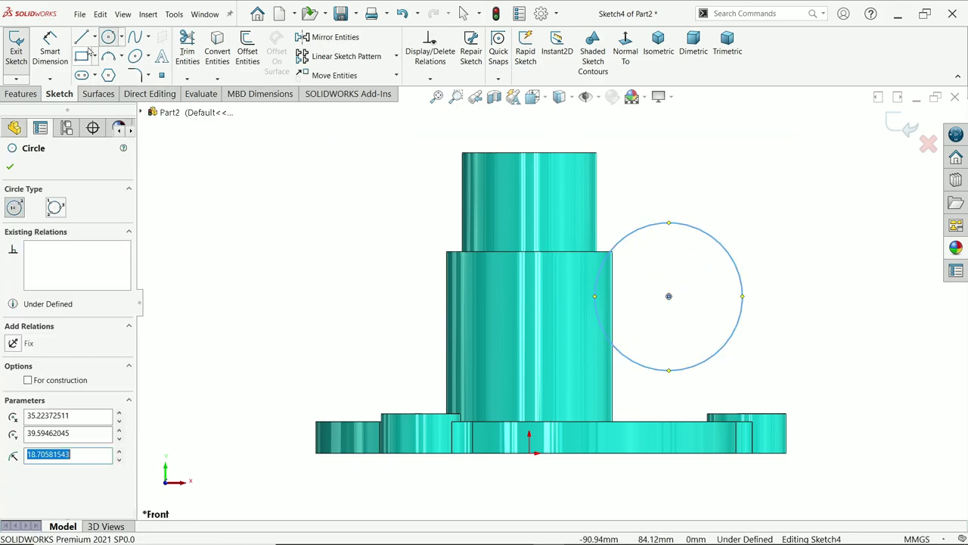
pyautogui.press('Escape')
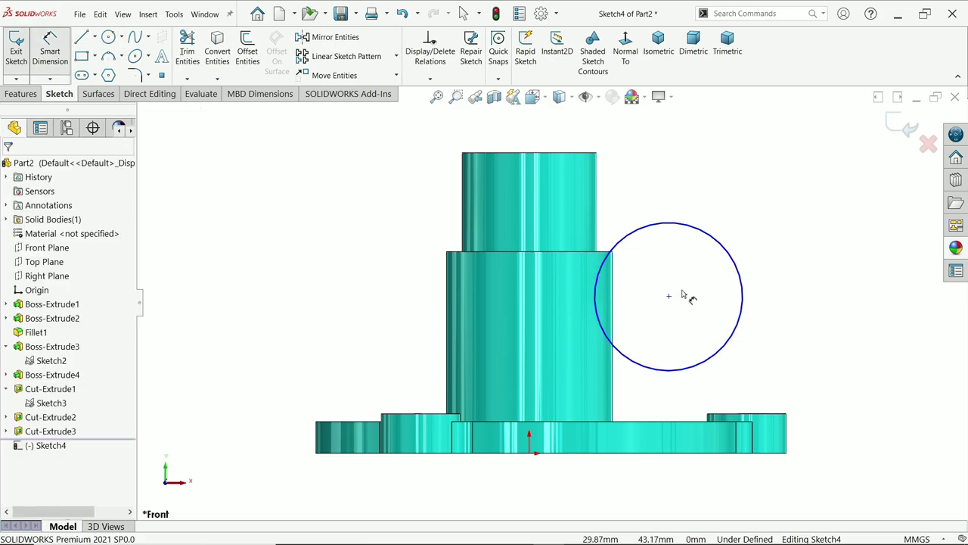
# Dimension the side circle's diameter as 32 mm
pyautogui.click(749, 297)
pyautogui.click(795, 294)
pyautogui.write('32')
pyautogui.press('Return')
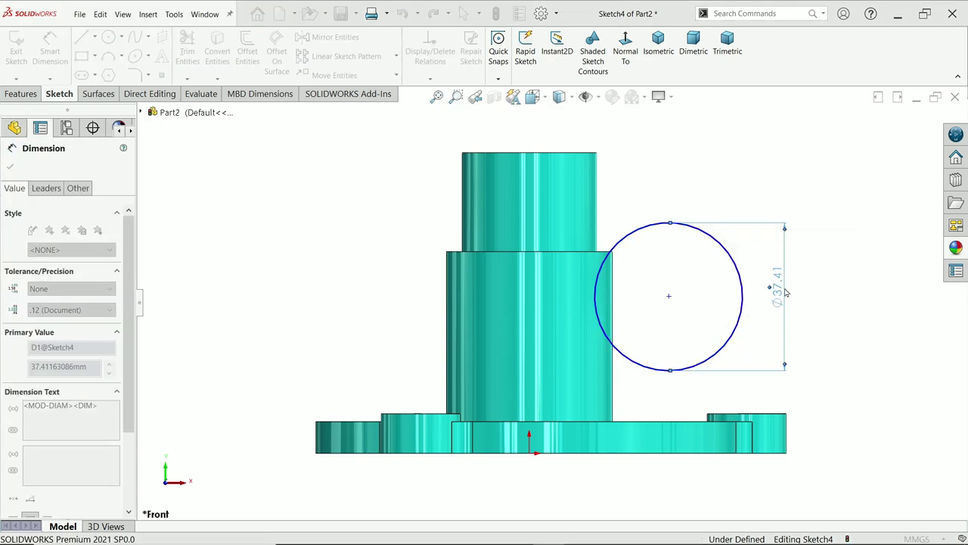
# Draw a vertical centerline from the disc's bottom edge to the circle's centre and a slanted one continuing up and outward past the circle
pyautogui.click(94, 37)
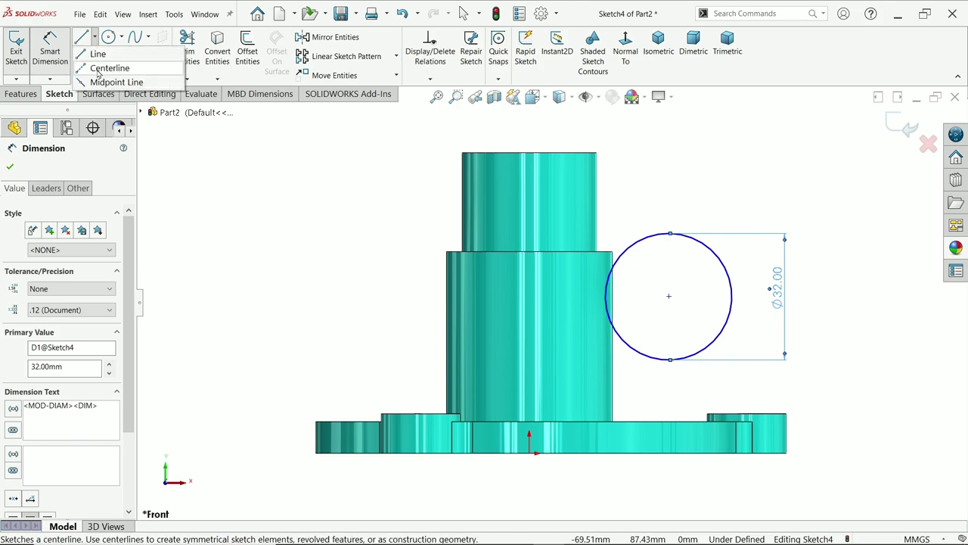
pyautogui.click(98, 66)
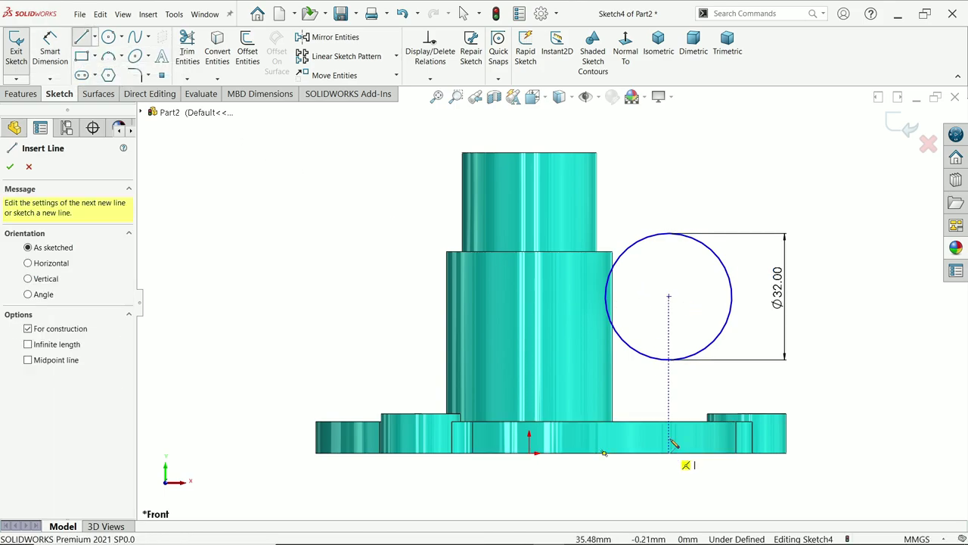
pyautogui.moveTo(668, 454); pyautogui.dragTo(668, 295)
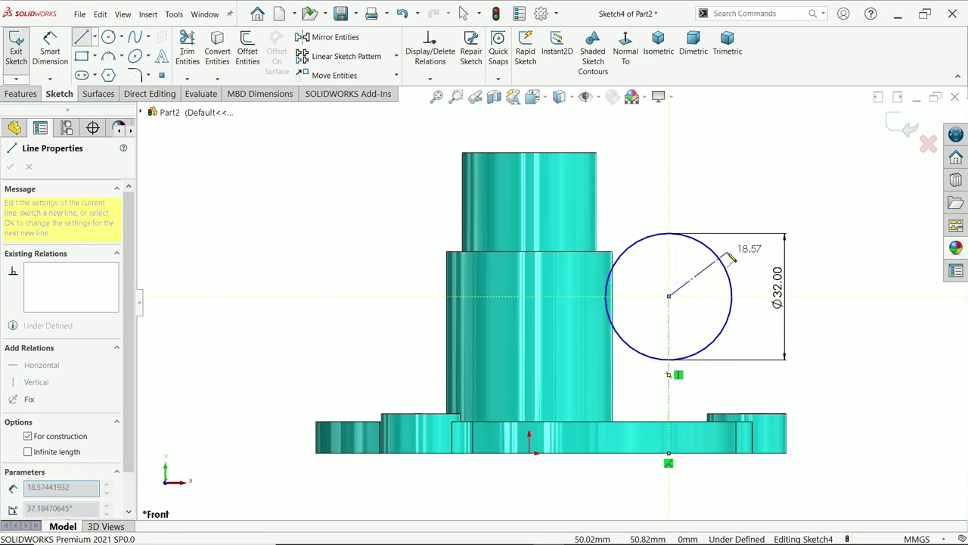
pyautogui.click(733, 246)
pyautogui.rightClick(733, 247)
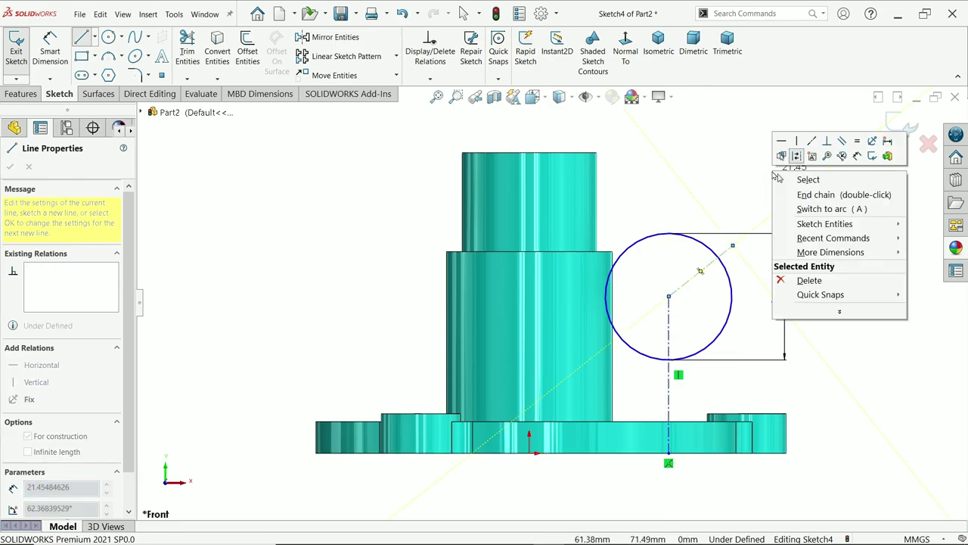
pyautogui.click(804, 188)
pyautogui.press('Escape')
pyautogui.scroll(2, 699, 290)
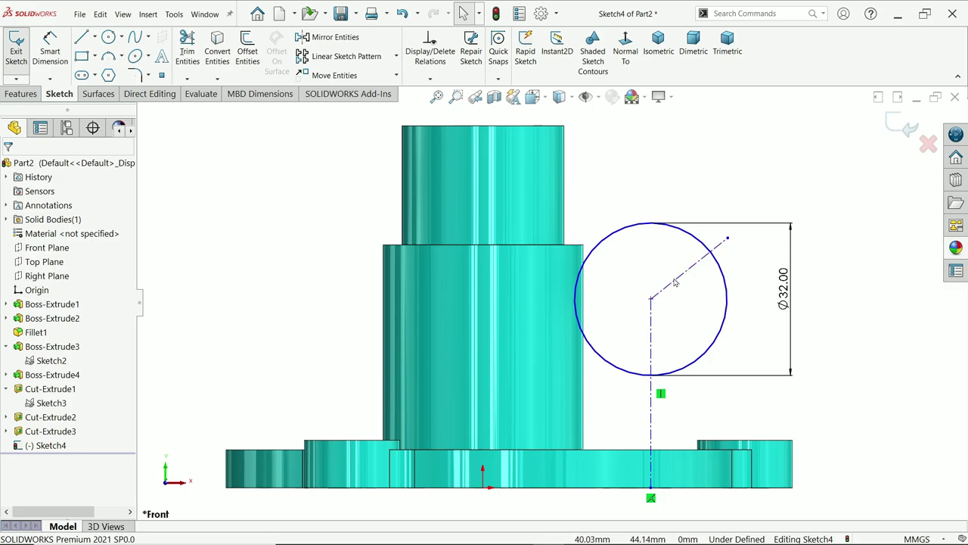
# Dimension the angle between the slanted centerline and the disc's bottom edge as 45°
pyautogui.click(47, 53)
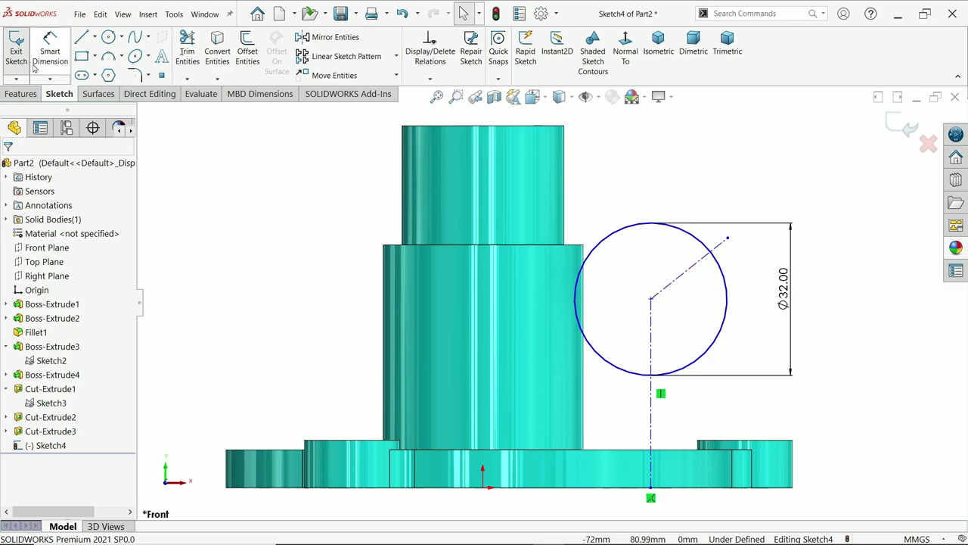
pyautogui.click(679, 277)
pyautogui.click(723, 490)
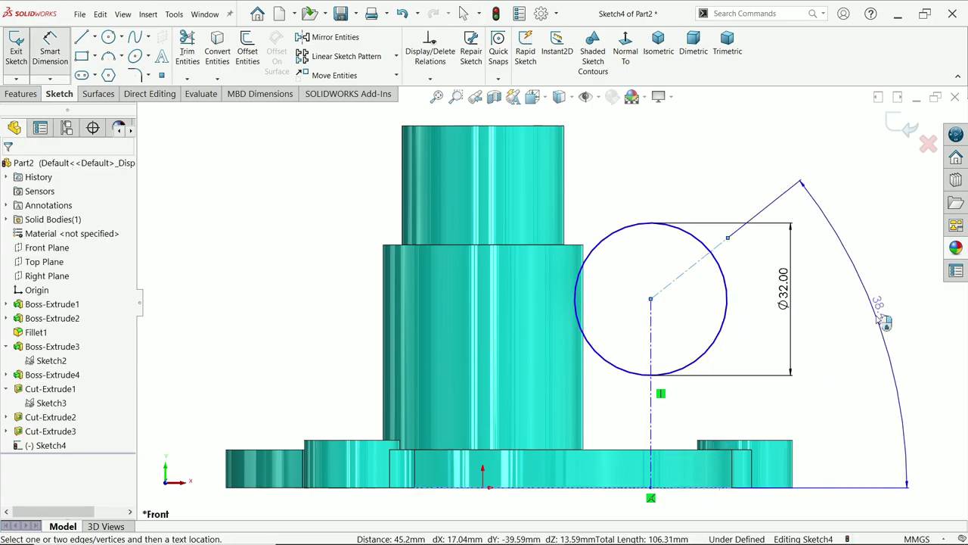
pyautogui.click(877, 319)
pyautogui.write('45')
pyautogui.press('Return')
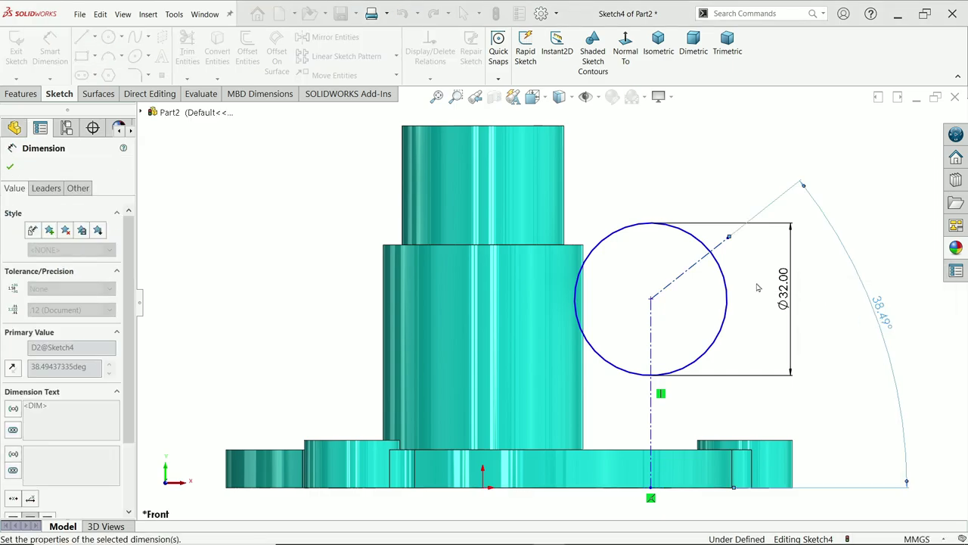
# Dimension the slanted centerline's length as 19 mm
pyautogui.click(688, 270)
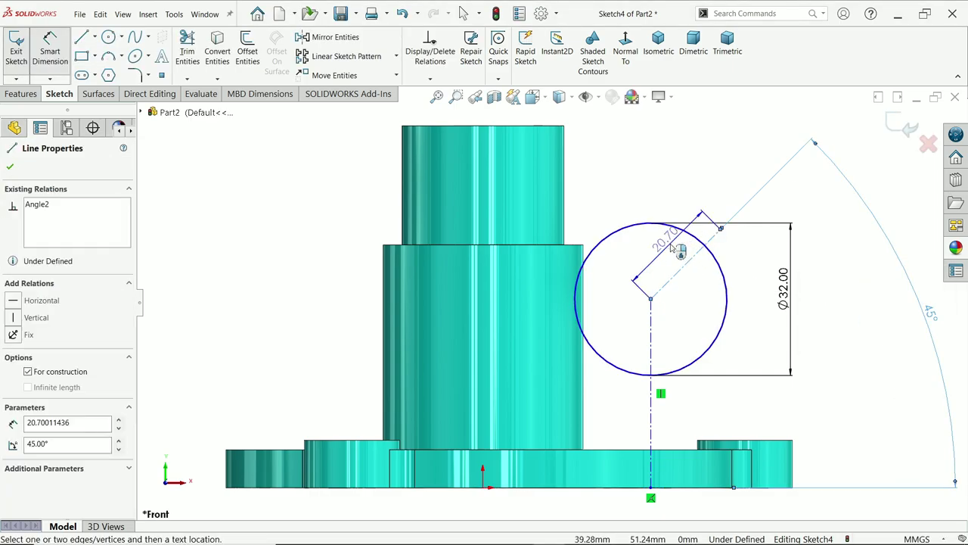
pyautogui.click(671, 245)
pyautogui.press('Return')
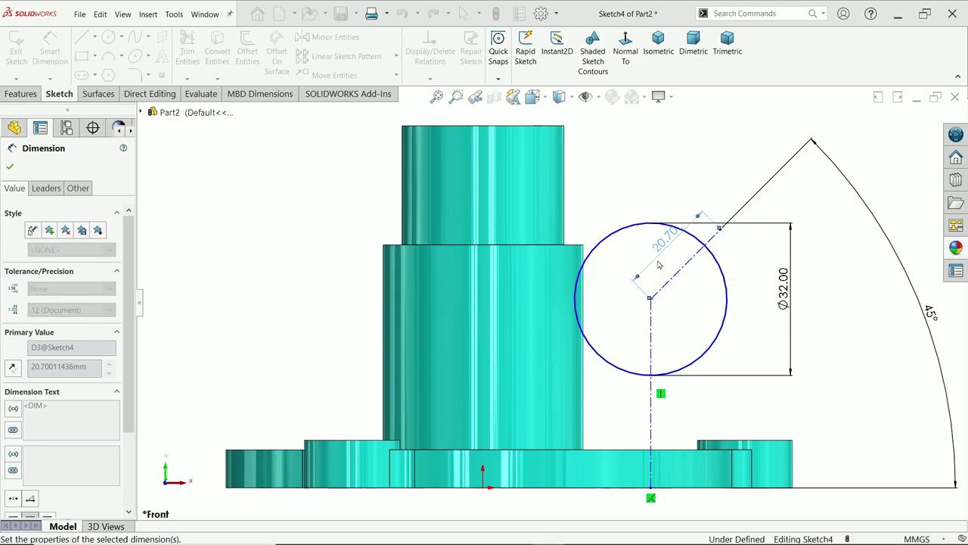
# Dimension the vertical centerline from the disc's bottom edge to the circle's centre as 28 mm
pyautogui.press('f')
pyautogui.scroll(-3, 678, 300)
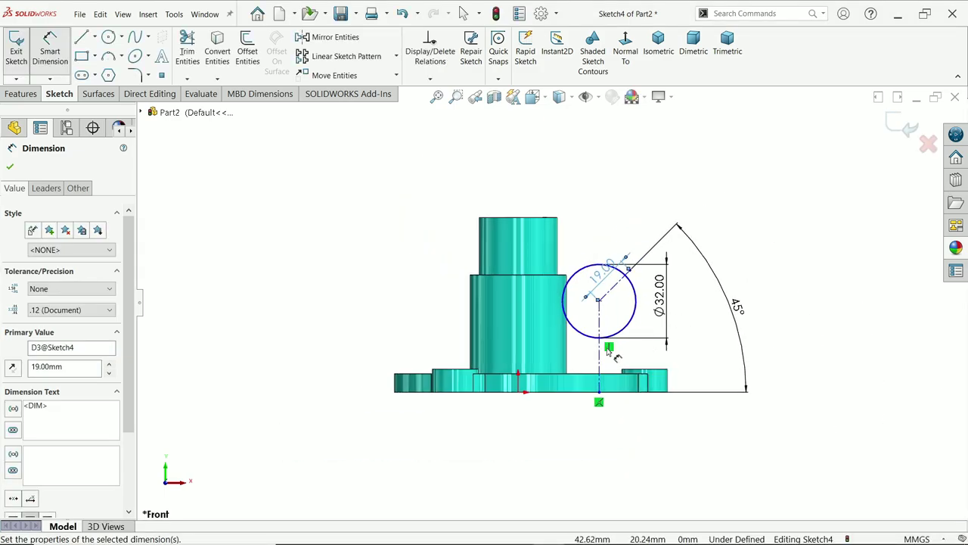
pyautogui.click(613, 338)
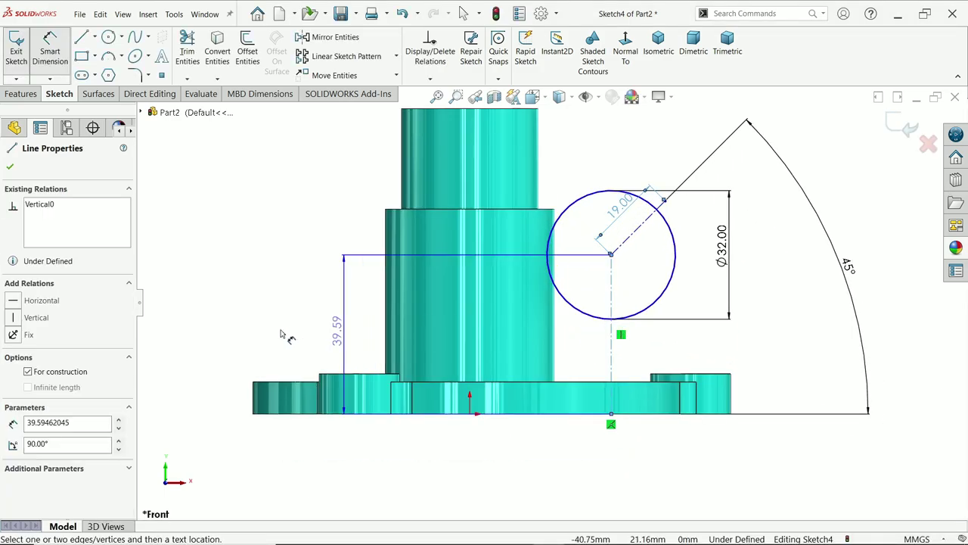
pyautogui.click(229, 334)
pyautogui.write('28')
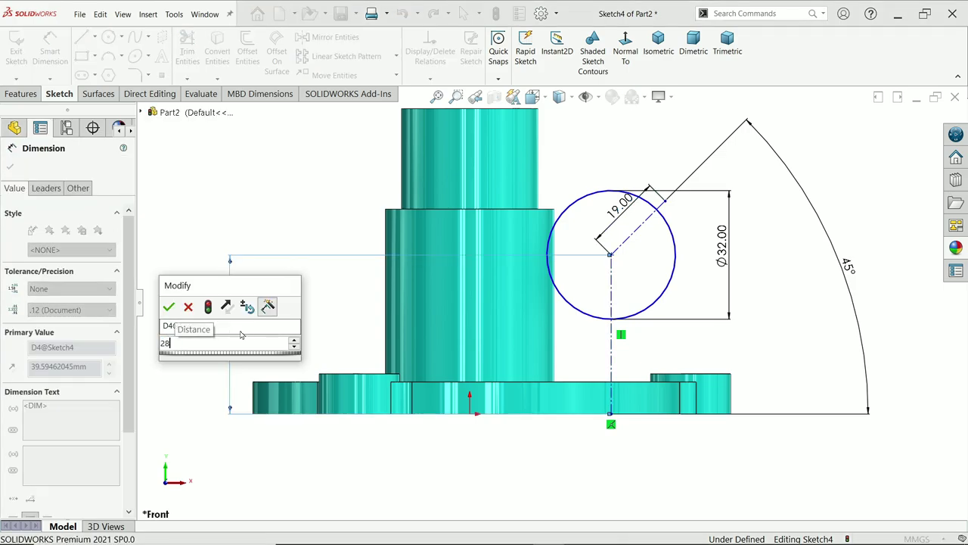
pyautogui.press('Return')
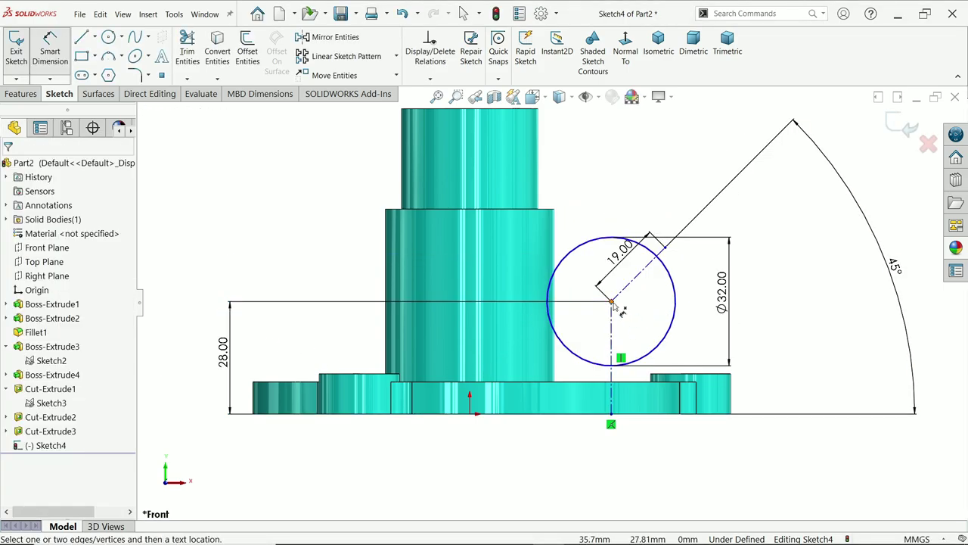
# Dimension the horizontal distance from the origin to the circle's centre as 25 mm
pyautogui.click(612, 302)
pyautogui.click(470, 415)
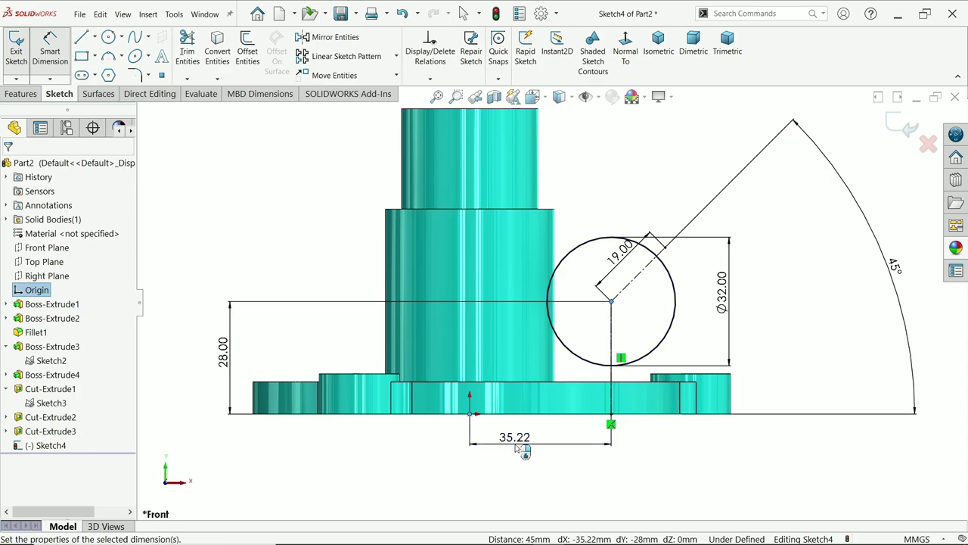
pyautogui.click(514, 444)
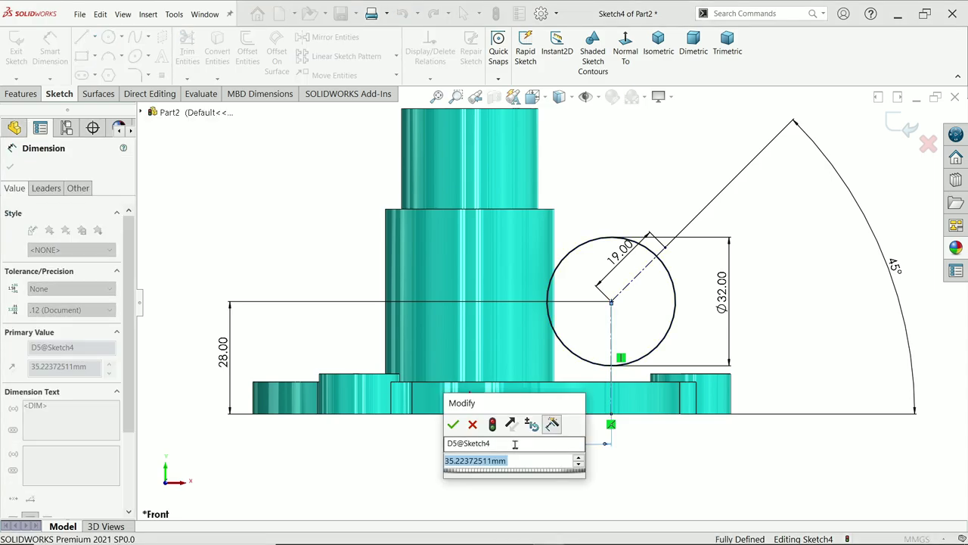
pyautogui.write('25')
pyautogui.press('Return')
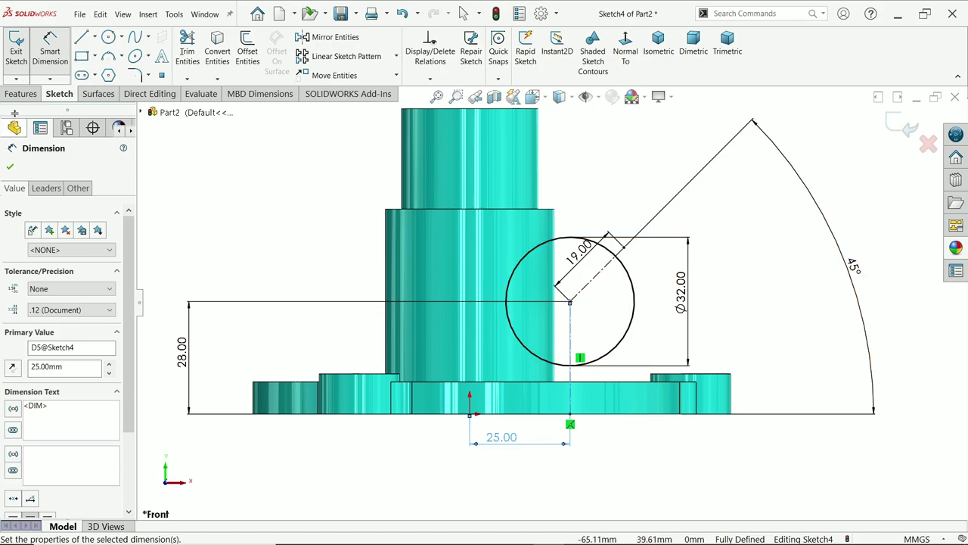
# Extrude the 32 mm circle as a merged boss, Mid Plane, 44 mm deep
pyautogui.click(21, 93)
pyautogui.click(22, 51)
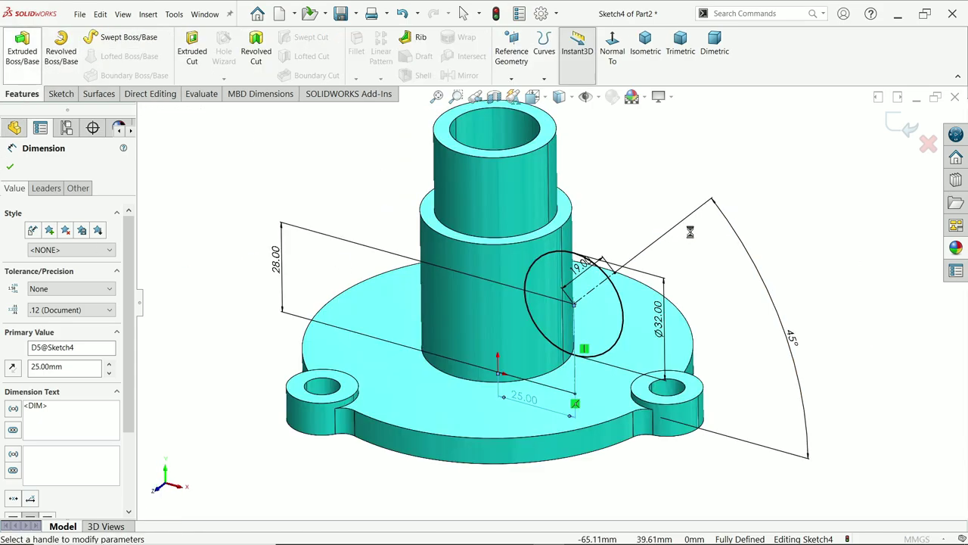
pyautogui.click(46, 245)
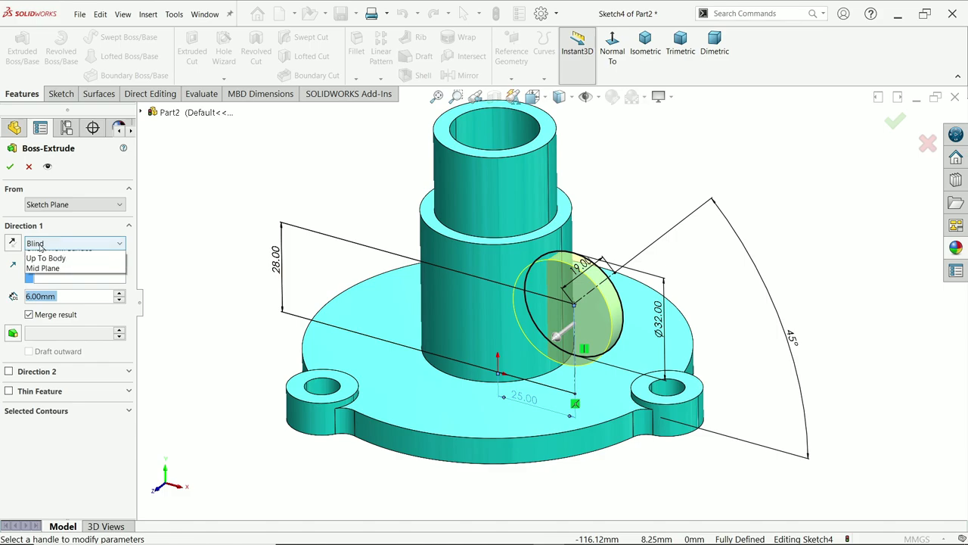
pyautogui.click(55, 326)
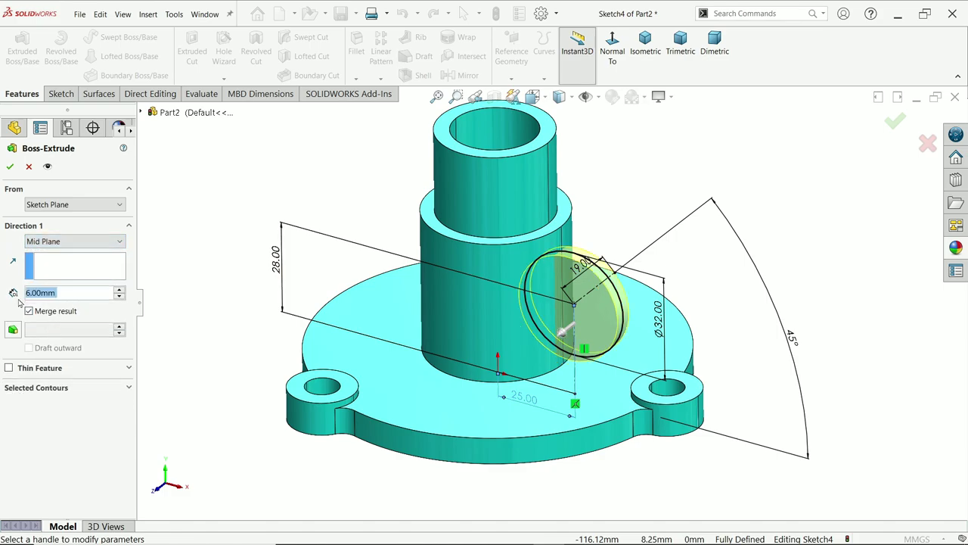
pyautogui.write('44')
pyautogui.press('Return')
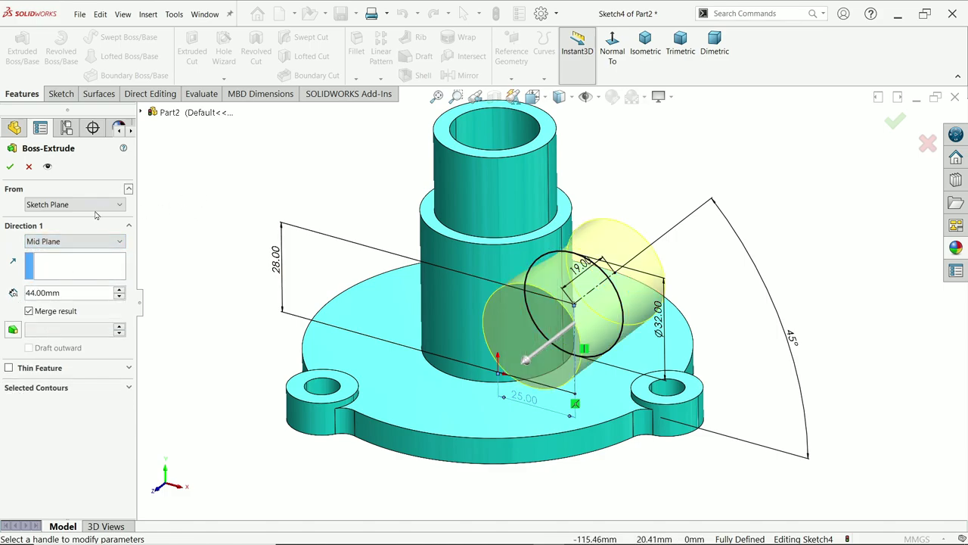
pyautogui.click(11, 166)
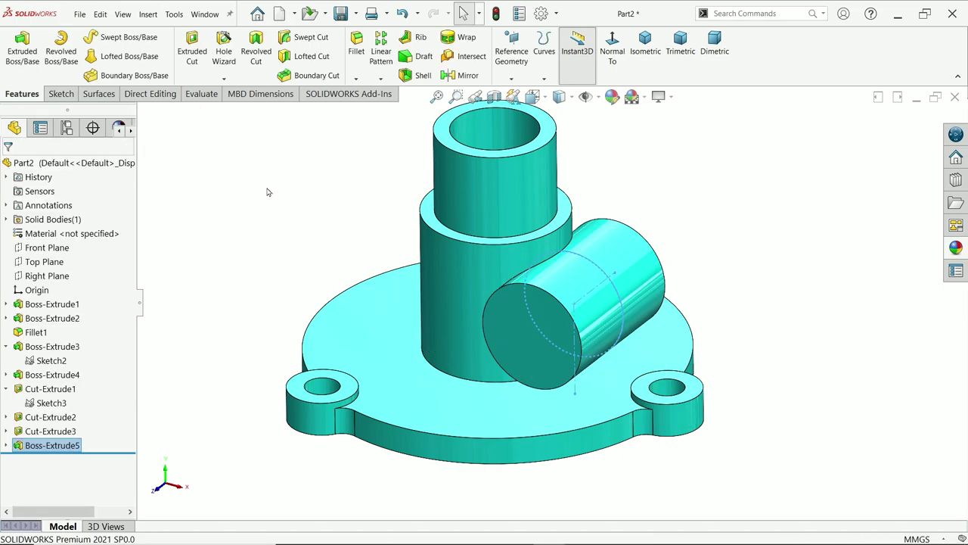
# Collapse the expanded earlier features and show the side cylinder's sketch in the model
pyautogui.moveTo(320, 228)
pyautogui.mouseDown(button='middle')
pyautogui.moveTo(351, 171)
pyautogui.moveTo(350, 190)
pyautogui.moveTo(314, 212)
pyautogui.mouseUp(button='middle')
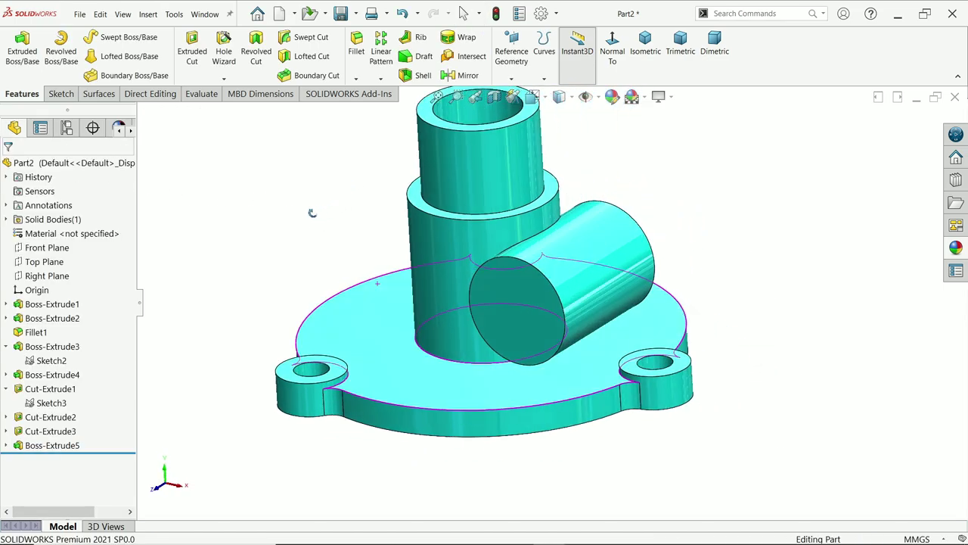
pyautogui.click(6, 388)
pyautogui.click(6, 347)
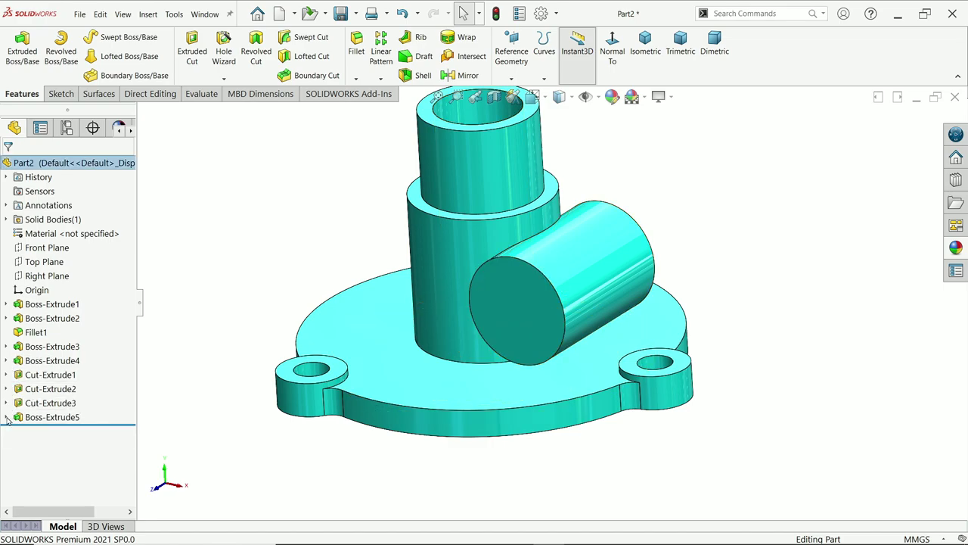
pyautogui.click(6, 417)
pyautogui.click(50, 430)
pyautogui.click(50, 417)
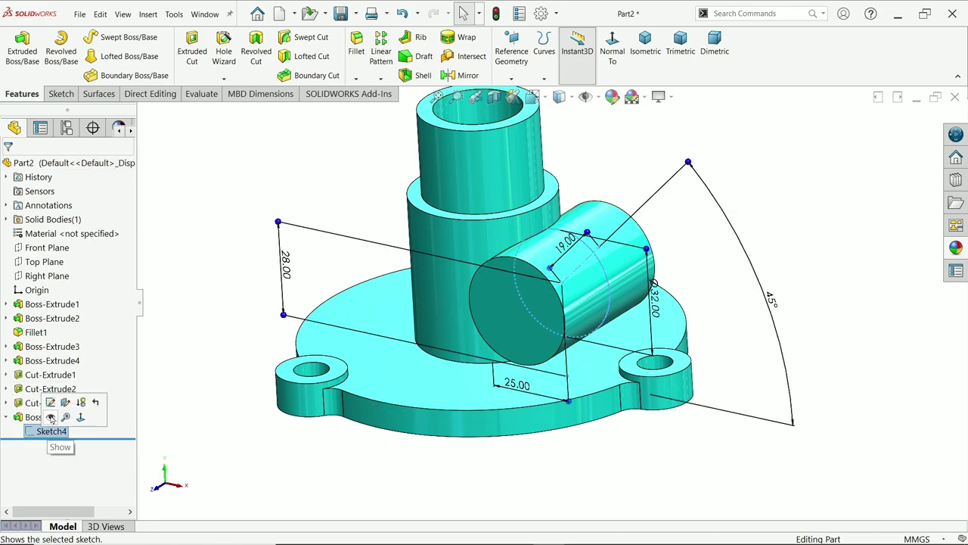
pyautogui.click(266, 299)
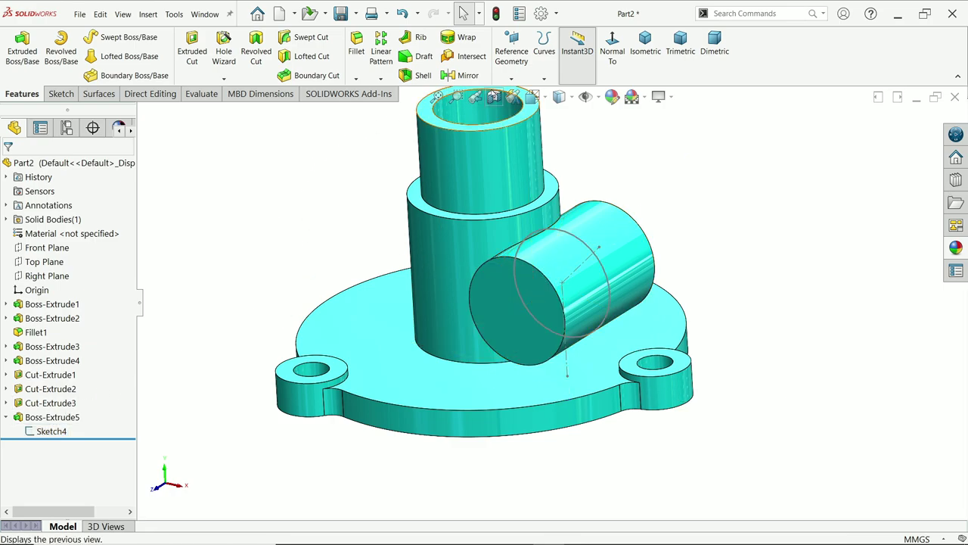
# Create a reference plane perpendicular to the slanted centerline and coincident with its outer endpoint
pyautogui.click(511, 79)
pyautogui.click(521, 93)
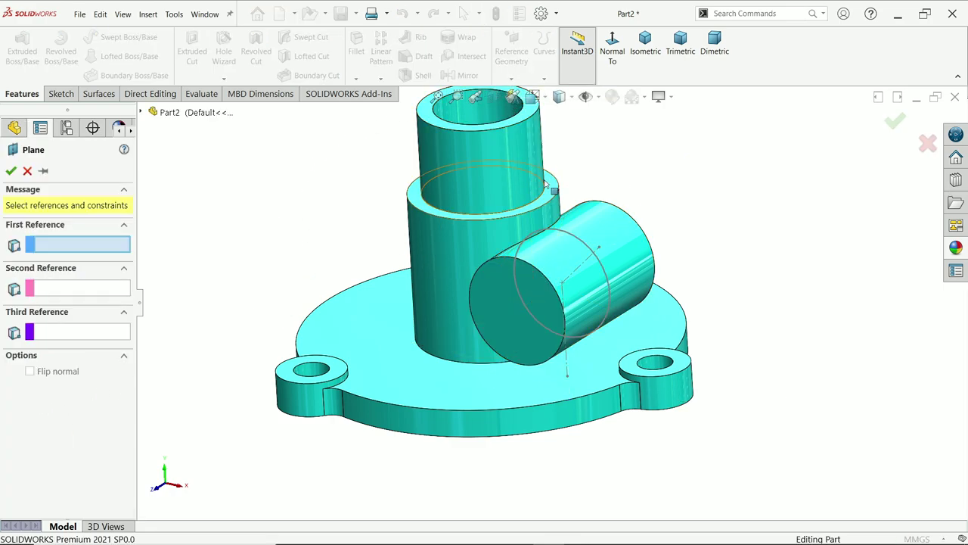
pyautogui.click(577, 268)
pyautogui.scroll(-3, 605, 259)
pyautogui.scroll(-2, 606, 259)
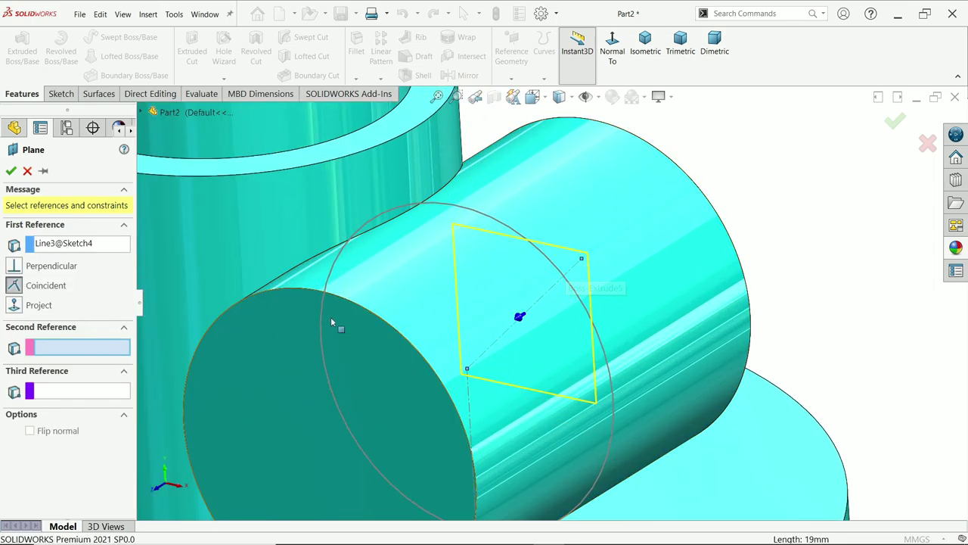
pyautogui.click(581, 260)
pyautogui.moveTo(583, 263)
pyautogui.mouseDown(button='middle')
pyautogui.moveTo(648, 253)
pyautogui.moveTo(625, 271)
pyautogui.mouseUp(button='middle')
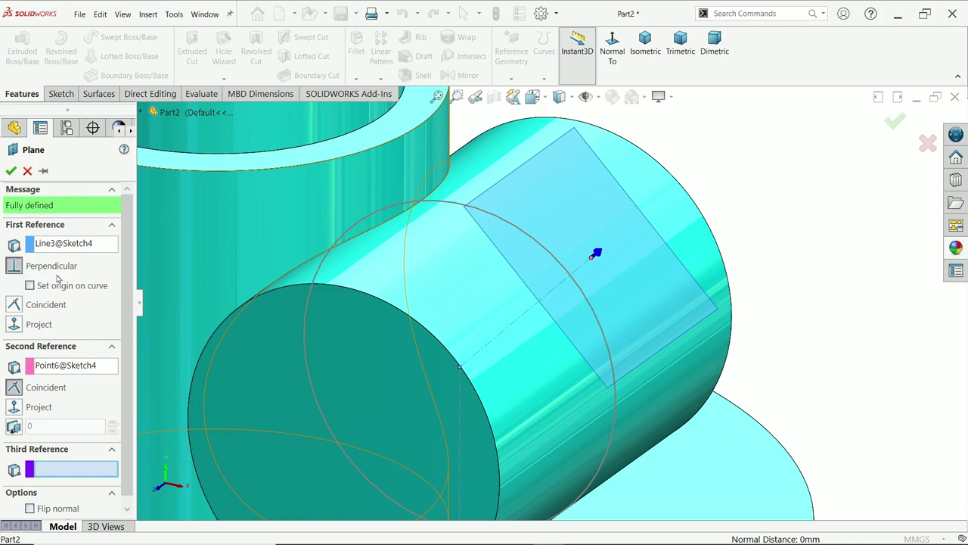
pyautogui.click(10, 171)
# Start a sketch on the new slanted plane and draw a circle about 30.8 mm in diameter clear of the part, beside the central boss
pyautogui.click(60, 93)
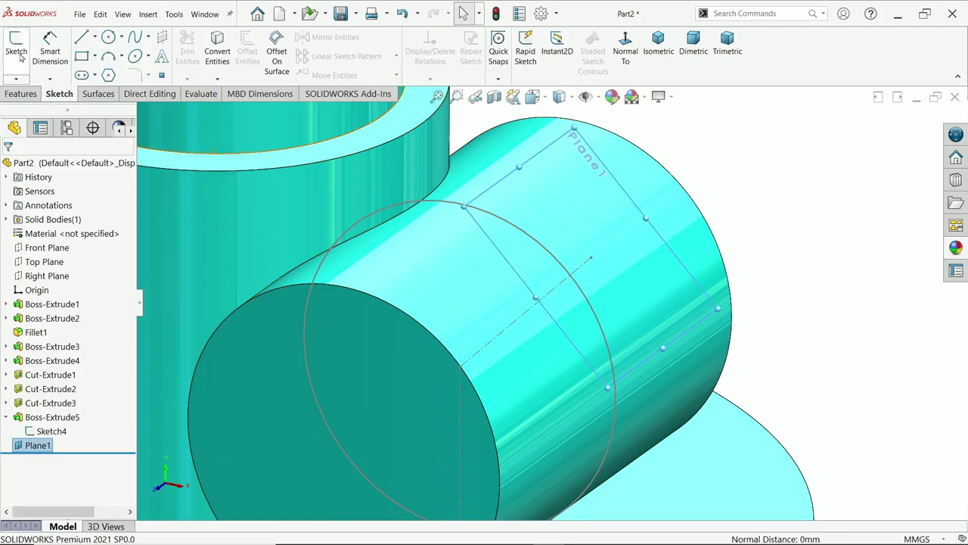
pyautogui.click(15, 50)
pyautogui.click(108, 39)
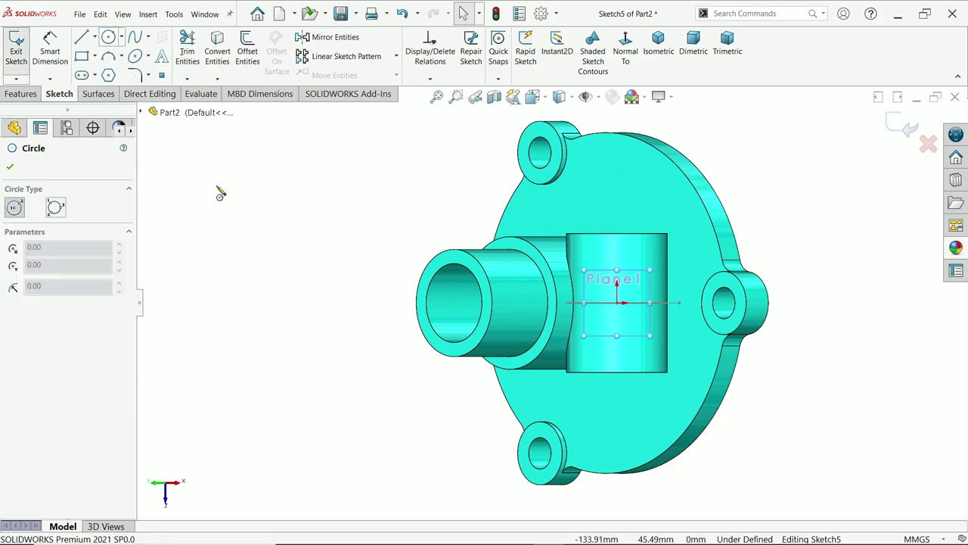
pyautogui.click(305, 314)
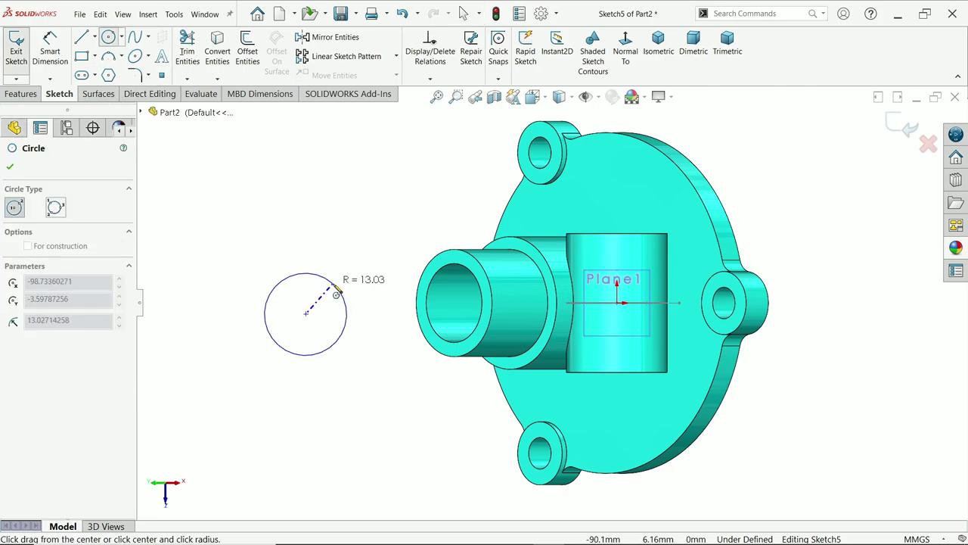
pyautogui.click(340, 282)
# Dimension the new circle's diameter as 20 mm
pyautogui.click(50, 52)
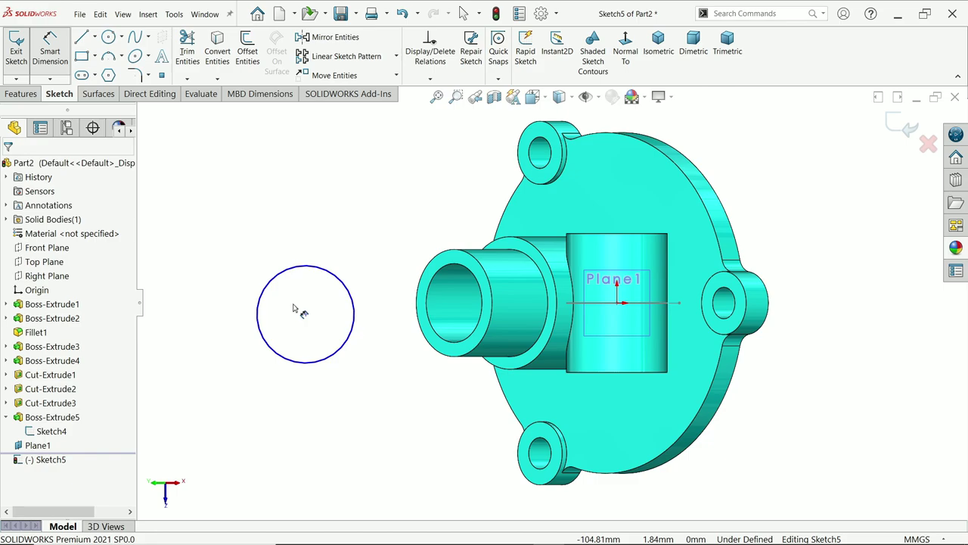
pyautogui.click(350, 338)
pyautogui.click(382, 328)
pyautogui.write('2')
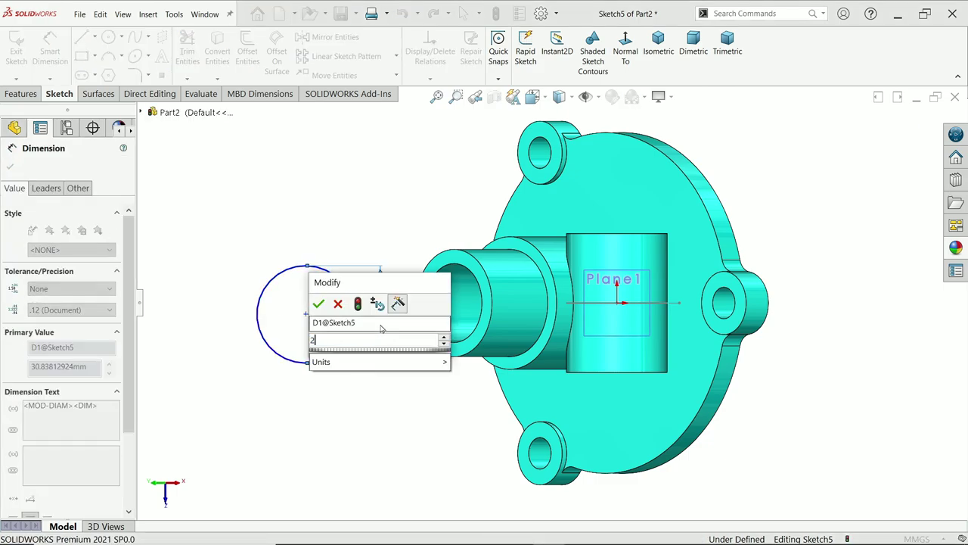
pyautogui.write('0')
pyautogui.press('Return')
pyautogui.click(9, 165)
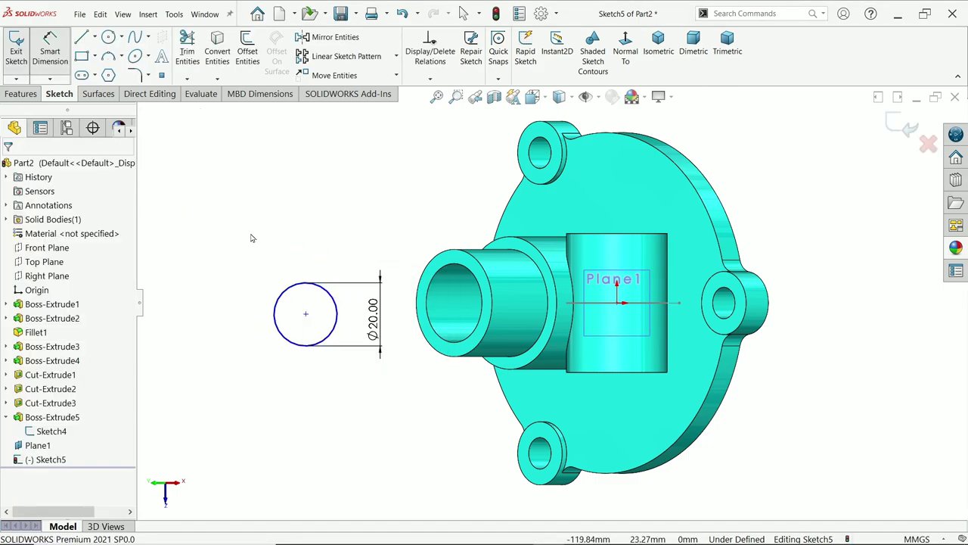
# Make the 20 mm circle's centre coincident with the slanted centerline's outer endpoint
pyautogui.moveTo(333, 227); pyautogui.dragTo(354, 161, button='middle')
pyautogui.scroll(-3, 354, 160)
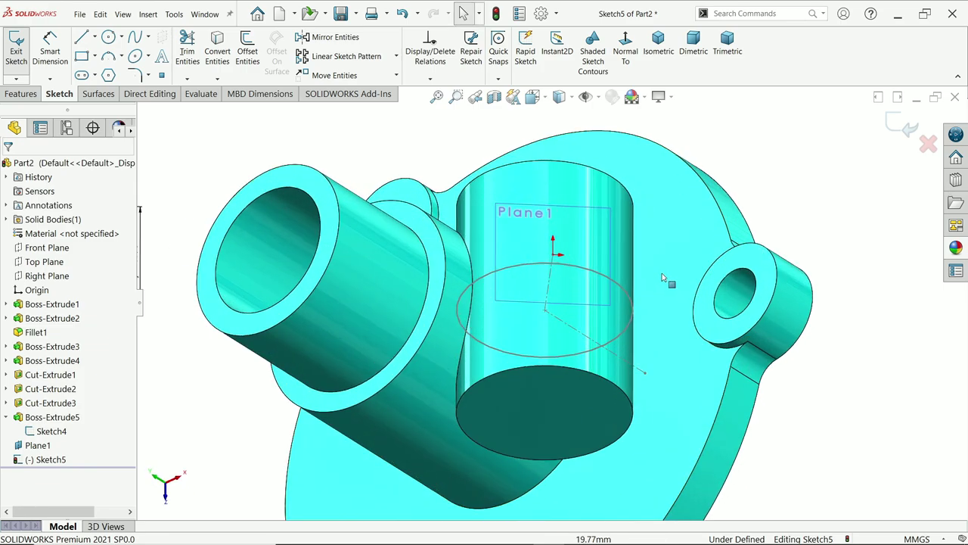
pyautogui.scroll(2, 394, 259)
pyautogui.click(175, 266)
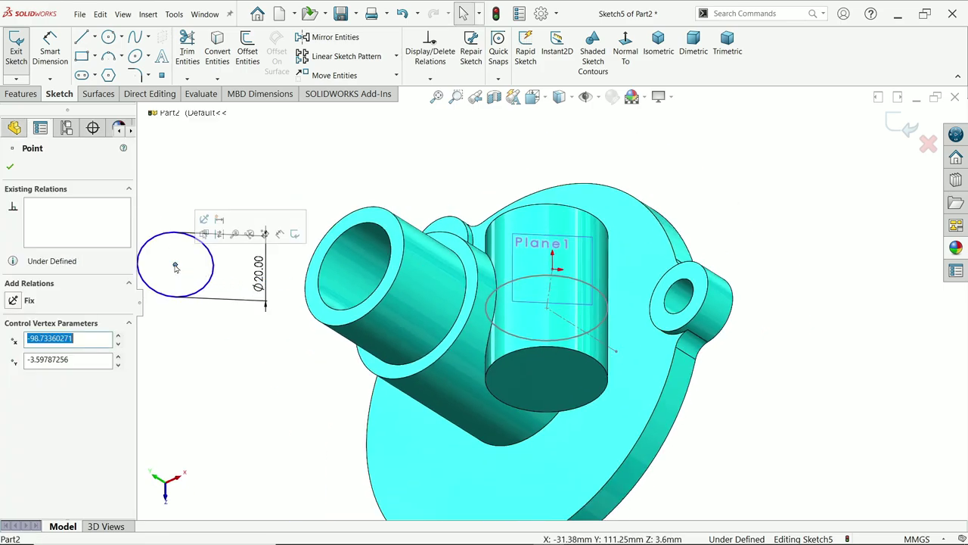
pyautogui.keyDown('ctrl'); pyautogui.click(553, 279); pyautogui.keyUp('ctrl')
pyautogui.click(613, 224)
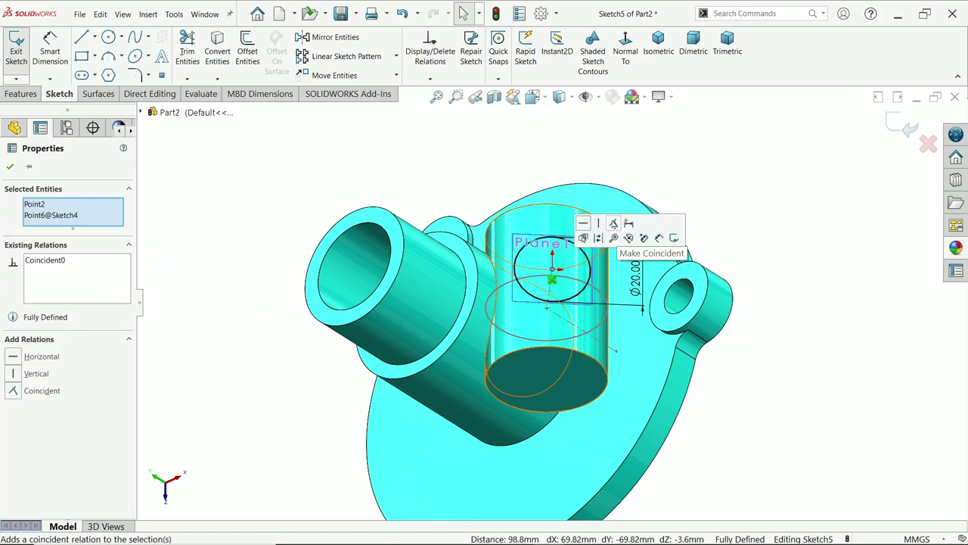
pyautogui.click(810, 162)
# Extrude the 20 mm circle in the reversed direction, Up To Next, so the slanted boss merges with the side cylinder
pyautogui.moveTo(810, 162); pyautogui.dragTo(613, 166, button='middle')
pyautogui.scroll(-5, 613, 167)
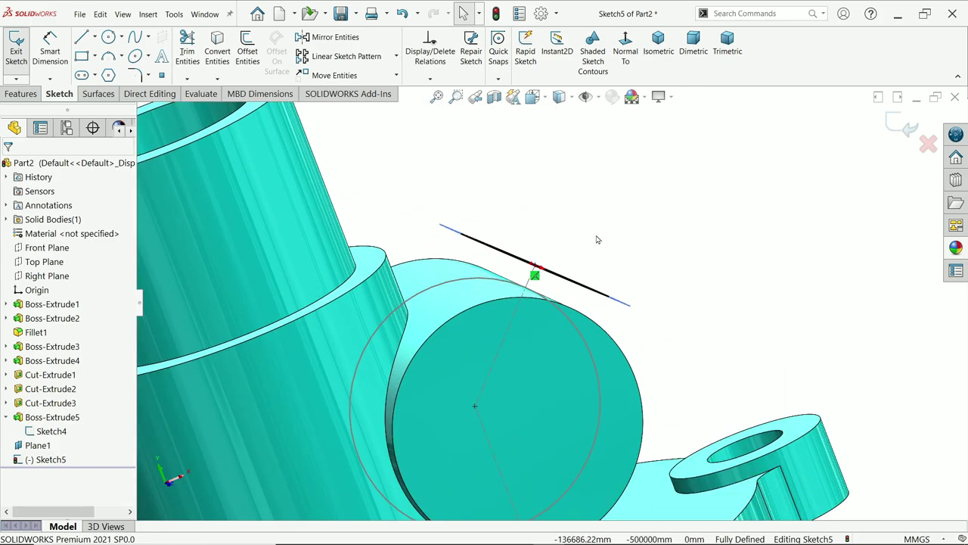
pyautogui.click(20, 94)
pyautogui.click(22, 49)
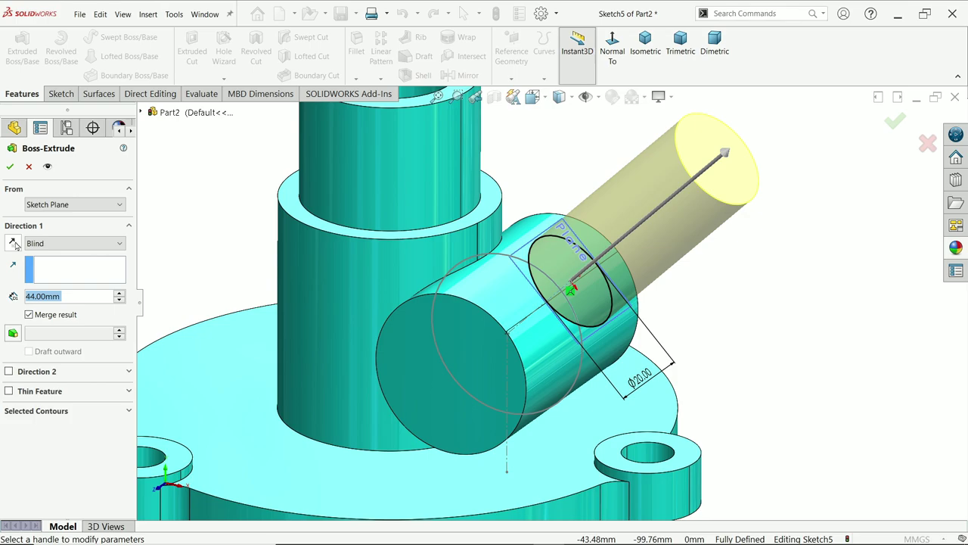
pyautogui.click(12, 243)
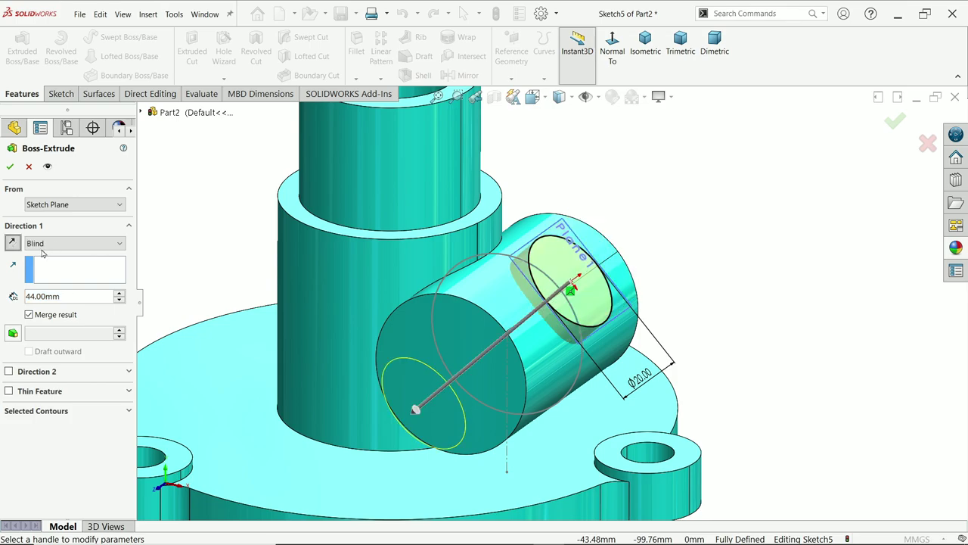
pyautogui.click(62, 248)
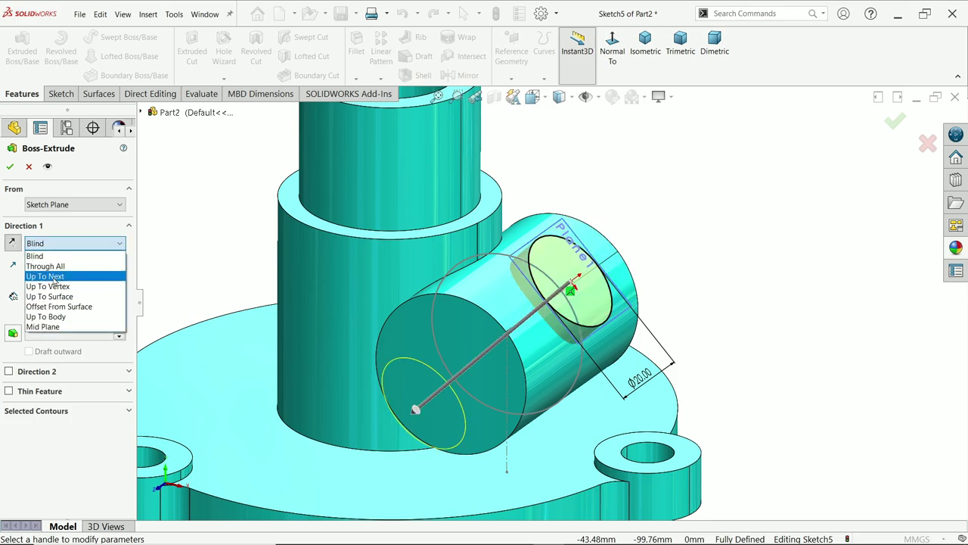
pyautogui.click(45, 276)
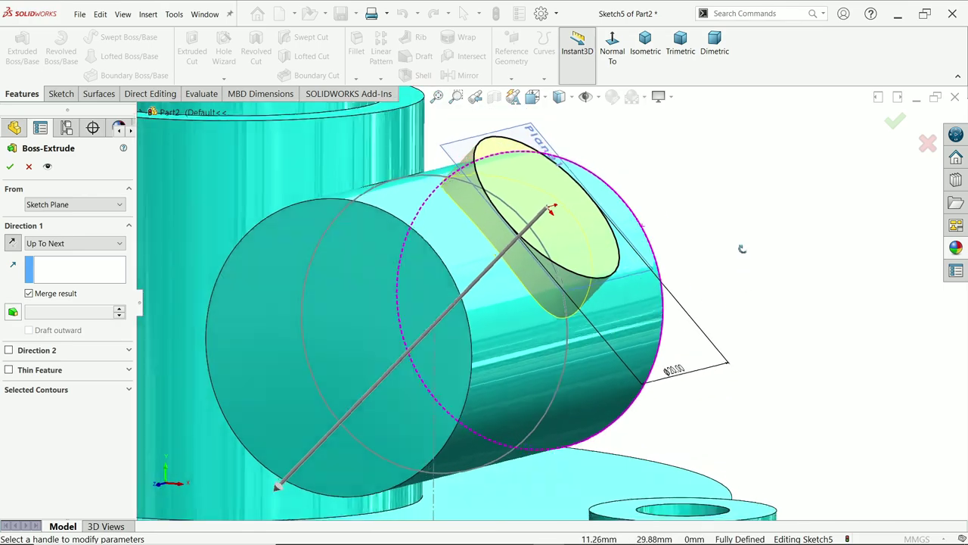
pyautogui.moveTo(742, 248); pyautogui.dragTo(708, 246, button='middle')
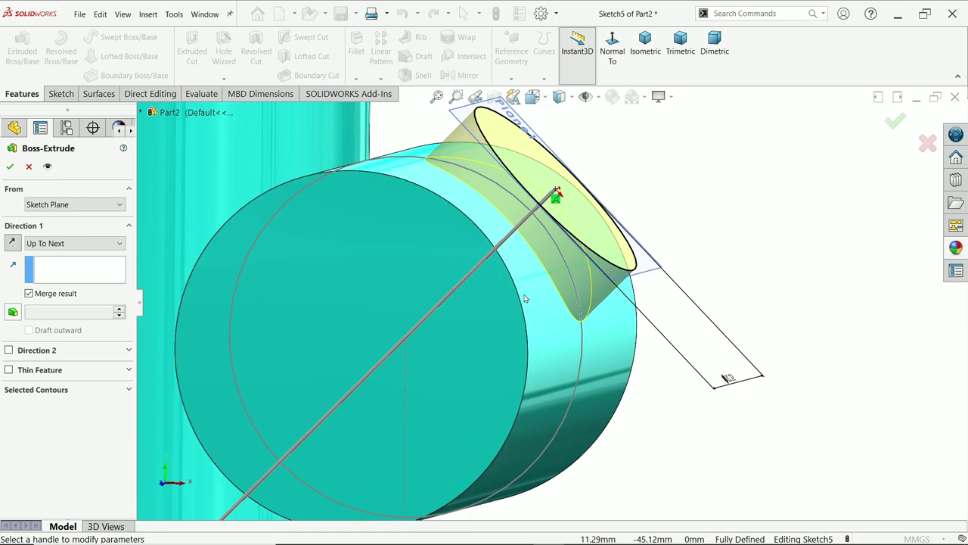
pyautogui.moveTo(539, 294)
pyautogui.mouseDown(button='middle')
pyautogui.moveTo(500, 299)
pyautogui.moveTo(531, 306)
pyautogui.mouseUp(button='middle')
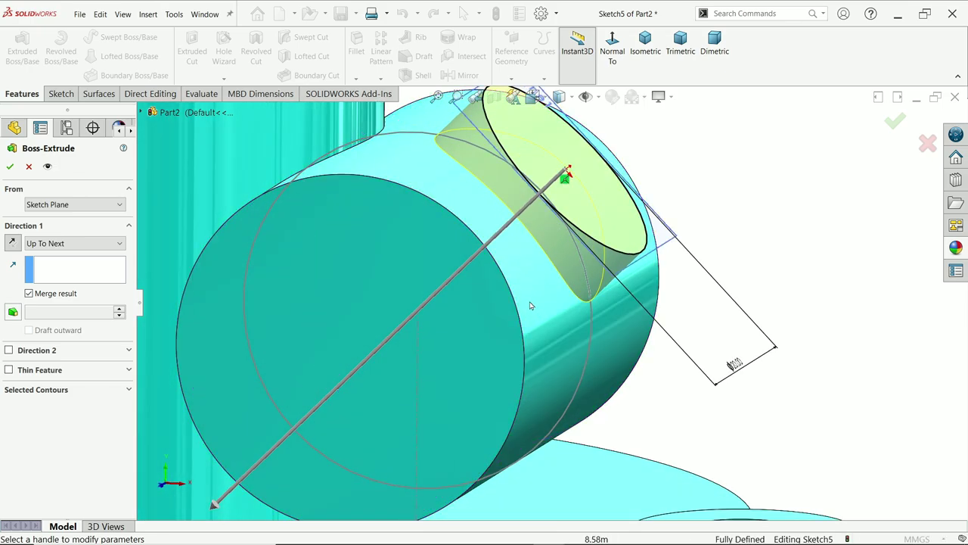
pyautogui.click(9, 168)
# Start a sketch on the side cylinder's flat end face and draw a circle about 19.1 mm in diameter at the cylinder's centre
pyautogui.moveTo(738, 250)
pyautogui.mouseDown(button='middle')
pyautogui.moveTo(763, 220)
pyautogui.moveTo(718, 256)
pyautogui.moveTo(733, 266)
pyautogui.mouseUp(button='middle')
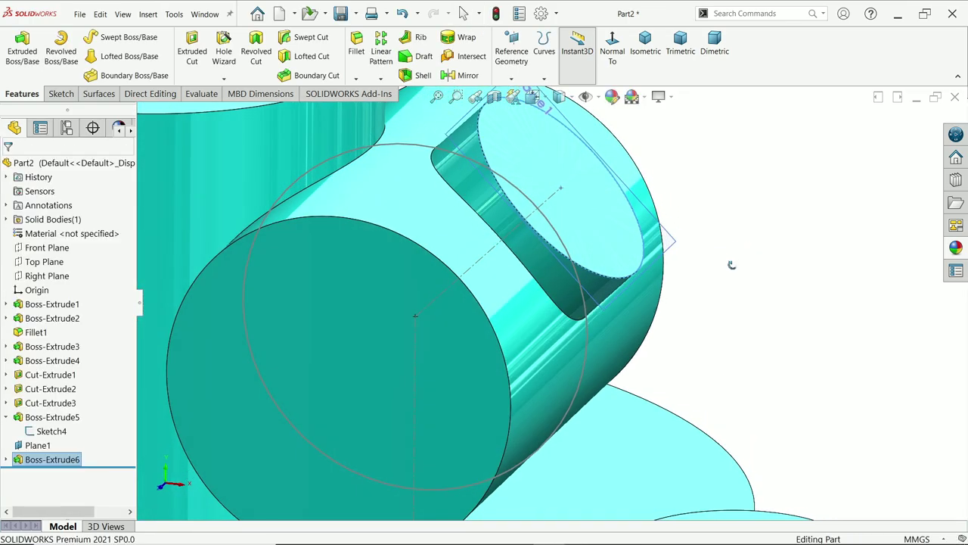
pyautogui.scroll(5, 719, 288)
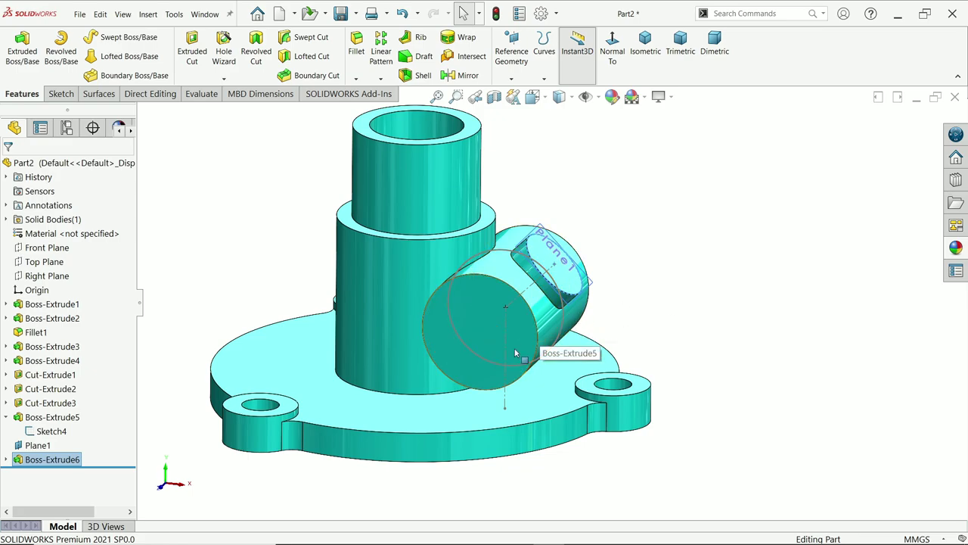
pyautogui.scroll(-2, 515, 353)
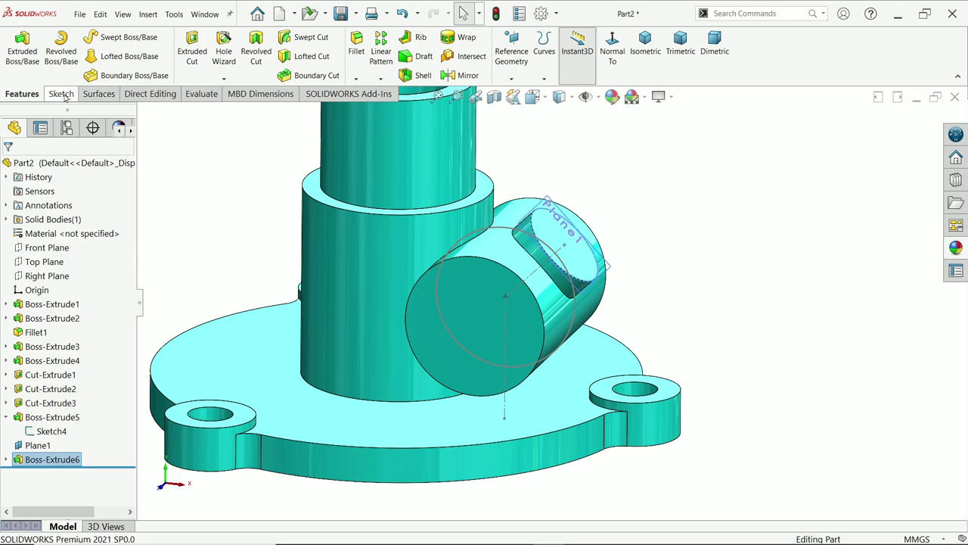
pyautogui.click(482, 311)
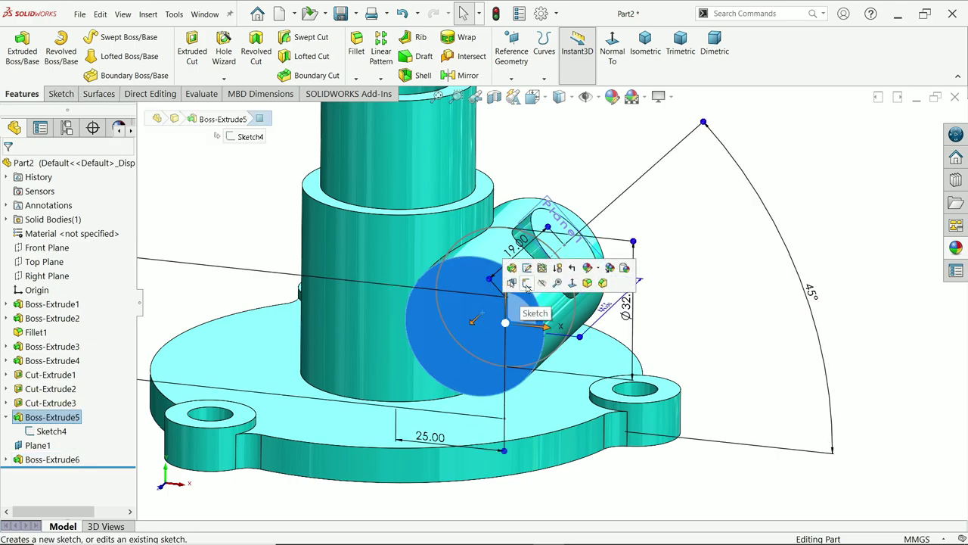
pyautogui.click(529, 290)
pyautogui.click(108, 37)
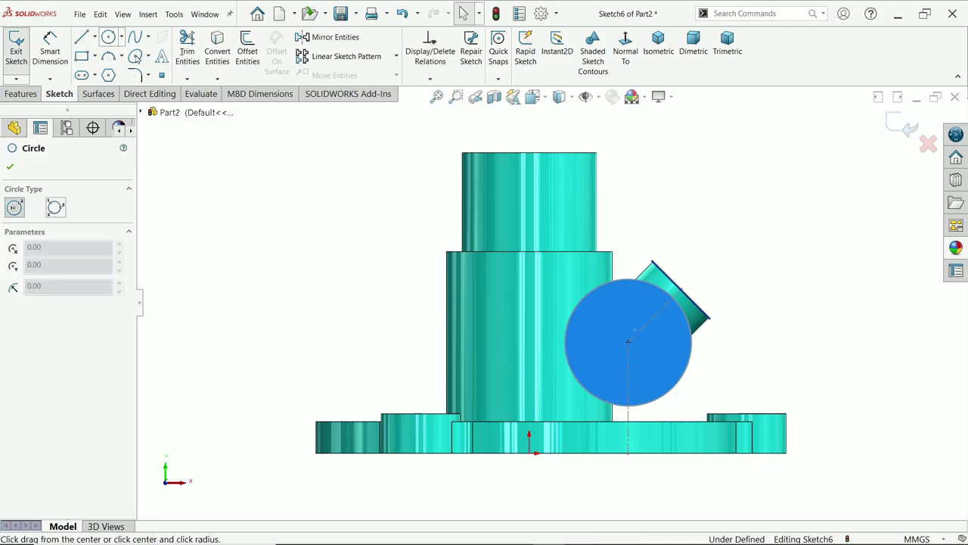
pyautogui.click(628, 342)
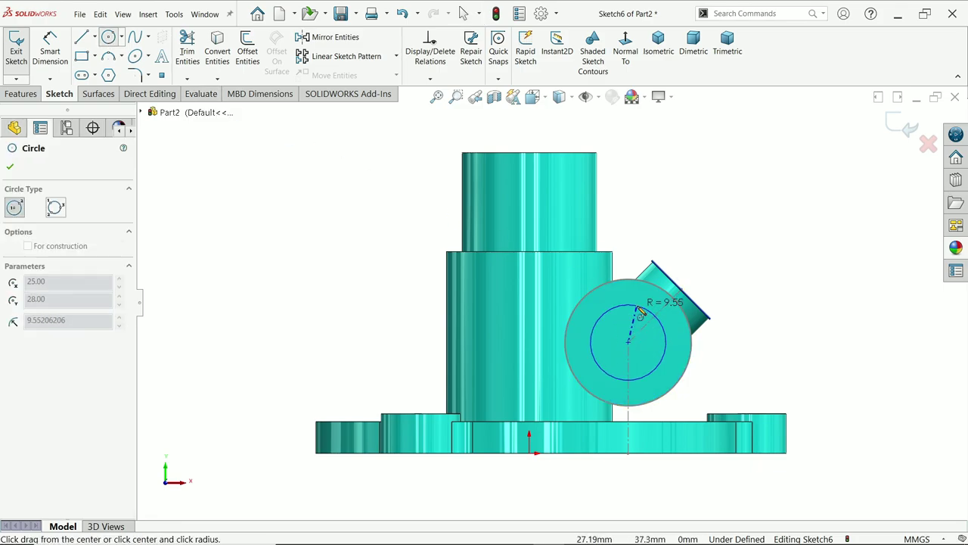
pyautogui.click(639, 311)
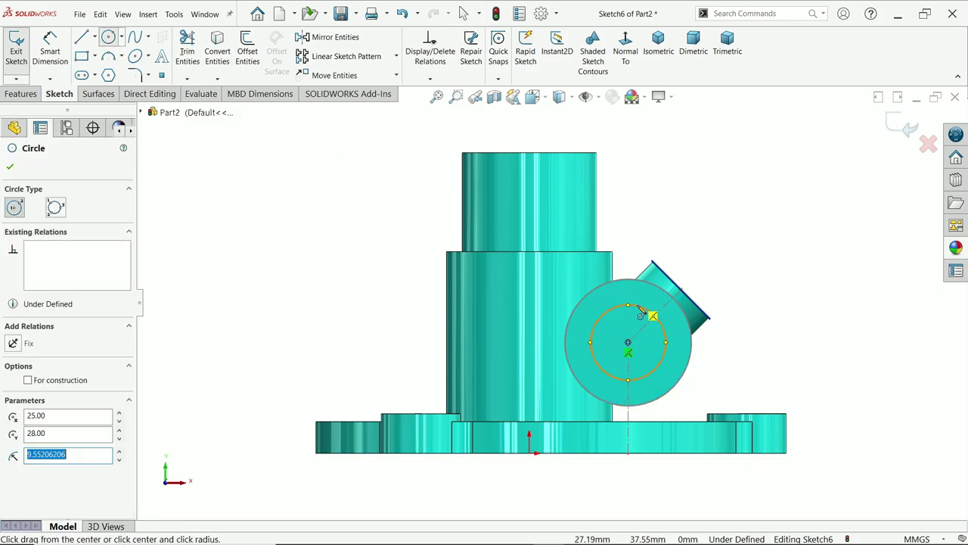
# Dimension the end-face circle's diameter as 9.5*2, giving 19 mm
pyautogui.click(63, 59)
pyautogui.click(669, 356)
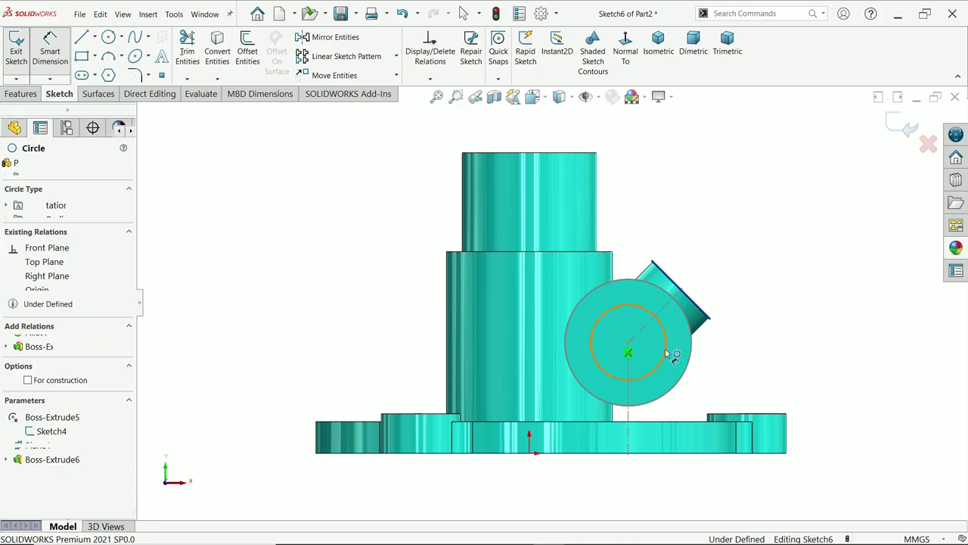
pyautogui.click(726, 339)
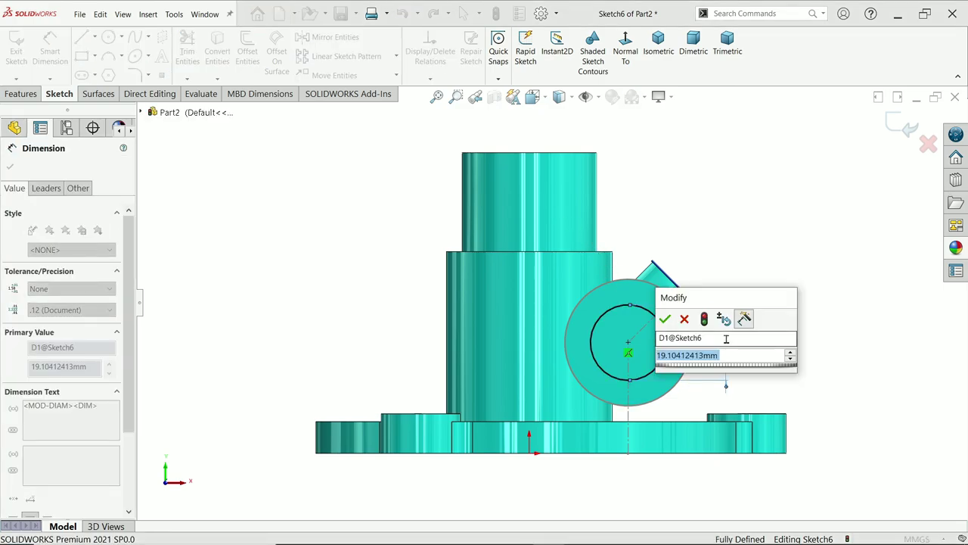
pyautogui.write('9.5*2')
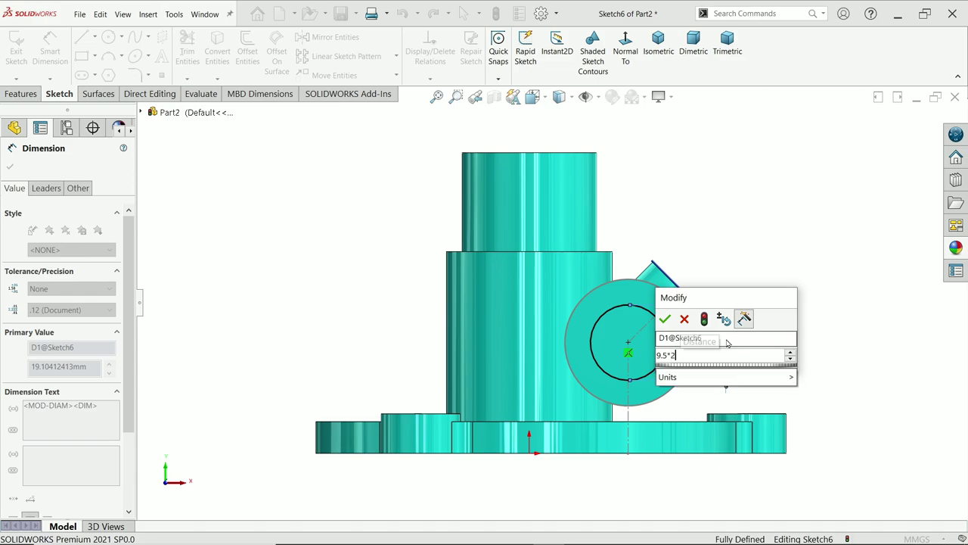
pyautogui.press('Return')
# Cut-extrude the 19 mm circle through the side cylinder with the Up To Next end condition
pyautogui.click(18, 93)
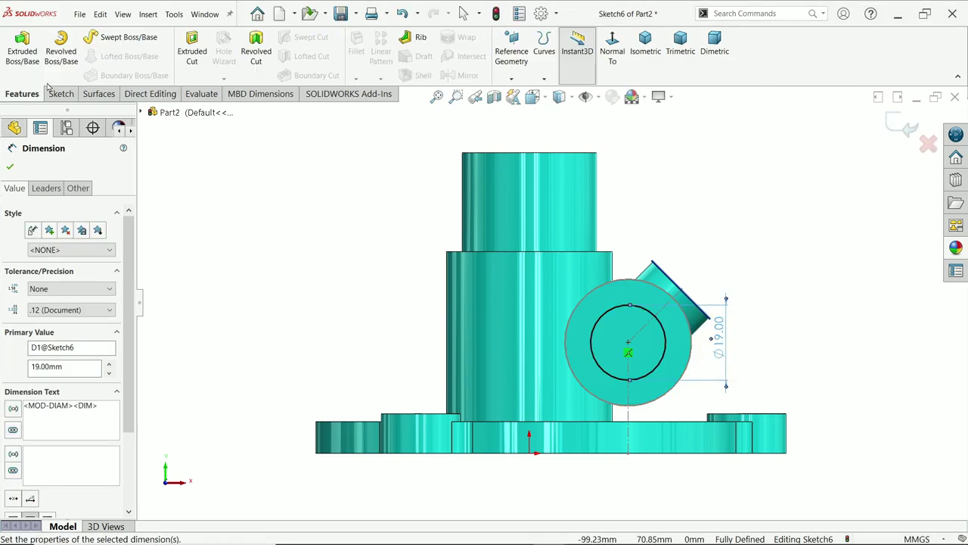
pyautogui.click(191, 56)
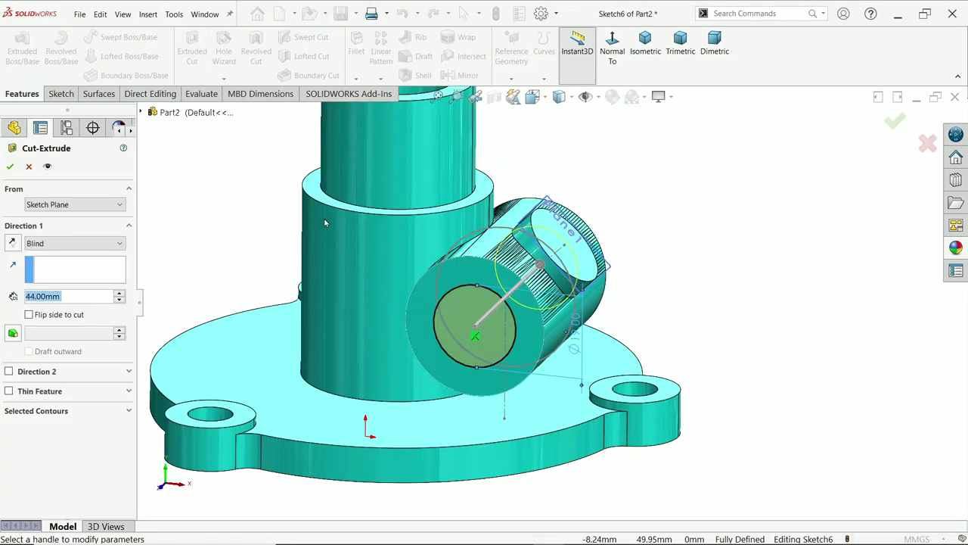
pyautogui.click(66, 250)
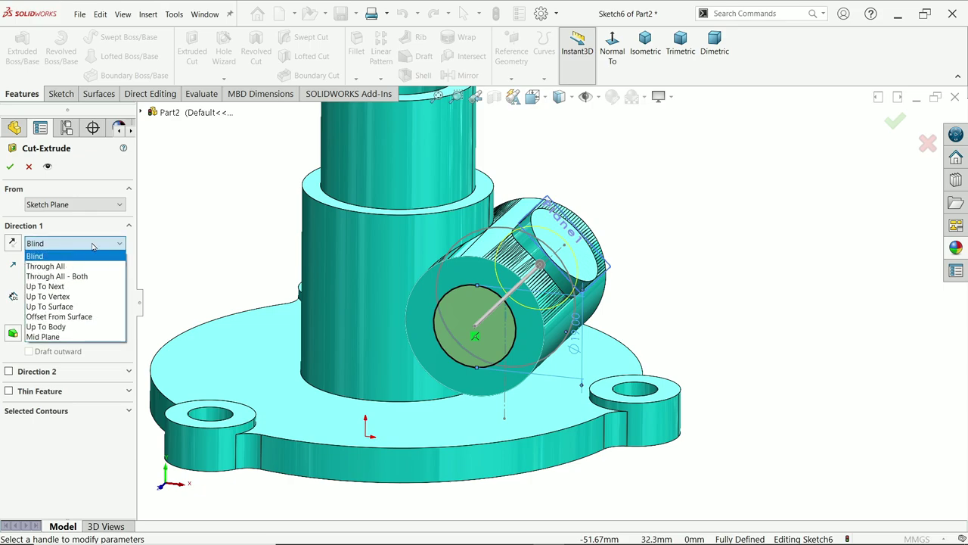
pyautogui.click(95, 266)
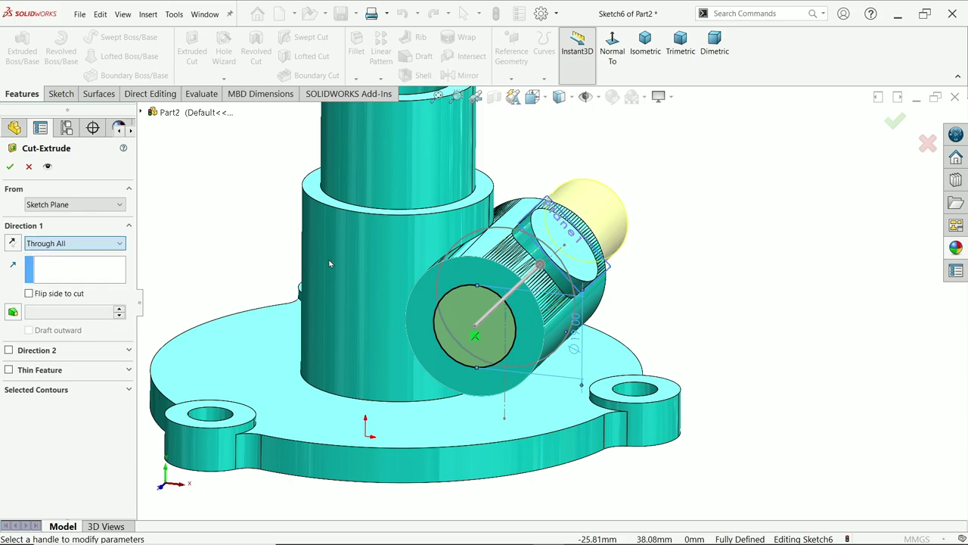
pyautogui.moveTo(644, 242); pyautogui.dragTo(655, 144, button='middle')
pyautogui.click(56, 244)
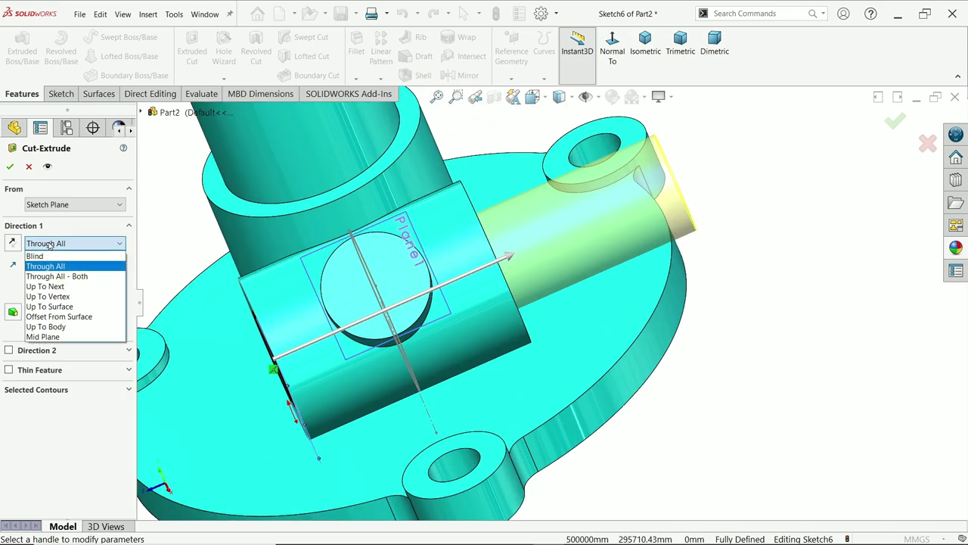
pyautogui.click(106, 283)
pyautogui.moveTo(645, 291); pyautogui.dragTo(424, 216, button='middle')
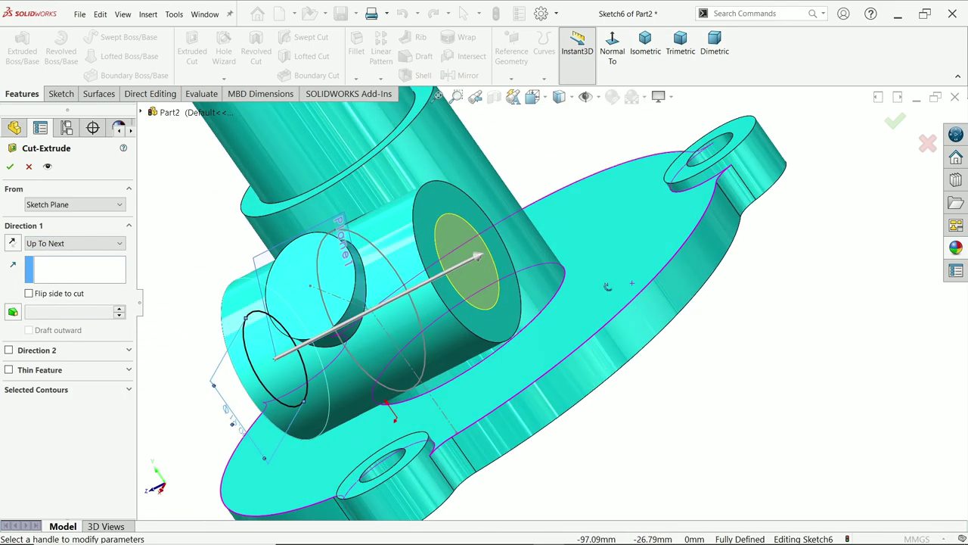
pyautogui.click(10, 167)
# Start a sketch on the slanted boss's flat face and draw a circle about 9.5 mm in diameter slightly off its centre
pyautogui.moveTo(423, 227); pyautogui.dragTo(477, 293, button='middle')
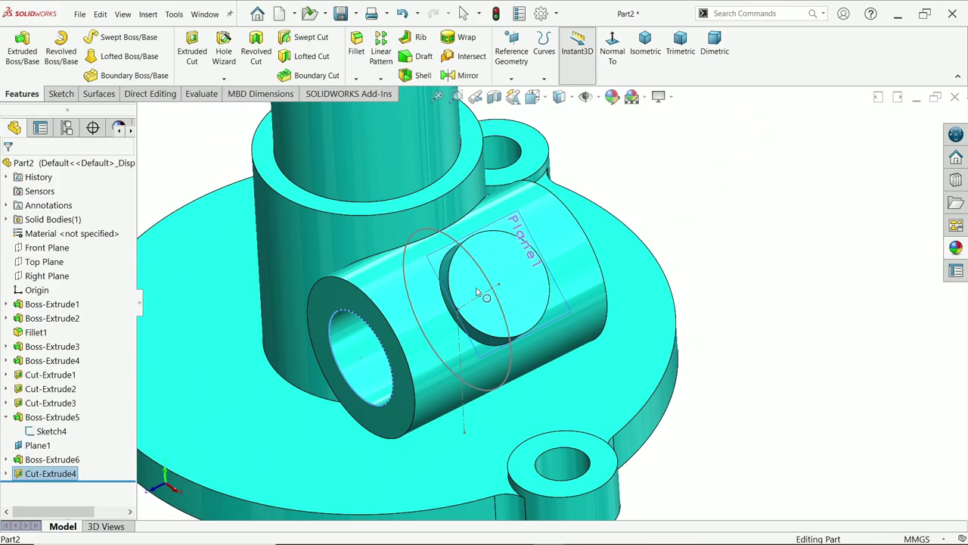
pyautogui.scroll(-2, 512, 302)
pyautogui.click(544, 308)
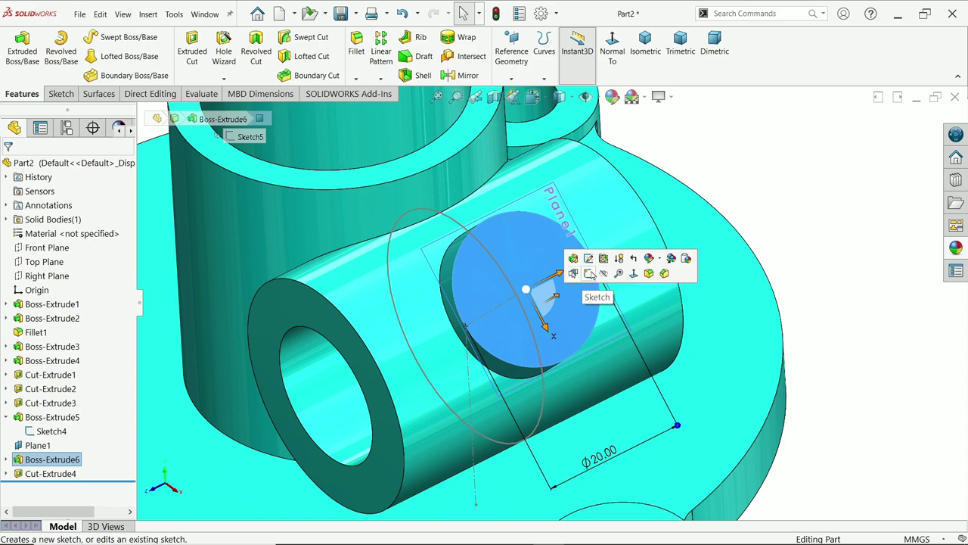
pyautogui.click(590, 274)
pyautogui.click(108, 38)
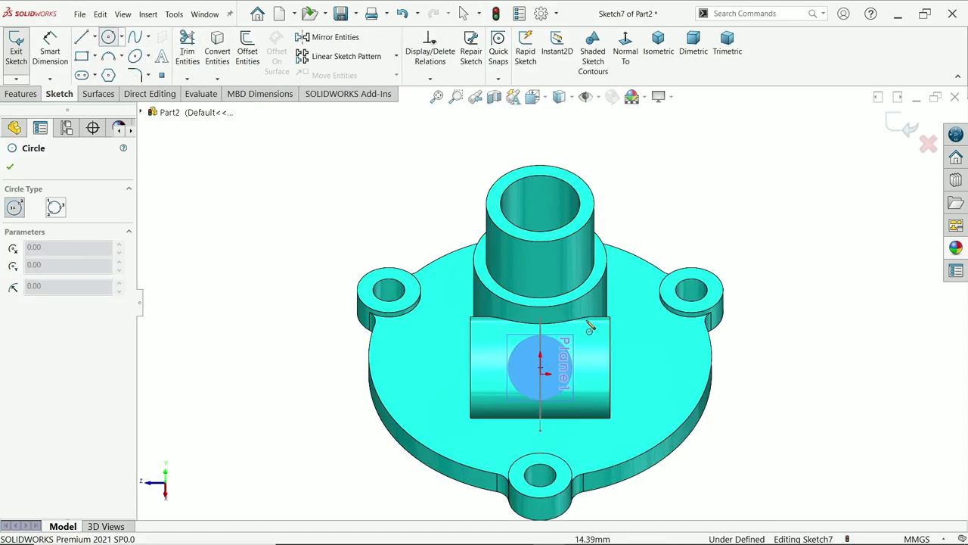
pyautogui.scroll(-4, 579, 340)
pyautogui.click(496, 408)
pyautogui.click(527, 388)
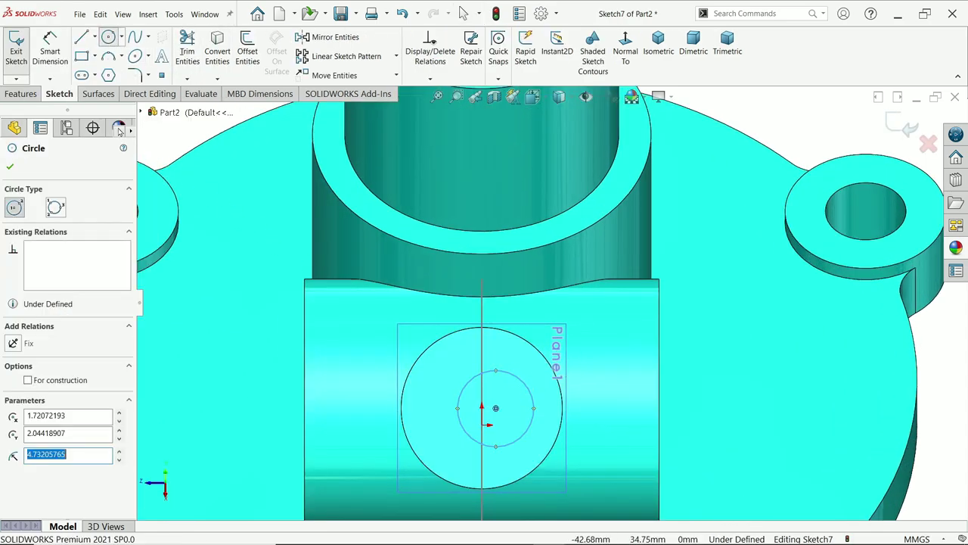
# Dimension the diameter of the circle on the slanted boss as 10 mm
pyautogui.click(58, 51)
pyautogui.click(535, 415)
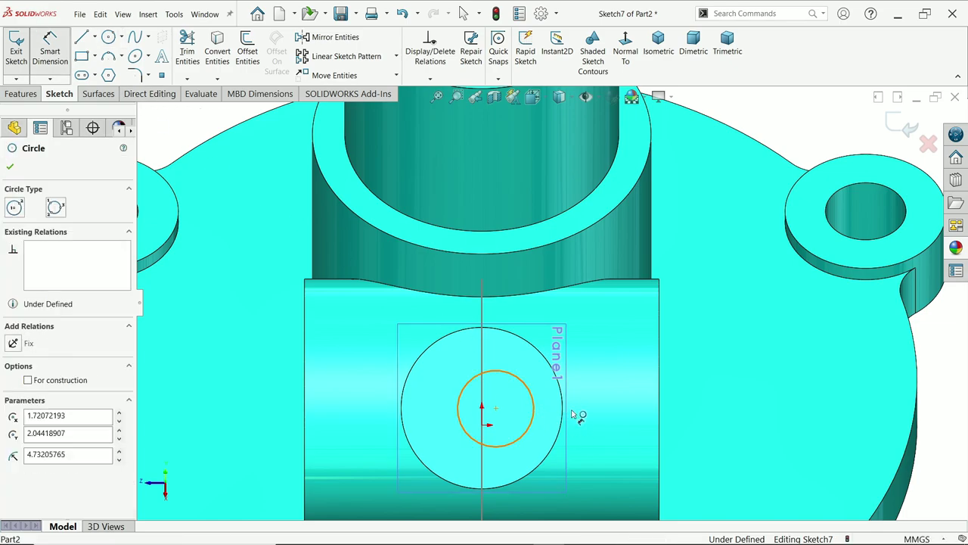
pyautogui.click(581, 408)
pyautogui.write('10')
pyautogui.press('Return')
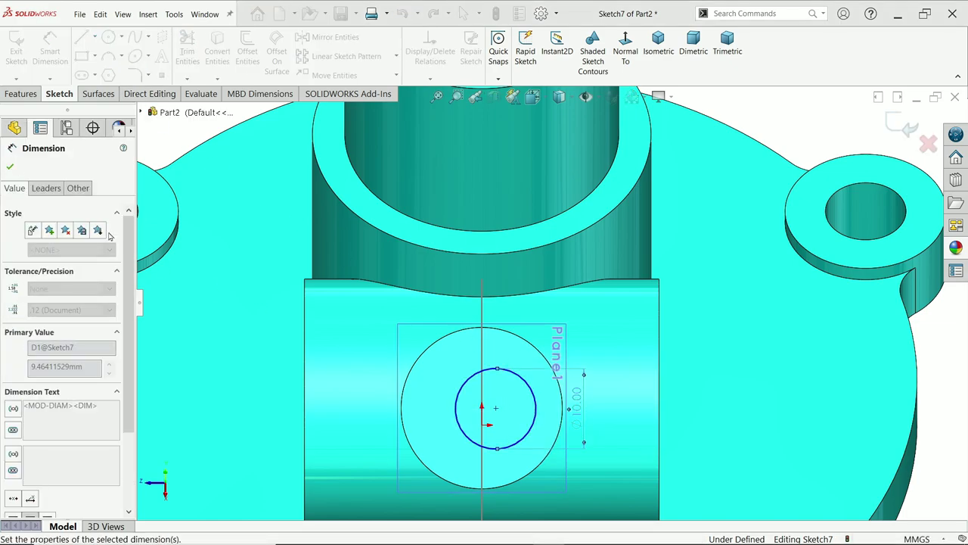
pyautogui.press('Escape')
# Make the 10 mm circle concentric with the slanted boss's circular edge
pyautogui.hotkey('ctrl', 'shift', 'z')
pyautogui.hotkey('ctrl', '8')
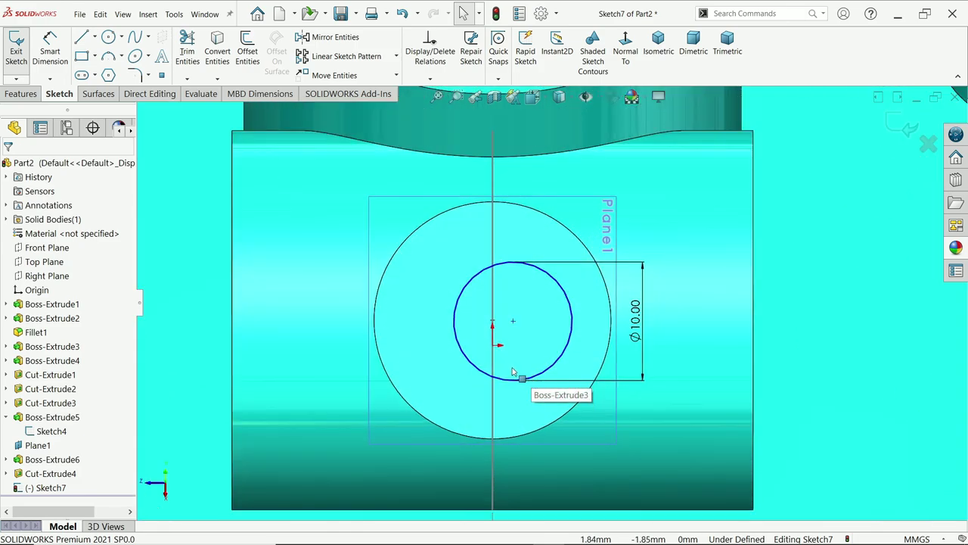
pyautogui.click(459, 347)
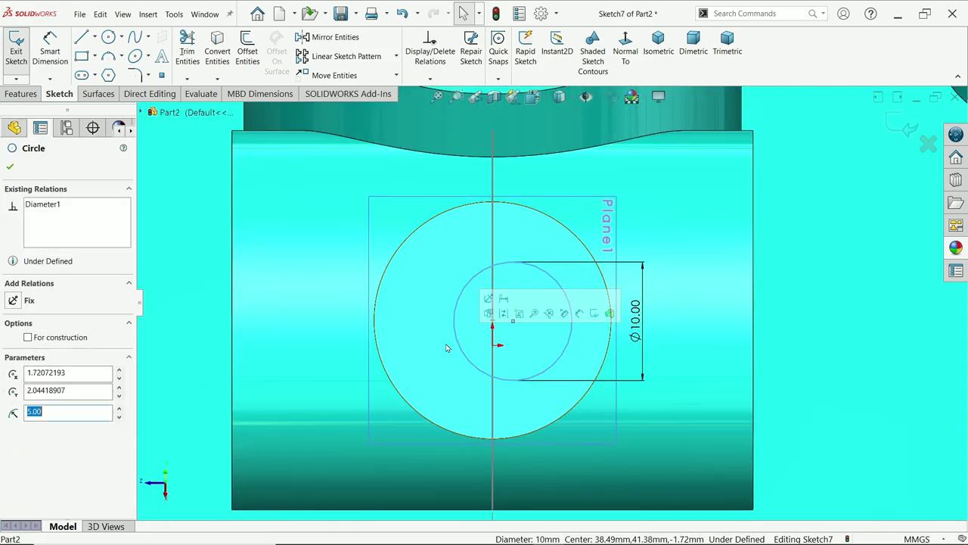
pyautogui.keyDown('ctrl'); pyautogui.click(379, 349); pyautogui.keyUp('ctrl')
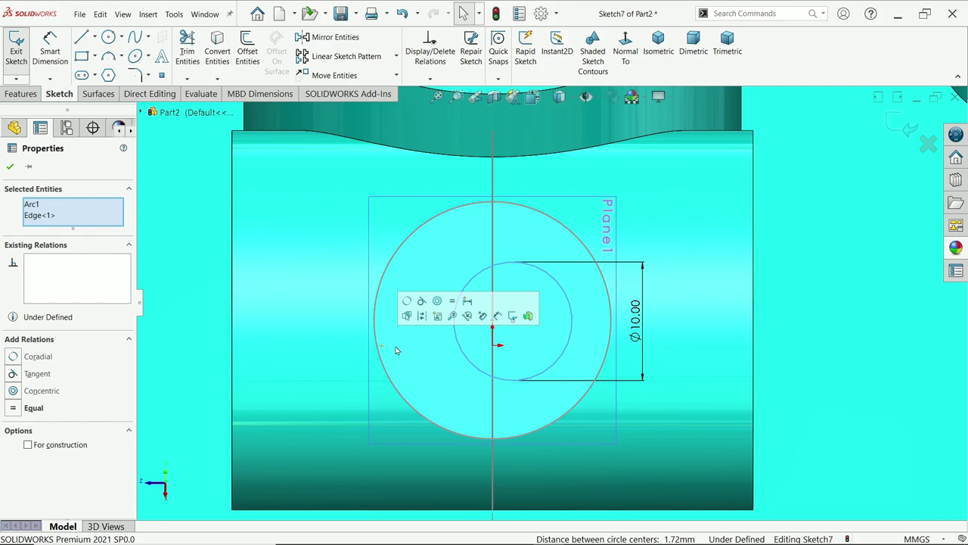
pyautogui.click(436, 301)
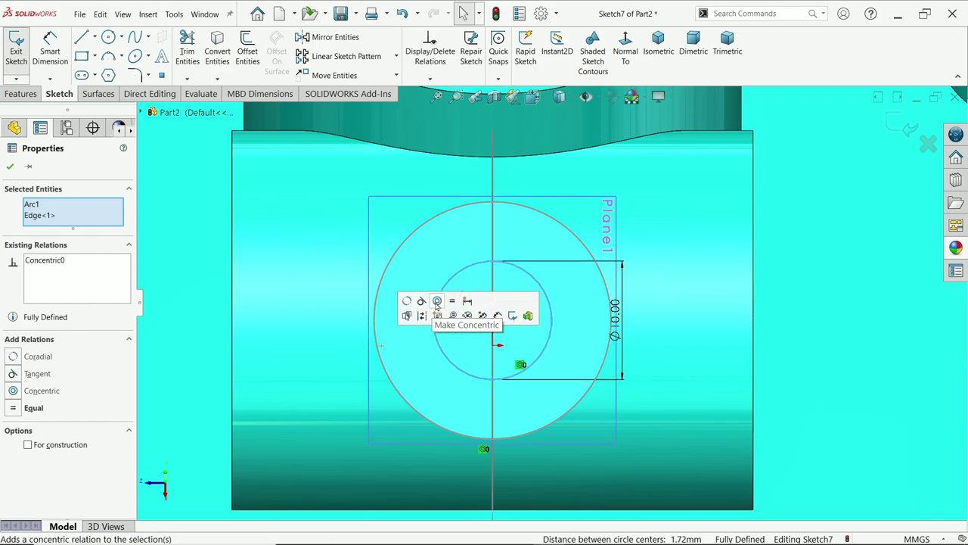
pyautogui.click(9, 168)
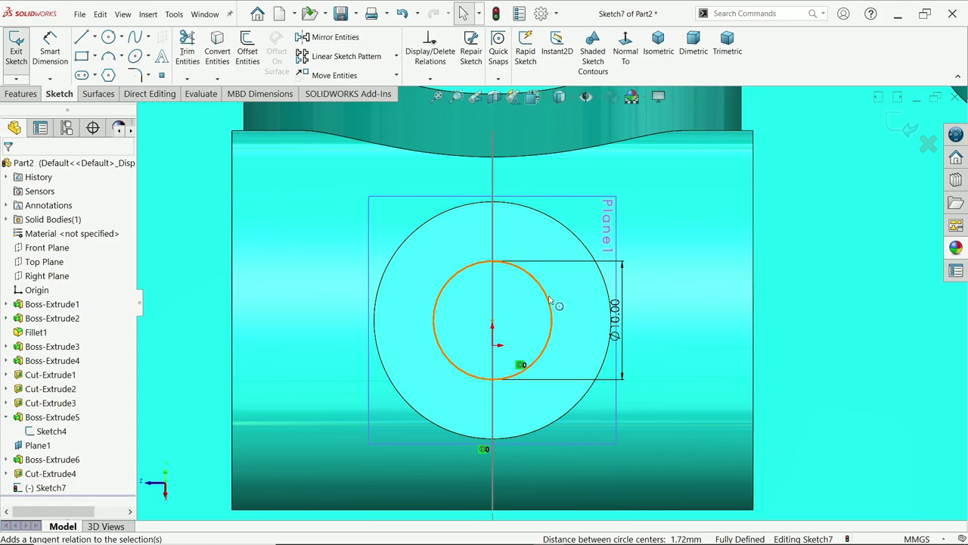
pyautogui.moveTo(537, 296); pyautogui.dragTo(615, 291, button='middle')
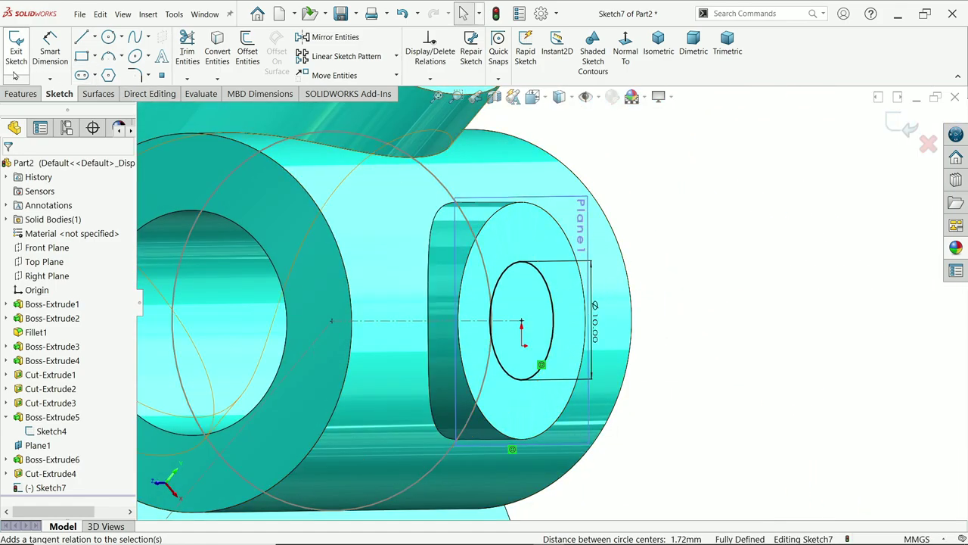
# Cut-extrude the 10 mm circle from the slanted boss into the side cylinder's bore with the Up To Next end condition
pyautogui.click(18, 94)
pyautogui.click(192, 55)
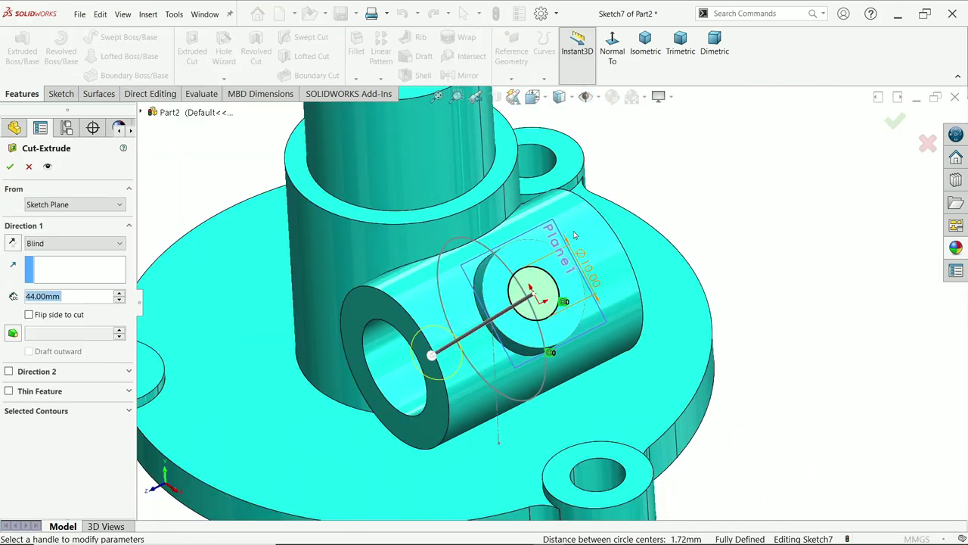
pyautogui.scroll(-6, 722, 240)
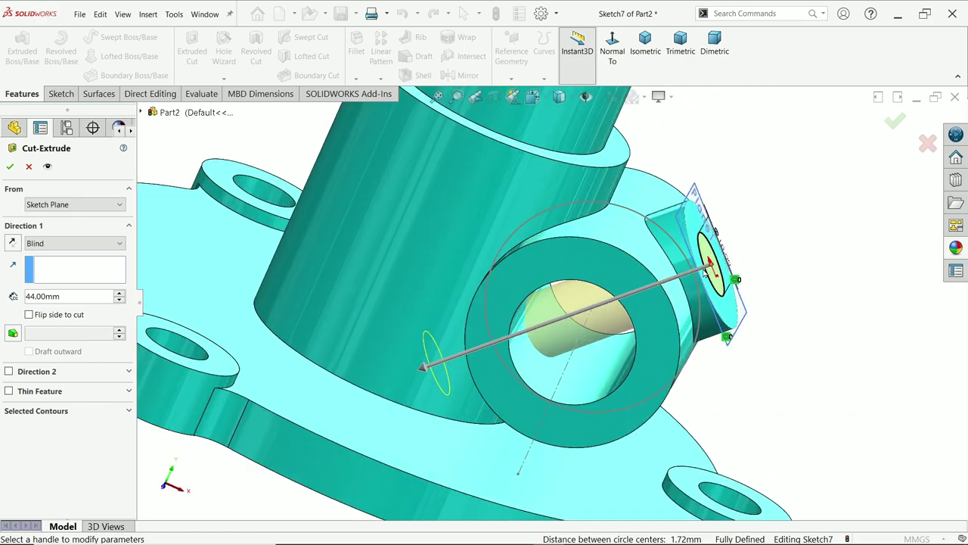
pyautogui.scroll(-2, 662, 278)
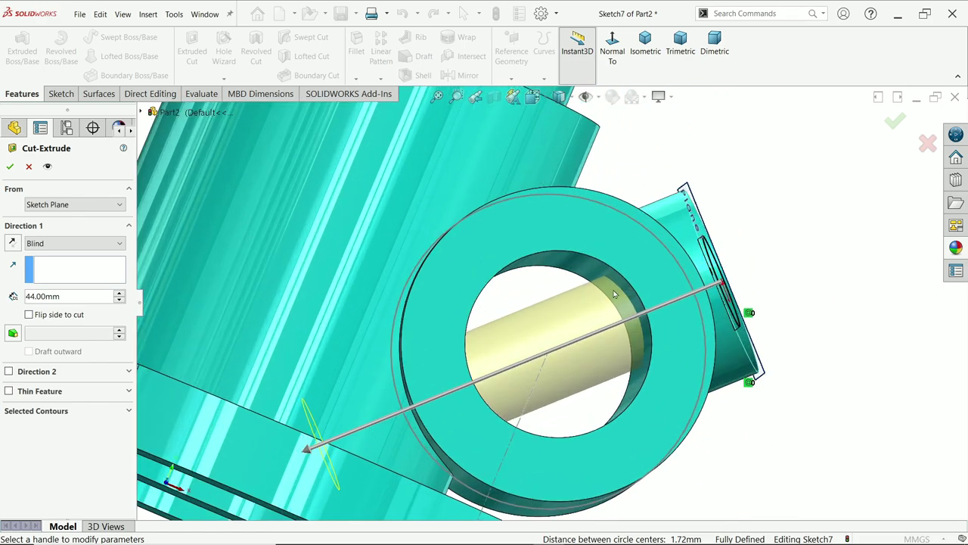
pyautogui.click(50, 243)
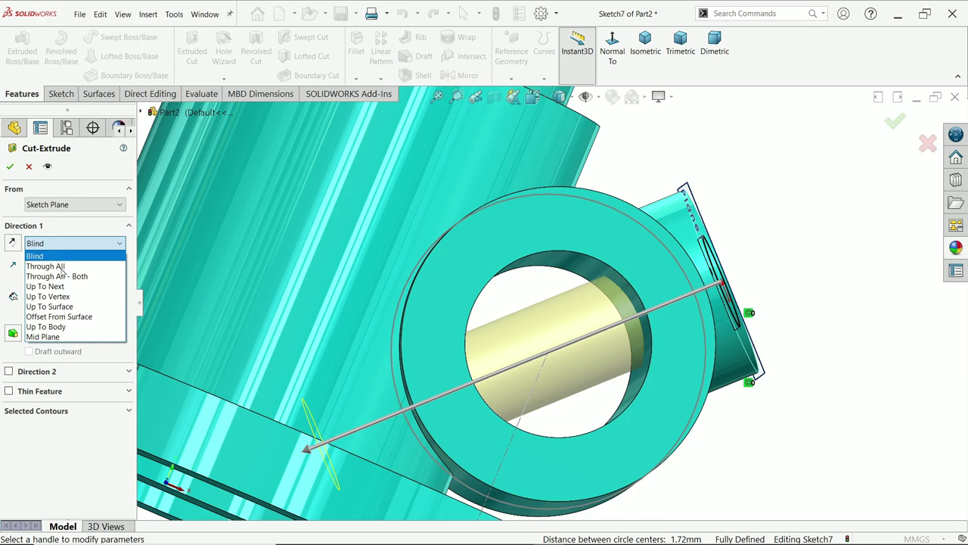
pyautogui.click(45, 286)
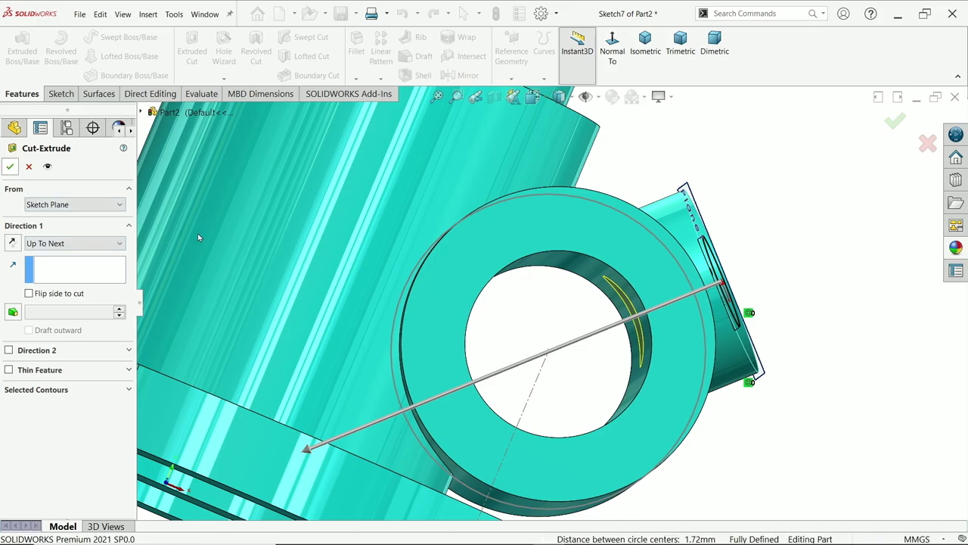
pyautogui.press('Return')
pyautogui.moveTo(591, 316); pyautogui.dragTo(564, 435, button='middle')
pyautogui.scroll(3, 595, 370)
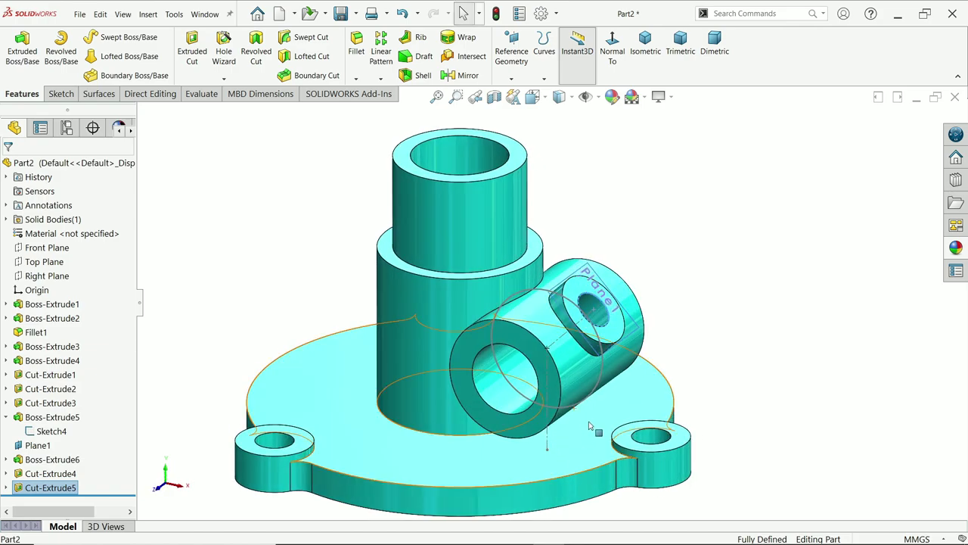
# Start a new sketch on the Front Plane
pyautogui.click(54, 252)
pyautogui.click(65, 237)
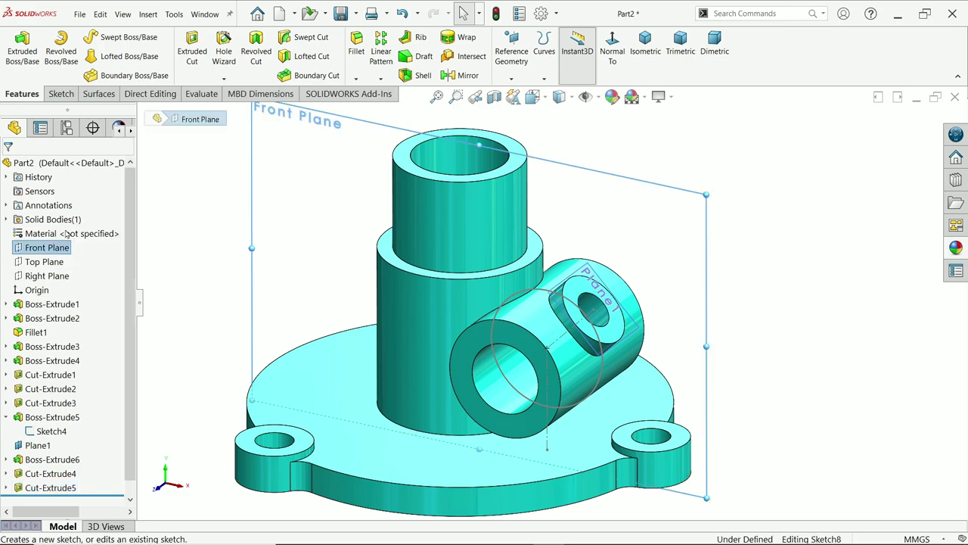
# Sketch three connected lines on the Front Plane from the circle's right quadrant down to the base's top edge, along it, and up to the left quadrant
pyautogui.scroll(-3, 667, 411)
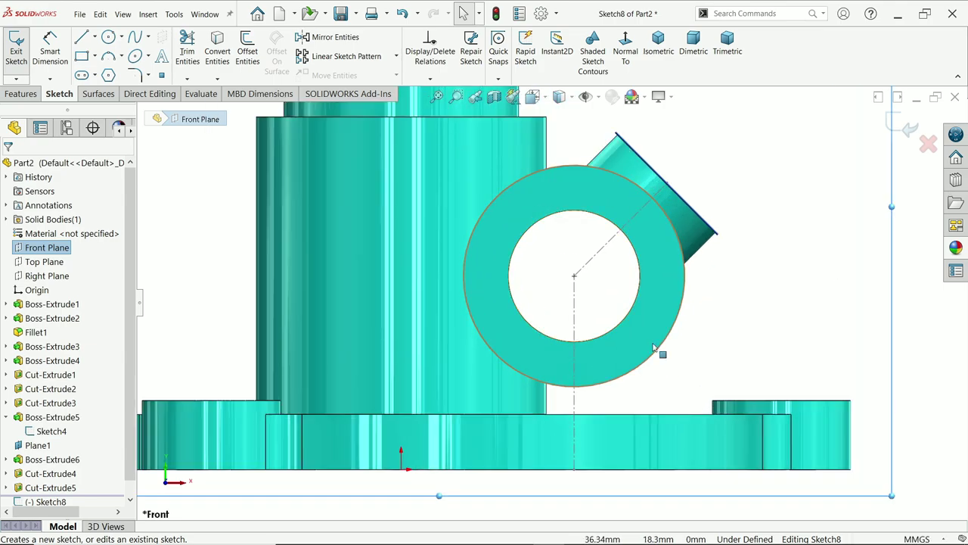
pyautogui.click(82, 39)
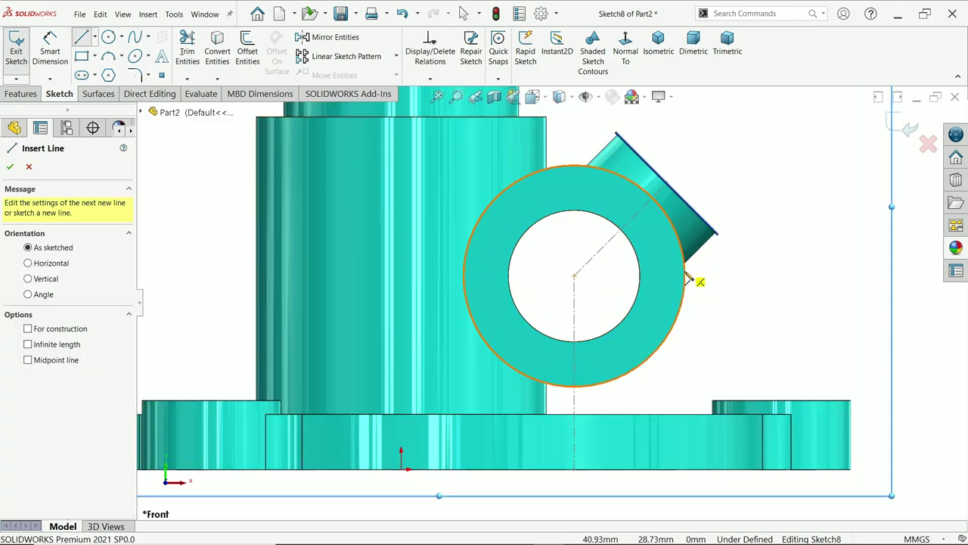
pyautogui.click(687, 277)
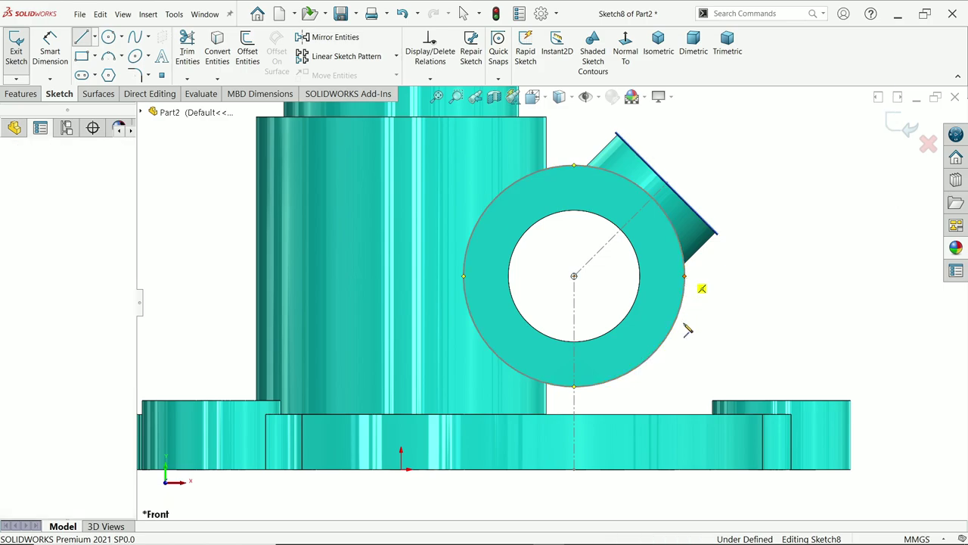
pyautogui.click(686, 416)
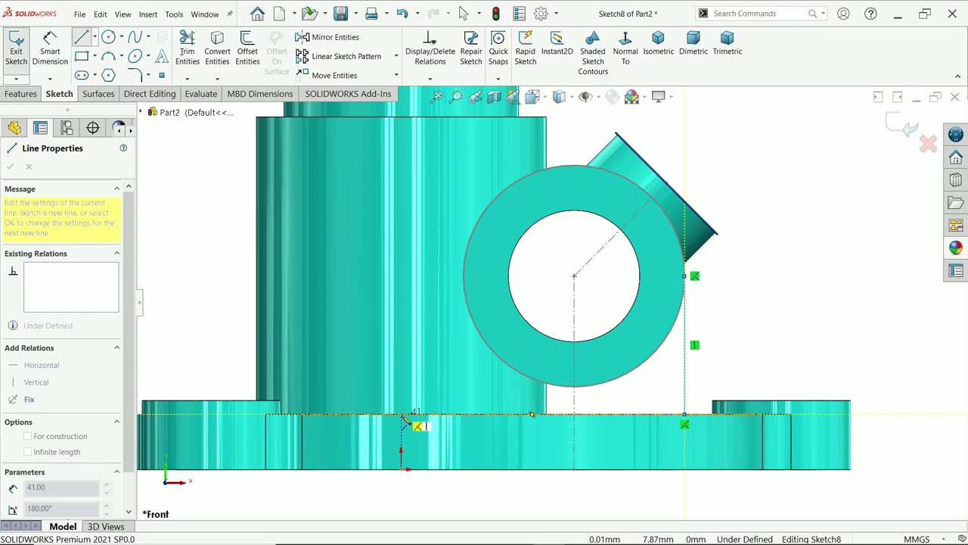
pyautogui.click(457, 415)
pyautogui.click(465, 277)
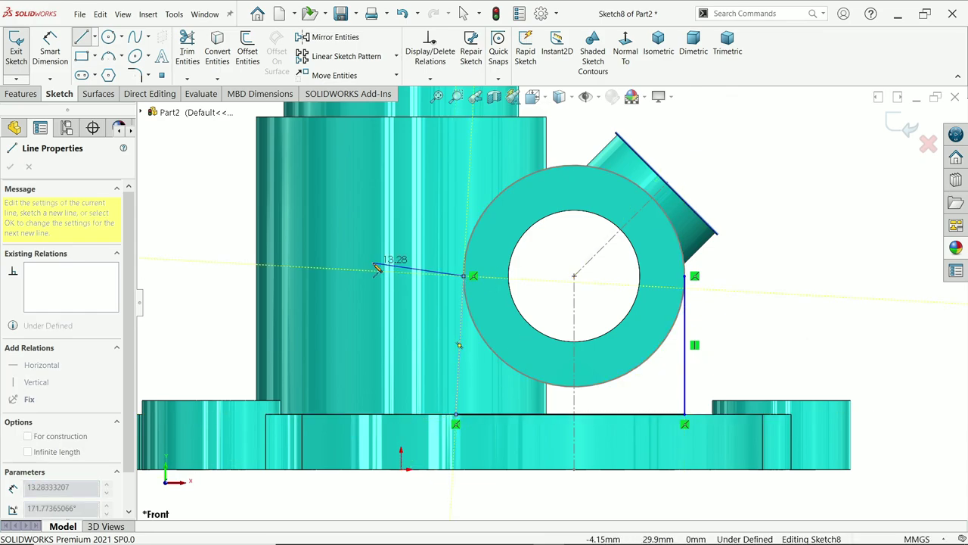
pyautogui.rightClick(373, 224)
pyautogui.click(399, 271)
# Convert the horizontal cylinder's 32 mm outer circle into the active sketch
pyautogui.click(469, 247)
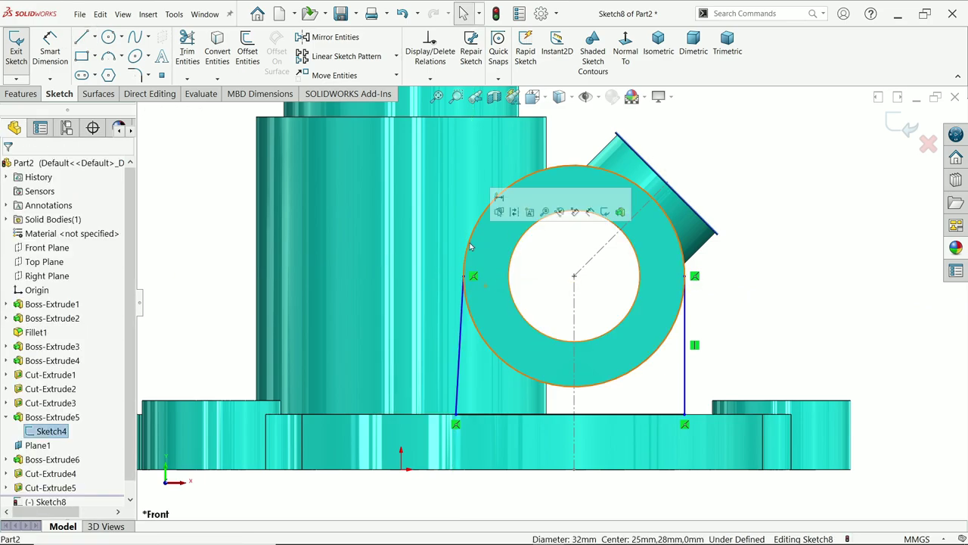
pyautogui.click(217, 47)
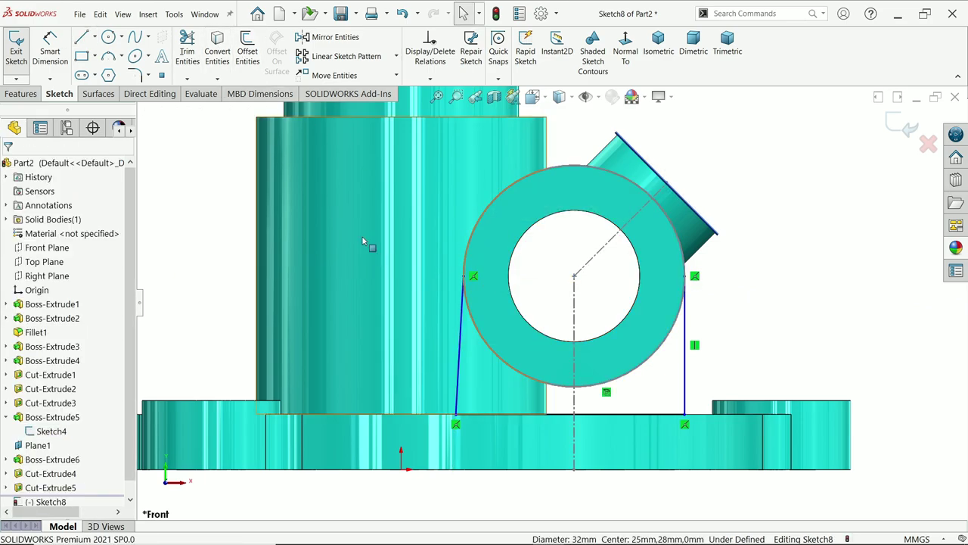
pyautogui.click(681, 330)
pyautogui.click(221, 61)
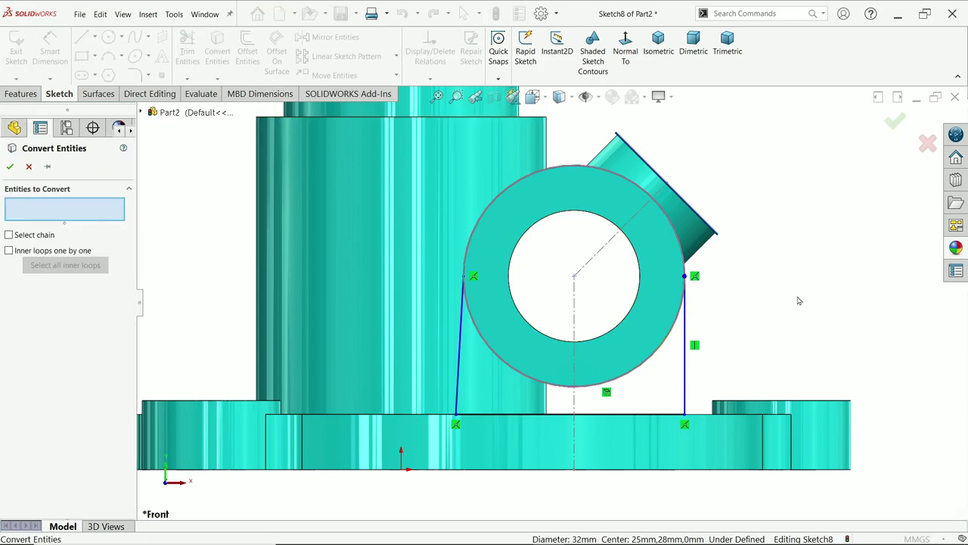
pyautogui.click(29, 166)
# Make the slanted line at the circle's left side vertical
pyautogui.scroll(-1, 518, 303)
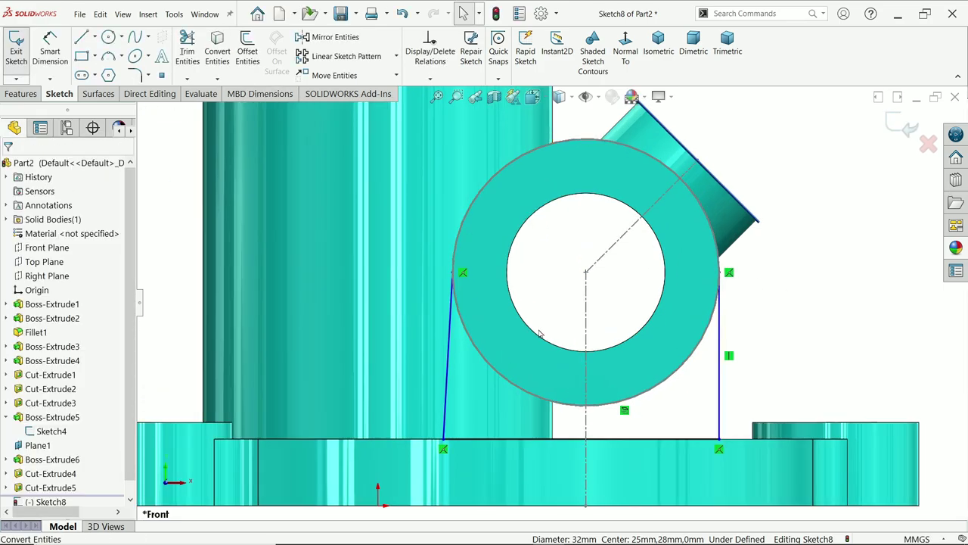
pyautogui.click(449, 336)
pyautogui.click(492, 323)
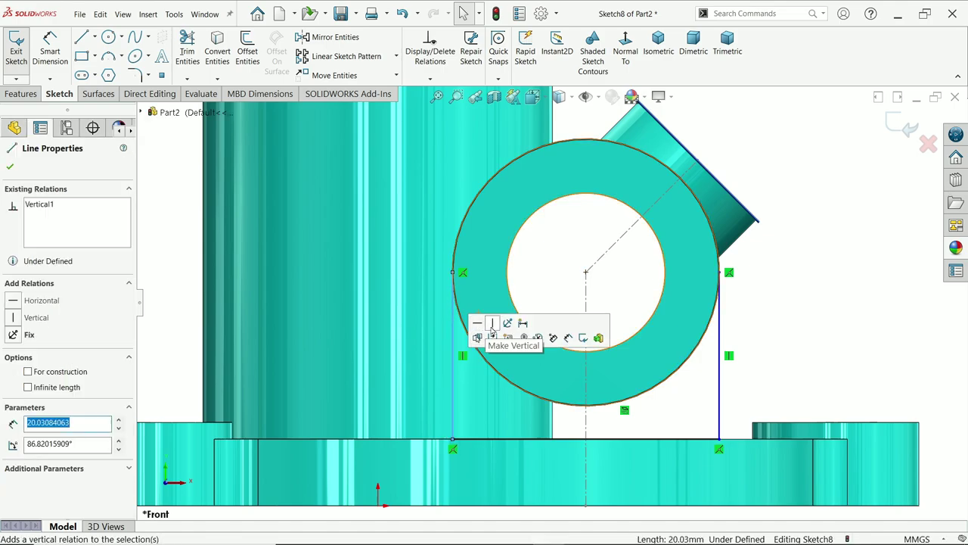
pyautogui.click(720, 389)
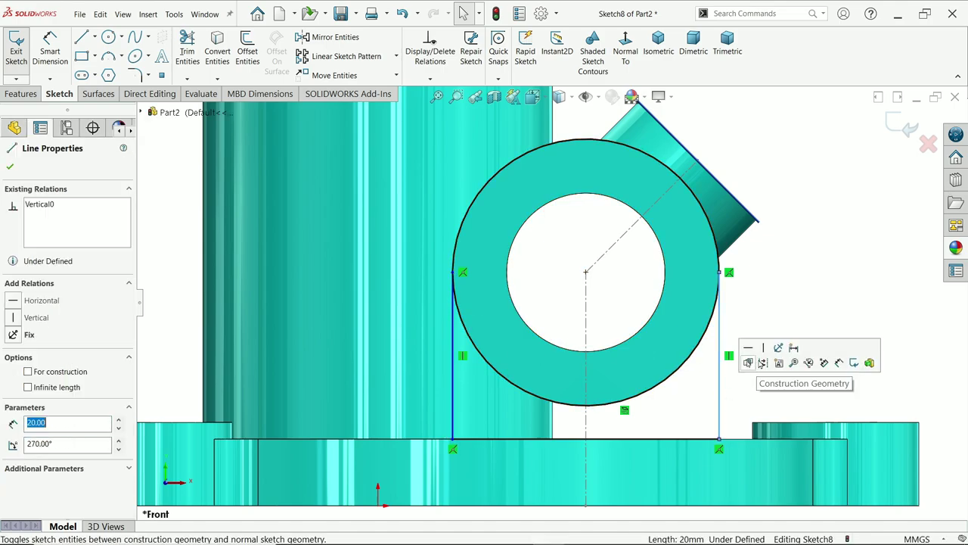
pyautogui.click(762, 295)
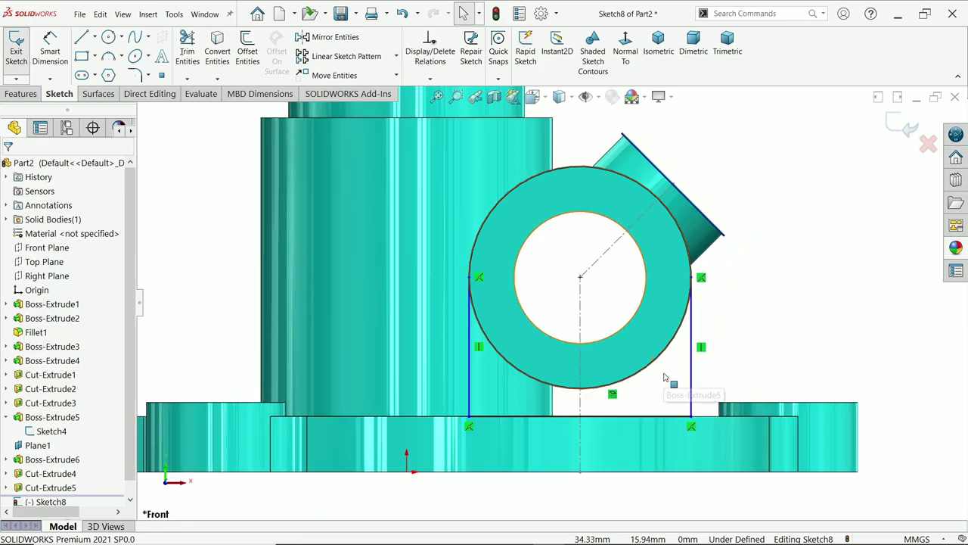
pyautogui.scroll(1, 700, 344)
pyautogui.click(711, 348)
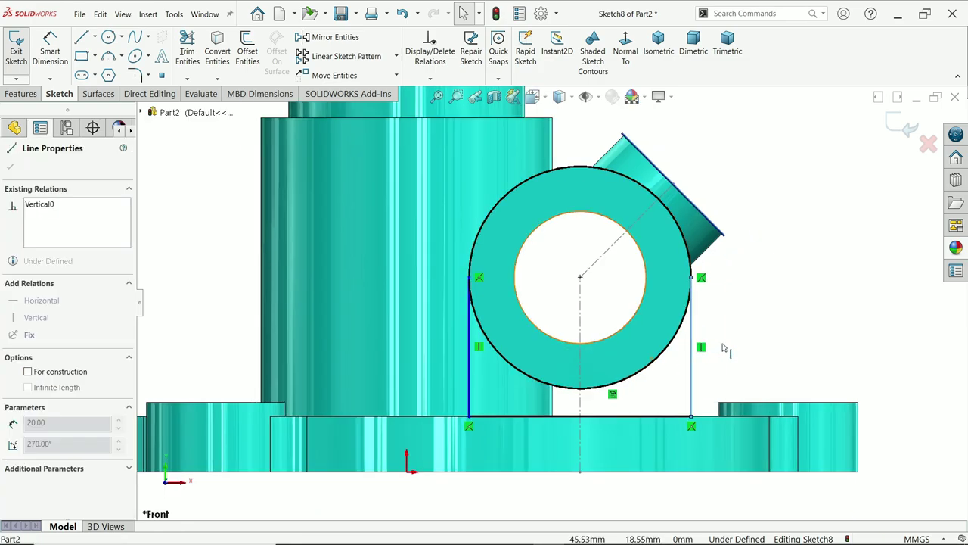
# Shift the right vertical line's upper endpoint along the converted circle and make that line tangent to the circle
pyautogui.moveTo(691, 277); pyautogui.dragTo(707, 310)
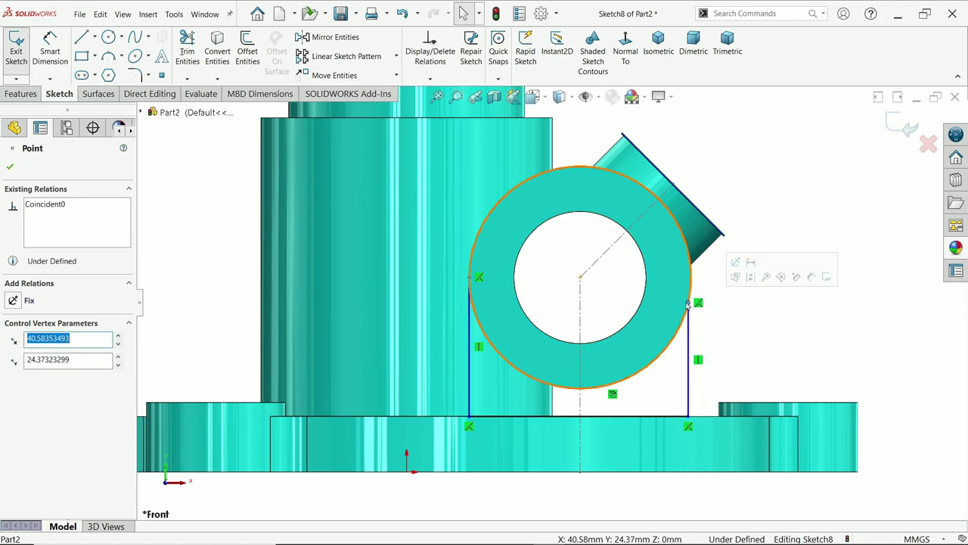
pyautogui.keyDown('ctrl'); pyautogui.click(688, 327); pyautogui.keyUp('ctrl')
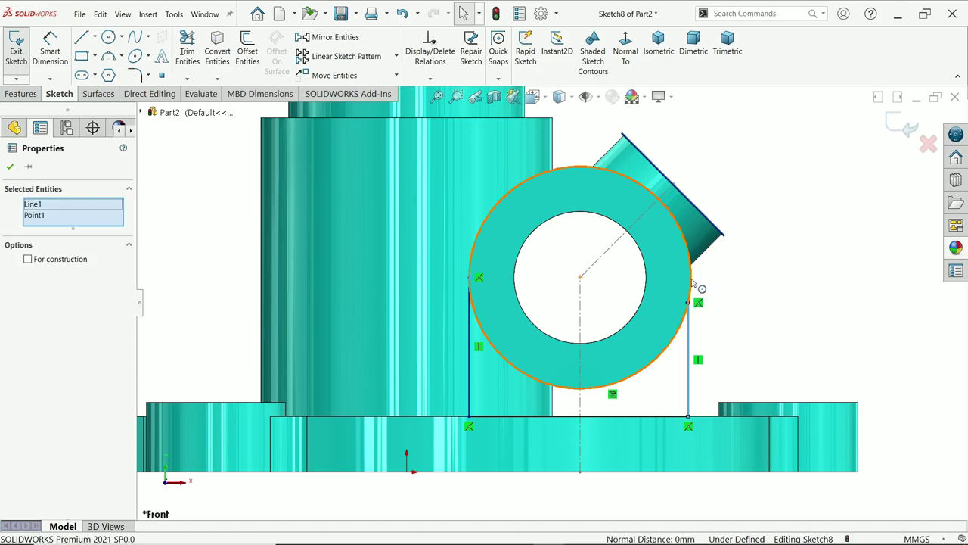
pyautogui.keyDown('ctrl'); pyautogui.click(690, 289); pyautogui.keyUp('ctrl')
pyautogui.click(714, 320)
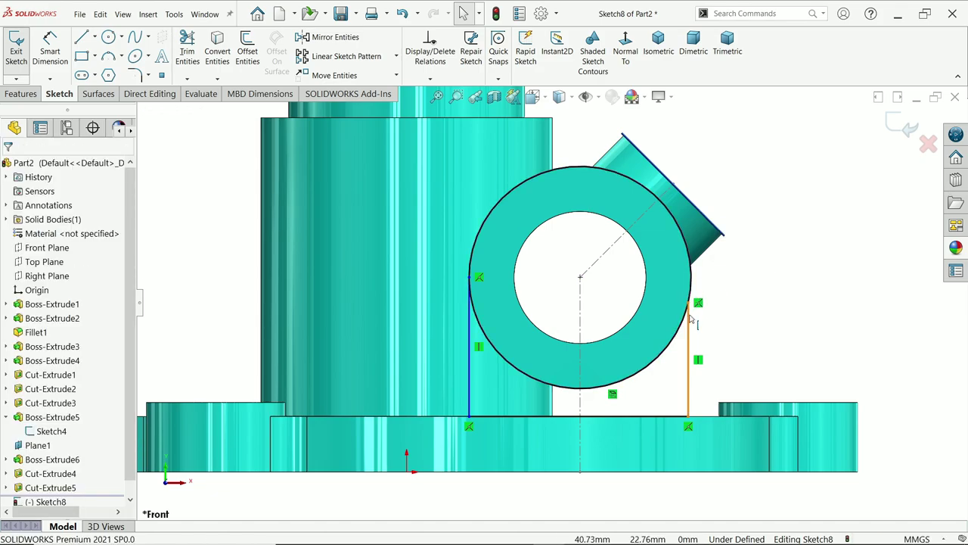
pyautogui.click(689, 319)
pyautogui.click(691, 290)
pyautogui.keyDown('ctrl'); pyautogui.click(689, 356); pyautogui.keyUp('ctrl')
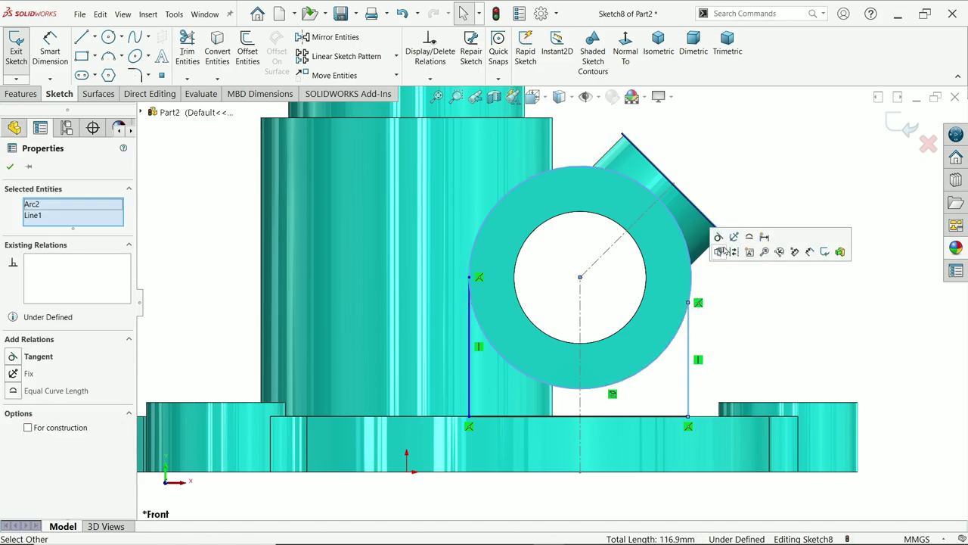
pyautogui.click(726, 250)
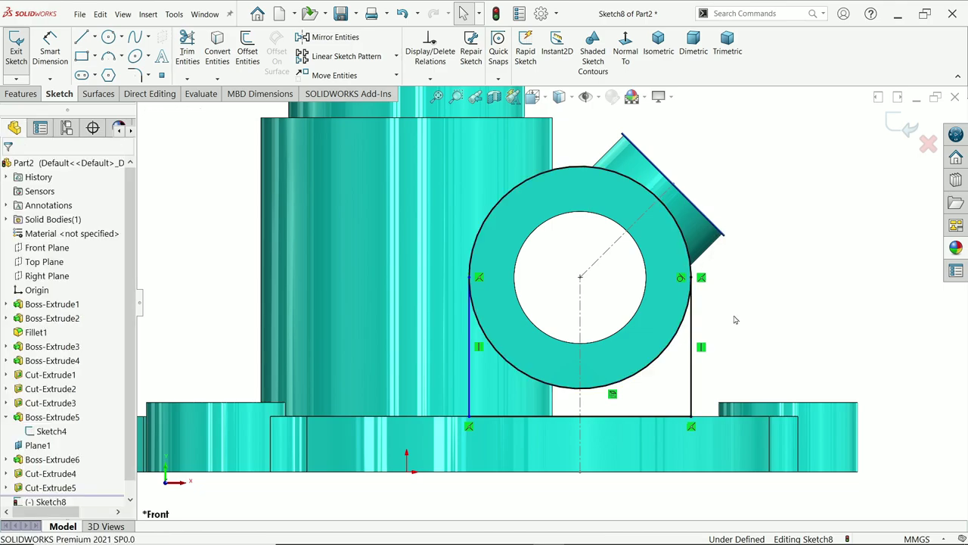
# Make the left vertical line tangent to the circle and trim away the circle's upper half
pyautogui.click(469, 357)
pyautogui.keyDown('ctrl'); pyautogui.click(497, 355); pyautogui.keyUp('ctrl')
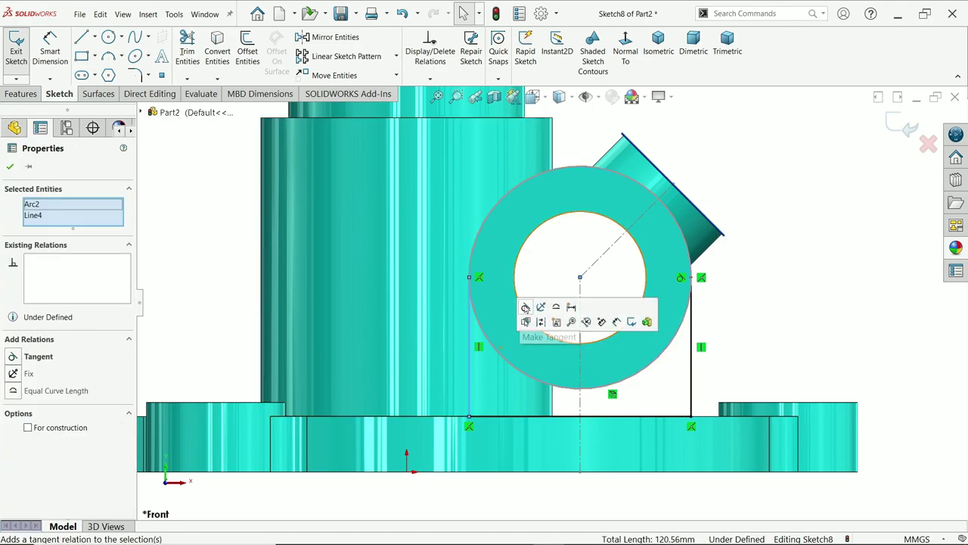
pyautogui.click(525, 321)
pyautogui.click(802, 285)
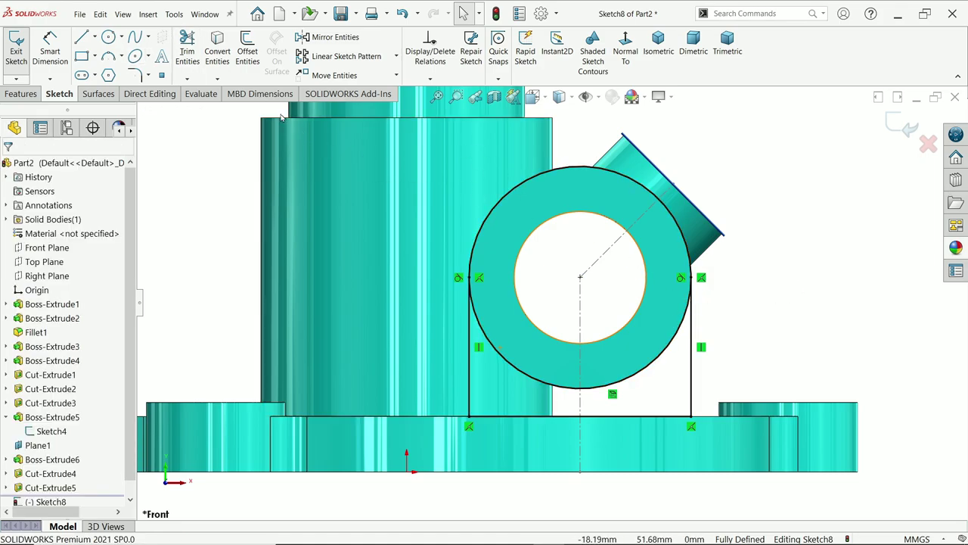
pyautogui.click(188, 53)
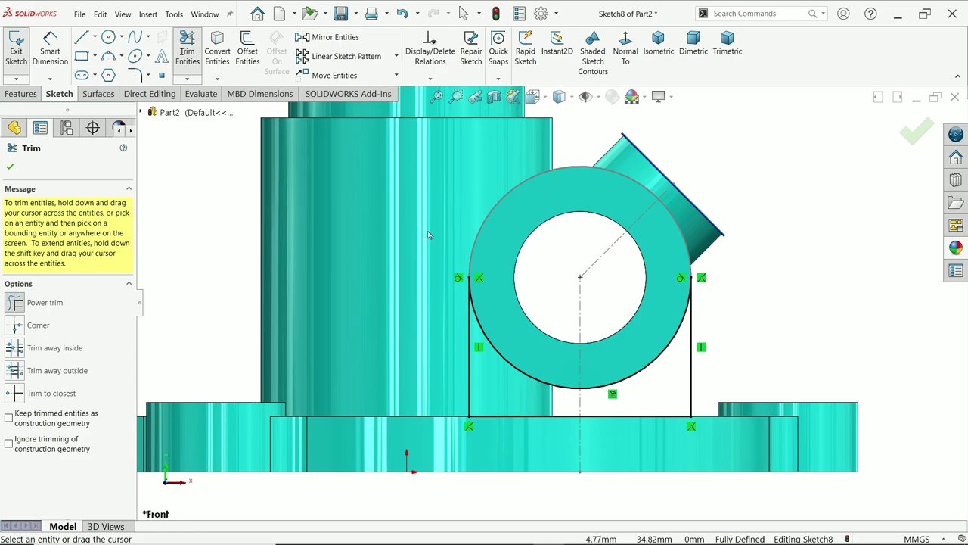
pyautogui.click(10, 168)
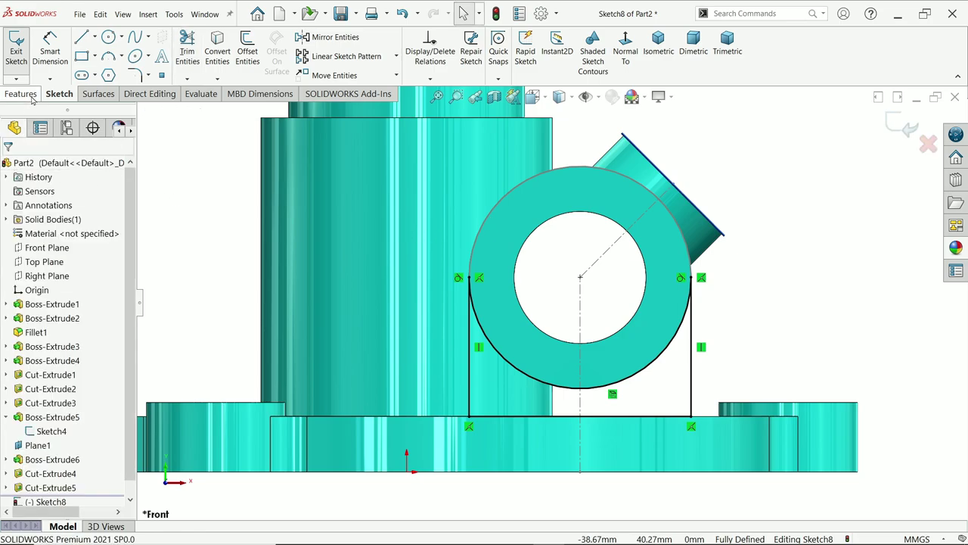
# Extrude the closed support profile 12 mm as a Mid Plane boss with Merge result on
pyautogui.click(30, 95)
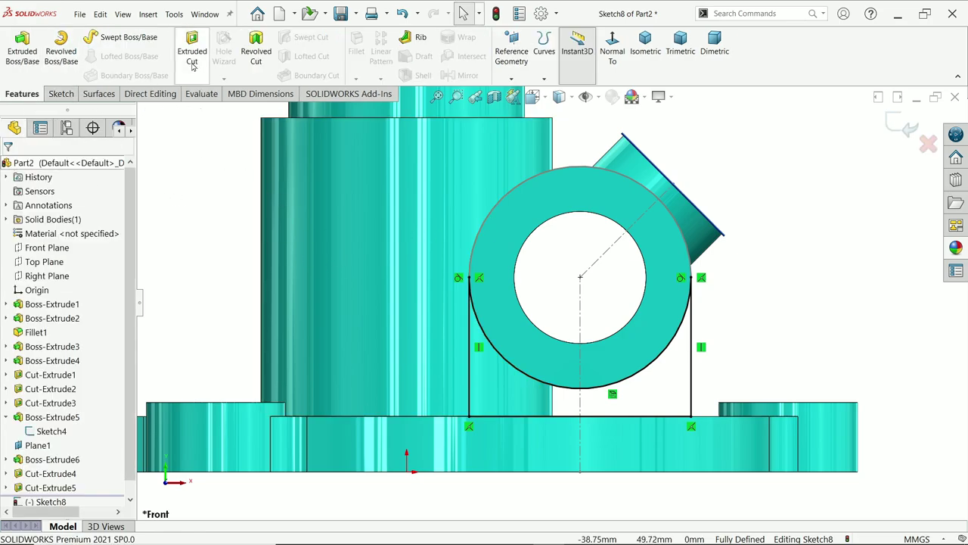
pyautogui.click(22, 47)
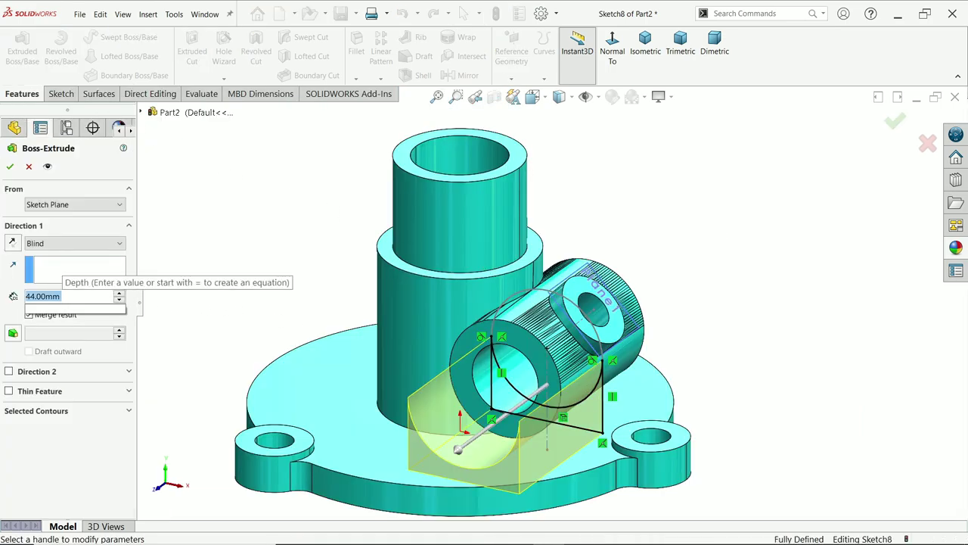
pyautogui.write('12')
pyautogui.press('Return')
pyautogui.scroll(-2, 596, 325)
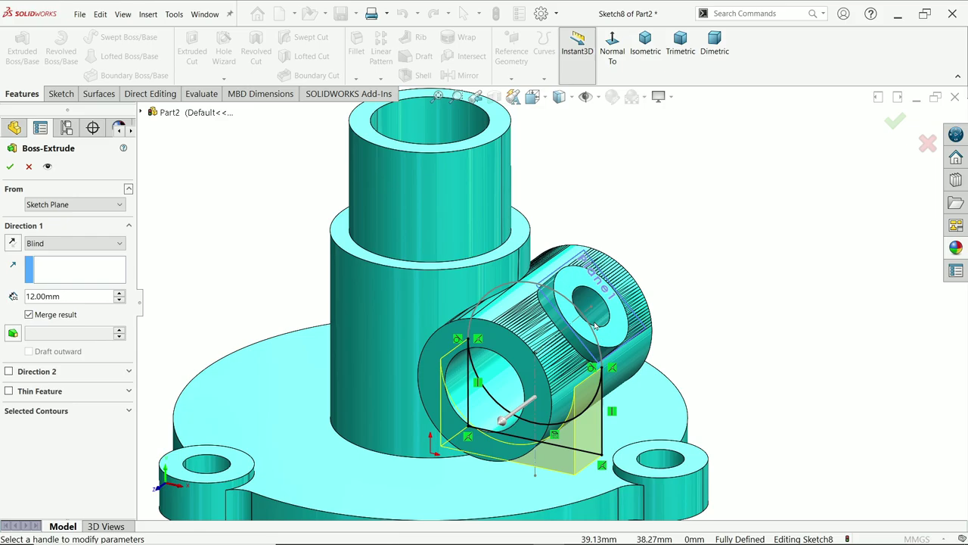
pyautogui.click(51, 242)
pyautogui.click(46, 327)
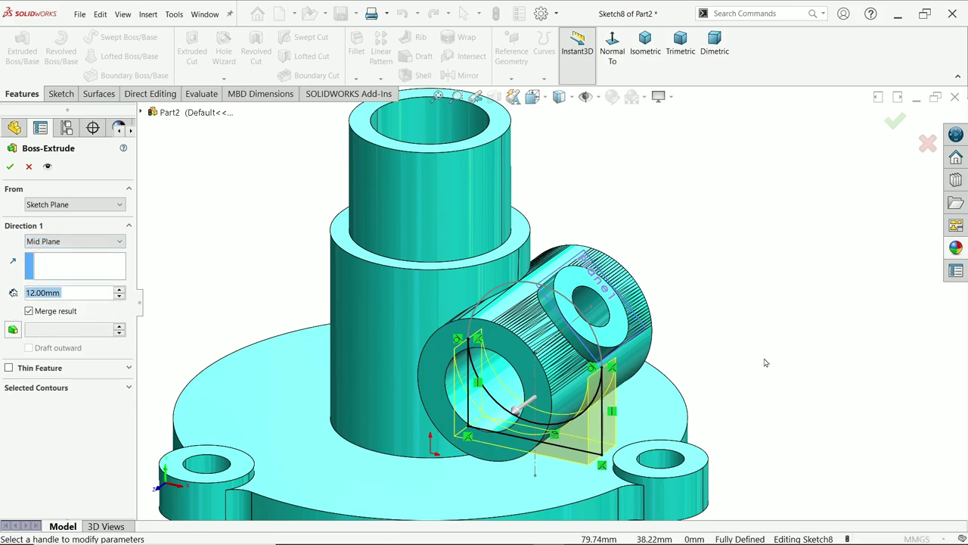
pyautogui.moveTo(765, 363); pyautogui.dragTo(624, 365, button='middle')
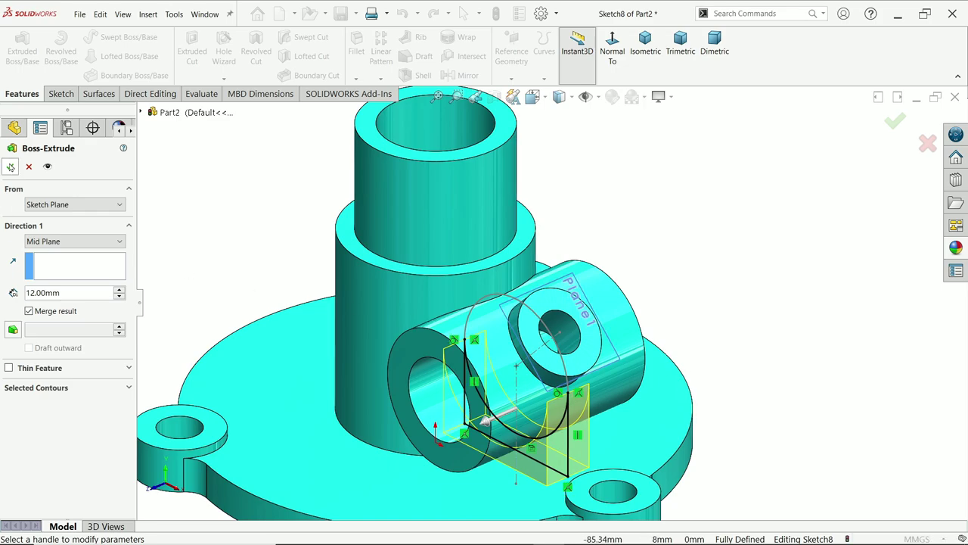
pyautogui.press('Return')
pyautogui.scroll(2, 559, 340)
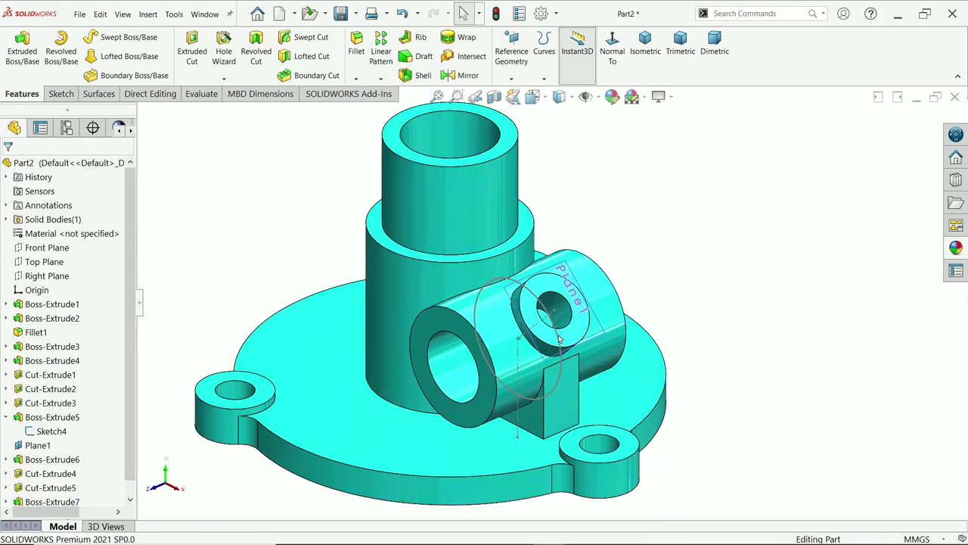
# Hide Sketch4 to inspect the support inside the main cylinder's bore, and undo the hiding
pyautogui.scroll(-3, 560, 340)
pyautogui.moveTo(560, 340); pyautogui.dragTo(337, 181, button='middle')
pyautogui.scroll(-6, 363, 204)
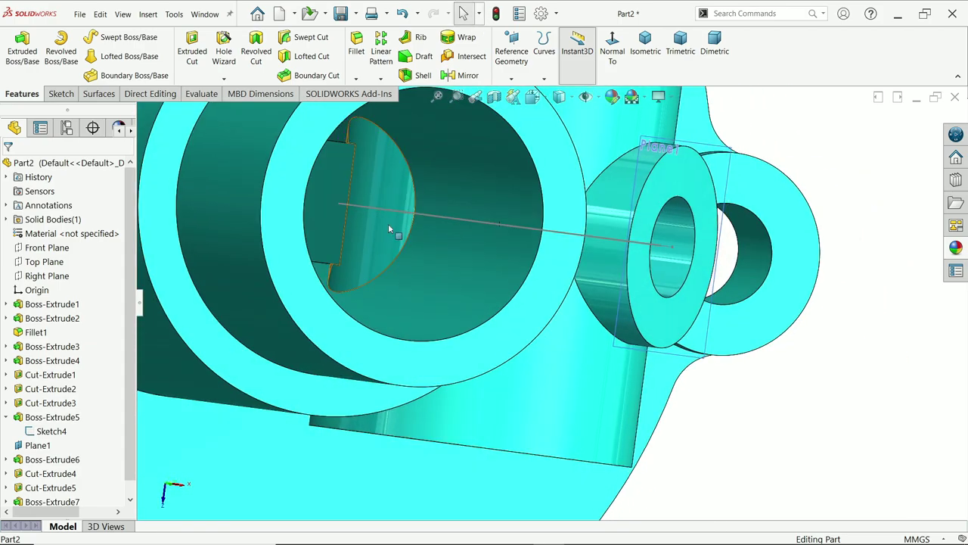
pyautogui.click(51, 430)
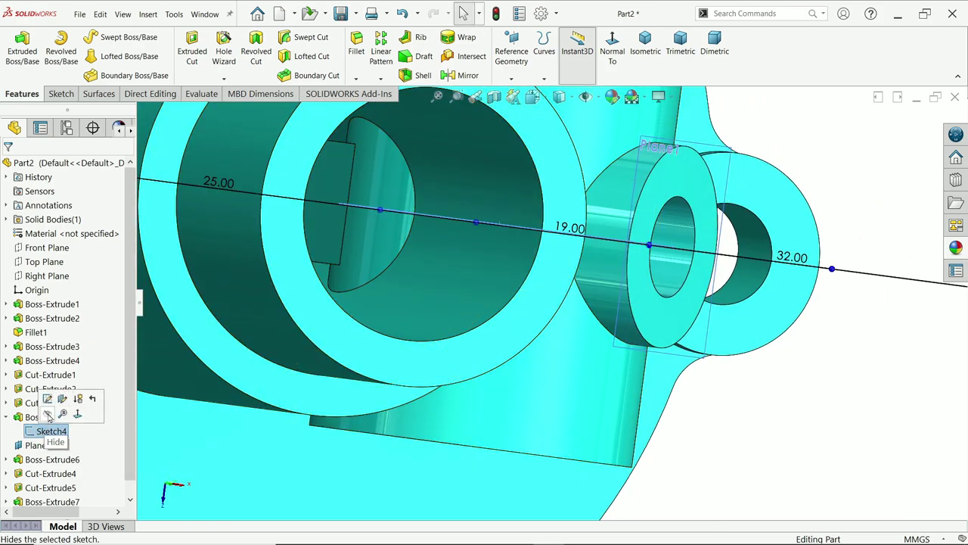
pyautogui.click(47, 415)
pyautogui.scroll(4, 410, 342)
pyautogui.moveTo(410, 341); pyautogui.dragTo(623, 363, button='middle')
pyautogui.scroll(-2, 624, 362)
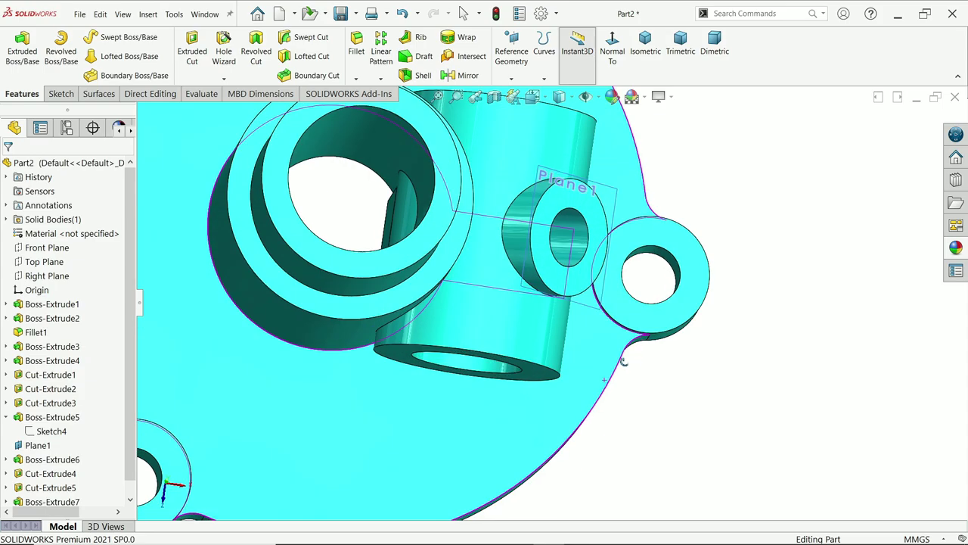
pyautogui.click(404, 17)
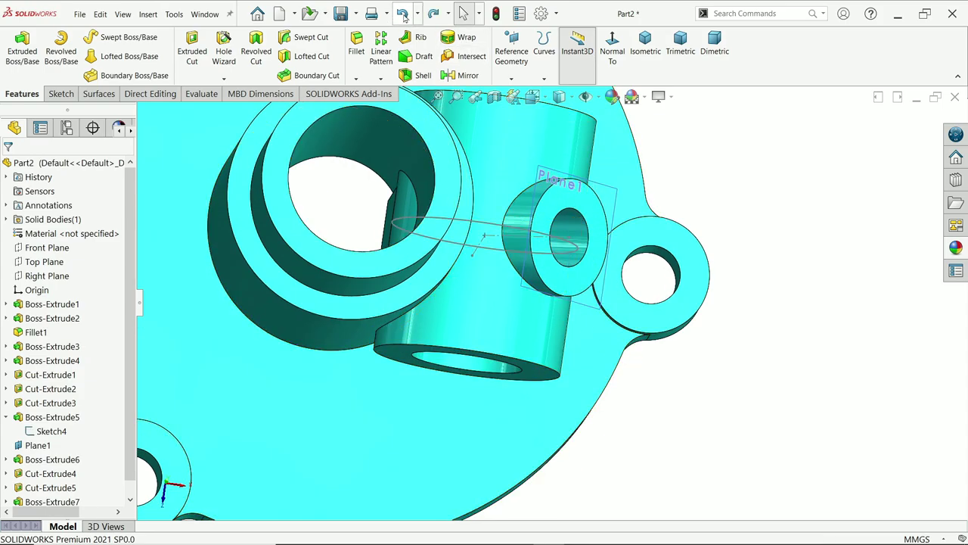
# Remove the Surfaces command set from the CommandManager
pyautogui.moveTo(534, 311)
pyautogui.mouseDown(button='middle')
pyautogui.moveTo(515, 152)
pyautogui.moveTo(526, 91)
pyautogui.moveTo(530, 323)
pyautogui.moveTo(454, 257)
pyautogui.moveTo(402, 234)
pyautogui.mouseUp(button='middle')
pyautogui.scroll(-3, 402, 234)
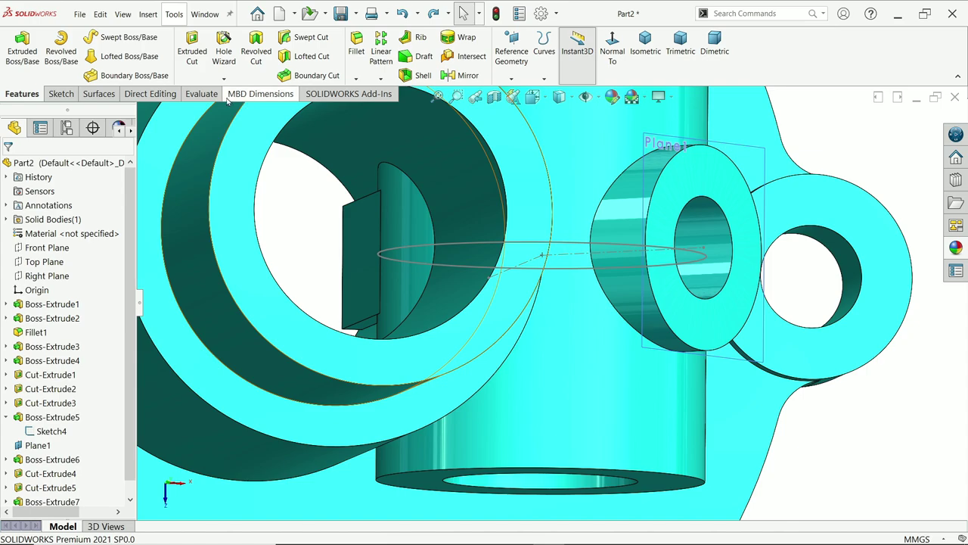
pyautogui.click(133, 94)
pyautogui.rightClick(139, 94)
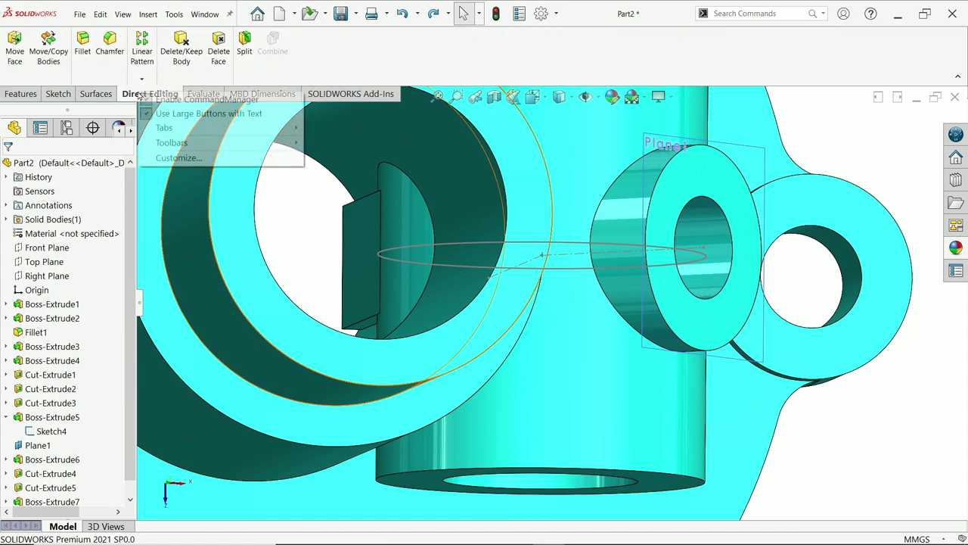
pyautogui.moveTo(164, 128)
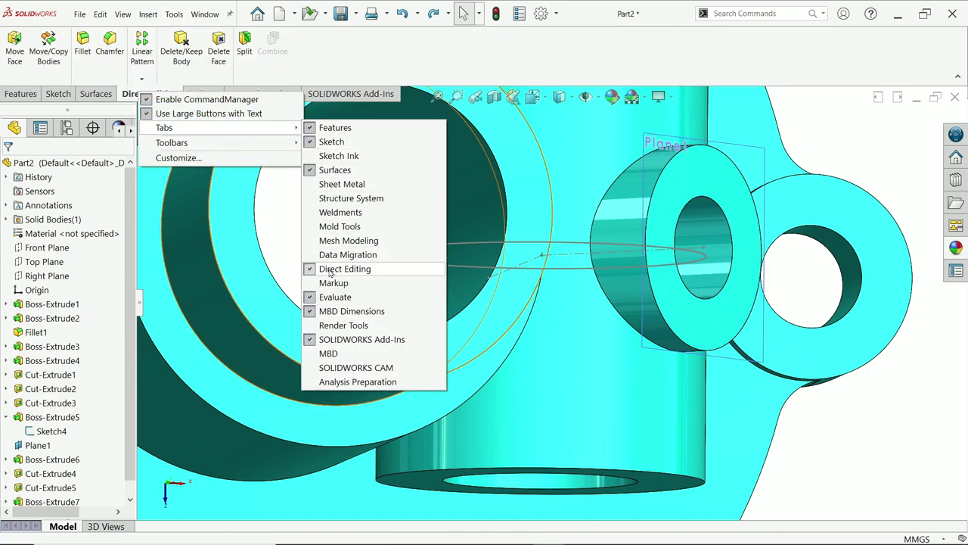
pyautogui.click(312, 171)
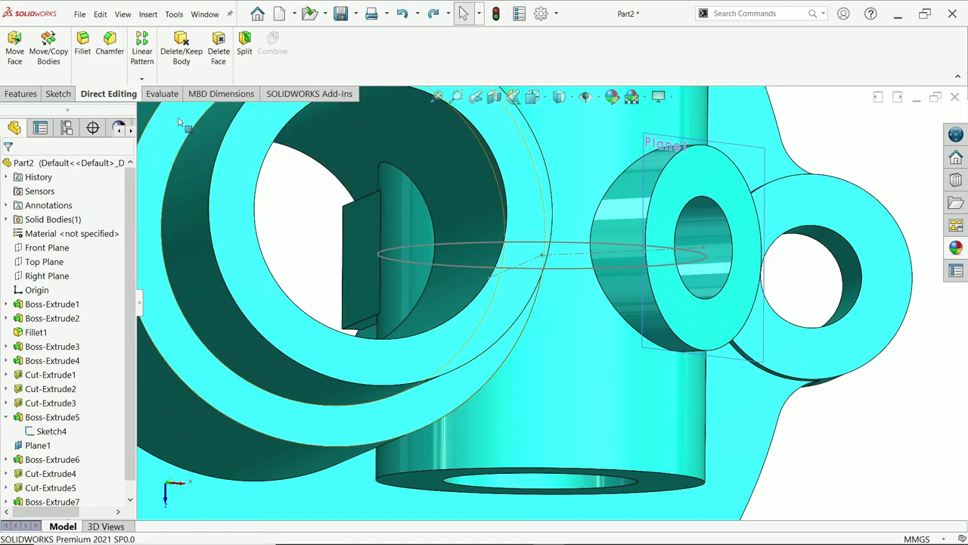
# Remove the five faces protruding into the main cylinder's bore using Delete Face with the Delete and Patch option
pyautogui.click(218, 53)
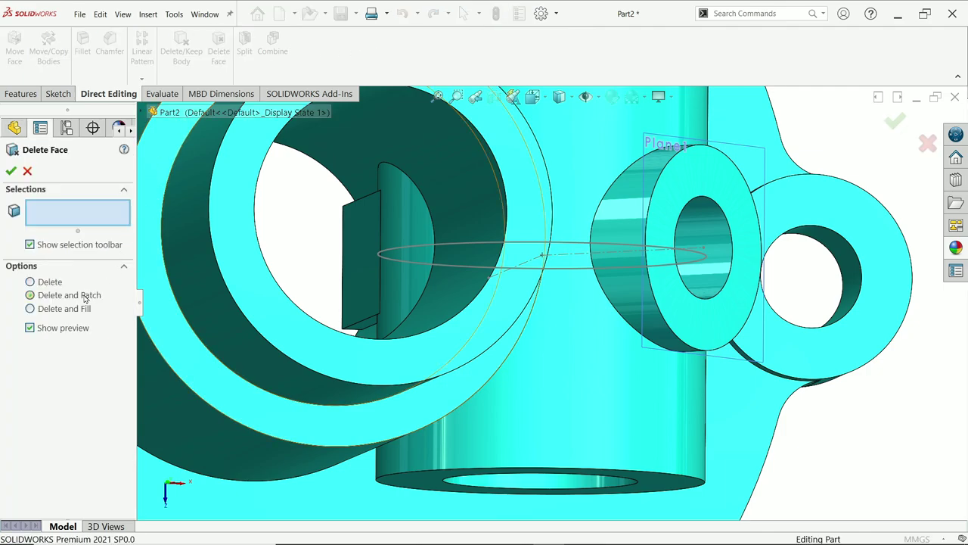
pyautogui.click(391, 226)
pyautogui.click(367, 243)
pyautogui.moveTo(389, 253); pyautogui.dragTo(421, 257, button='middle')
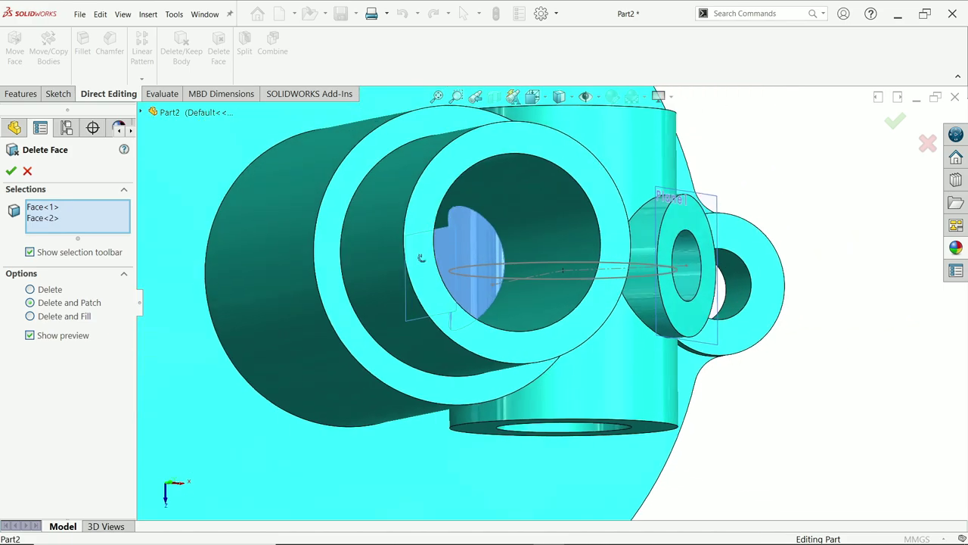
pyautogui.scroll(-6, 420, 257)
pyautogui.click(396, 264)
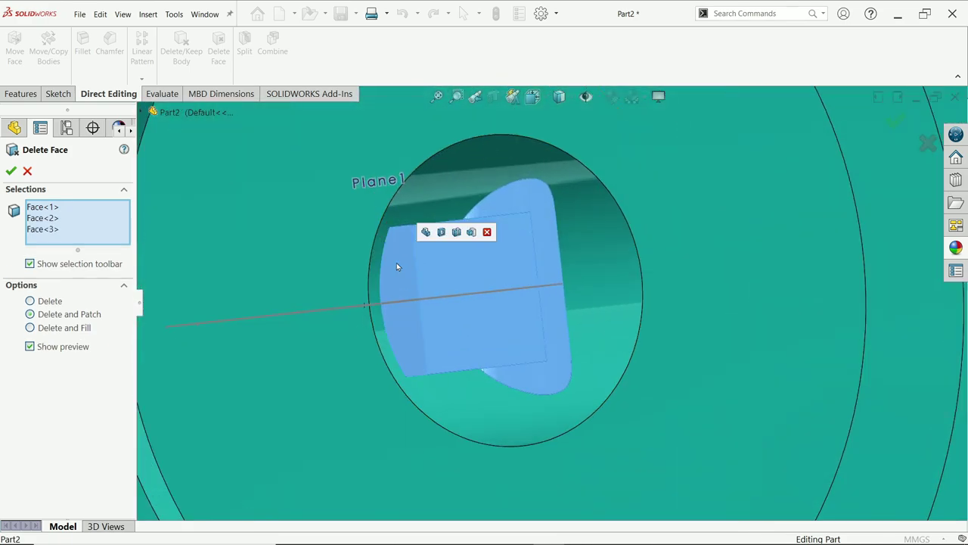
pyautogui.moveTo(439, 268); pyautogui.dragTo(449, 338, button='middle')
pyautogui.click(438, 217)
pyautogui.click(450, 341)
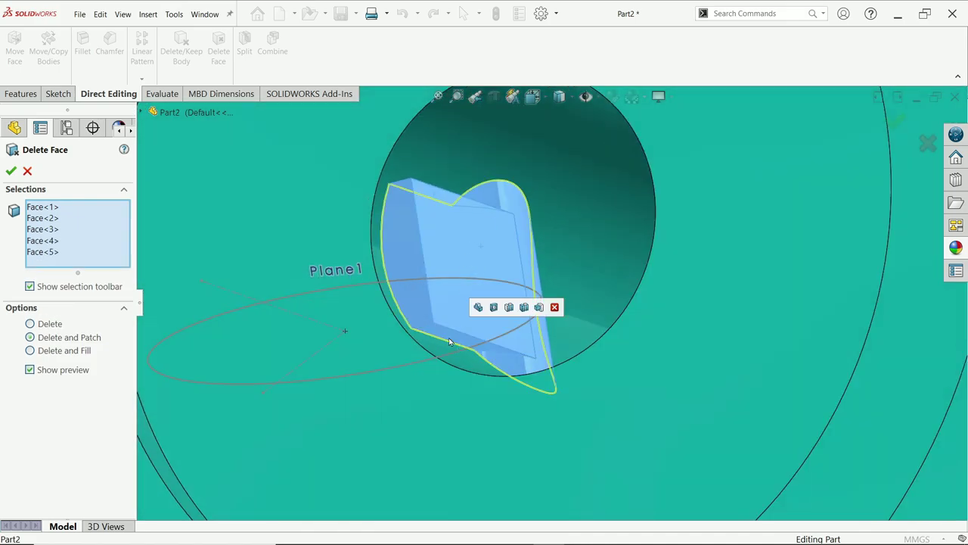
pyautogui.click(12, 171)
# Create a reference plane perpendicular to Sketch4's vertical construction line and coincident with the line's upper endpoint
pyautogui.moveTo(432, 277); pyautogui.dragTo(435, 184, button='middle')
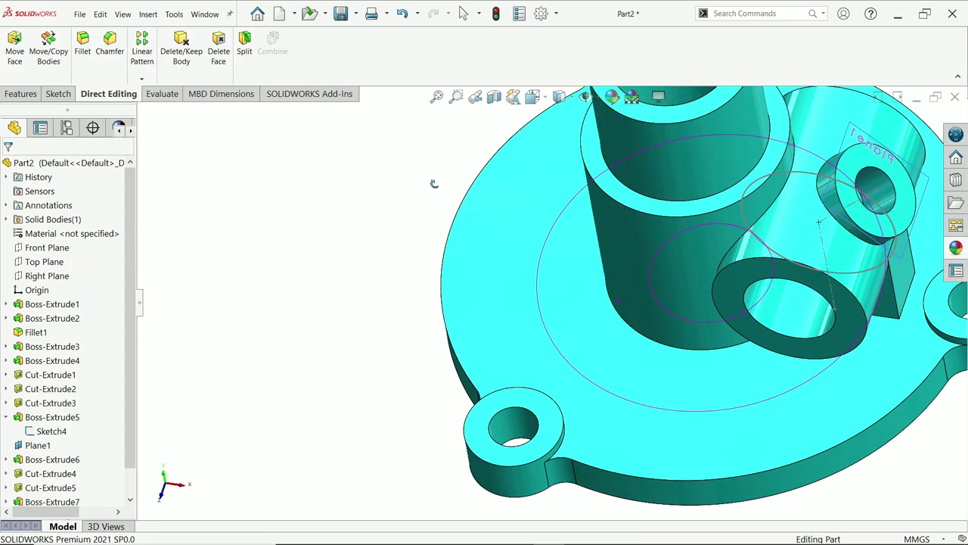
pyautogui.scroll(4, 534, 292)
pyautogui.scroll(-4, 771, 316)
pyautogui.scroll(2, 775, 284)
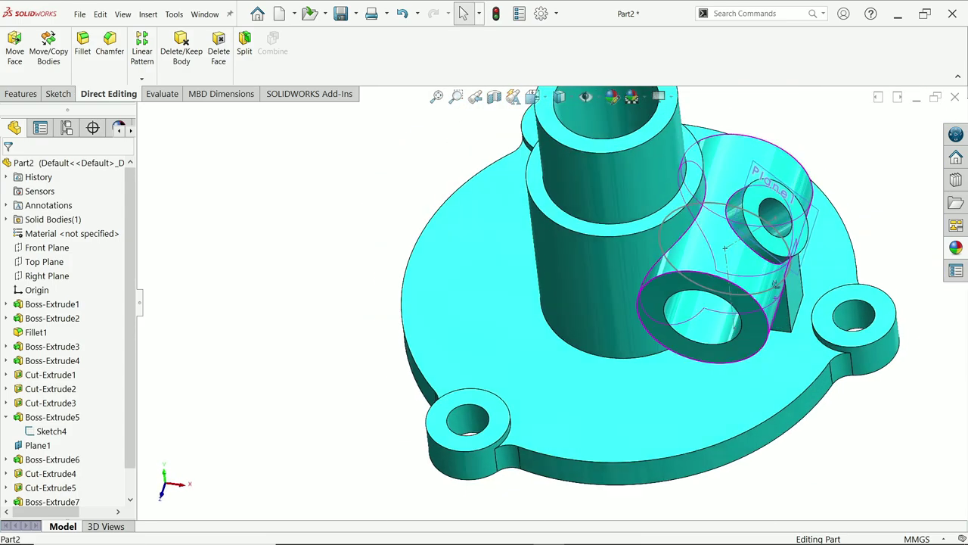
pyautogui.hotkey('ctrl', '8')
pyautogui.scroll(-3, 707, 321)
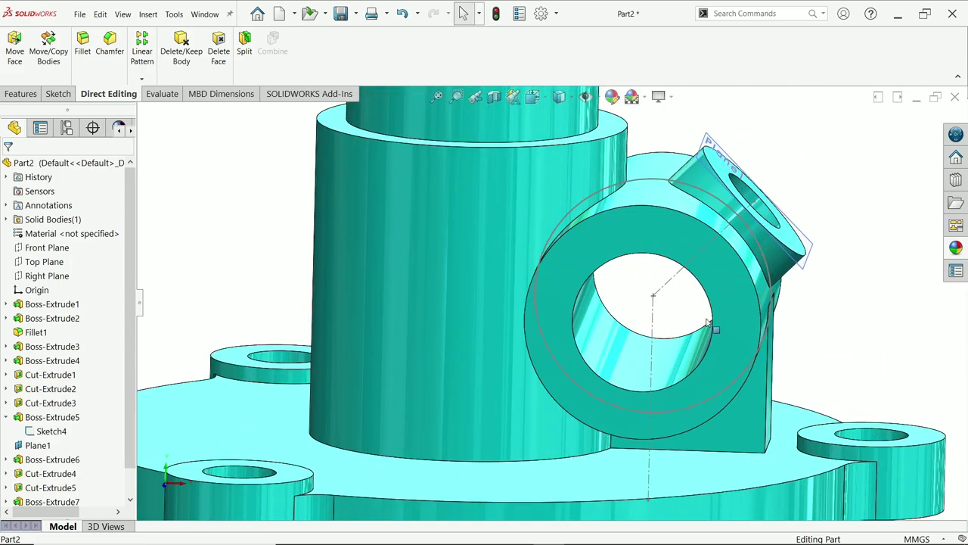
pyautogui.click(655, 320)
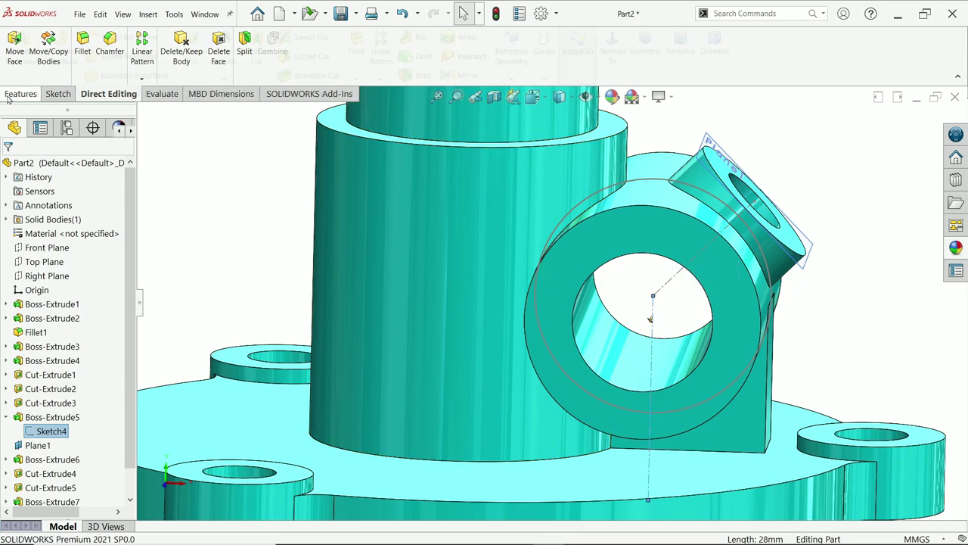
pyautogui.click(511, 56)
pyautogui.click(519, 93)
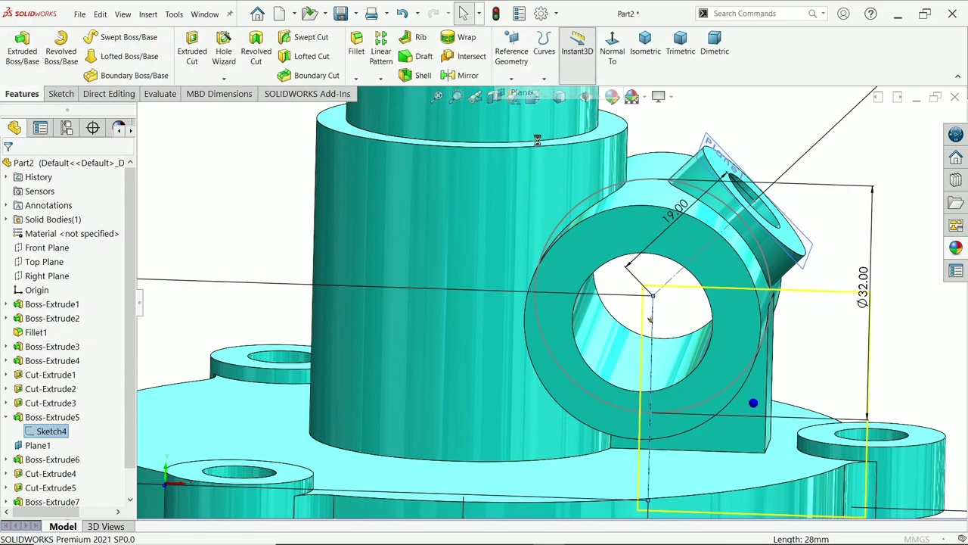
pyautogui.click(654, 297)
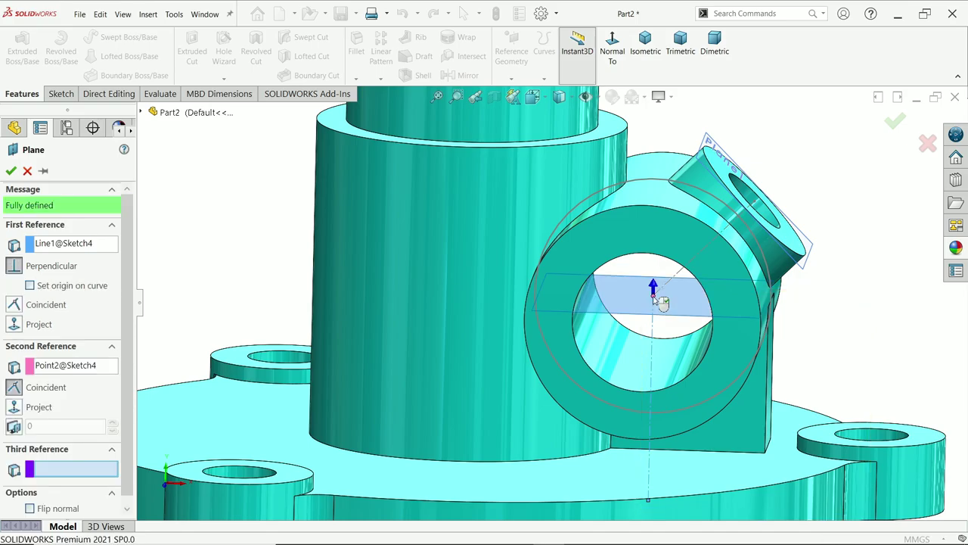
pyautogui.moveTo(660, 330); pyautogui.dragTo(662, 288, button='middle')
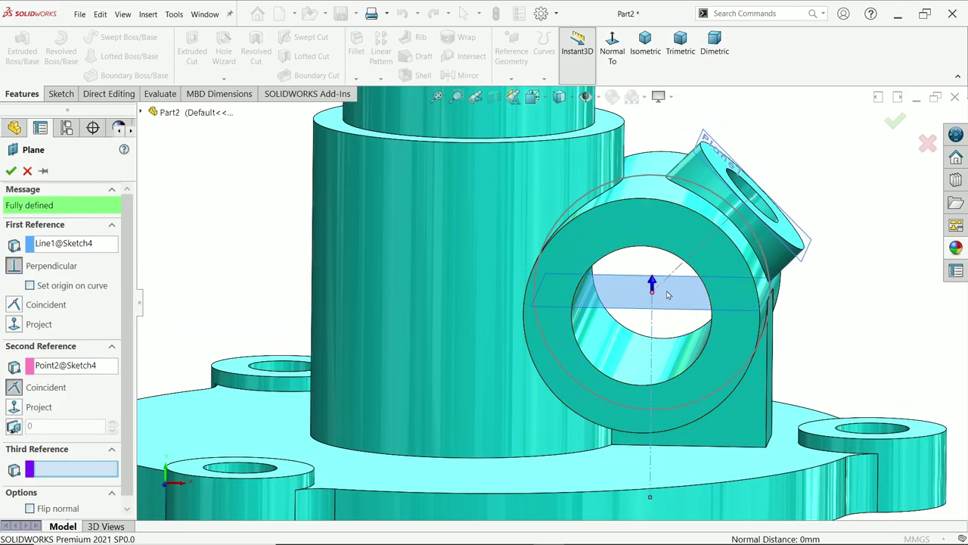
pyautogui.click(10, 171)
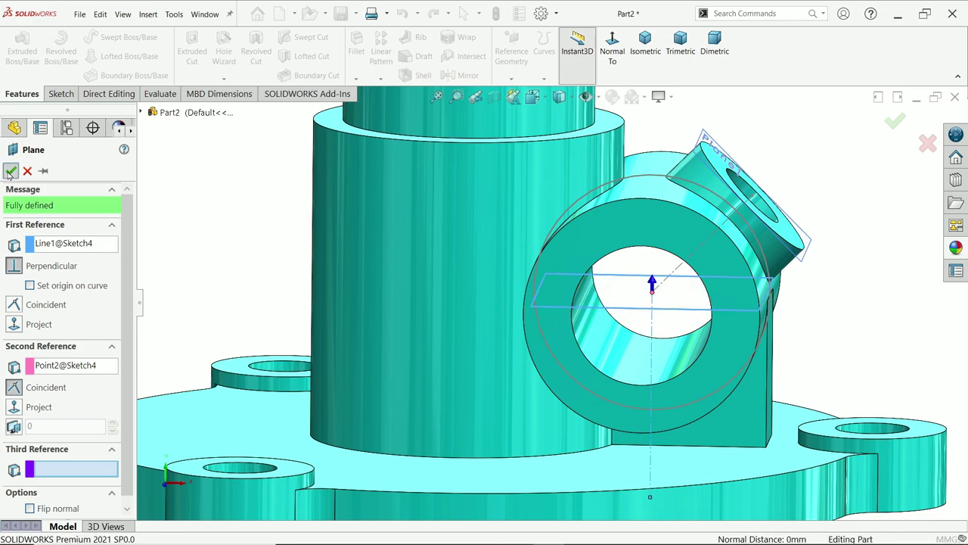
# Sketch a circle about 3.5 mm in diameter on the new horizontal plane, centred on the vertical construction line's upper endpoint
pyautogui.click(59, 93)
pyautogui.click(10, 50)
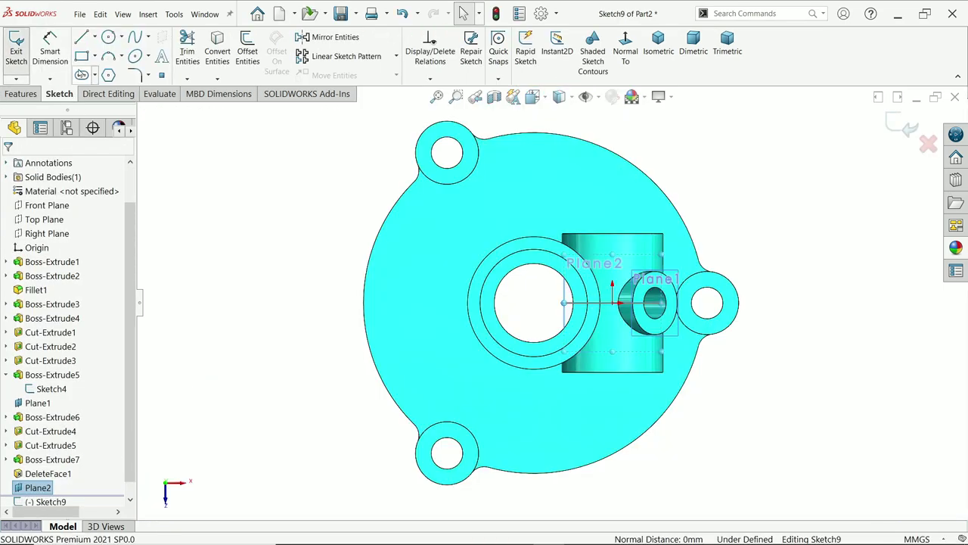
pyautogui.click(108, 37)
pyautogui.scroll(-3, 731, 330)
pyautogui.moveTo(731, 329); pyautogui.dragTo(711, 272, button='middle')
pyautogui.scroll(-3, 549, 273)
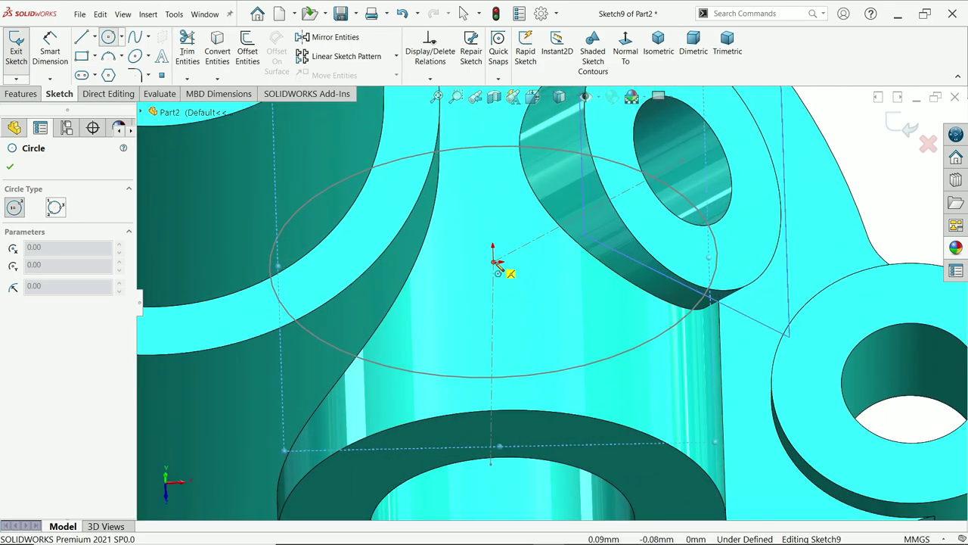
pyautogui.click(521, 277)
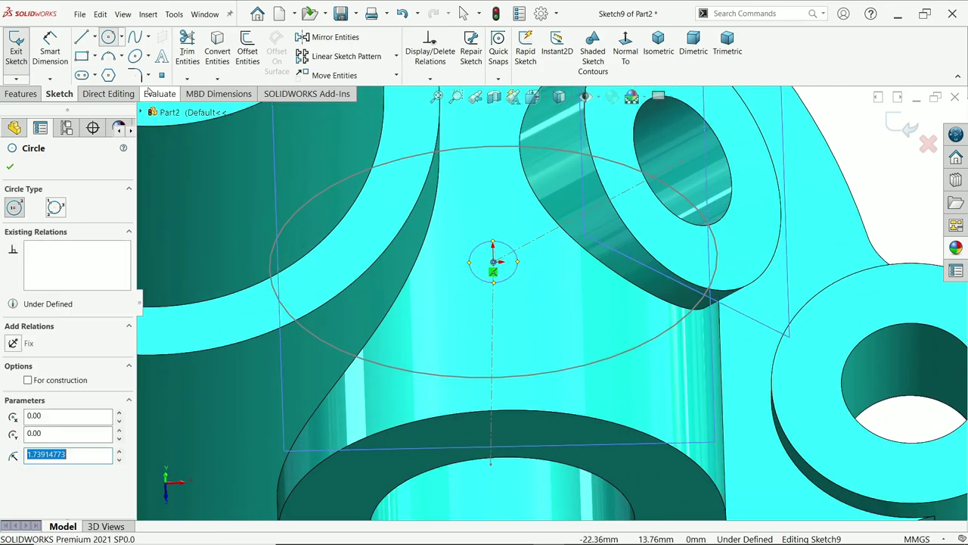
# Dimension the small circle with a diameter of 6 mm
pyautogui.click(47, 49)
pyautogui.click(517, 277)
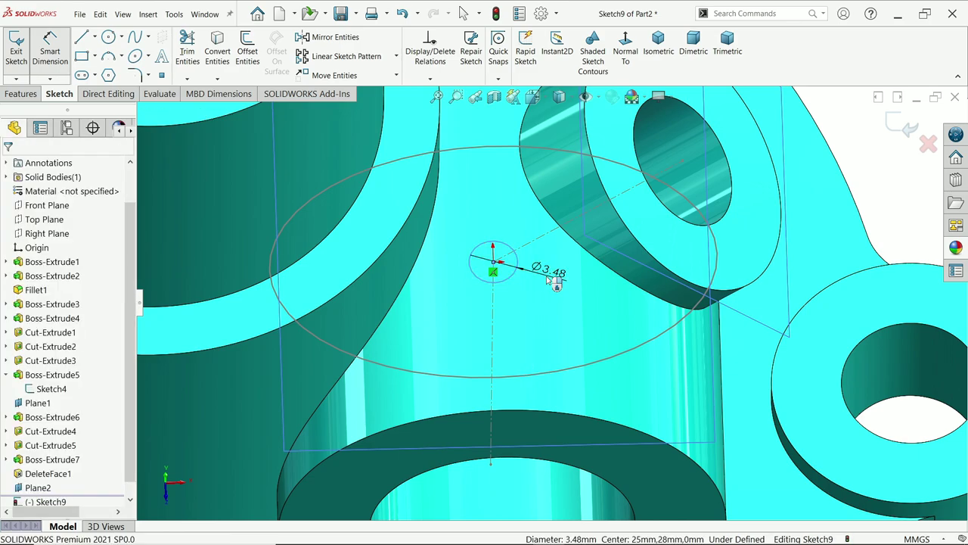
pyautogui.click(551, 275)
pyautogui.write('6')
pyautogui.press('Return')
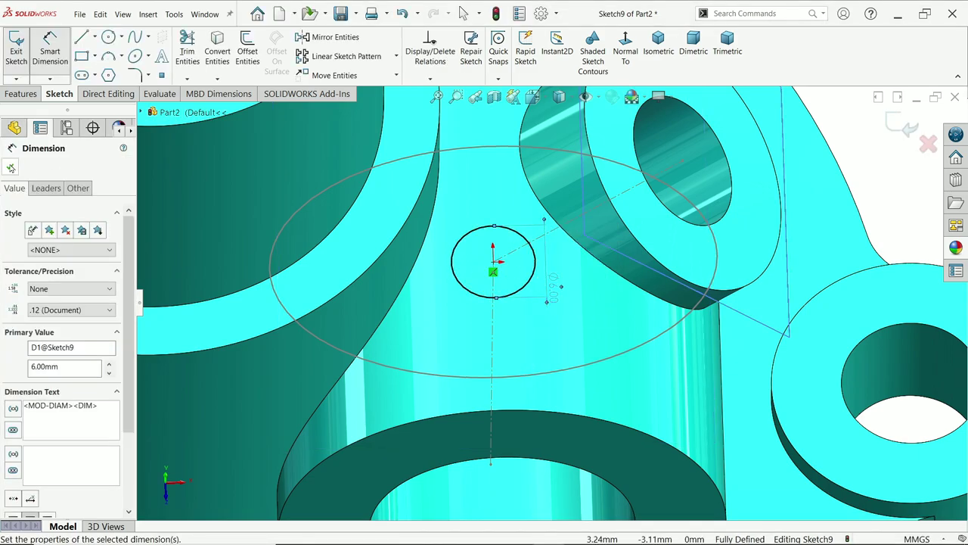
pyautogui.click(10, 165)
# Cut the 6 mm circle downward through the horizontal cylinder's wall and the base with a Through All extruded cut
pyautogui.moveTo(208, 190); pyautogui.dragTo(636, 249, button='middle')
pyautogui.scroll(5, 648, 340)
pyautogui.moveTo(649, 340); pyautogui.dragTo(583, 219, button='middle')
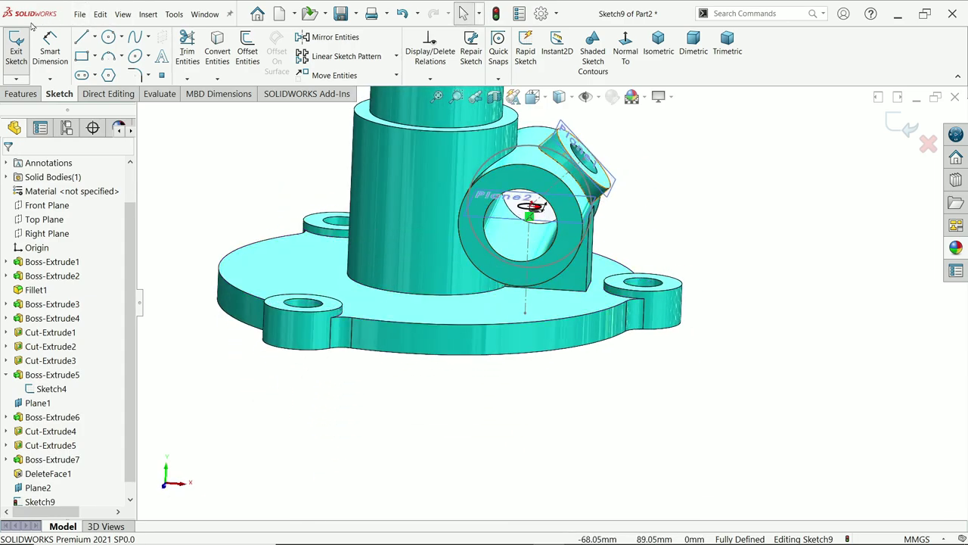
pyautogui.click(21, 94)
pyautogui.click(192, 55)
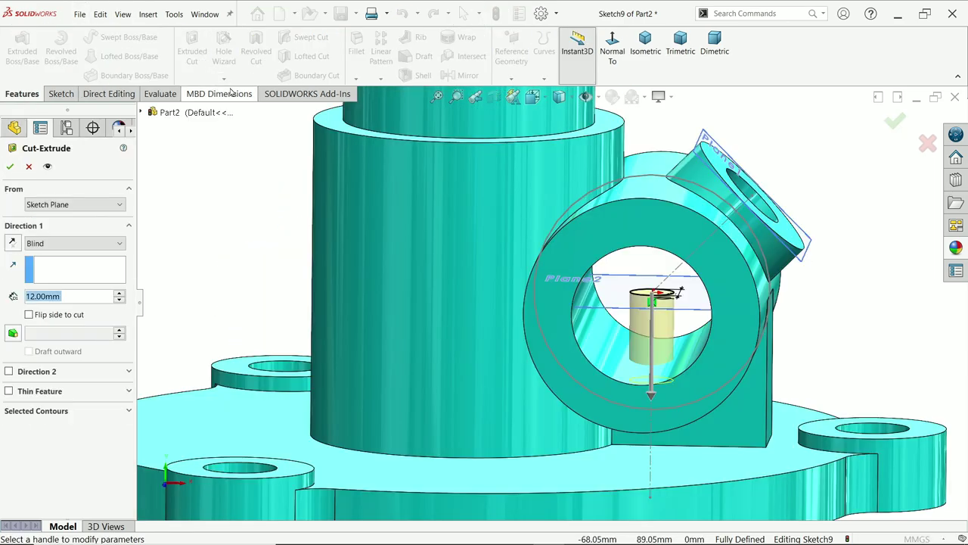
pyautogui.click(51, 243)
pyautogui.click(45, 266)
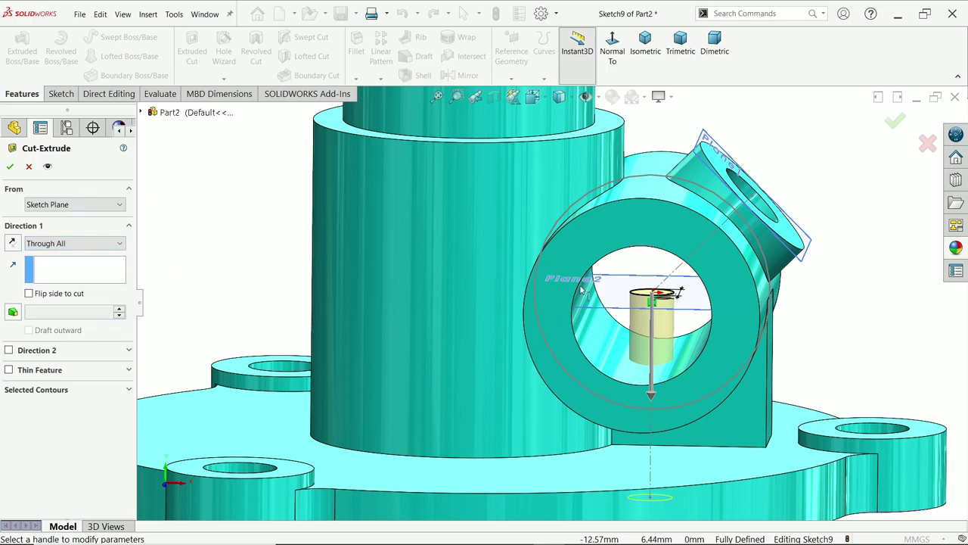
pyautogui.scroll(3, 530, 318)
pyautogui.moveTo(680, 393); pyautogui.dragTo(688, 262, button='middle')
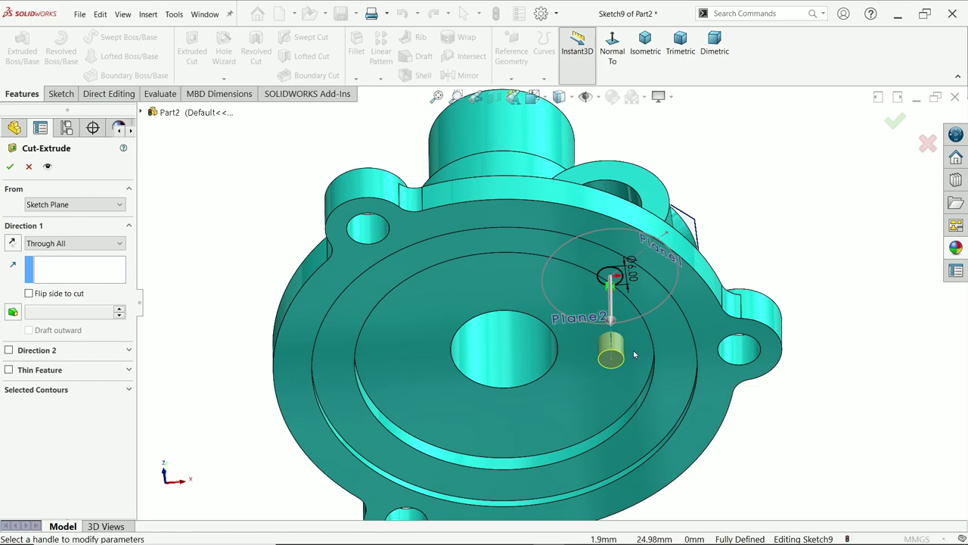
pyautogui.click(10, 166)
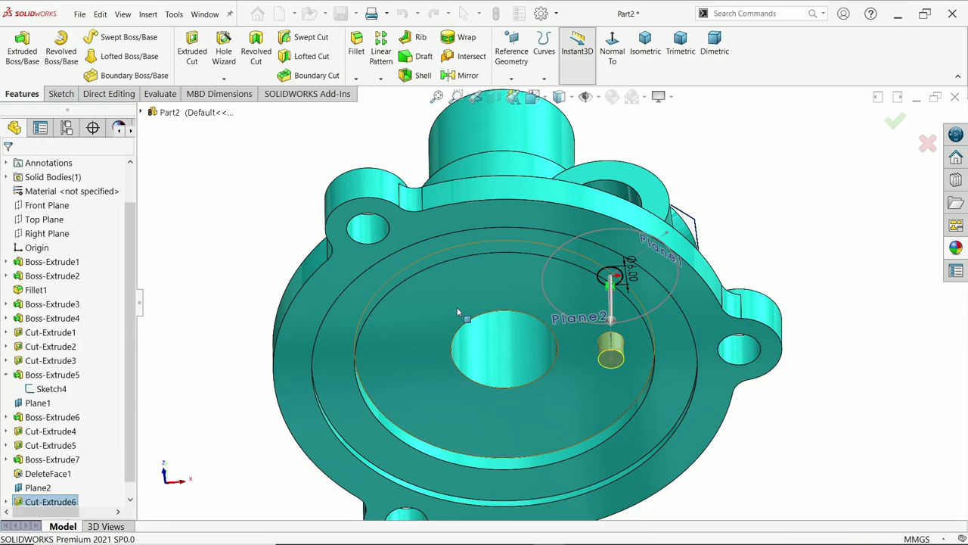
# Hide Sketch4 and both reference planes, Plane1 and Plane2
pyautogui.click(659, 313)
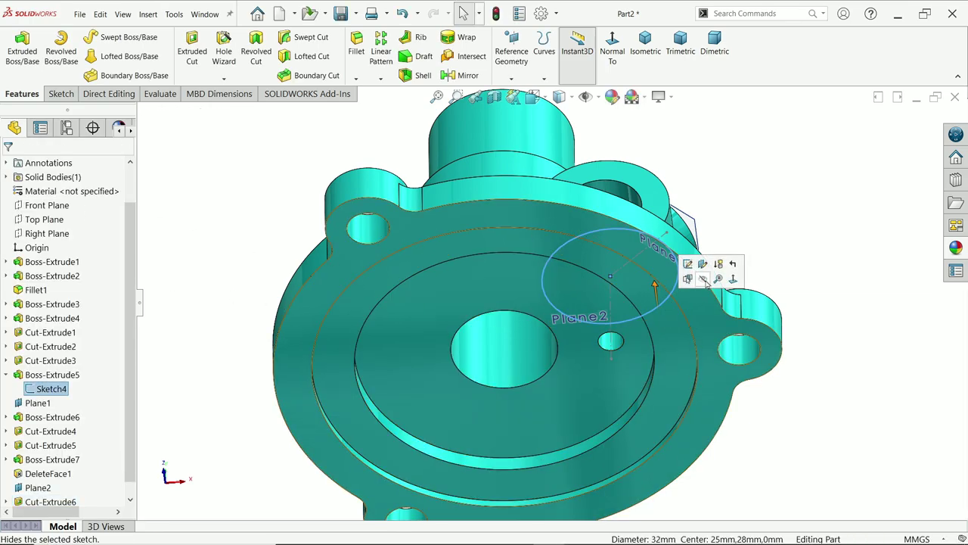
pyautogui.click(704, 280)
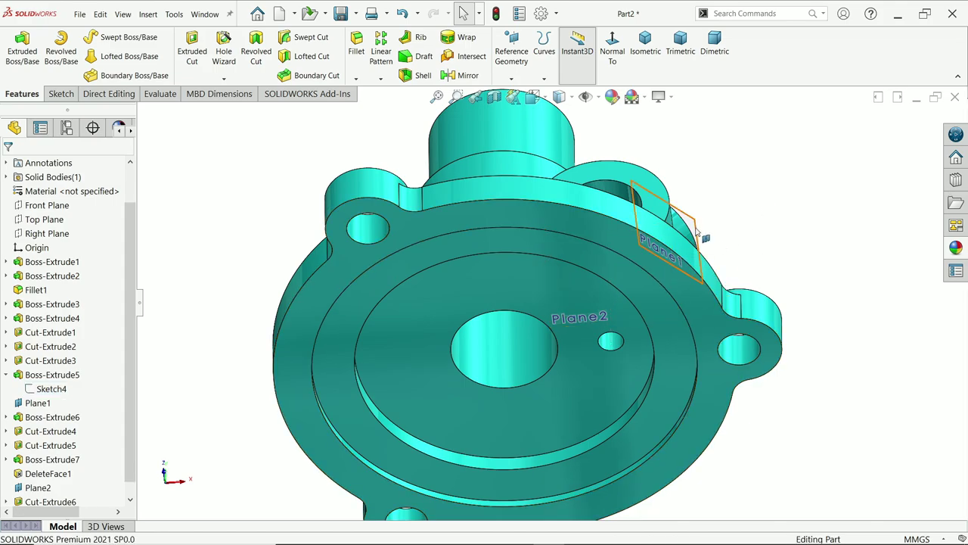
pyautogui.click(697, 233)
pyautogui.click(758, 198)
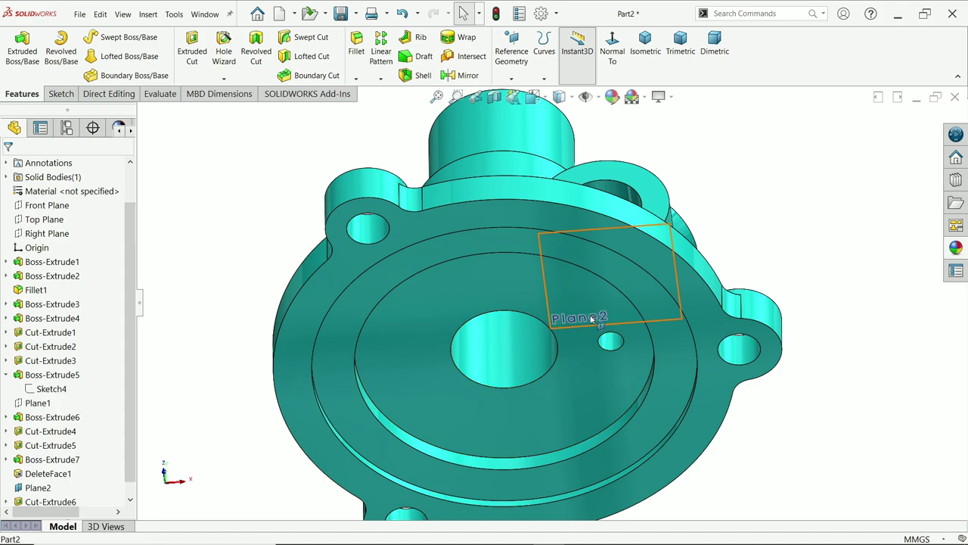
pyautogui.click(601, 321)
pyautogui.click(649, 286)
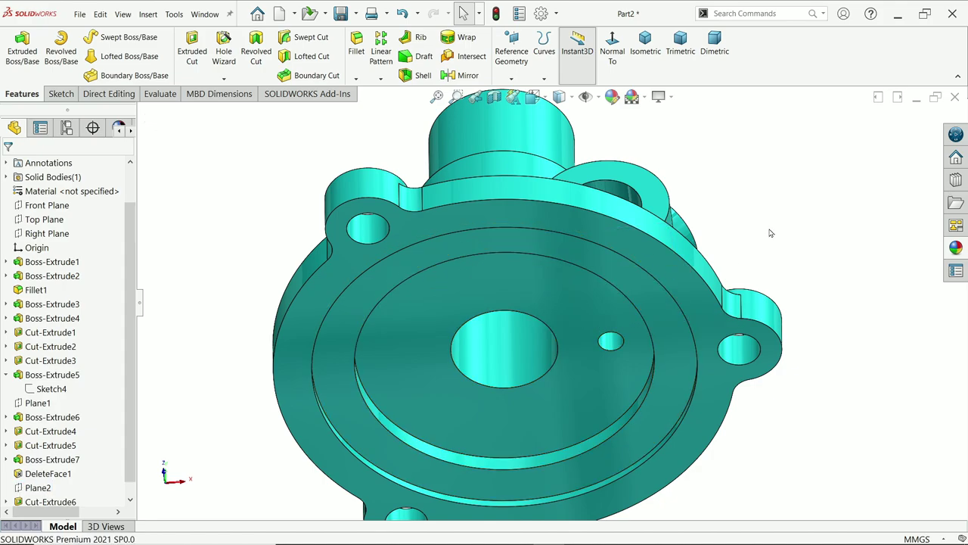
# Inspect the part's internal bores in a section view on the Front Plane, and restore the full isometric view
pyautogui.moveTo(771, 233); pyautogui.dragTo(665, 398, button='middle')
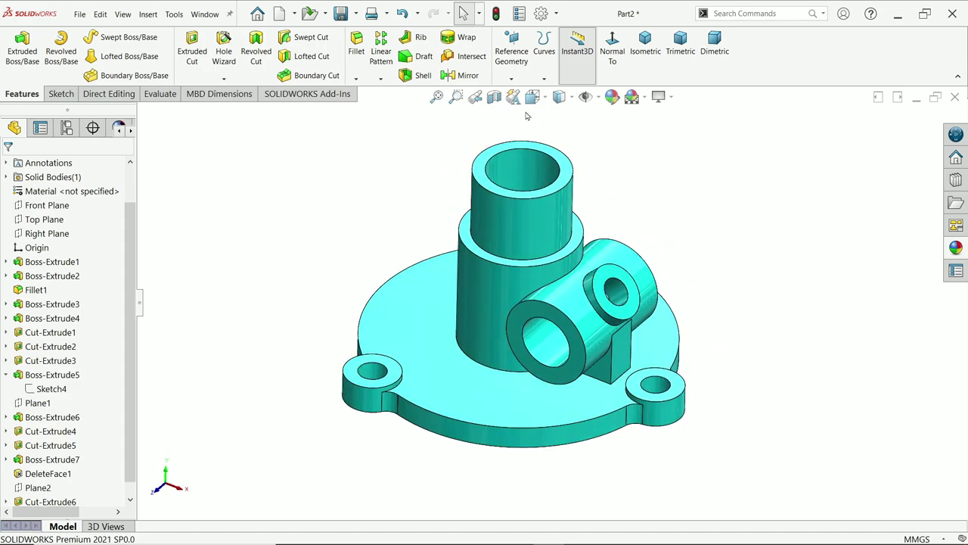
pyautogui.click(495, 96)
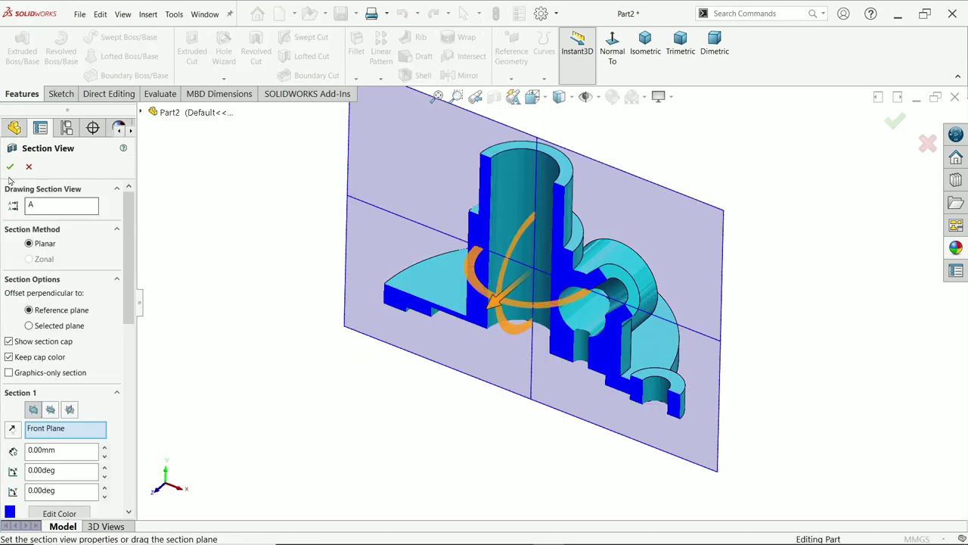
pyautogui.click(9, 166)
pyautogui.scroll(-3, 609, 348)
pyautogui.moveTo(609, 348); pyautogui.dragTo(542, 315, button='middle')
pyautogui.scroll(-3, 636, 242)
pyautogui.scroll(3, 586, 286)
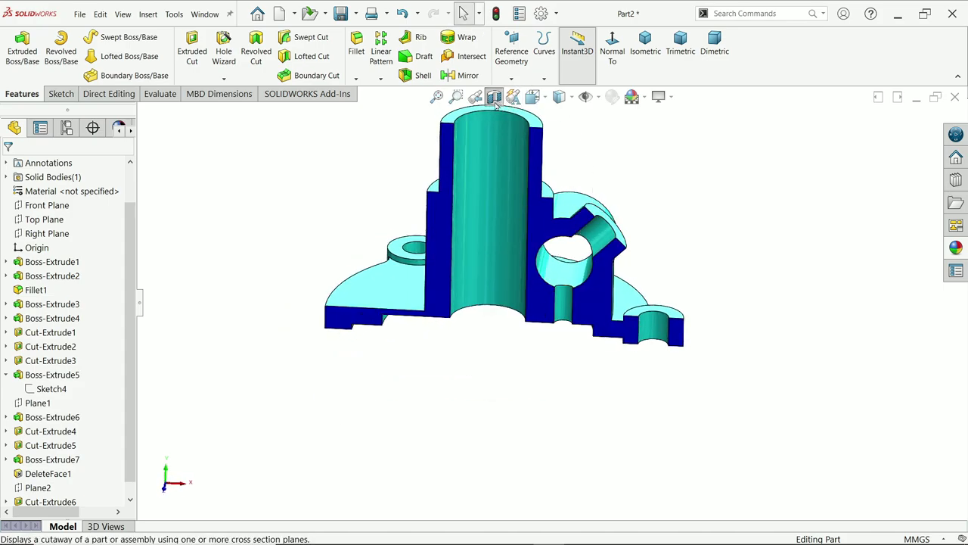
pyautogui.click(494, 96)
pyautogui.click(647, 66)
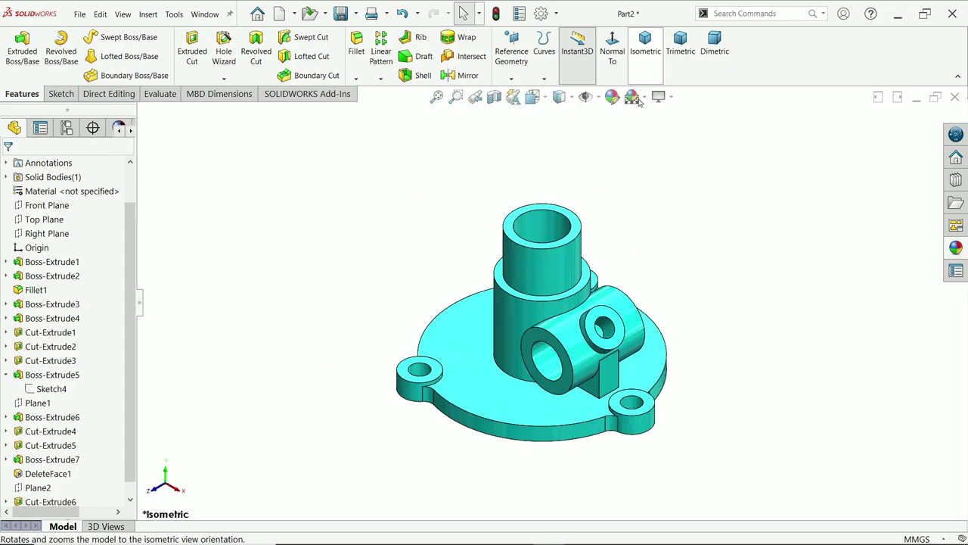
# Switch to the Exercise 173.1.PNG drawing in the image viewer to consult the remaining dimensions
pyautogui.hotkey('alt', 'Tab')
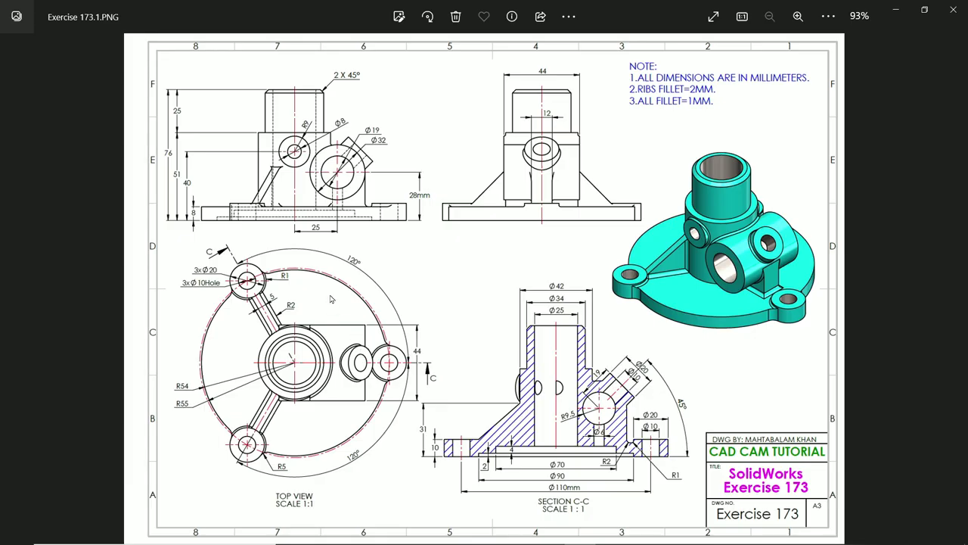
# Examine the front, top and section views for the side boss's dimensions, and return to the part in SolidWorks
pyautogui.keyDown('ctrl'); pyautogui.scroll(5, 331, 299); pyautogui.keyUp('ctrl')
pyautogui.moveTo(257, 184); pyautogui.dragTo(345, 191)
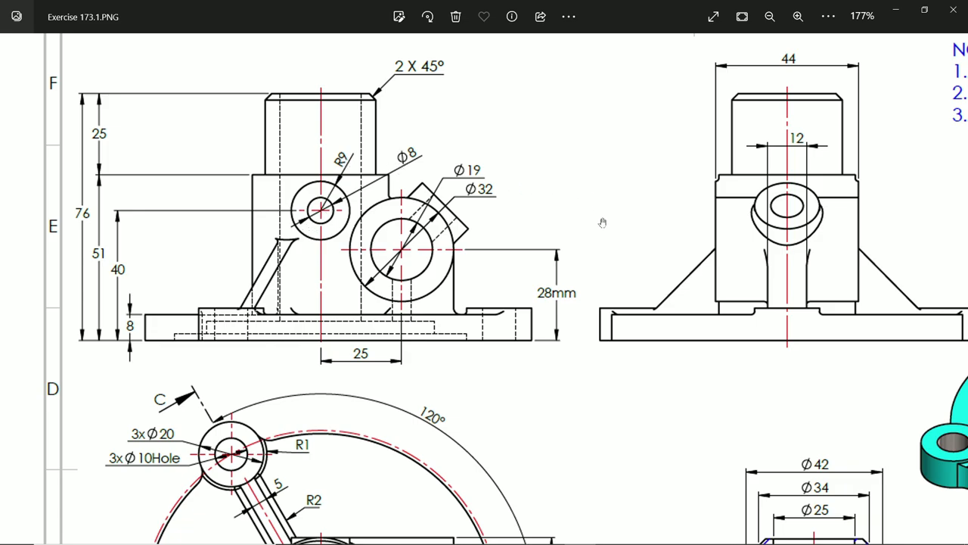
pyautogui.moveTo(603, 223)
pyautogui.mouseDown()
pyautogui.moveTo(527, 91)
pyautogui.moveTo(538, 271)
pyautogui.mouseUp()
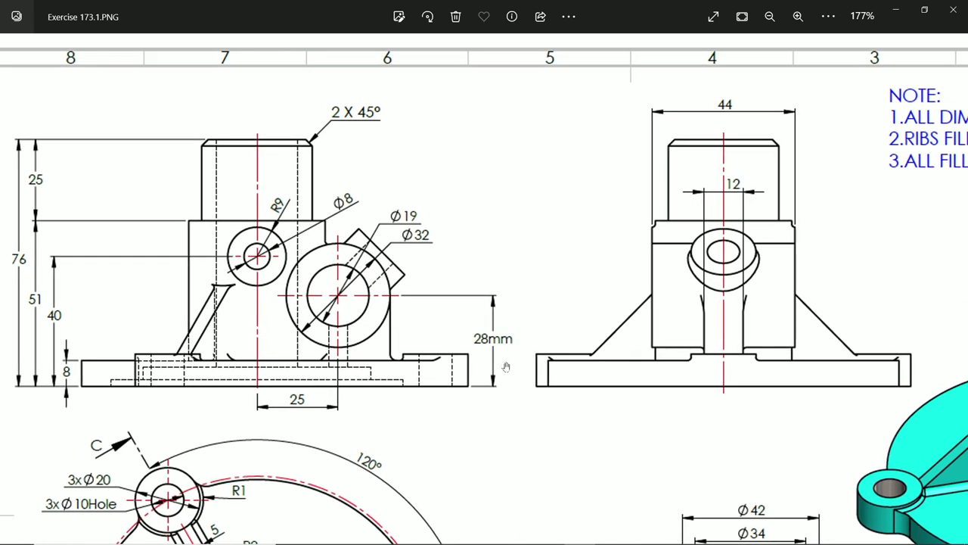
pyautogui.moveTo(506, 367); pyautogui.dragTo(499, 342)
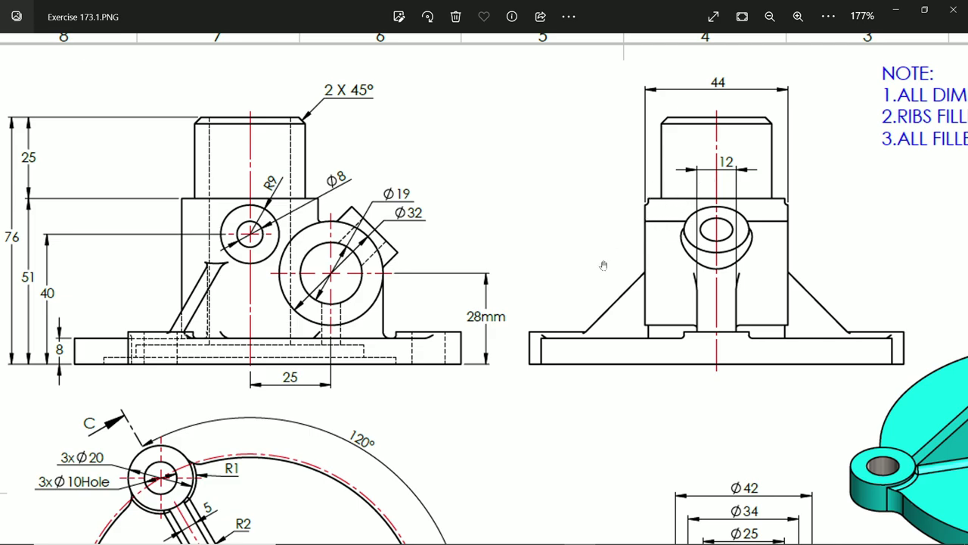
pyautogui.moveTo(604, 265); pyautogui.dragTo(669, 118)
pyautogui.moveTo(461, 345); pyautogui.dragTo(539, 196)
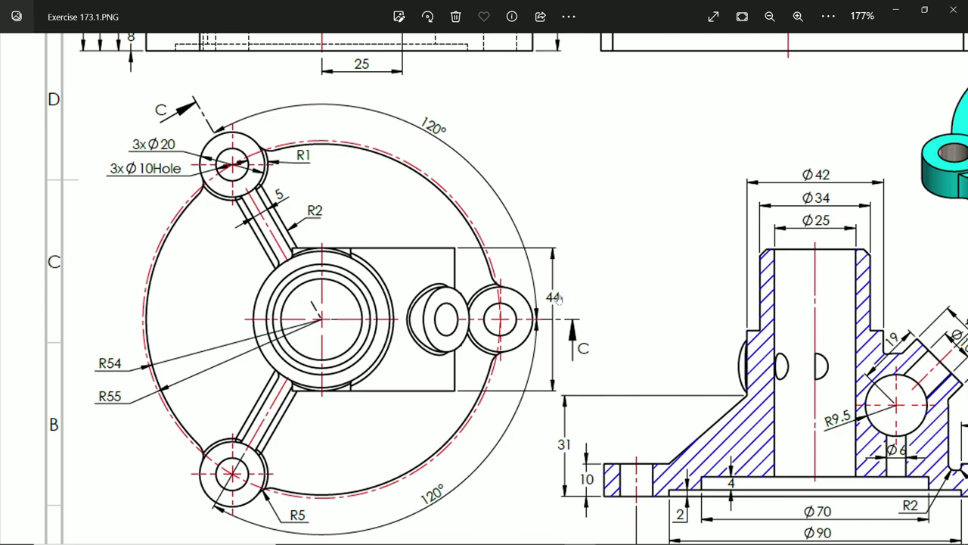
pyautogui.moveTo(534, 268)
pyautogui.mouseDown()
pyautogui.moveTo(532, 442)
pyautogui.moveTo(534, 291)
pyautogui.mouseUp()
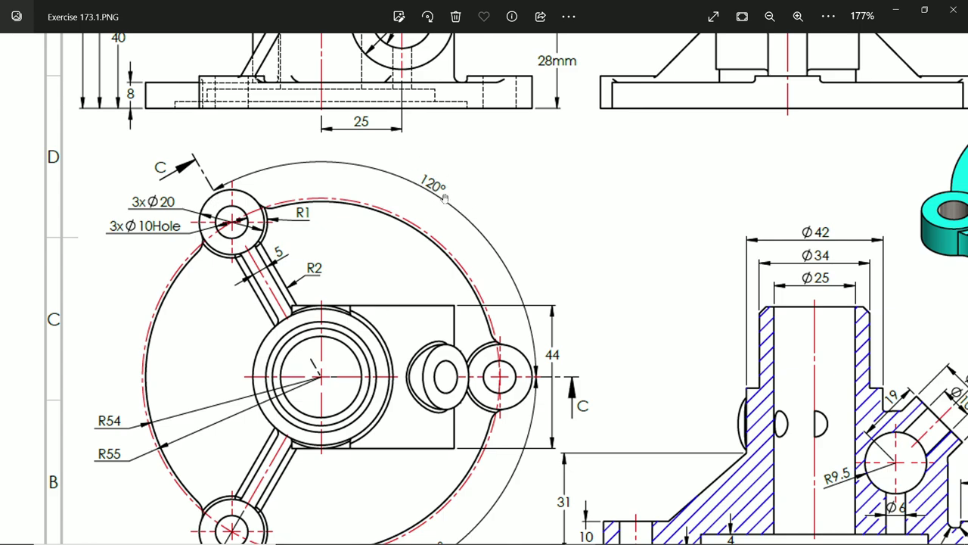
pyautogui.scroll(2, 326, 307)
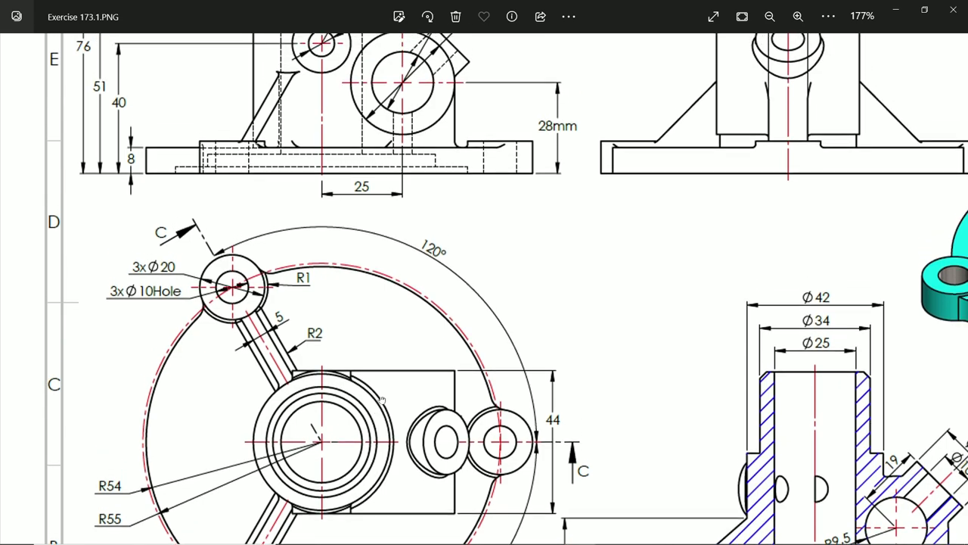
pyautogui.moveTo(386, 411); pyautogui.dragTo(349, 254)
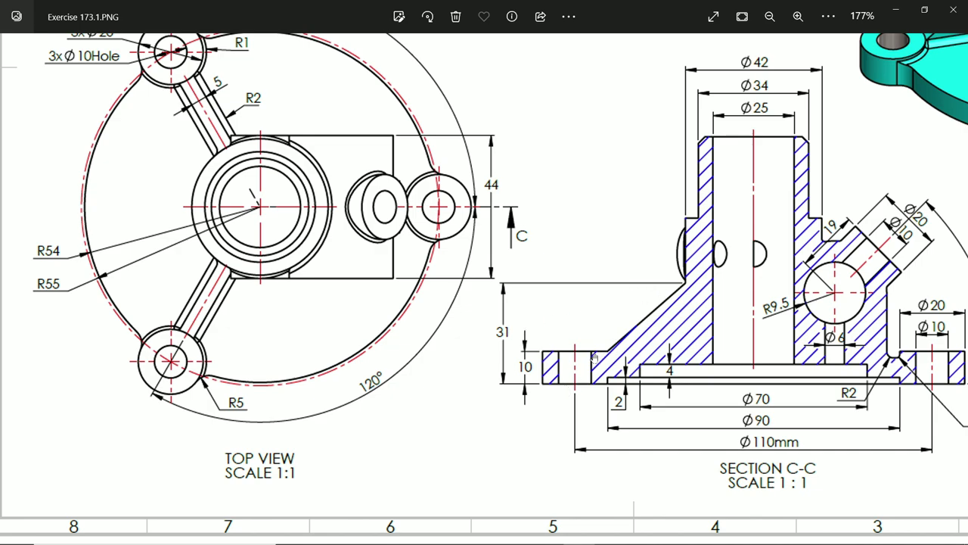
pyautogui.moveTo(637, 346); pyautogui.dragTo(569, 351)
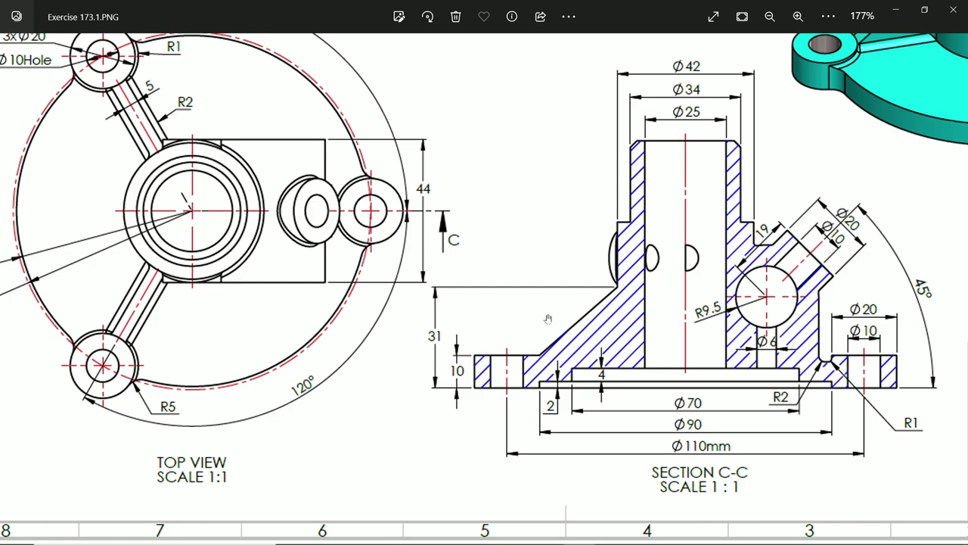
pyautogui.moveTo(191, 231); pyautogui.dragTo(216, 330)
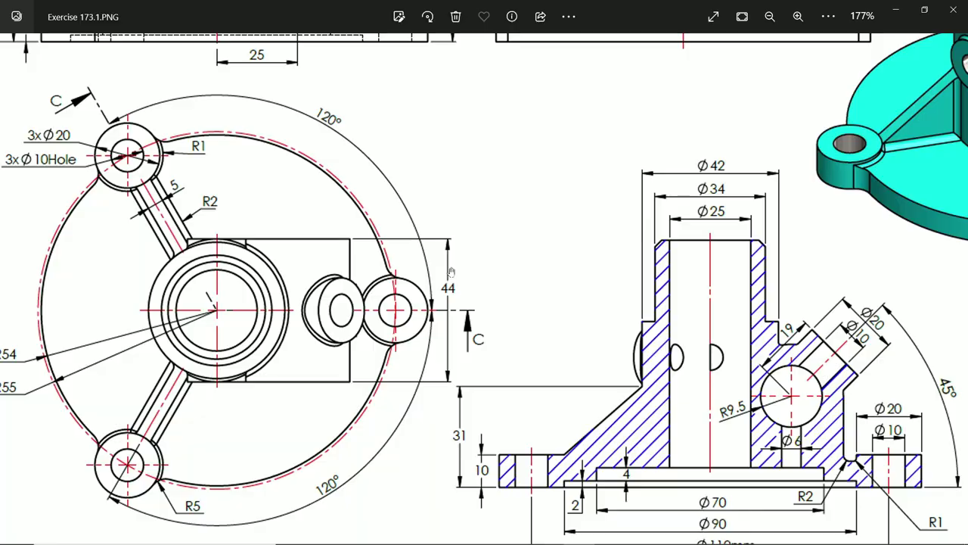
pyautogui.moveTo(463, 276)
pyautogui.mouseDown()
pyautogui.moveTo(539, 319)
pyautogui.moveTo(559, 387)
pyautogui.moveTo(562, 454)
pyautogui.moveTo(595, 363)
pyautogui.mouseUp()
pyautogui.scroll(1, 595, 363)
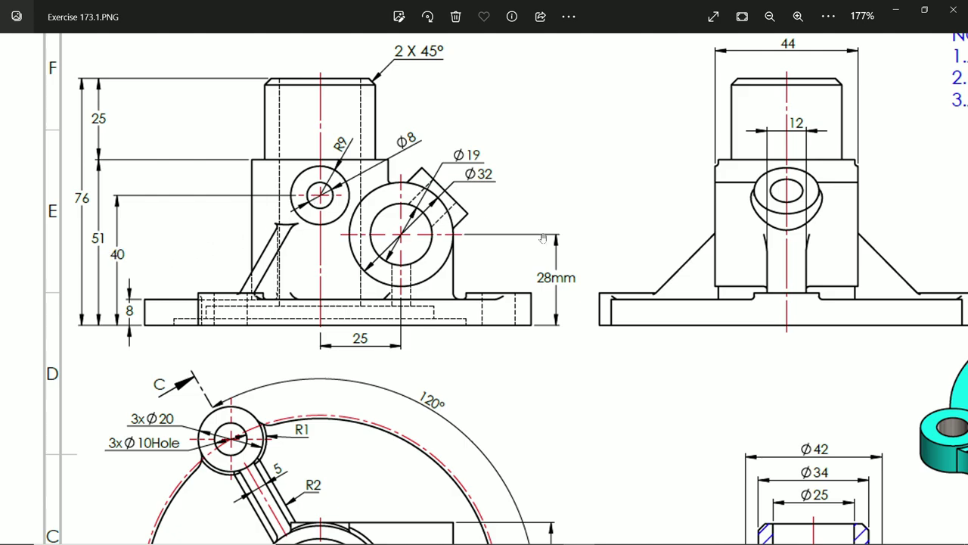
pyautogui.click(896, 10)
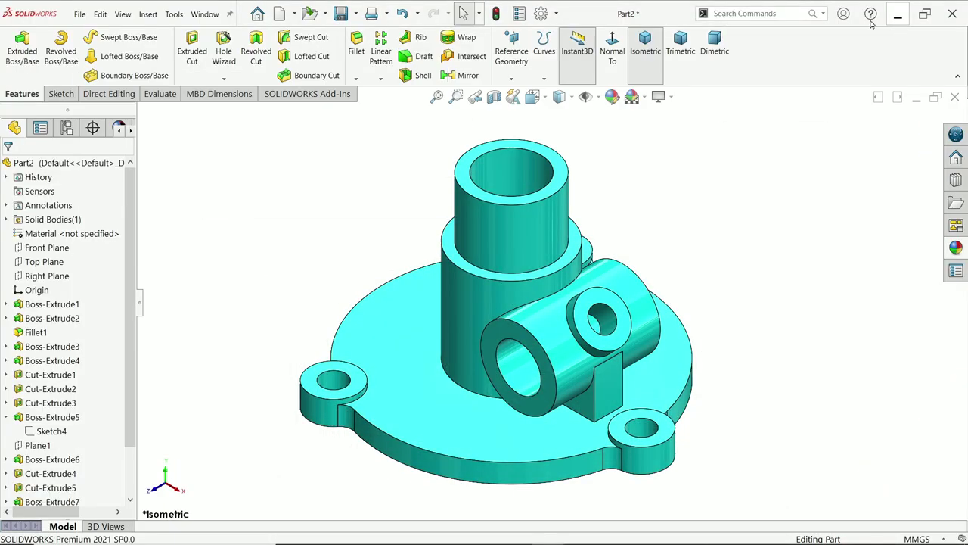
# Sketch a circle about 19 mm in diameter on the Front Plane, centred directly above the origin on the upper cylinder
pyautogui.click(48, 249)
pyautogui.click(66, 231)
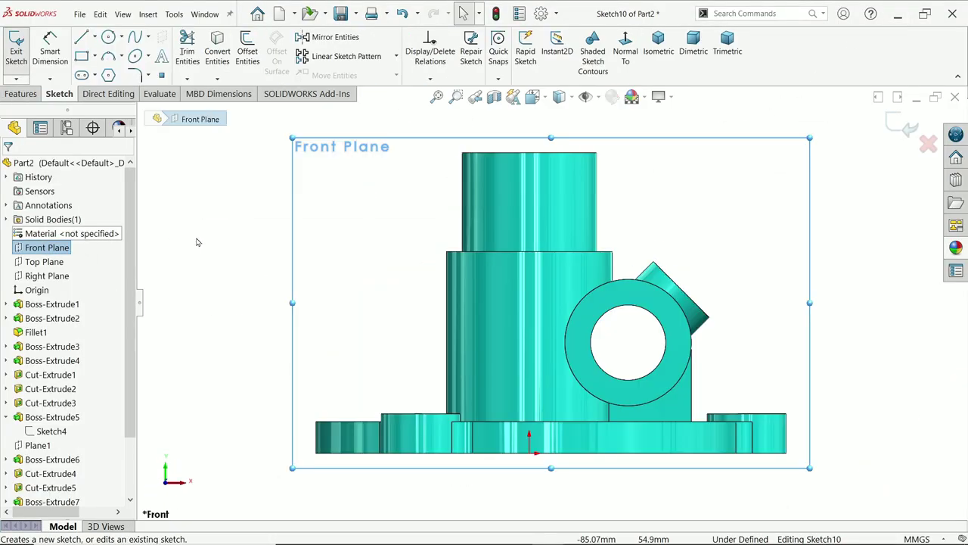
pyautogui.click(108, 36)
pyautogui.click(529, 209)
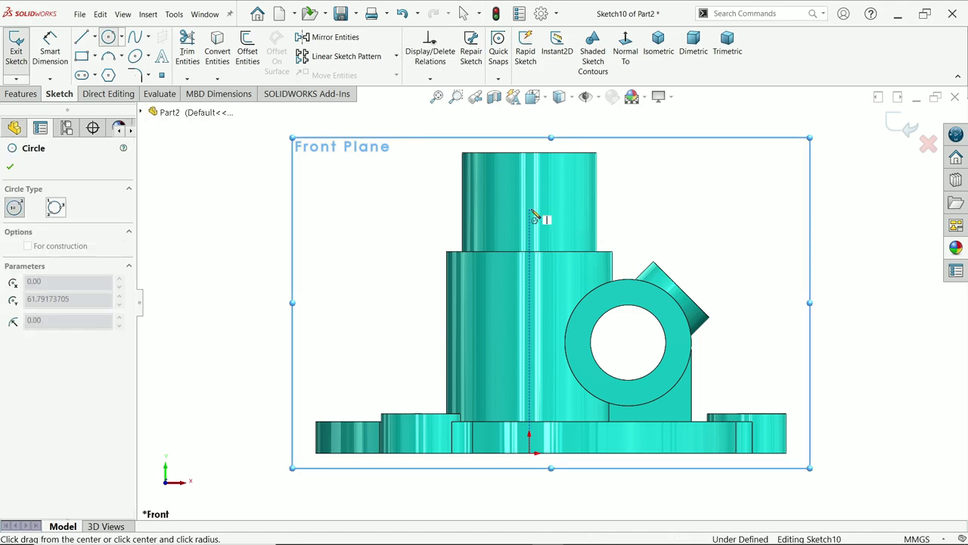
pyautogui.click(571, 219)
# Dimension the circle's diameter at 18 mm
pyautogui.click(50, 49)
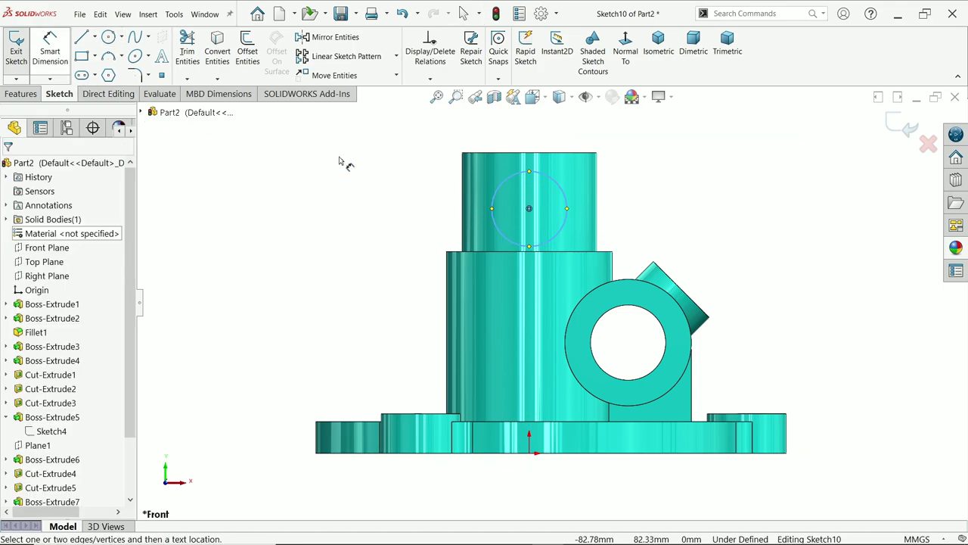
pyautogui.click(565, 199)
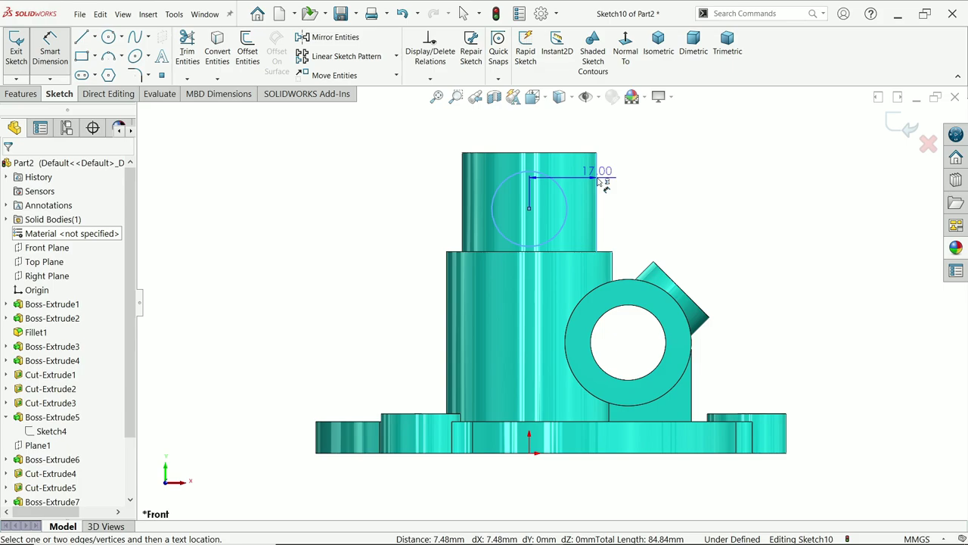
pyautogui.press('Escape')
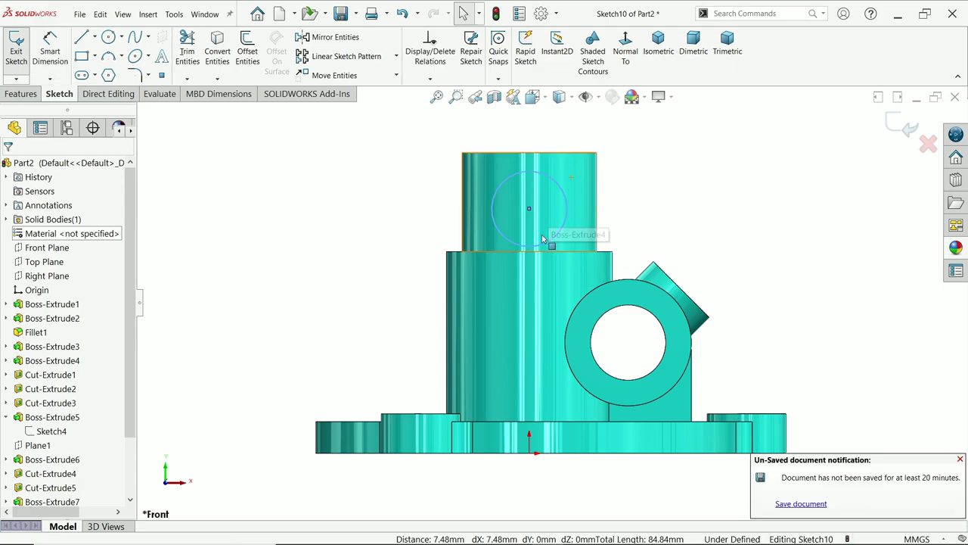
pyautogui.click(961, 460)
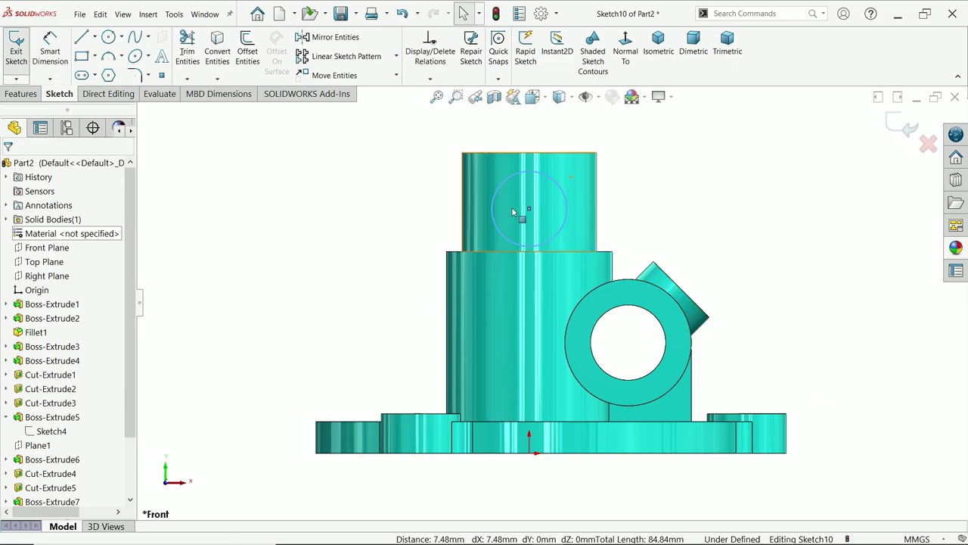
pyautogui.click(50, 50)
pyautogui.click(566, 204)
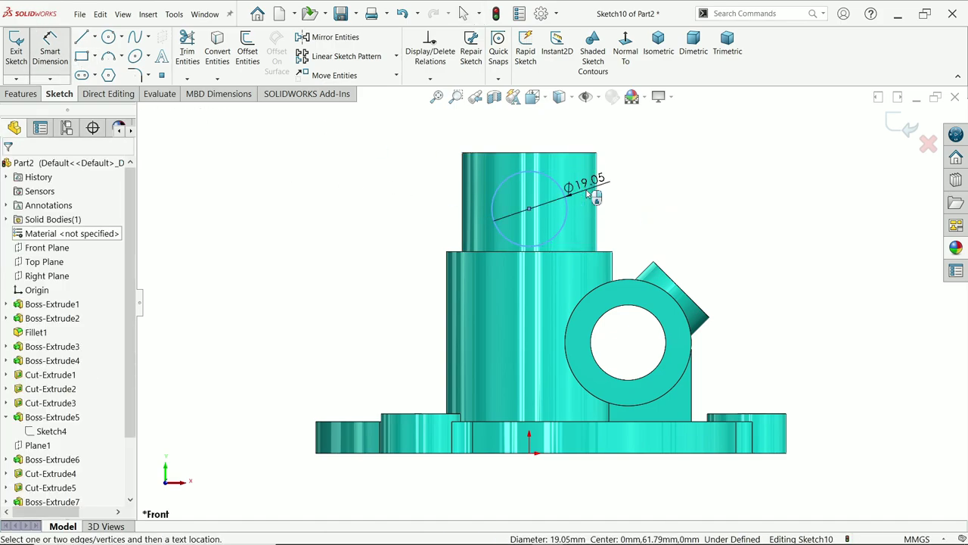
pyautogui.click(584, 189)
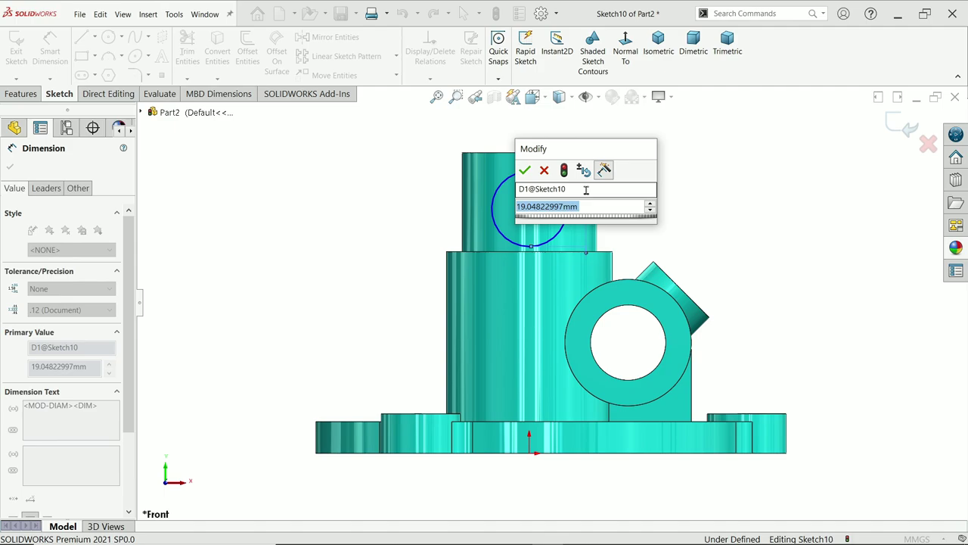
pyautogui.write('18')
pyautogui.press('Return')
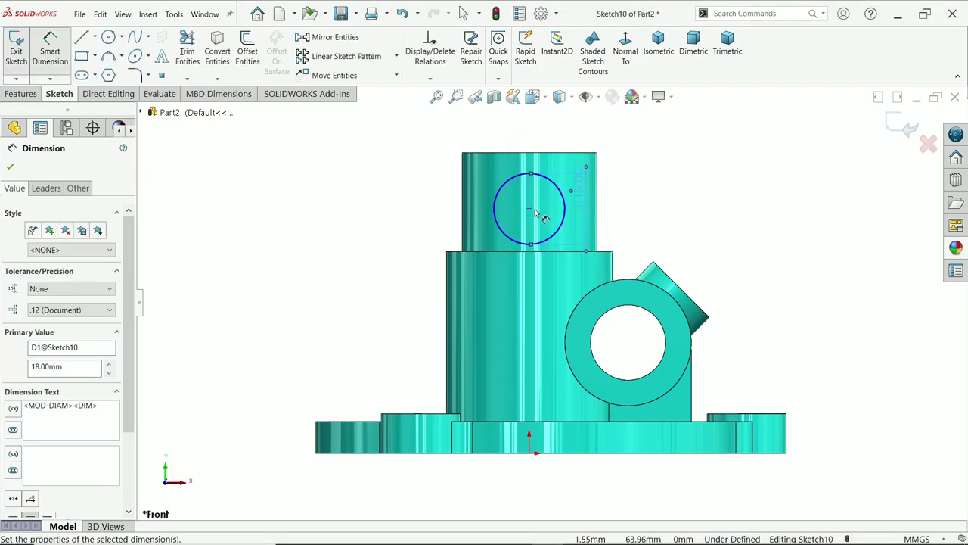
# Dimension the circle's centre 41 mm above the origin
pyautogui.click(529, 211)
pyautogui.click(529, 452)
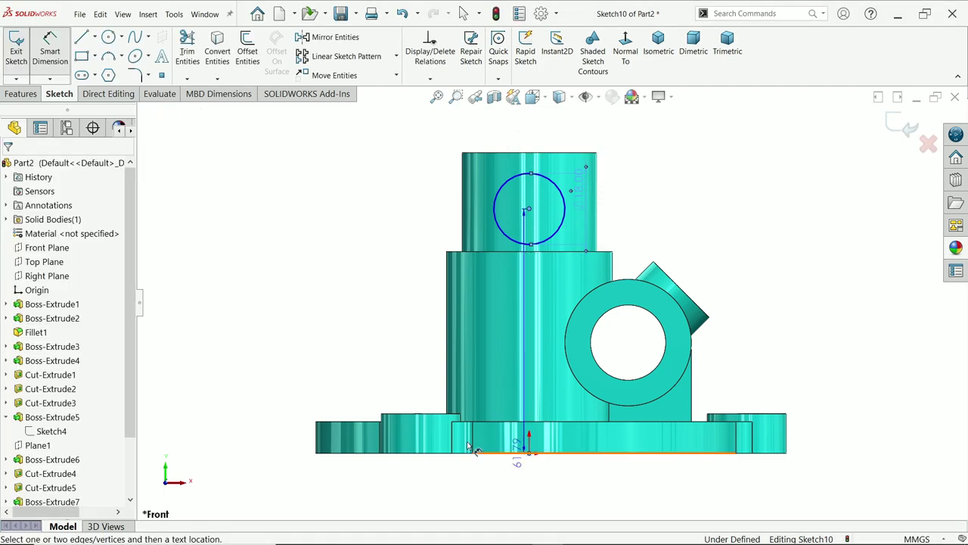
pyautogui.click(263, 371)
pyautogui.write('41')
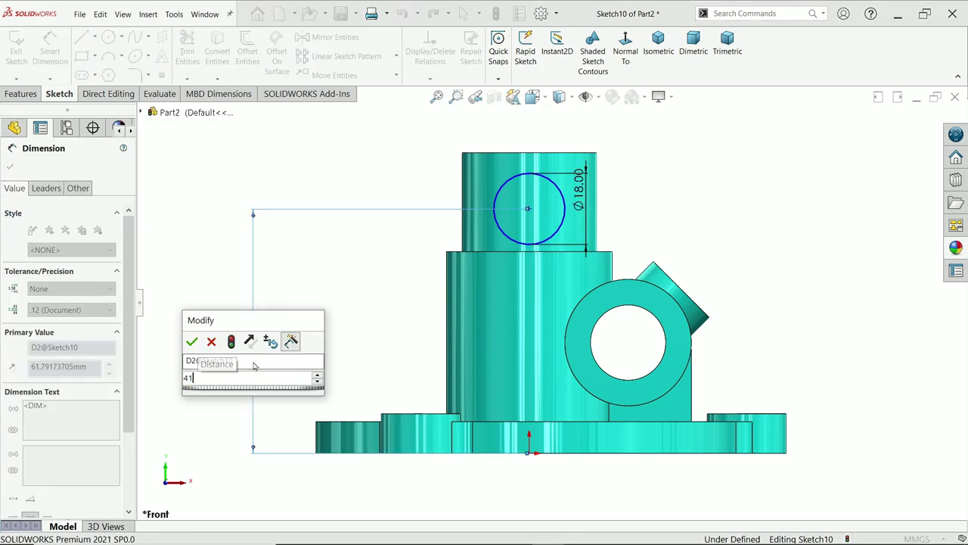
pyautogui.press('Escape')
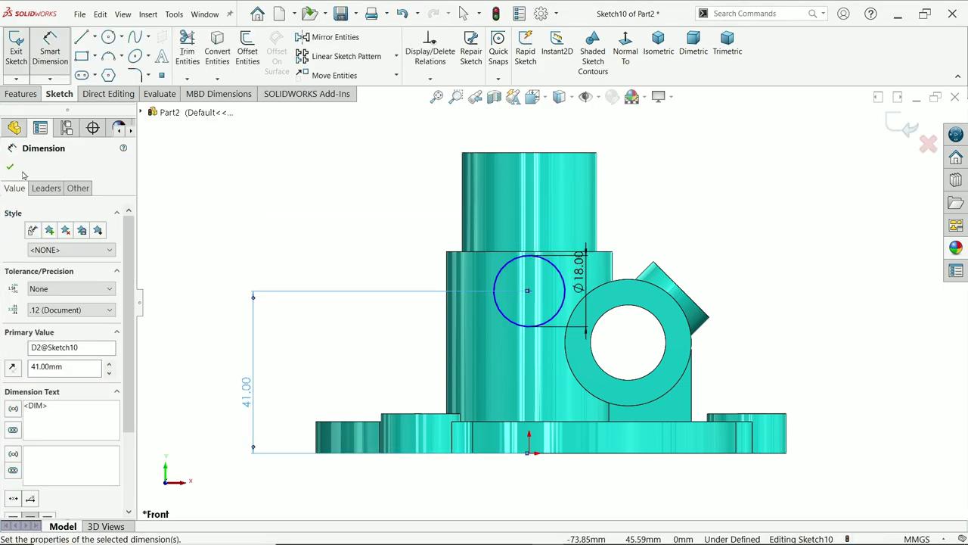
pyautogui.click(10, 166)
# Set the height of the circle's centre above the origin to 40 mm
pyautogui.scroll(-2, 499, 390)
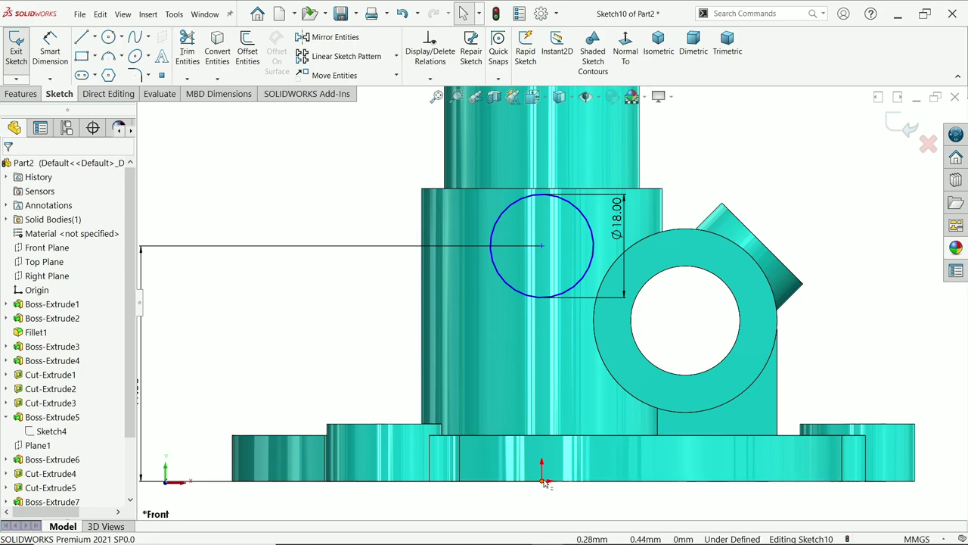
pyautogui.scroll(2, 324, 376)
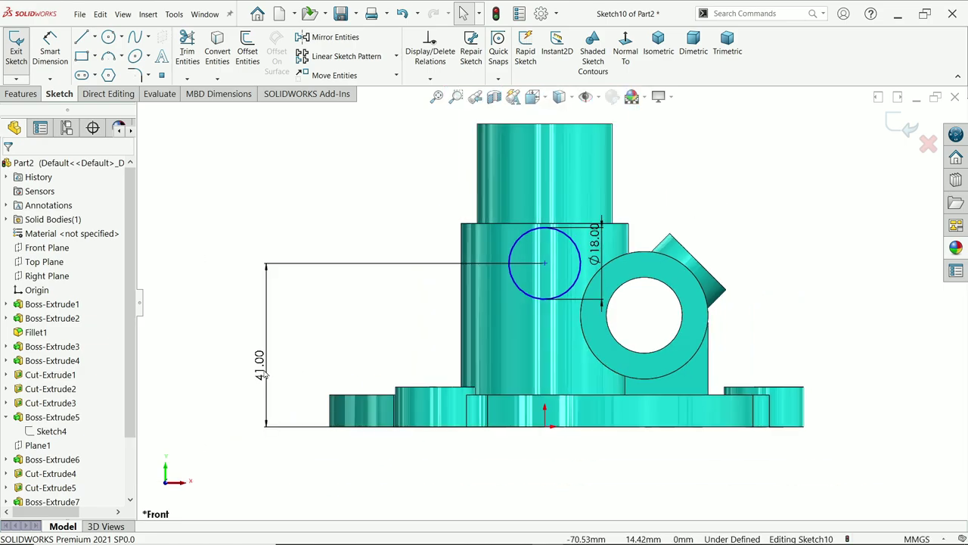
pyautogui.scroll(-2, 299, 369)
pyautogui.doubleClick(294, 354)
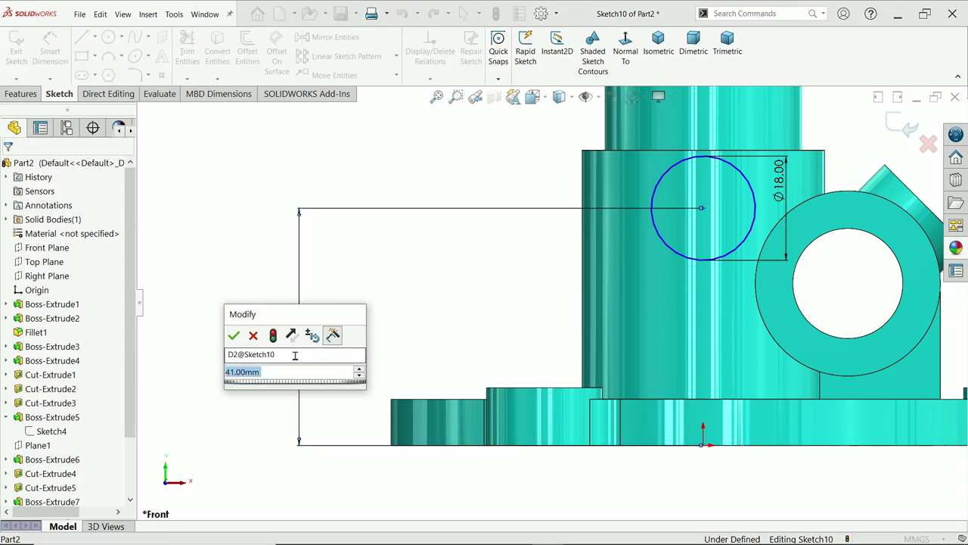
pyautogui.write('40')
pyautogui.press('Return')
pyautogui.click(471, 313)
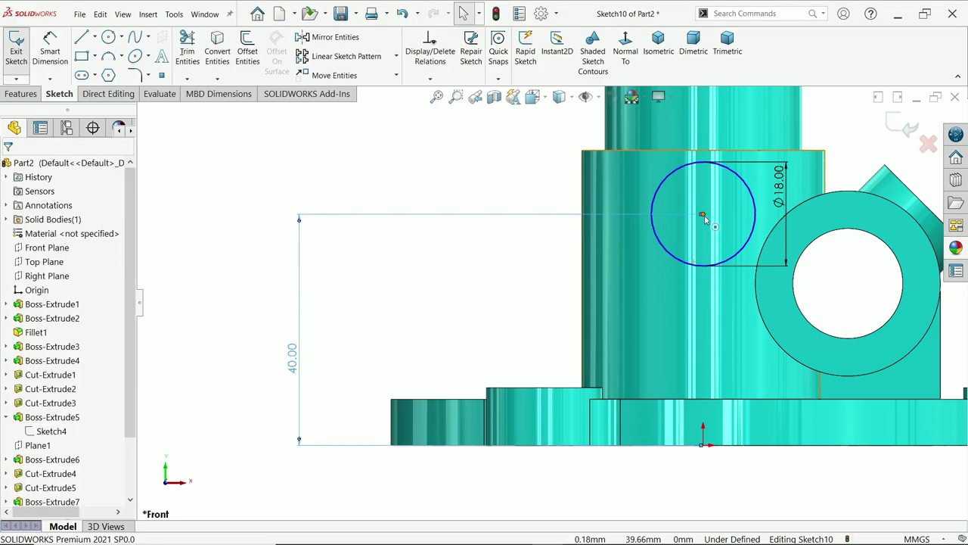
# Add a Vertical relation between the circle's centre and the origin, and return to the isometric view
pyautogui.click(703, 217)
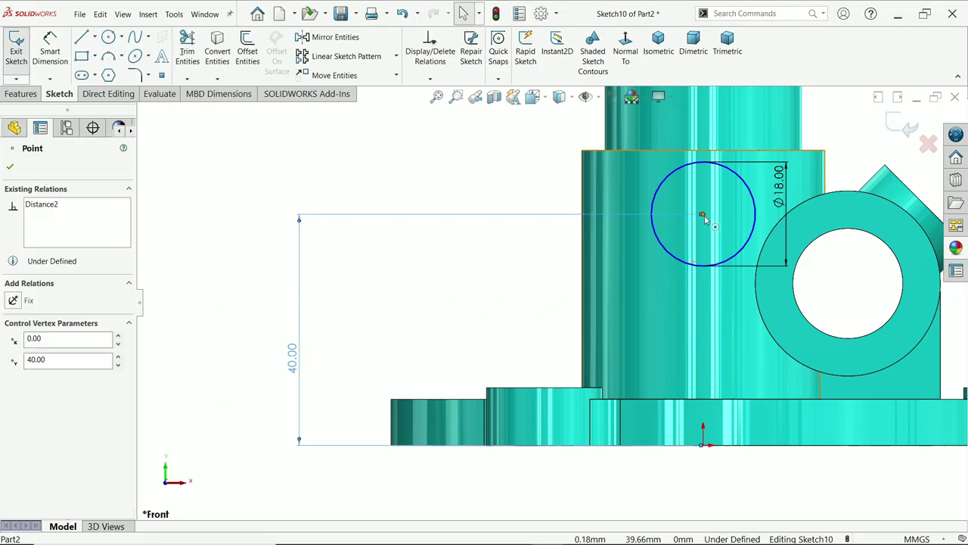
pyautogui.keyDown('ctrl'); pyautogui.click(703, 445); pyautogui.keyUp('ctrl')
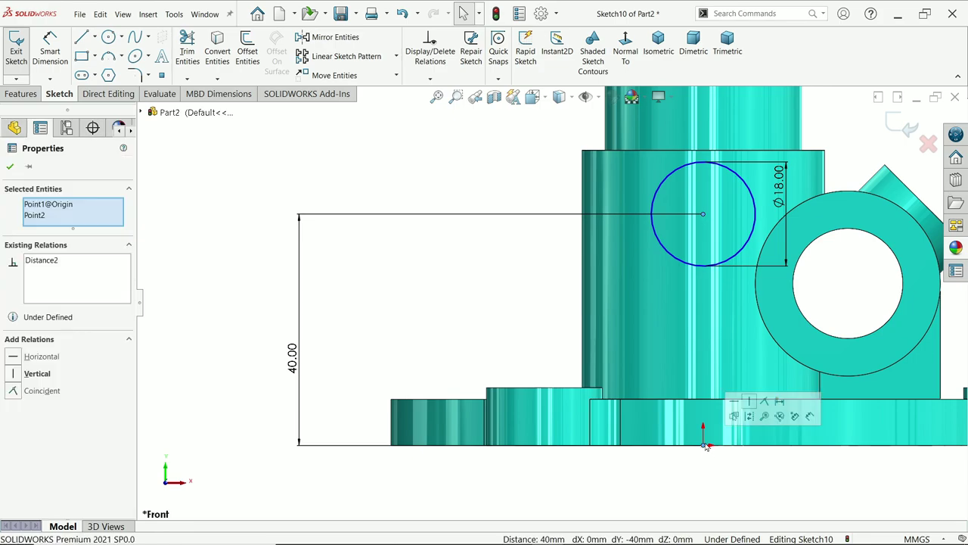
pyautogui.click(750, 401)
pyautogui.hotkey('ctrl', '7')
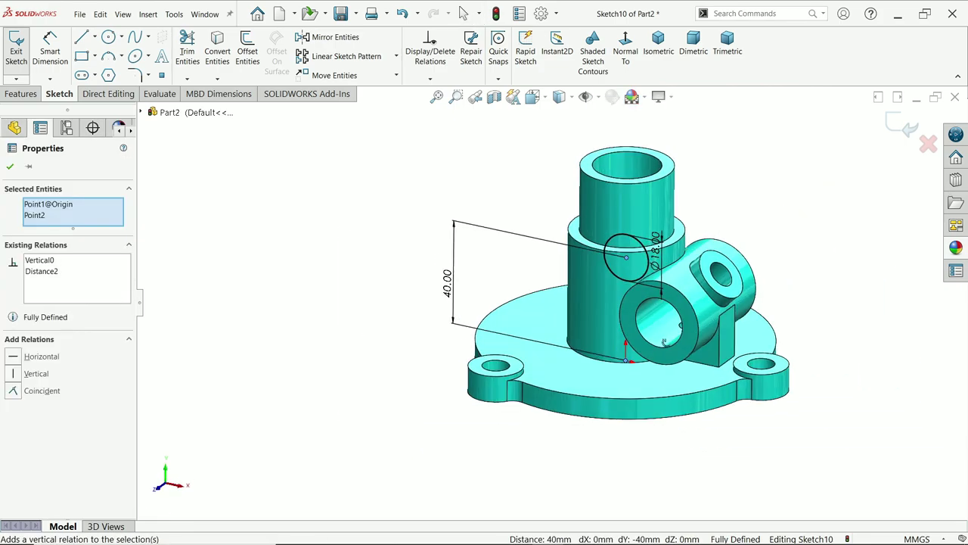
pyautogui.click(9, 166)
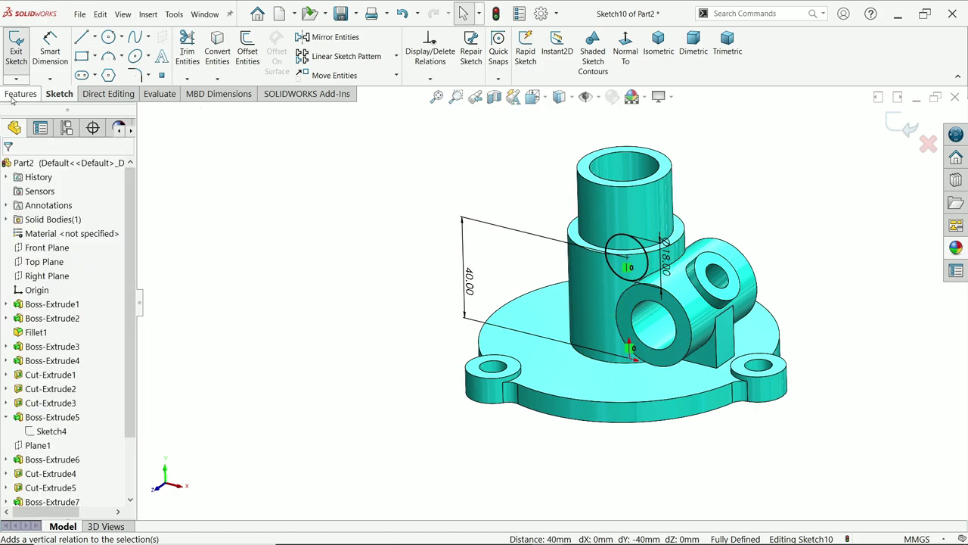
# Start a boss extrusion of the 18 mm circle, beginning at a 22 mm offset from the sketch plane
pyautogui.click(21, 94)
pyautogui.click(22, 53)
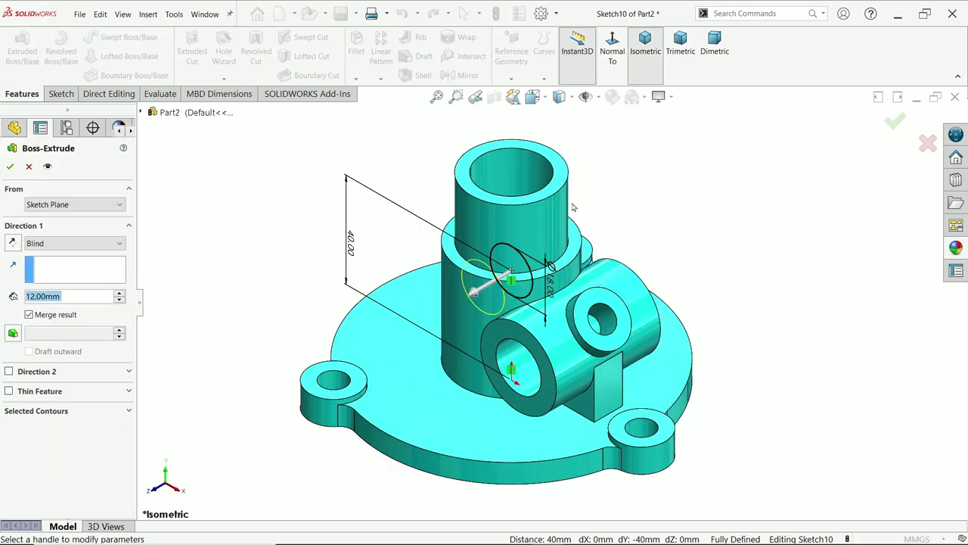
pyautogui.moveTo(574, 210)
pyautogui.mouseDown(button='middle')
pyautogui.moveTo(575, 317)
pyautogui.moveTo(571, 213)
pyautogui.mouseUp(button='middle')
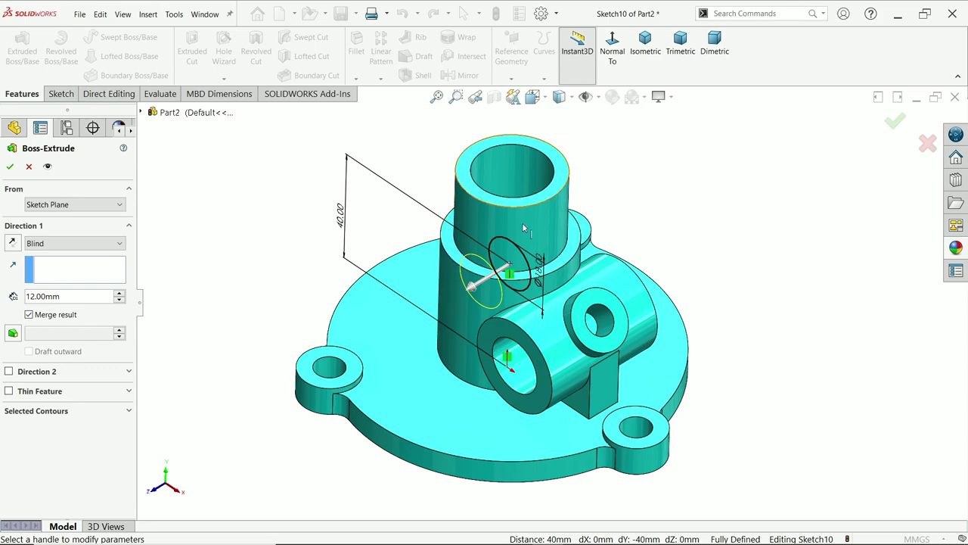
pyautogui.scroll(-3, 500, 283)
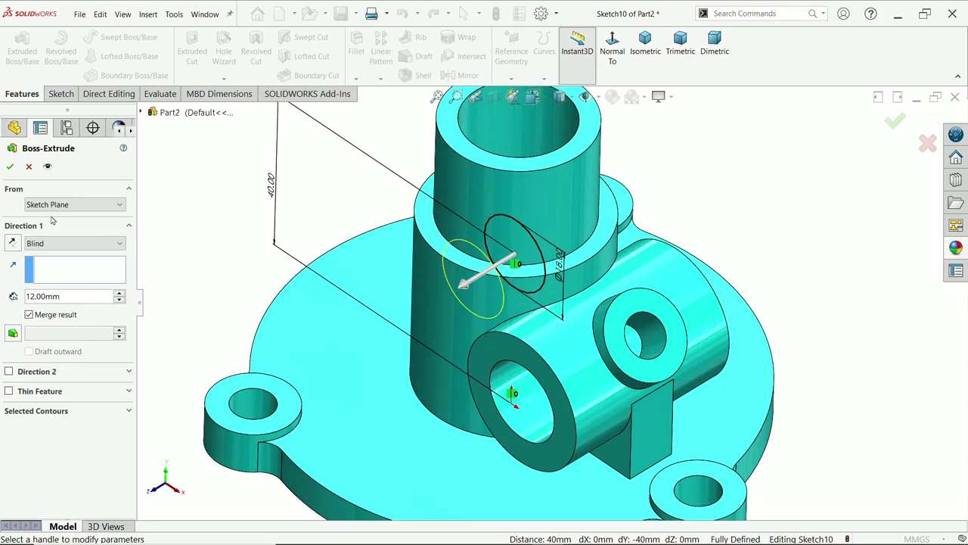
pyautogui.click(53, 204)
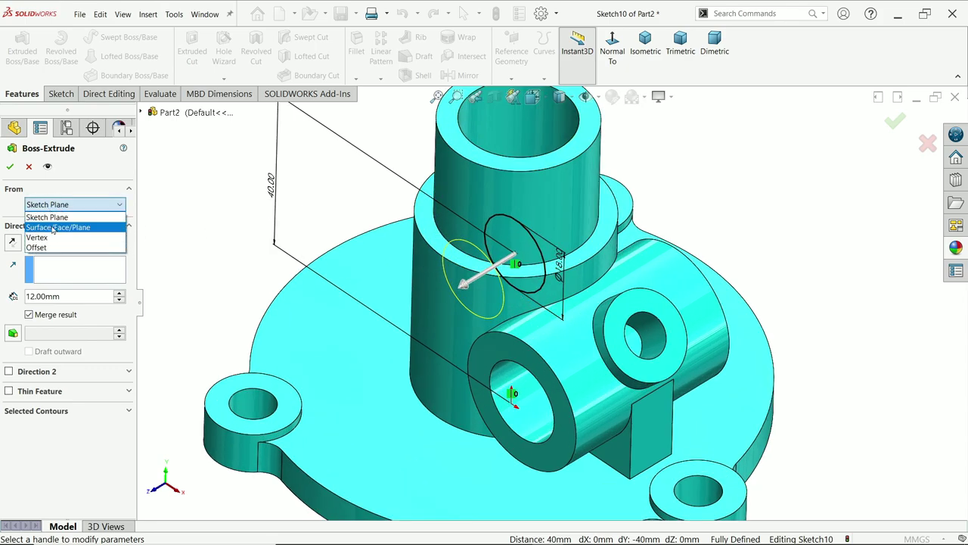
pyautogui.click(42, 248)
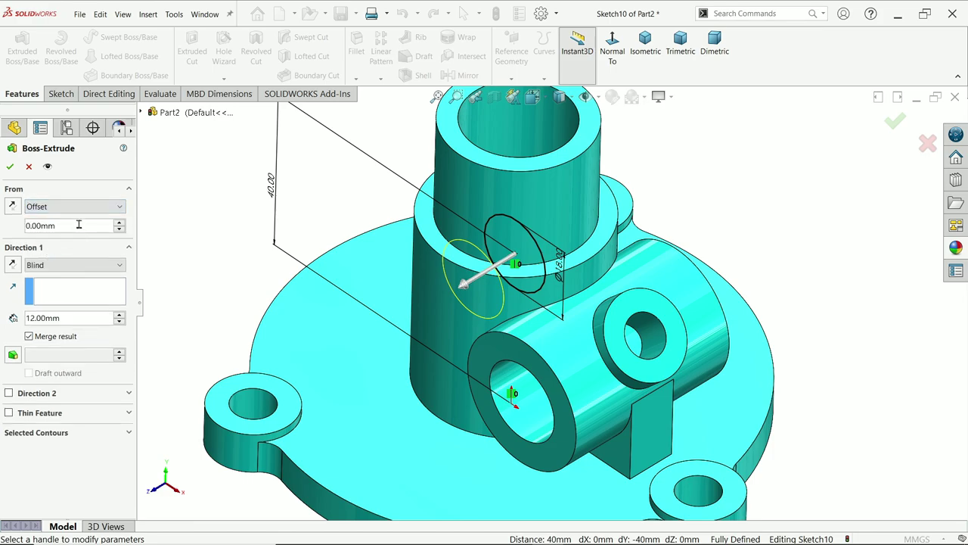
pyautogui.moveTo(78, 224); pyautogui.dragTo(4, 230)
pyautogui.write('22')
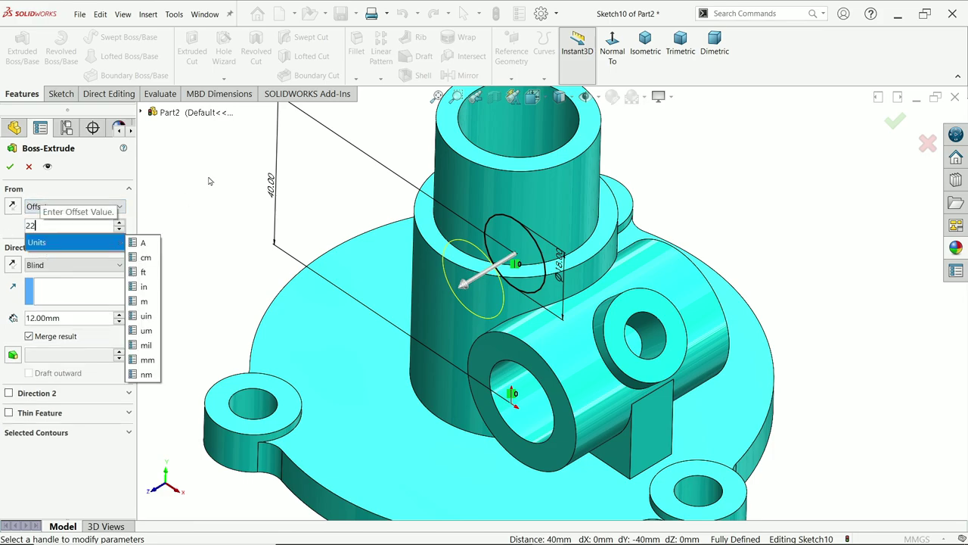
pyautogui.press('Return')
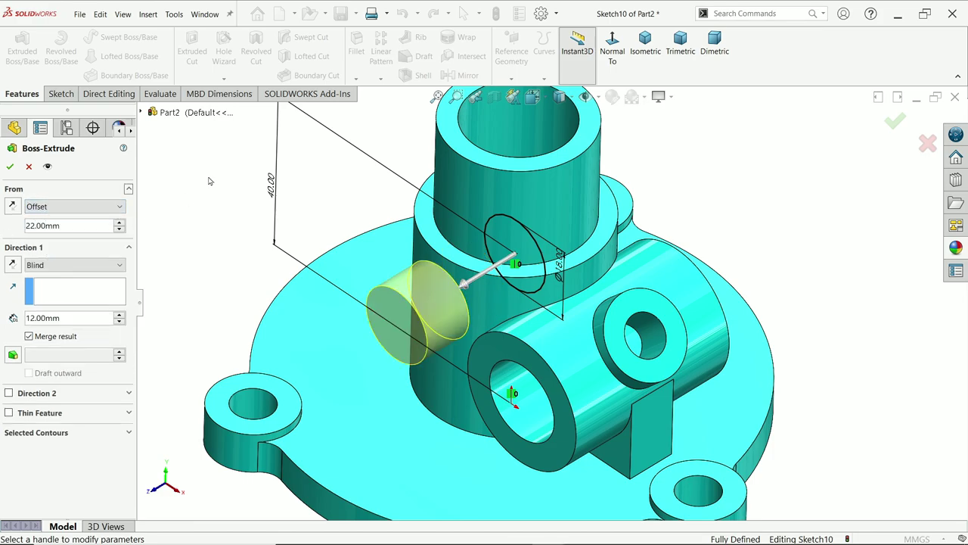
# Reverse the extrusion toward the main cylinder, end it Up To Next, and create the boss
pyautogui.click(12, 264)
pyautogui.click(72, 265)
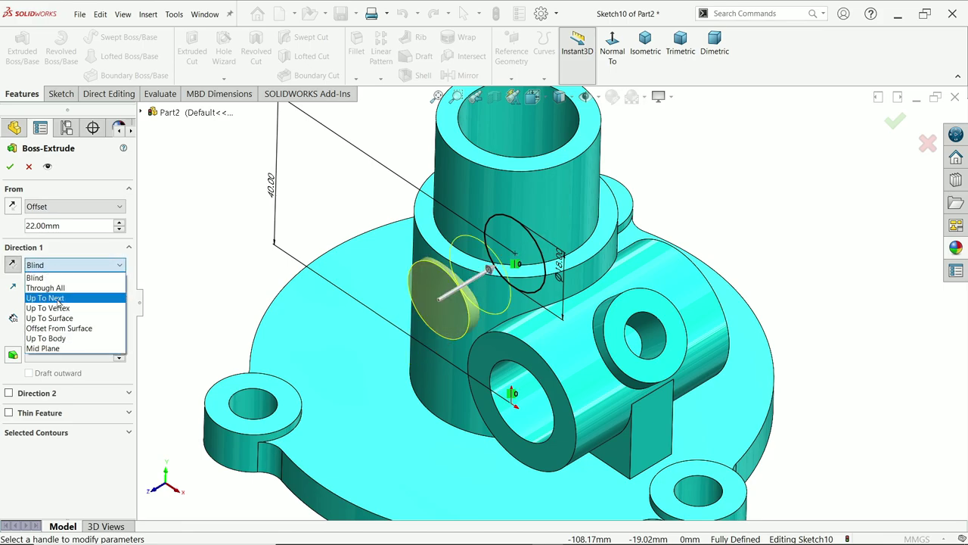
pyautogui.click(57, 300)
pyautogui.moveTo(182, 249); pyautogui.dragTo(518, 376, button='middle')
pyautogui.scroll(3, 508, 385)
pyautogui.scroll(-5, 563, 392)
pyautogui.scroll(-5, 518, 376)
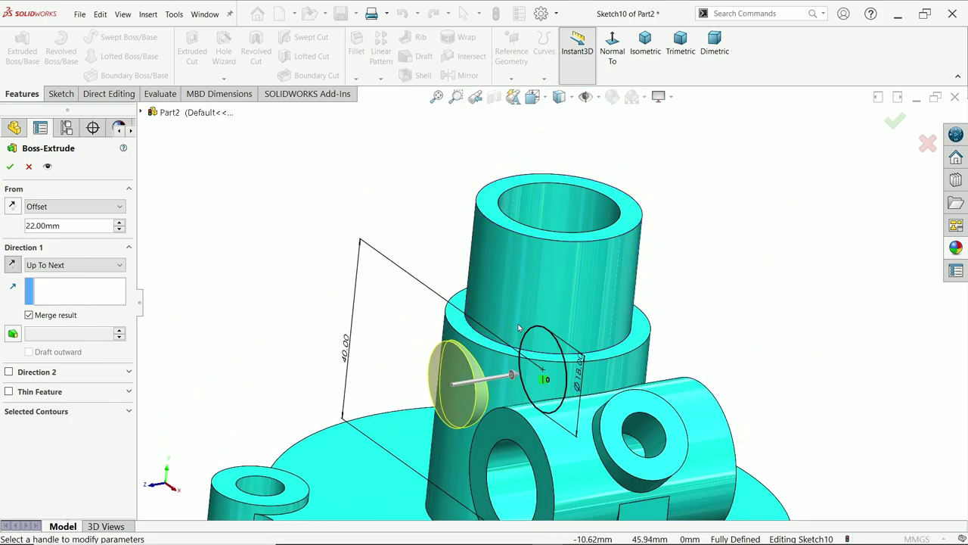
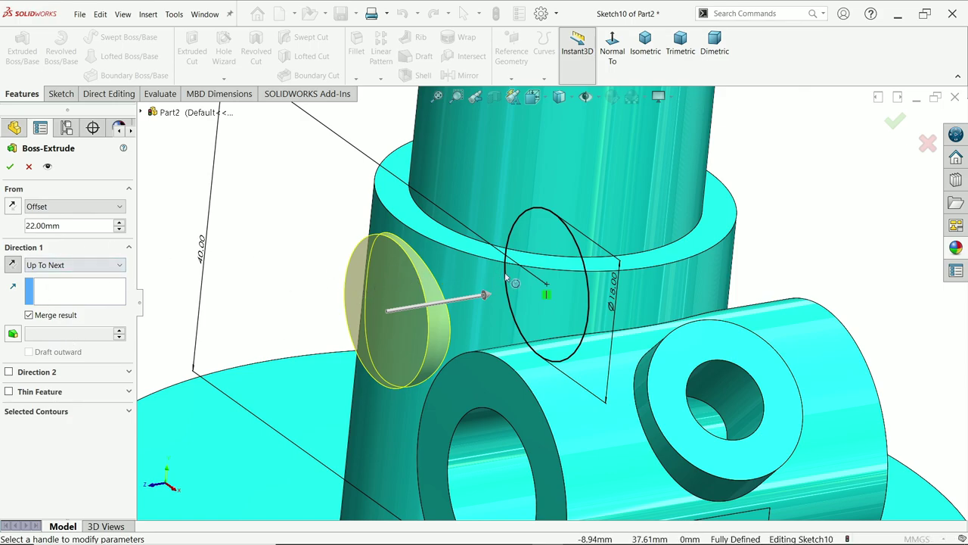
pyautogui.moveTo(511, 282); pyautogui.dragTo(458, 283, button='middle')
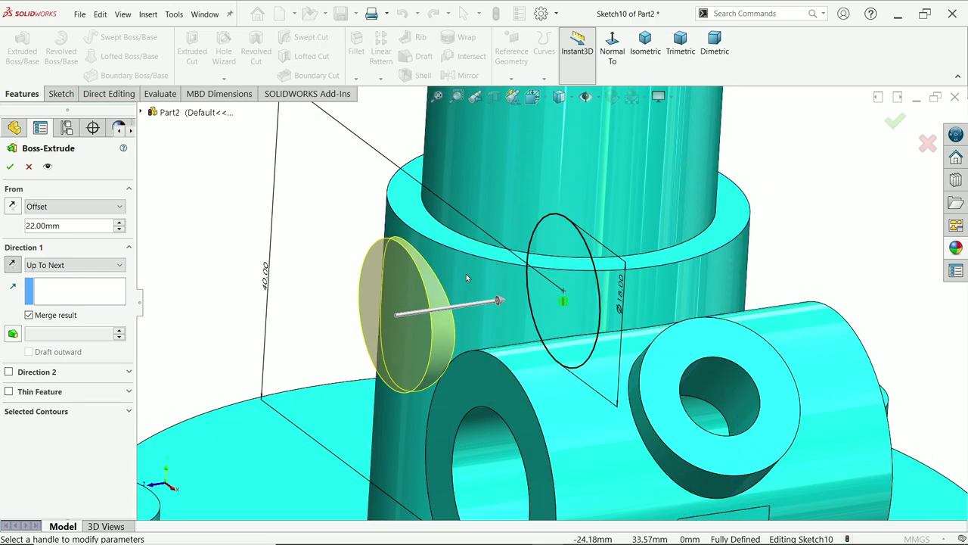
pyautogui.click(10, 167)
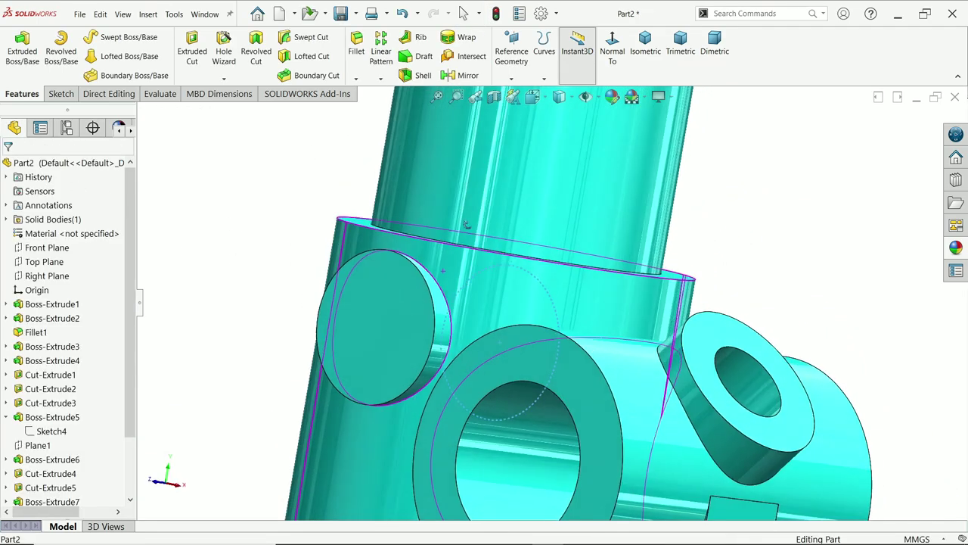
# Mirror the round side boss about the Front Plane to the opposite side of the cylinder
pyautogui.moveTo(466, 224); pyautogui.dragTo(477, 356, button='middle')
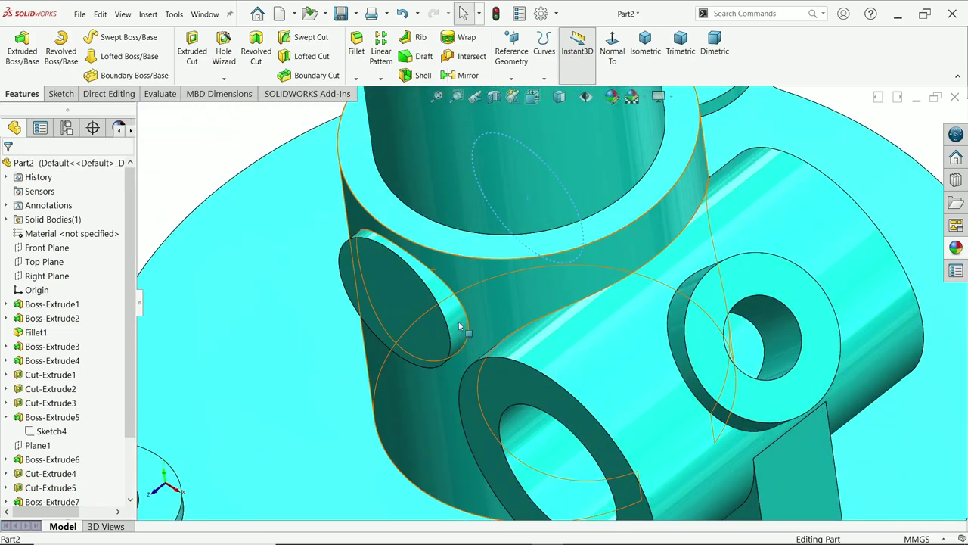
pyautogui.click(463, 75)
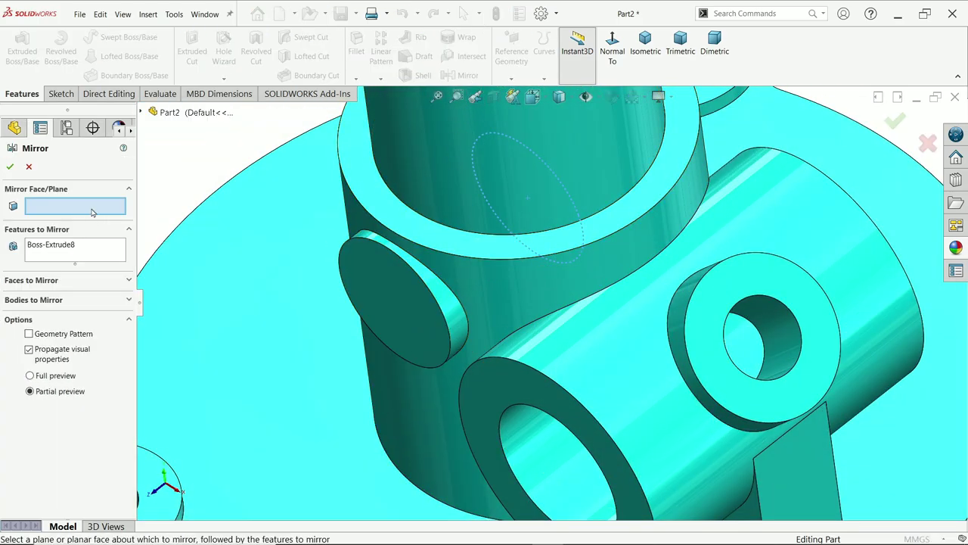
pyautogui.click(142, 112)
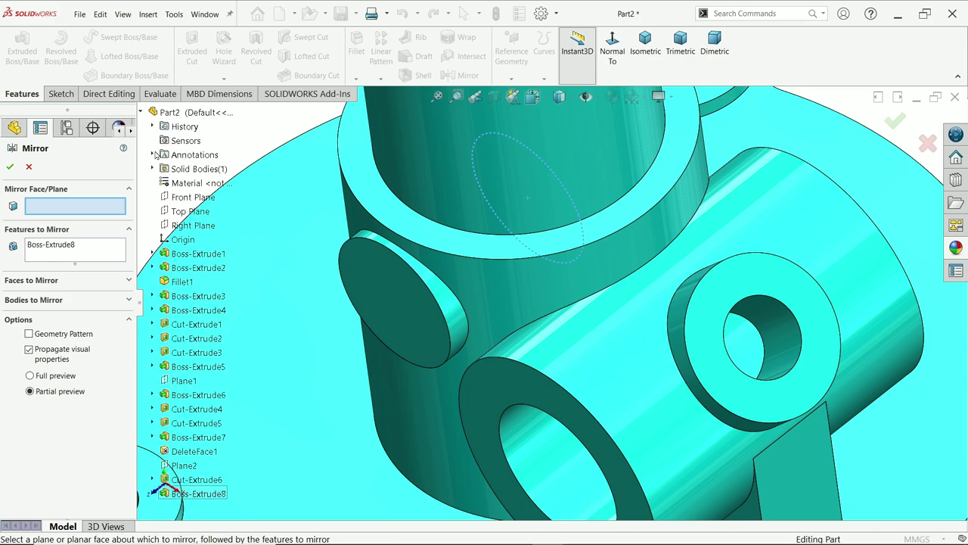
pyautogui.click(193, 197)
pyautogui.press('f')
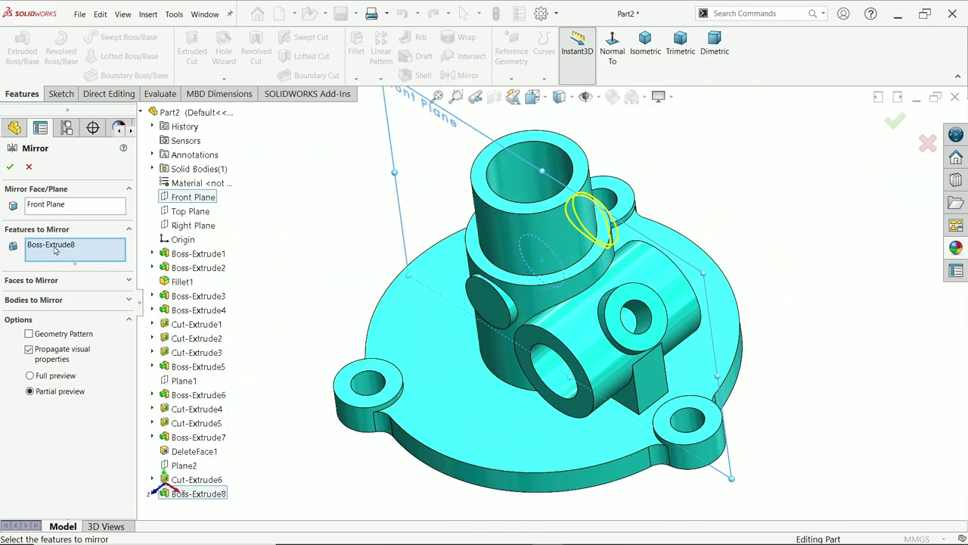
pyautogui.click(11, 167)
# Sketch a circle of about 3.25 mm radius on the flat outer face of the original side boss
pyautogui.click(493, 307)
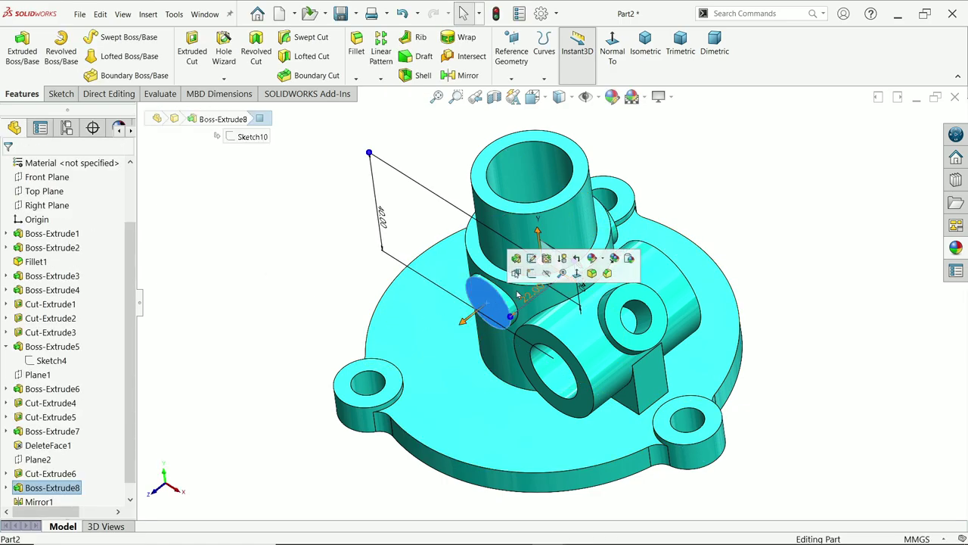
pyautogui.click(532, 274)
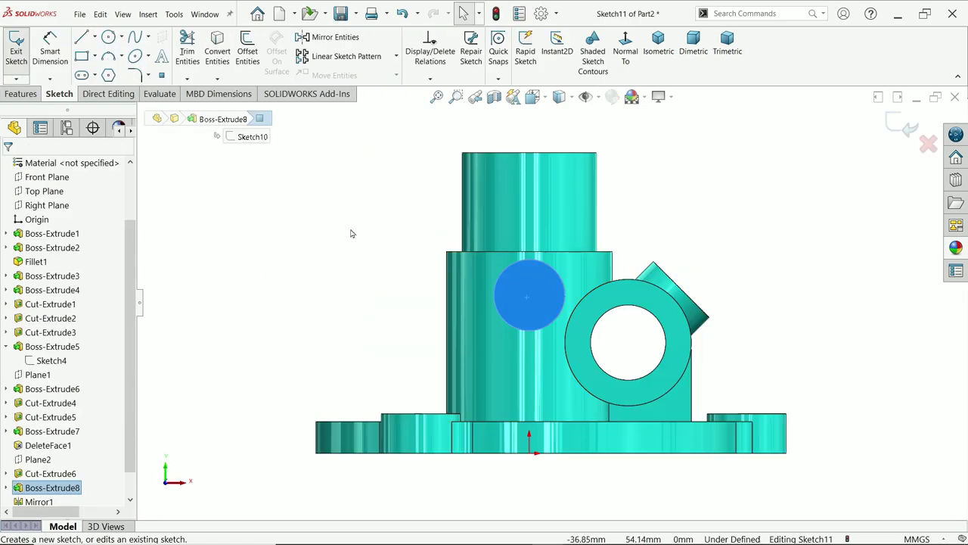
pyautogui.click(108, 38)
pyautogui.scroll(-3, 530, 294)
pyautogui.click(517, 280)
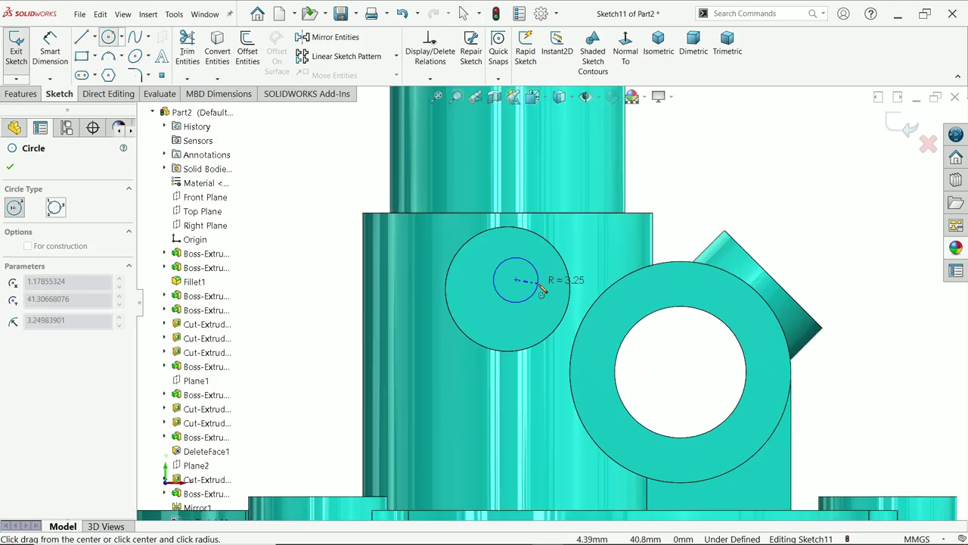
pyautogui.click(538, 287)
# Dimension the new circle's diameter at 8 mm
pyautogui.click(50, 49)
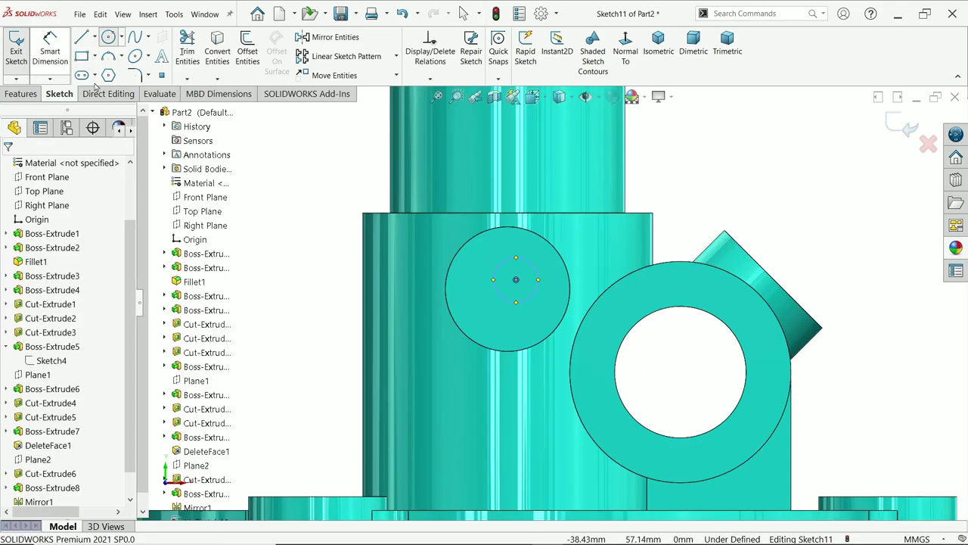
pyautogui.click(498, 281)
pyautogui.click(473, 280)
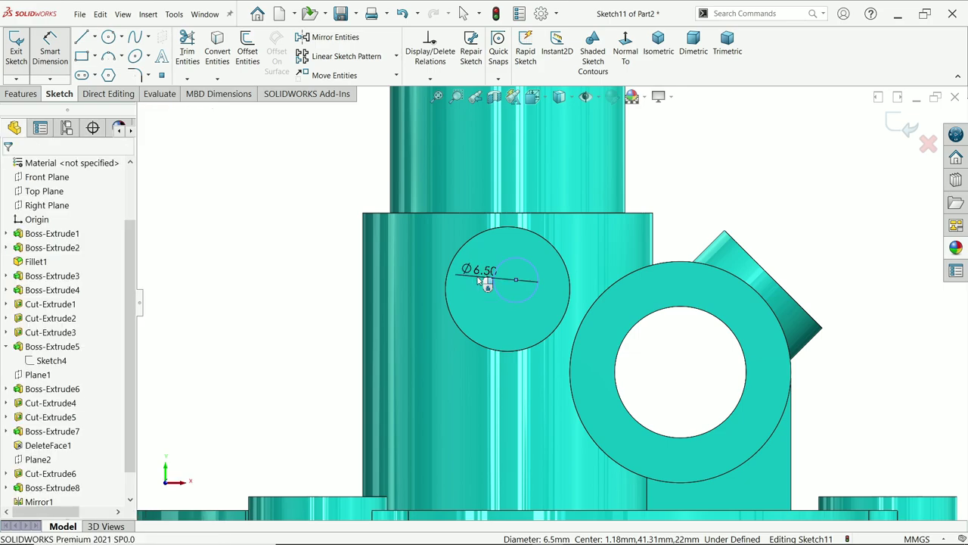
pyautogui.press('Return')
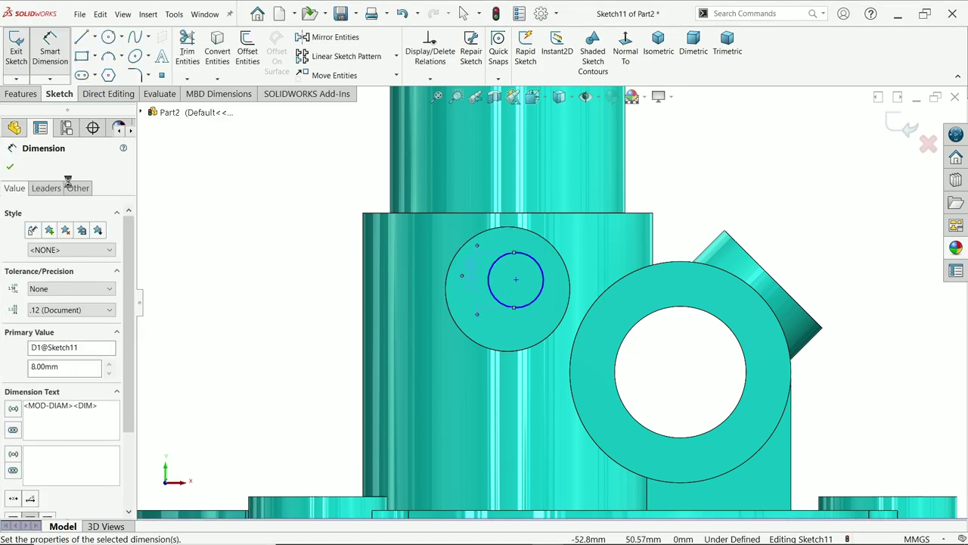
pyautogui.click(10, 166)
# Make the 8 mm circle concentric with the side boss's round edge and return to the isometric view
pyautogui.scroll(-3, 529, 291)
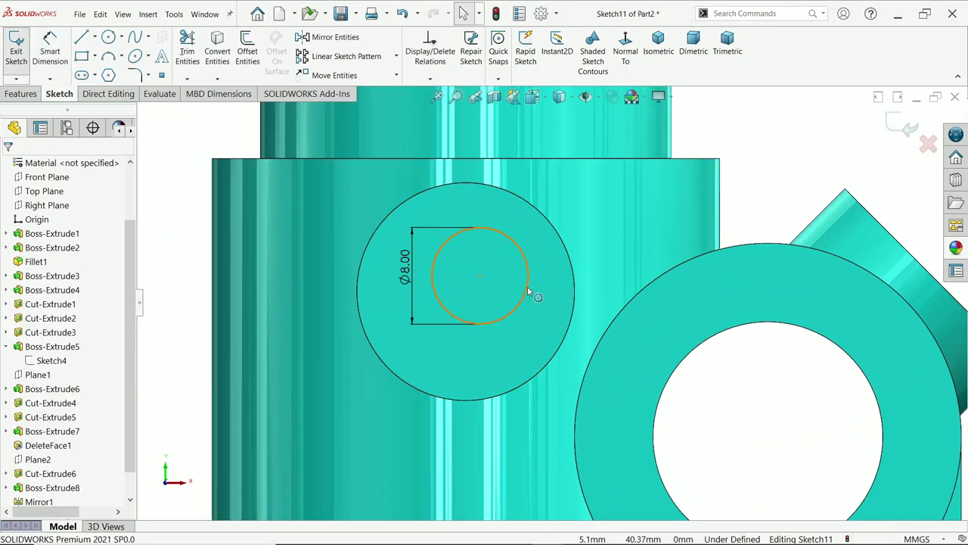
pyautogui.click(528, 293)
pyautogui.keyDown('ctrl'); pyautogui.click(575, 305); pyautogui.keyUp('ctrl')
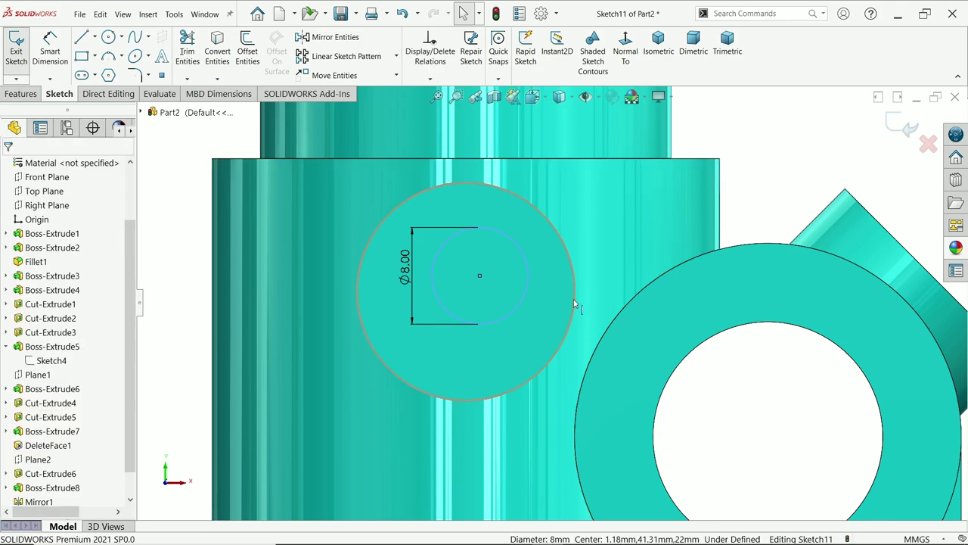
pyautogui.click(635, 256)
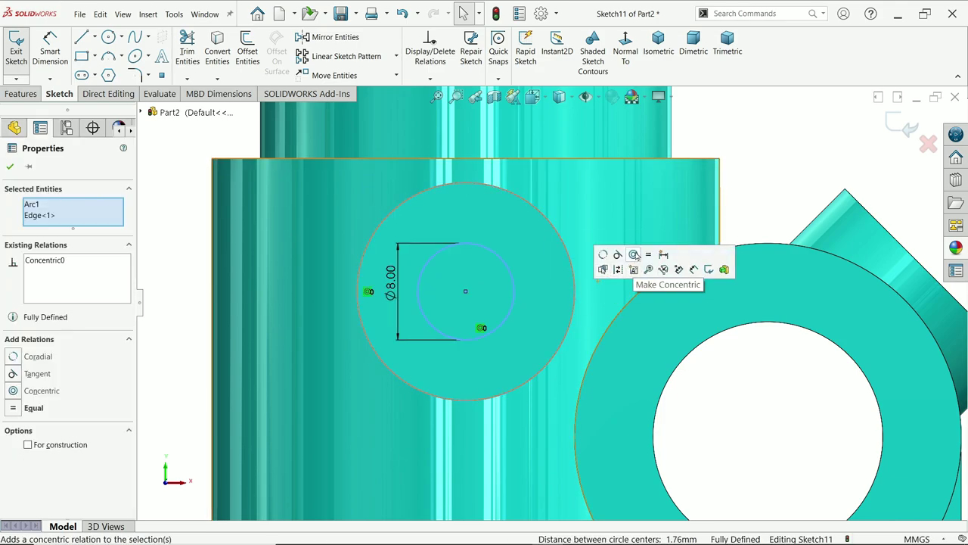
pyautogui.click(687, 179)
pyautogui.scroll(3, 687, 178)
pyautogui.hotkey('ctrl', '7')
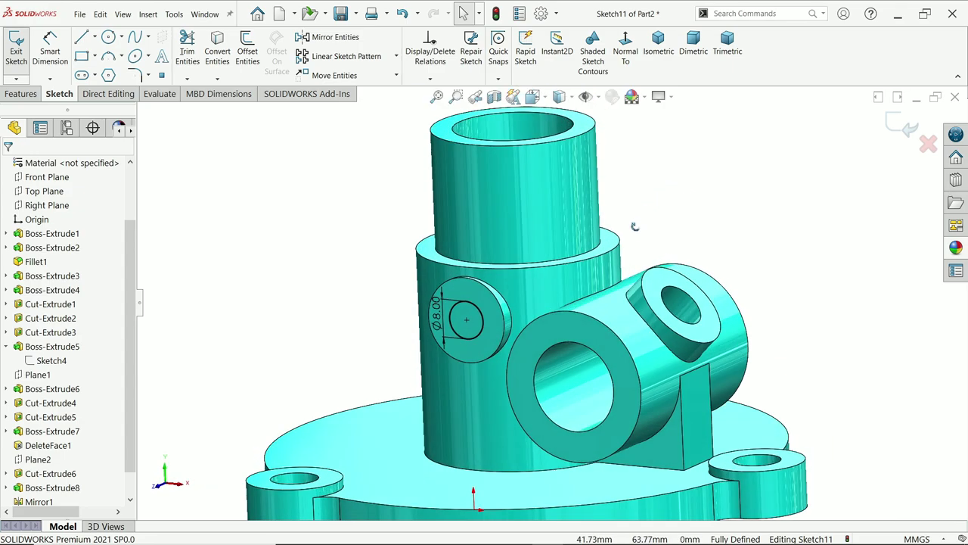
# Cut the 8 mm circle with Extruded Cut, Up To Surface, ending at the mirrored boss's outer face
pyautogui.click(17, 94)
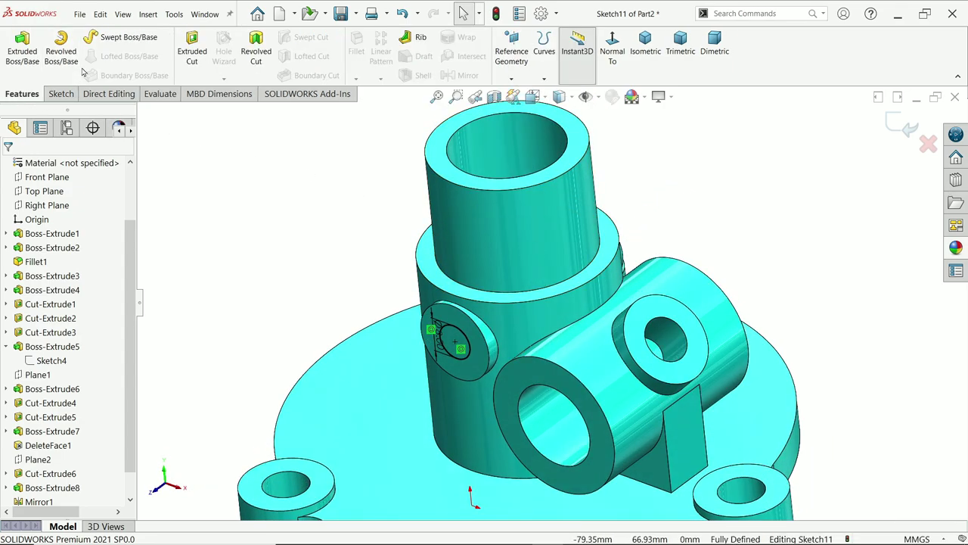
pyautogui.click(191, 54)
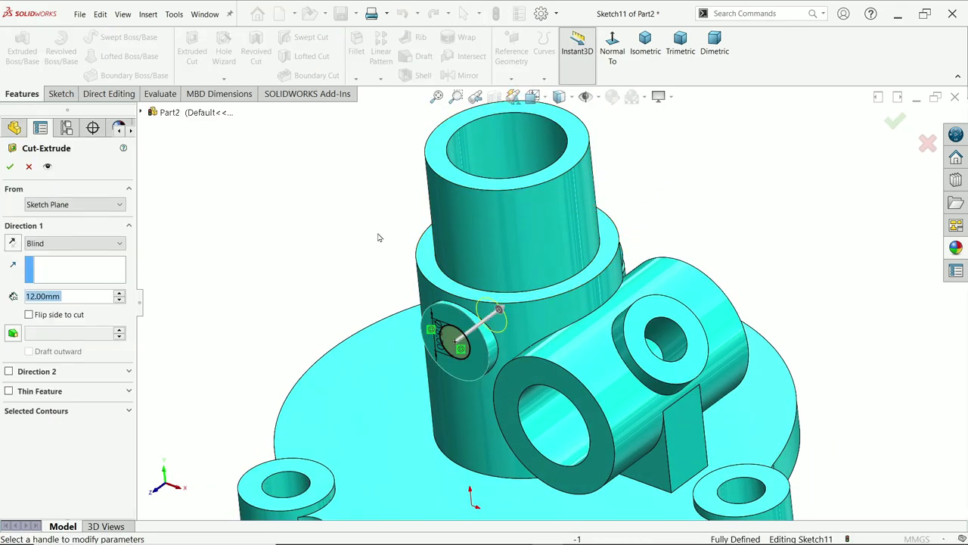
pyautogui.click(65, 243)
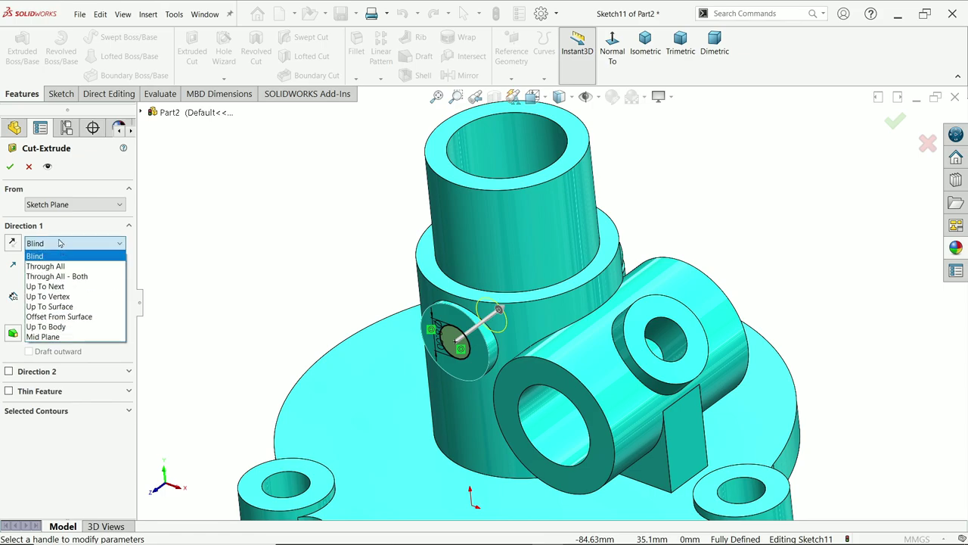
pyautogui.click(49, 307)
pyautogui.moveTo(337, 283); pyautogui.dragTo(386, 353, button='middle')
pyautogui.scroll(-5, 386, 353)
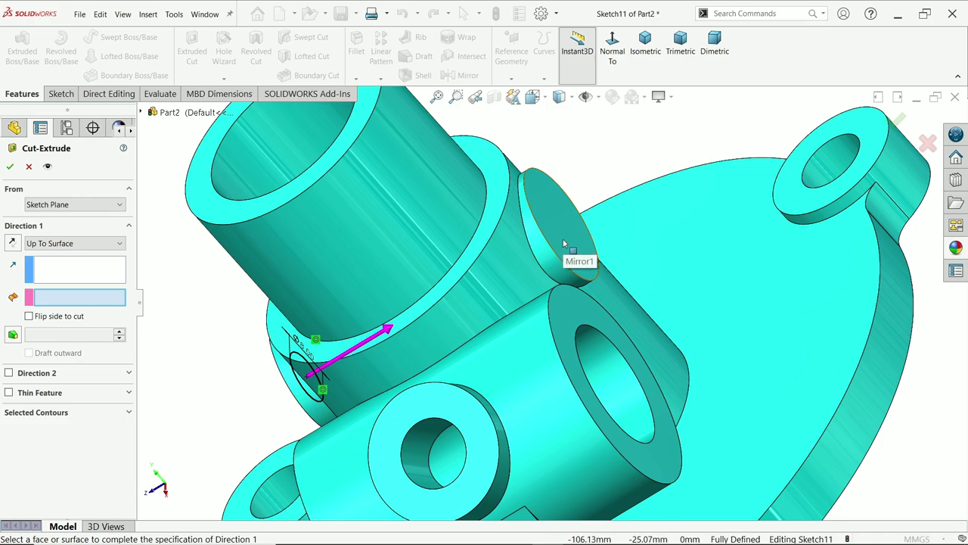
pyautogui.click(568, 274)
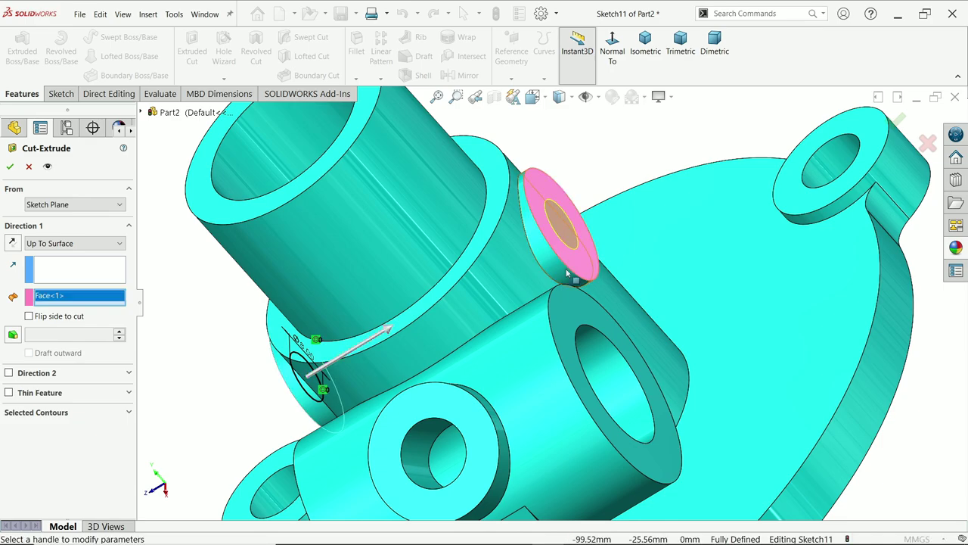
pyautogui.click(10, 165)
pyautogui.moveTo(407, 309); pyautogui.dragTo(500, 267, button='middle')
pyautogui.scroll(5, 529, 288)
pyautogui.scroll(-2, 591, 286)
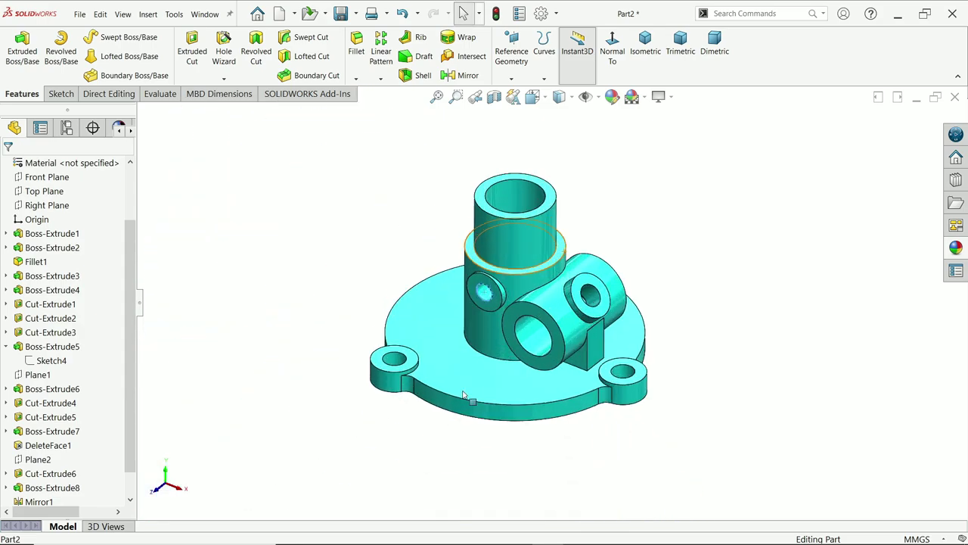
# Show the sketch under the base flange extrusion so its ear circle centres can be used as references
pyautogui.moveTo(603, 285); pyautogui.dragTo(513, 384, button='middle')
pyautogui.press('Escape')
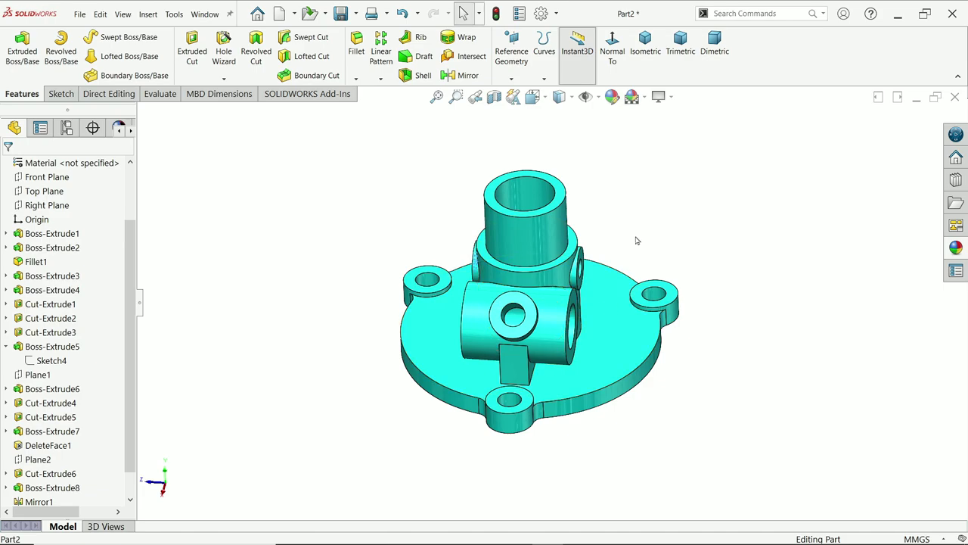
pyautogui.click(6, 233)
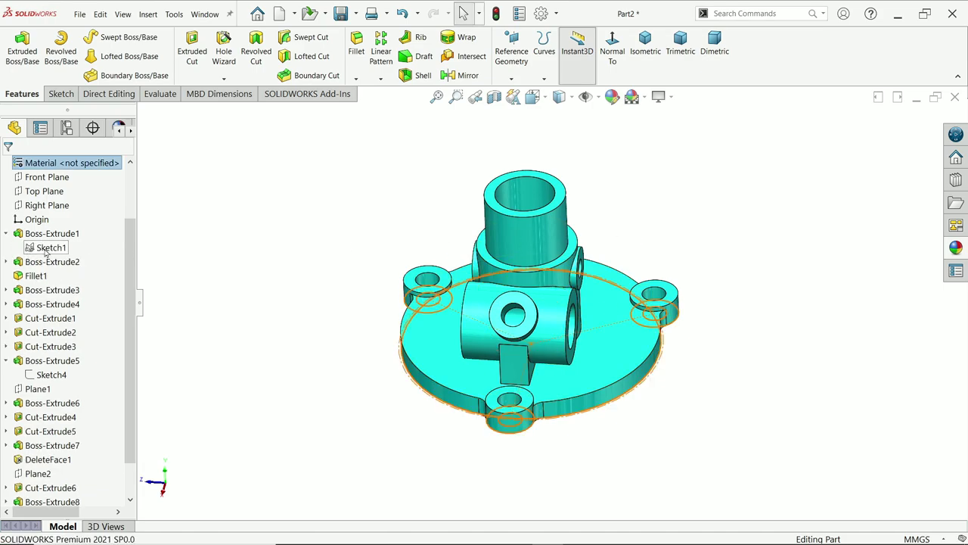
pyautogui.click(47, 248)
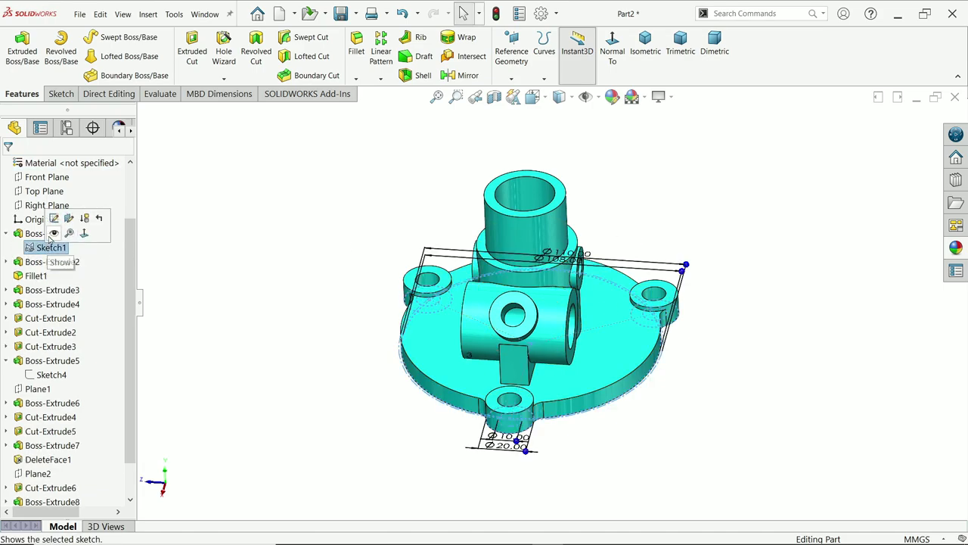
pyautogui.click(53, 235)
pyautogui.click(199, 255)
# Turn on the display of temporary axes for the cylindrical faces
pyautogui.scroll(-3, 553, 284)
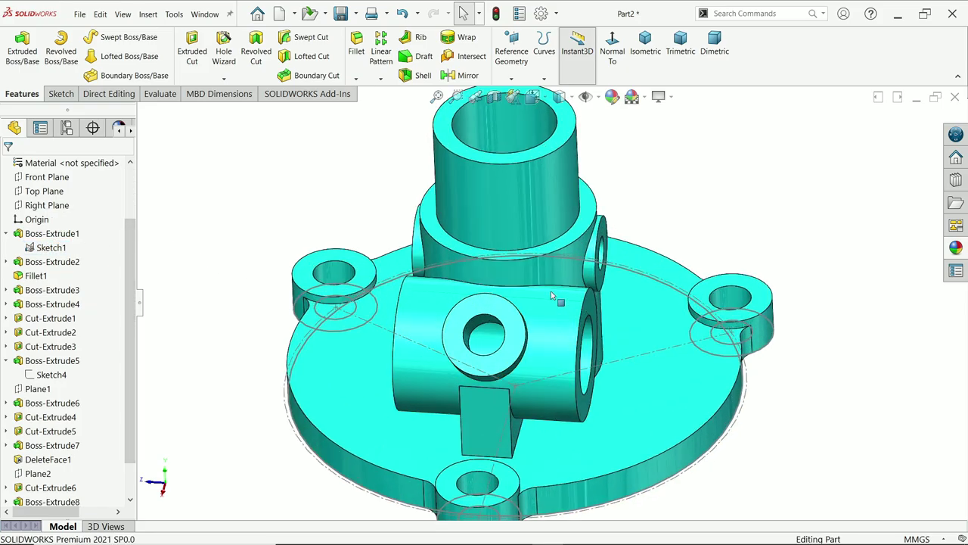
pyautogui.moveTo(575, 350); pyautogui.dragTo(583, 258, button='middle')
pyautogui.click(597, 97)
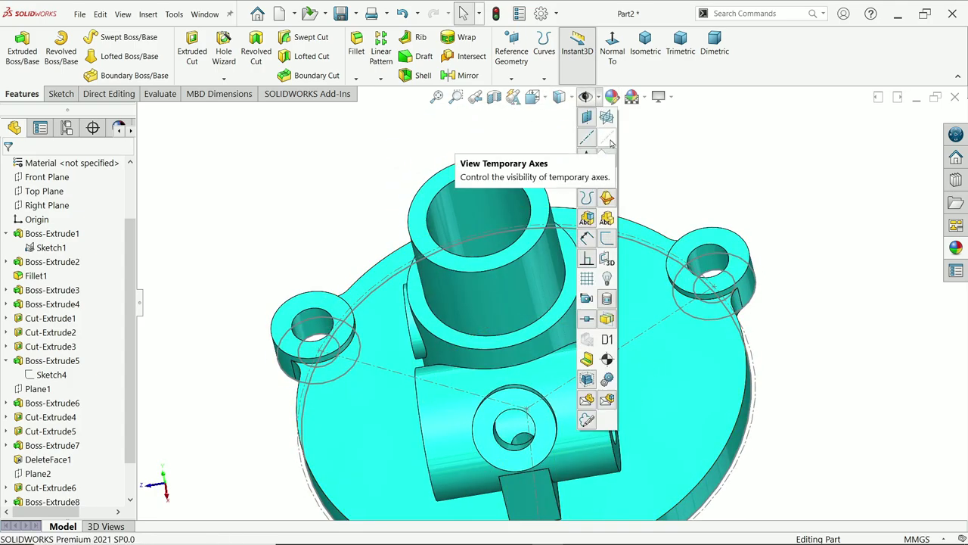
pyautogui.click(610, 141)
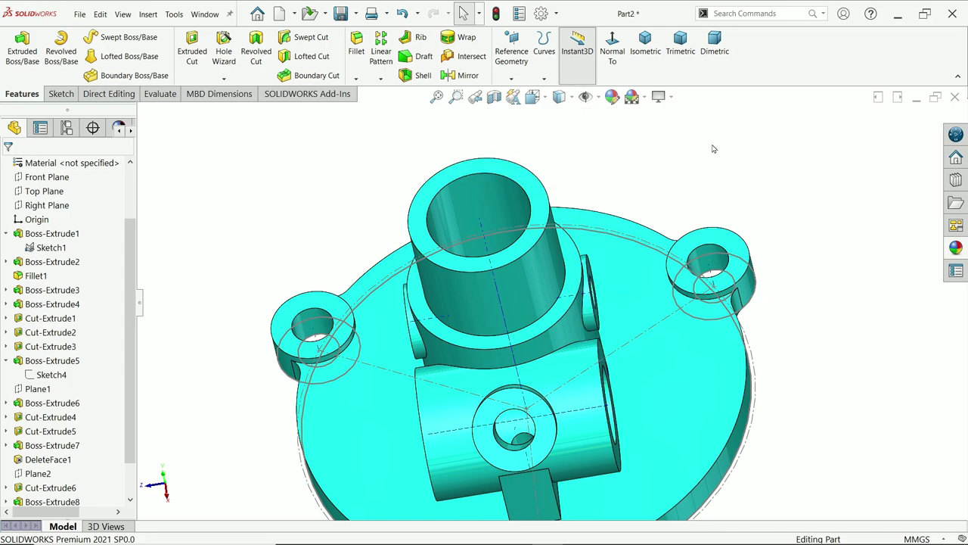
pyautogui.hotkey('ctrl', '7')
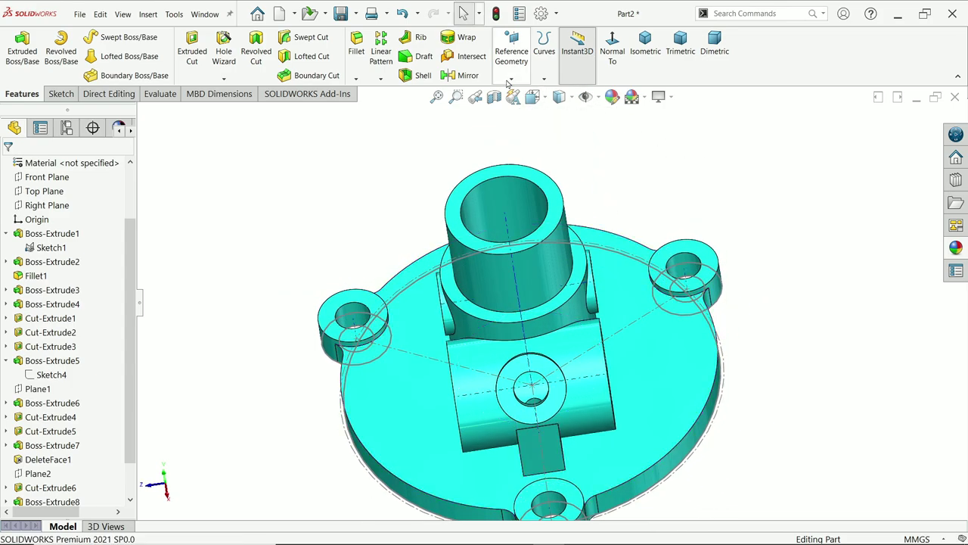
# Create a reference plane through the main cylinder's vertical axis and the centre point of one ear circle in the base sketch
pyautogui.click(511, 79)
pyautogui.click(520, 92)
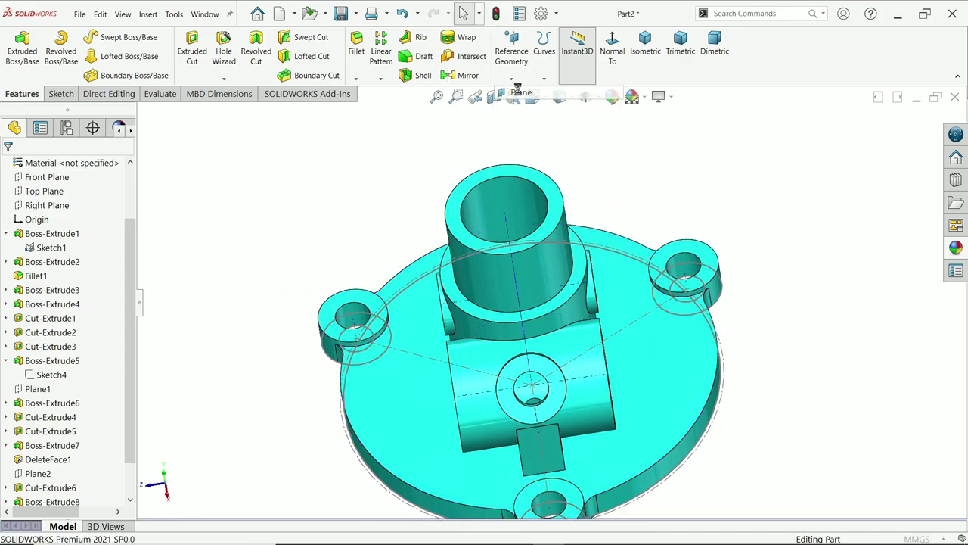
pyautogui.click(505, 224)
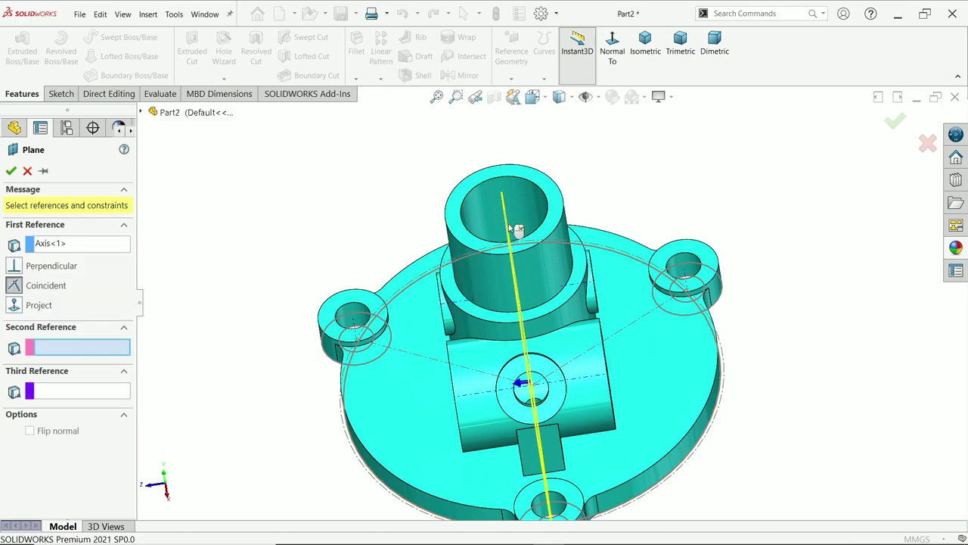
pyautogui.moveTo(515, 203)
pyautogui.mouseDown(button='middle')
pyautogui.moveTo(532, 209)
pyautogui.moveTo(515, 187)
pyautogui.mouseUp(button='middle')
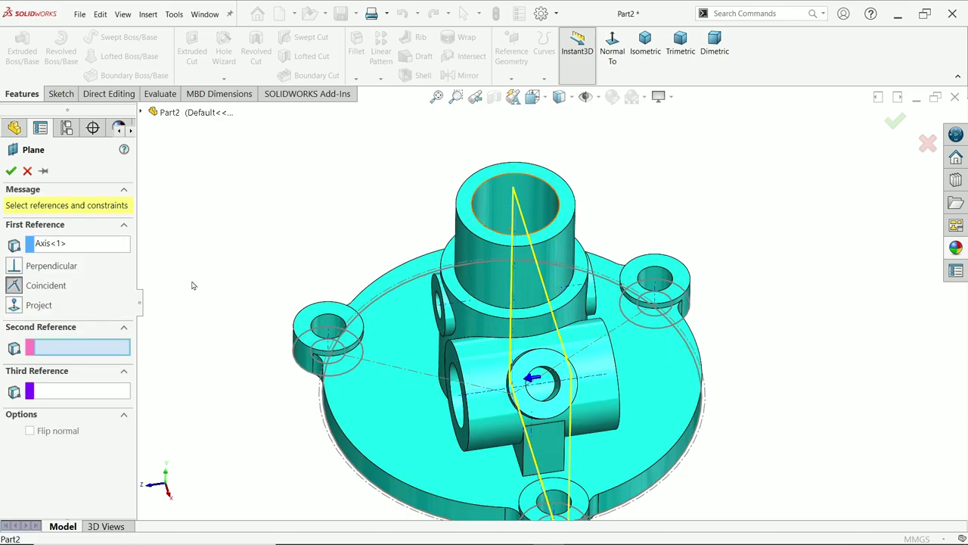
pyautogui.scroll(-8, 670, 303)
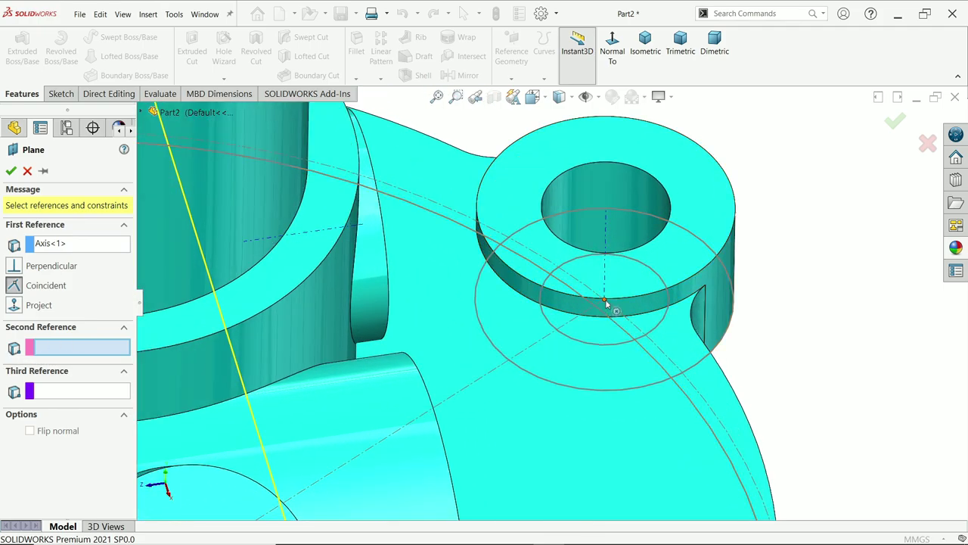
pyautogui.click(606, 303)
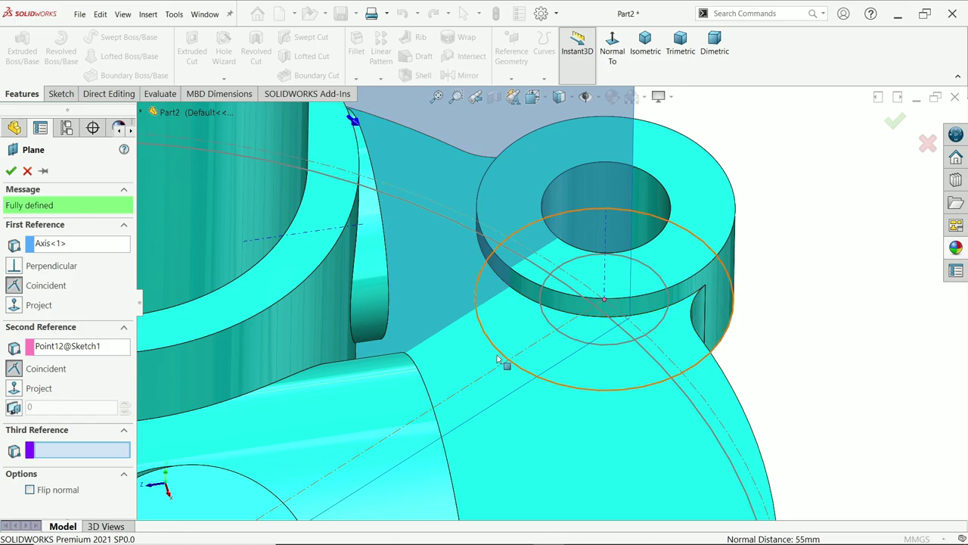
pyautogui.scroll(8, 558, 335)
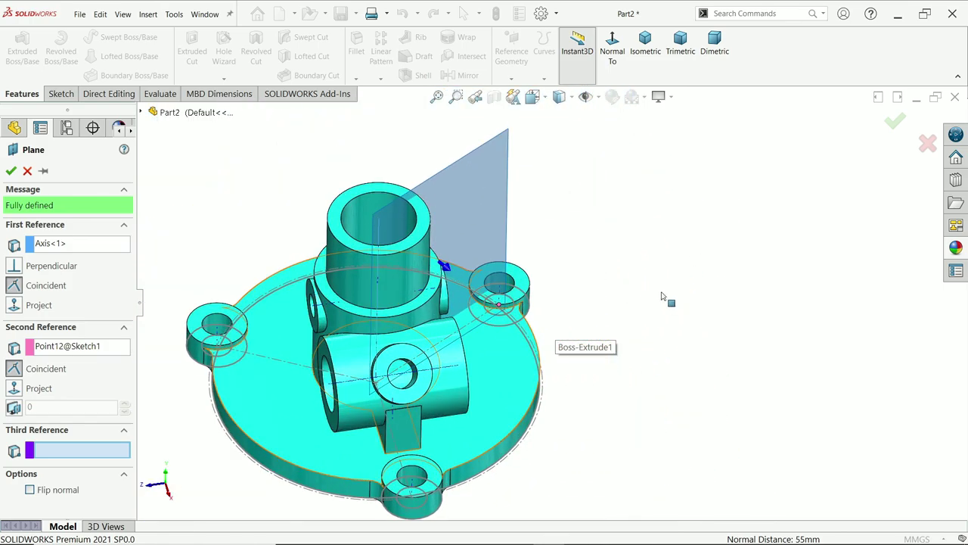
pyautogui.moveTo(662, 296); pyautogui.dragTo(636, 292, button='middle')
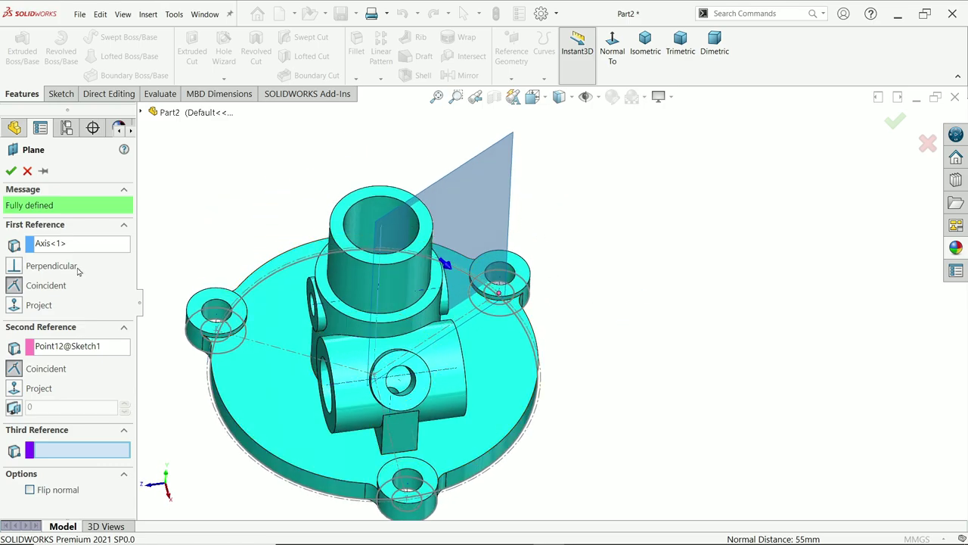
pyautogui.click(11, 171)
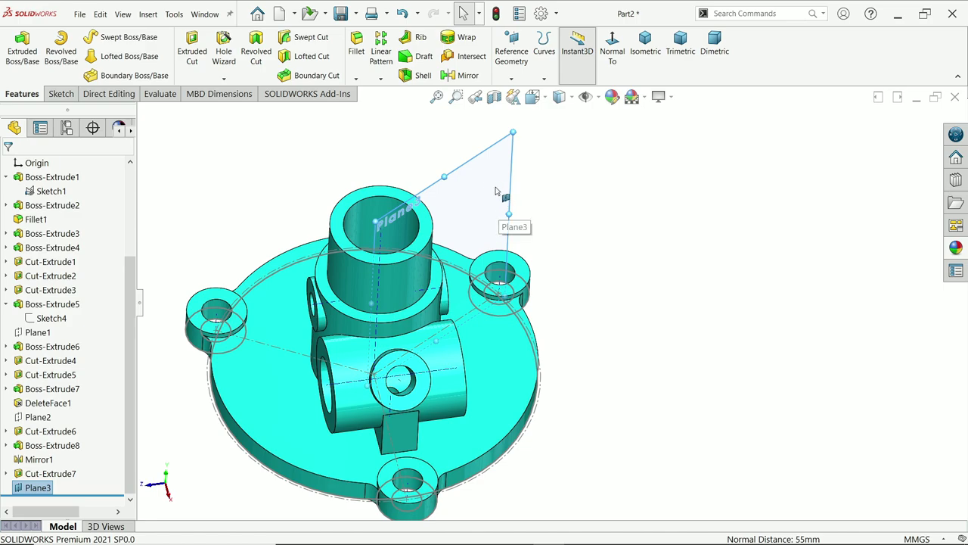
# Sketch a sloping line on the new plane from the ear's top inner corner to the main cylinder's wall, about 28.6 mm above the base's underside
pyautogui.click(61, 94)
pyautogui.click(15, 46)
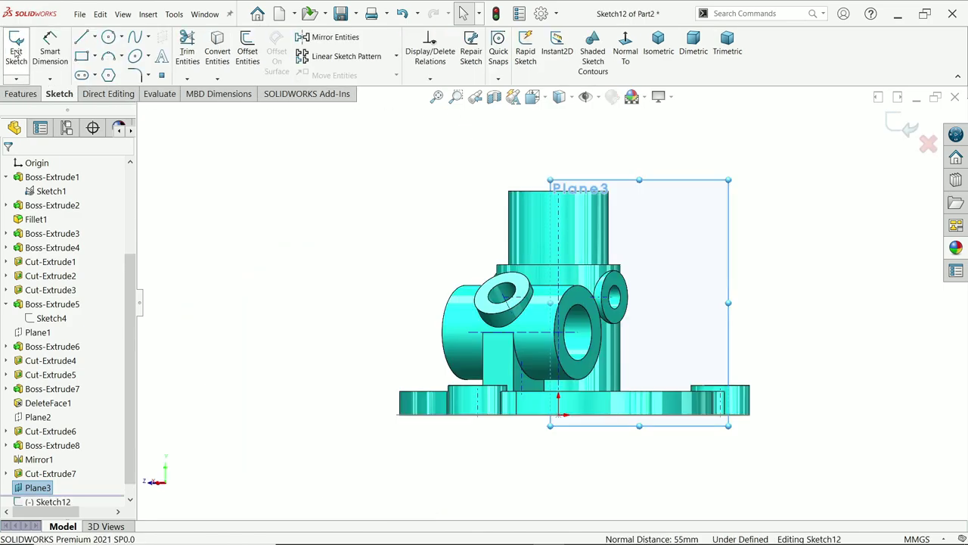
pyautogui.click(84, 38)
pyautogui.scroll(-6, 663, 331)
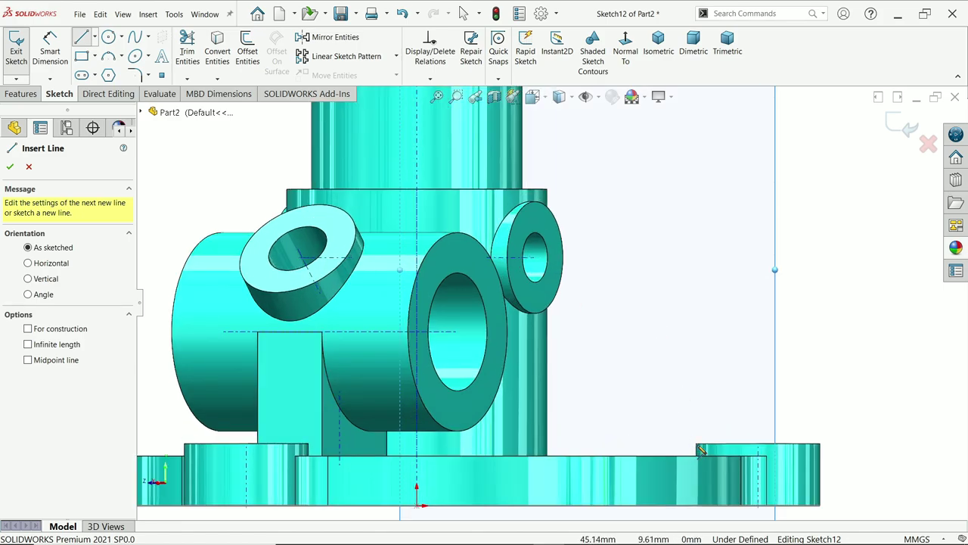
pyautogui.click(697, 444)
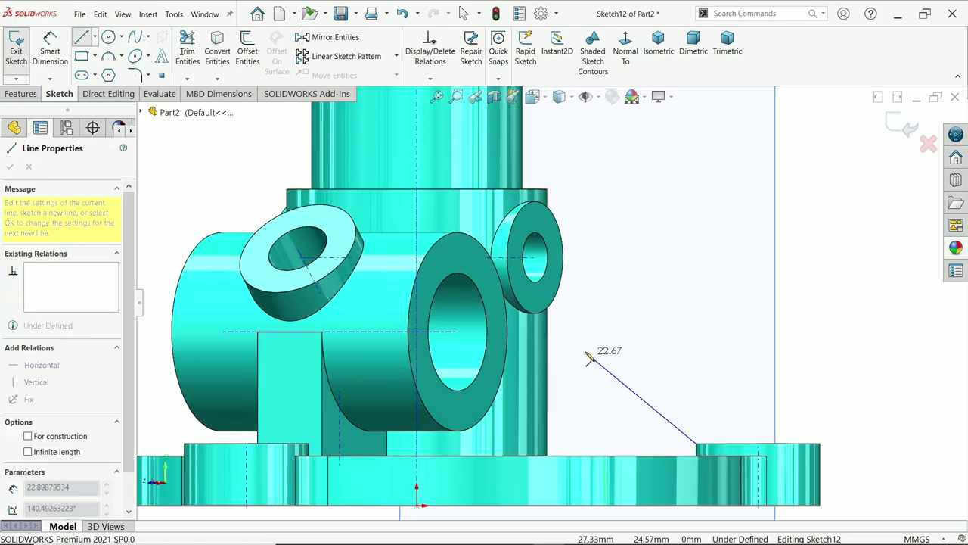
pyautogui.click(557, 328)
pyautogui.rightClick(611, 305)
pyautogui.click(640, 305)
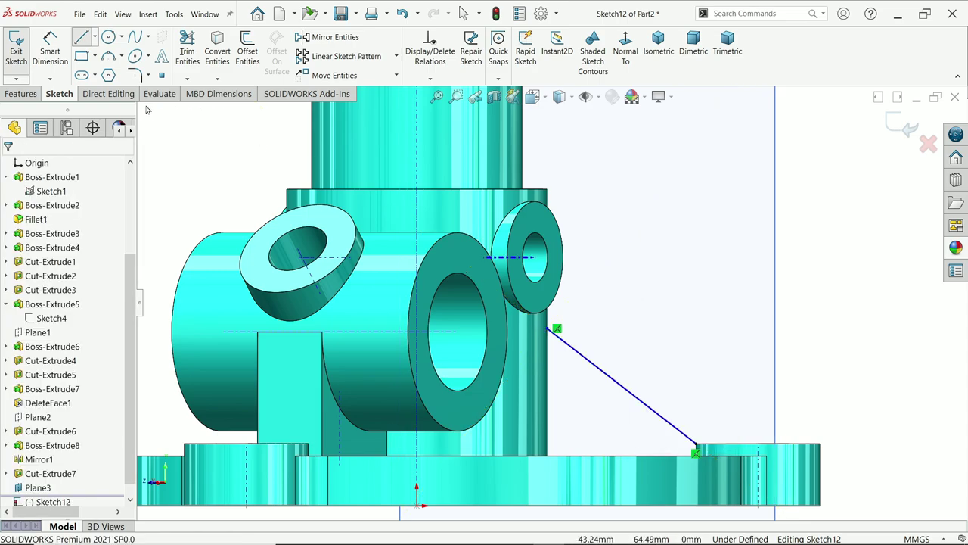
# Dimension the height from the base's underside to the line's upper end at 31 mm
pyautogui.click(42, 54)
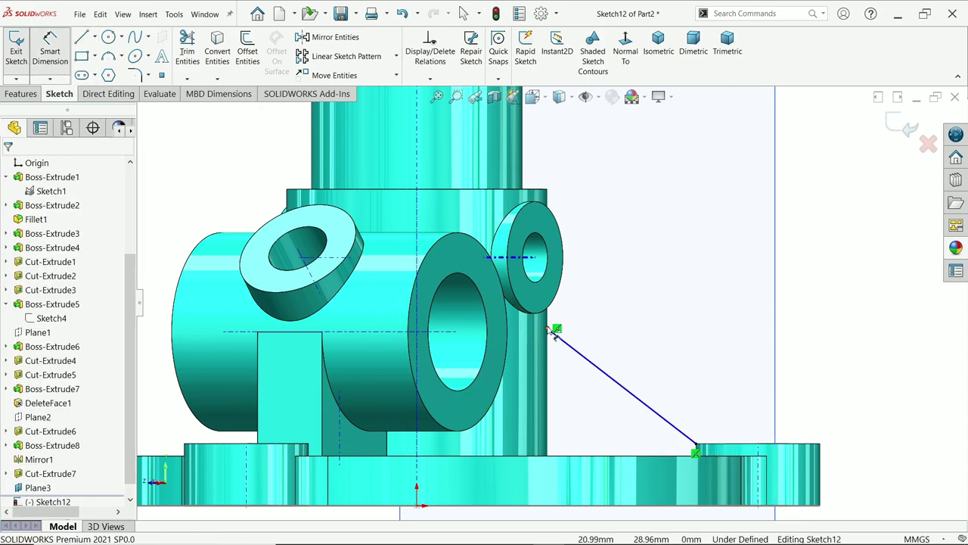
pyautogui.click(550, 330)
pyautogui.scroll(3, 550, 329)
pyautogui.click(639, 425)
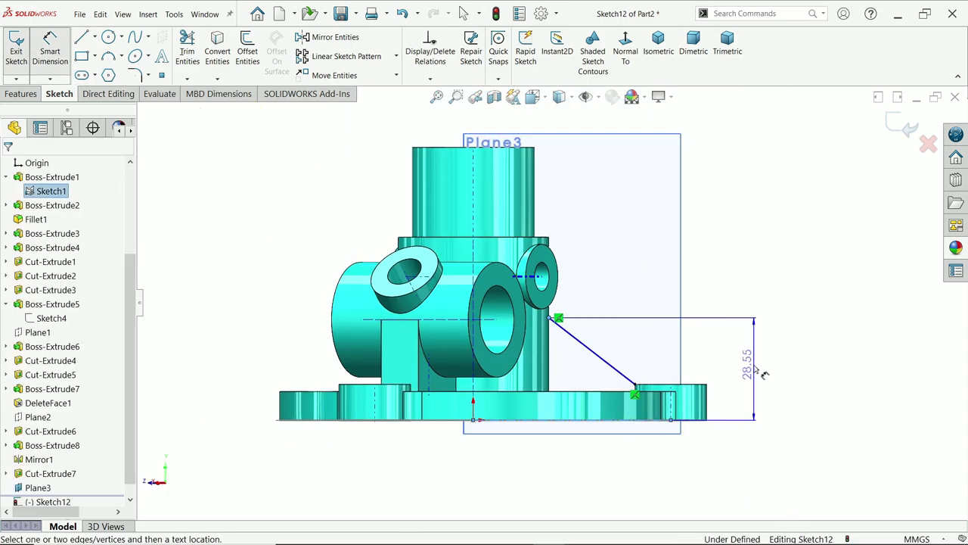
pyautogui.click(749, 369)
pyautogui.write('31')
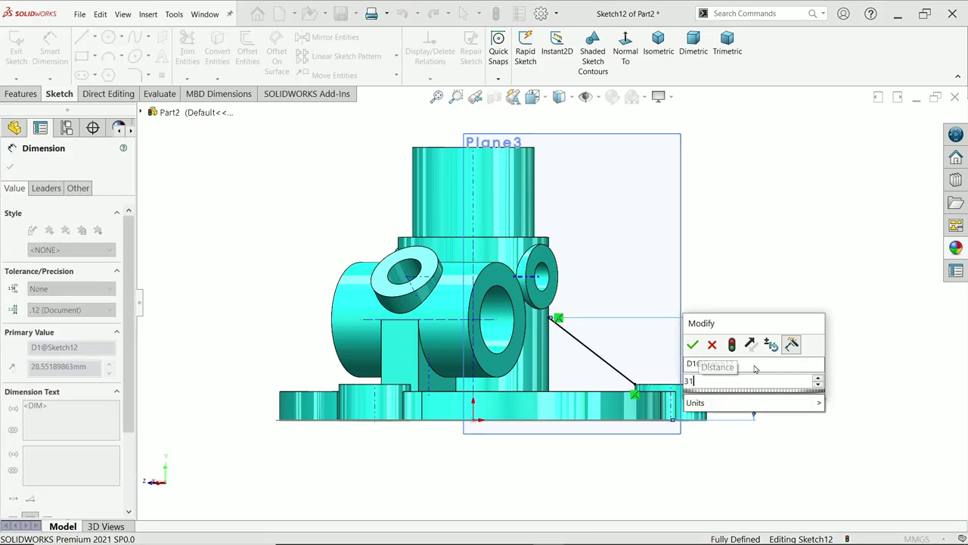
pyautogui.press('Return')
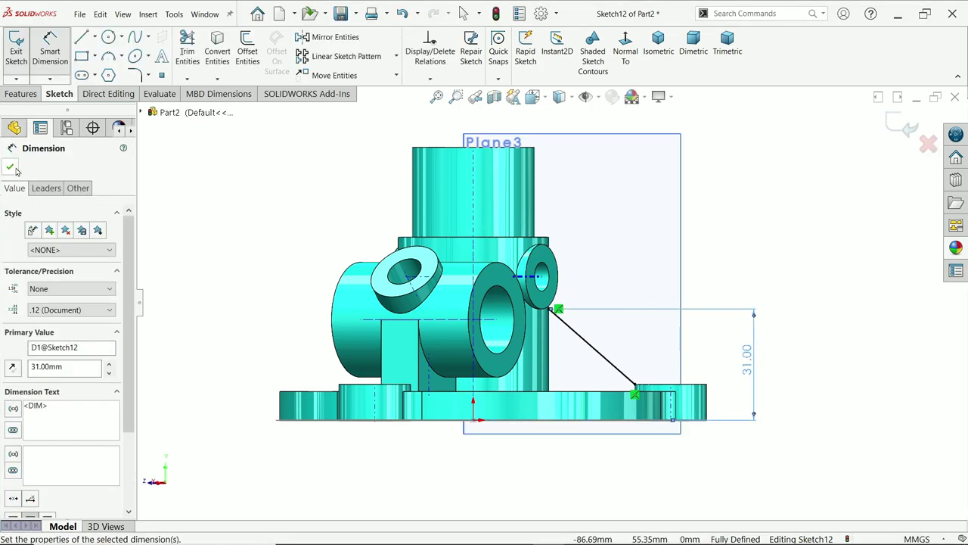
pyautogui.click(12, 168)
# Create a rib from the sloping line, 5 mm thick on both sides, with the material side flipped towards the base
pyautogui.moveTo(719, 260); pyautogui.dragTo(670, 321, button='middle')
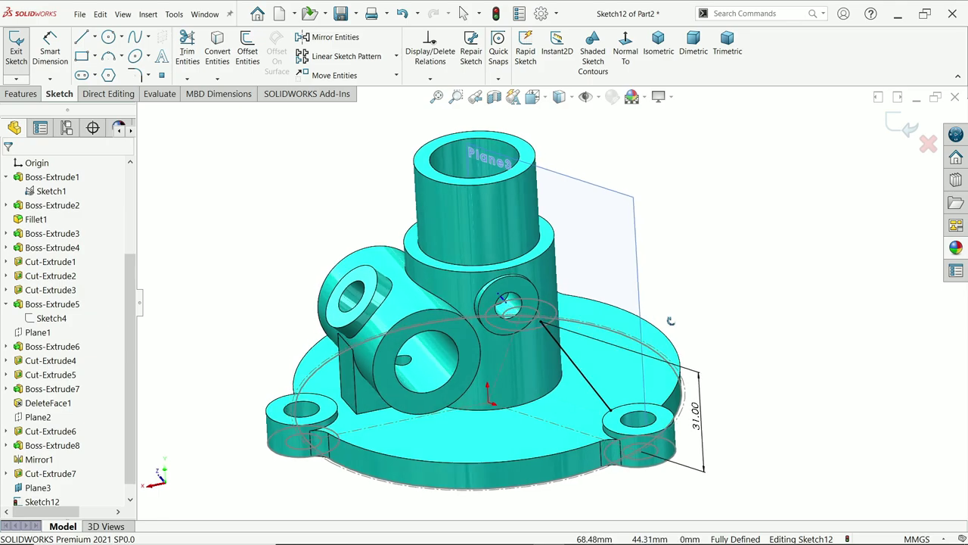
pyautogui.scroll(-2, 605, 337)
pyautogui.click(22, 94)
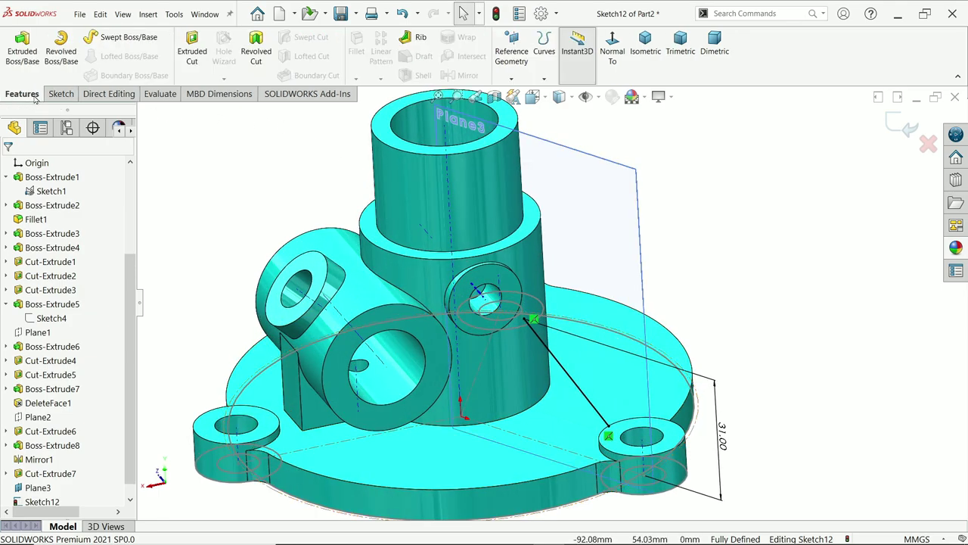
pyautogui.click(415, 37)
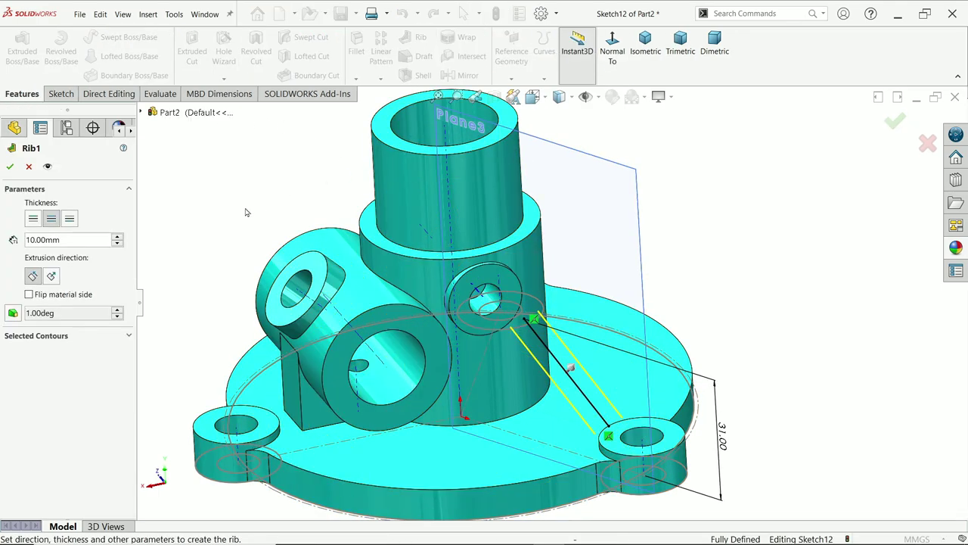
pyautogui.click(67, 240)
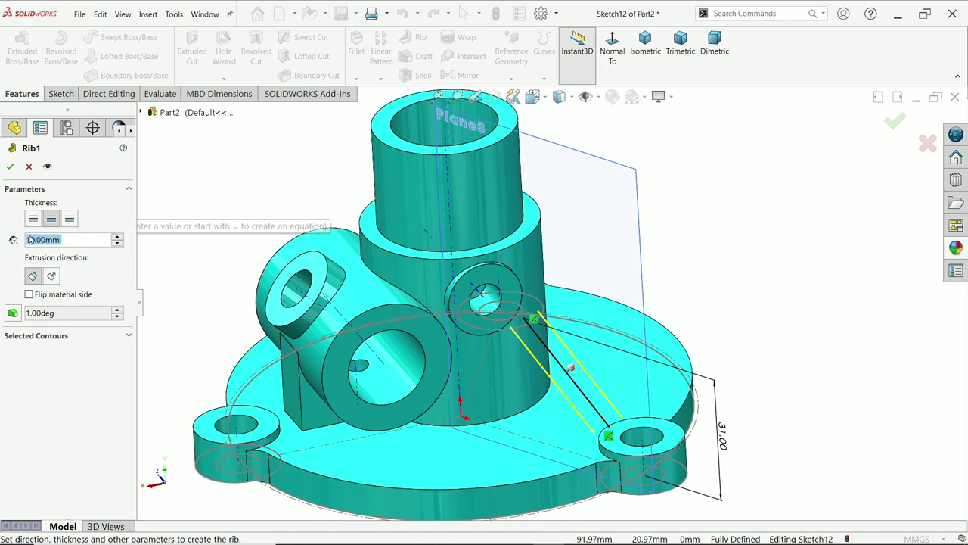
pyautogui.write('5')
pyautogui.press('Return')
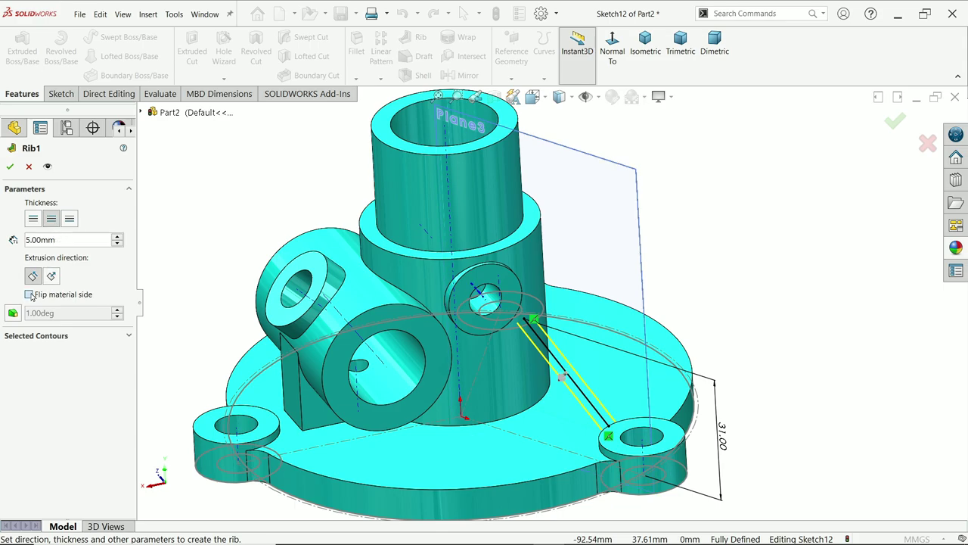
pyautogui.moveTo(529, 393); pyautogui.dragTo(739, 320, button='middle')
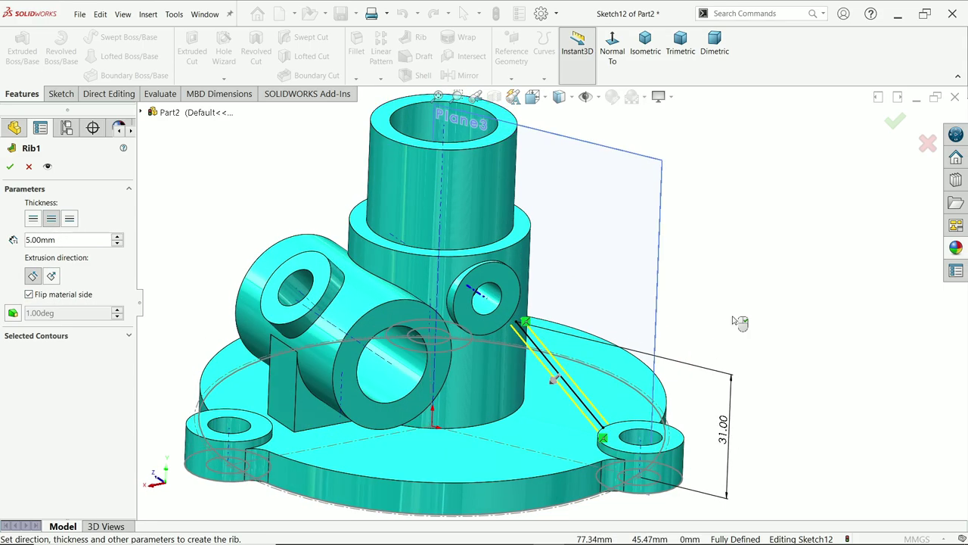
pyautogui.click(10, 165)
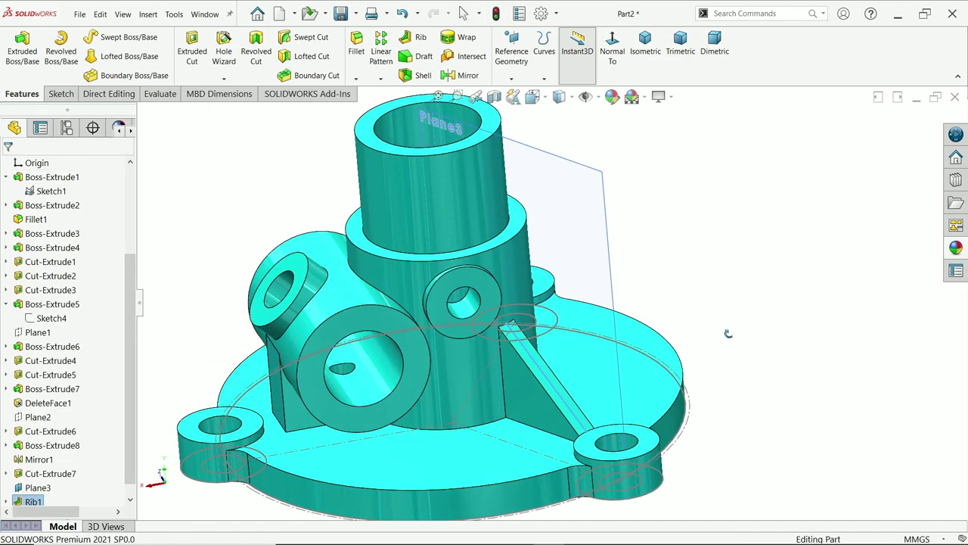
# Hide the rib's reference plane and the base flange sketch
pyautogui.click(616, 268)
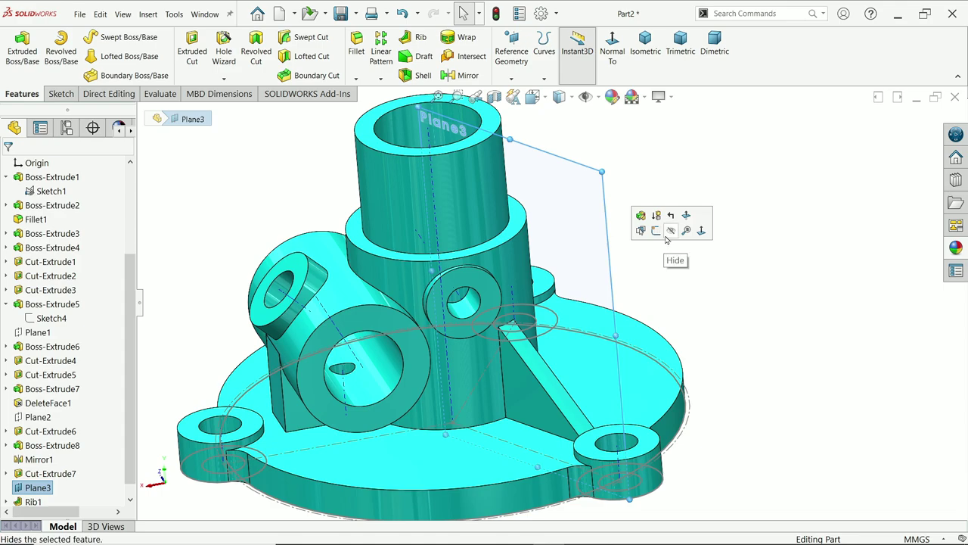
pyautogui.click(670, 236)
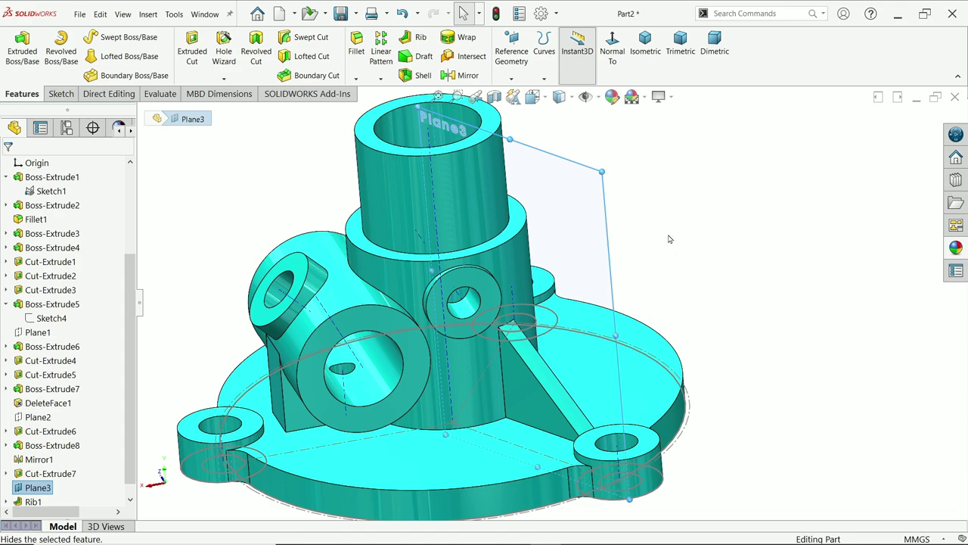
pyautogui.click(636, 354)
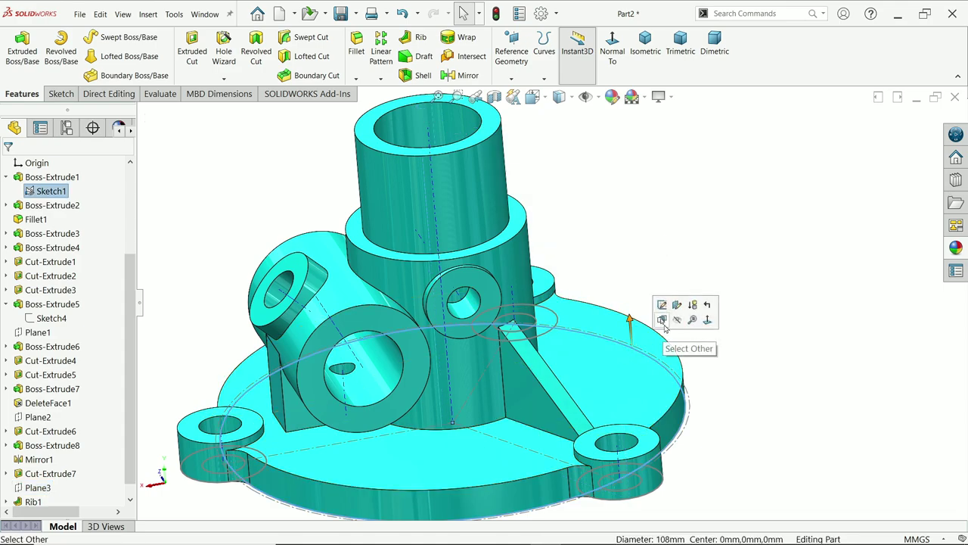
pyautogui.click(691, 289)
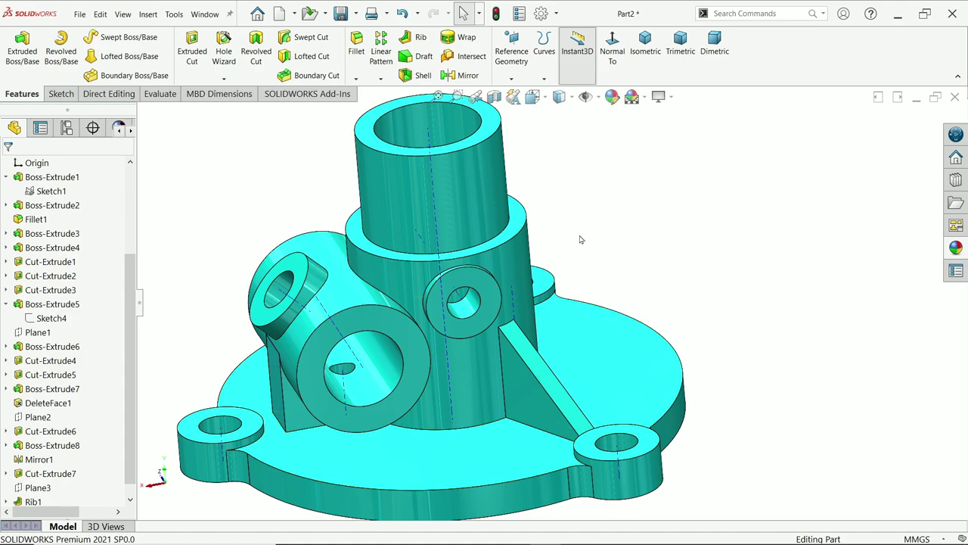
# Turn off the display of the temporary axes
pyautogui.click(597, 97)
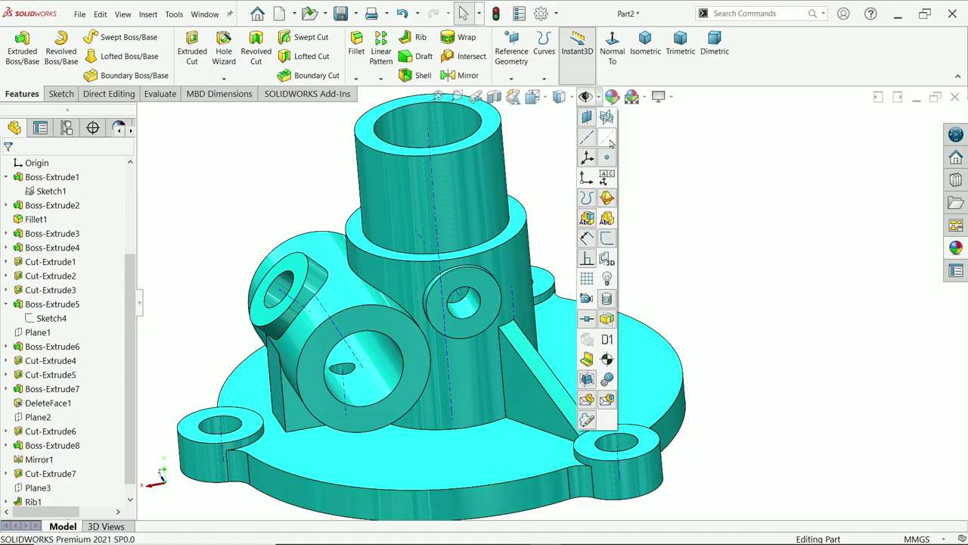
pyautogui.scroll(-6, 595, 394)
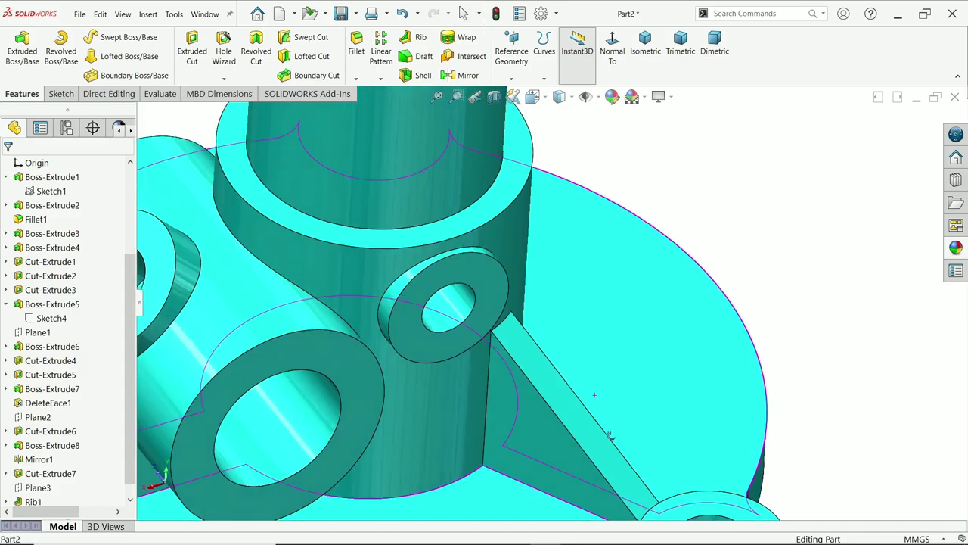
pyautogui.moveTo(607, 449); pyautogui.dragTo(713, 406, button='middle')
pyautogui.press('f')
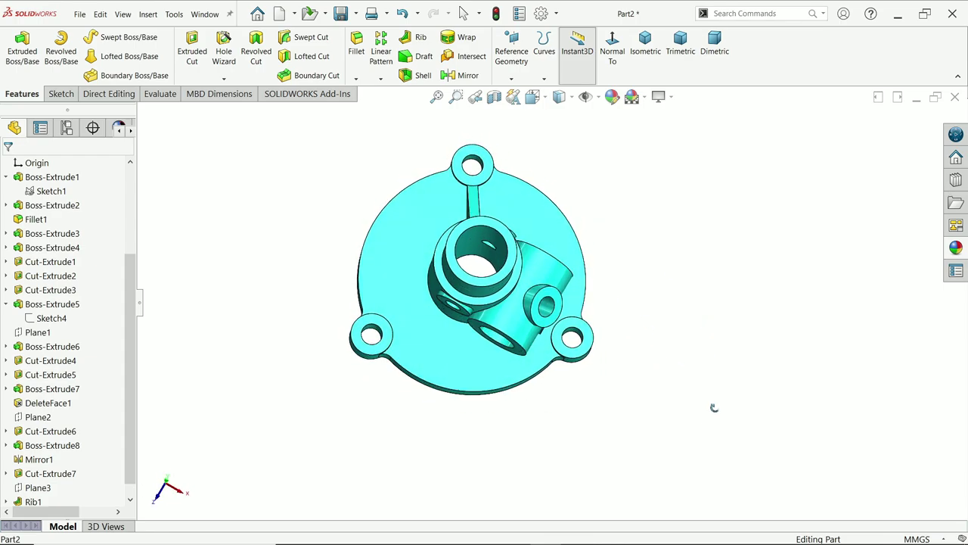
# Circular-pattern the rib about the base flange's outer rim with 2 equally spaced instances over 120 degrees
pyautogui.scroll(-3, 430, 266)
pyautogui.scroll(-2, 430, 266)
pyautogui.click(381, 79)
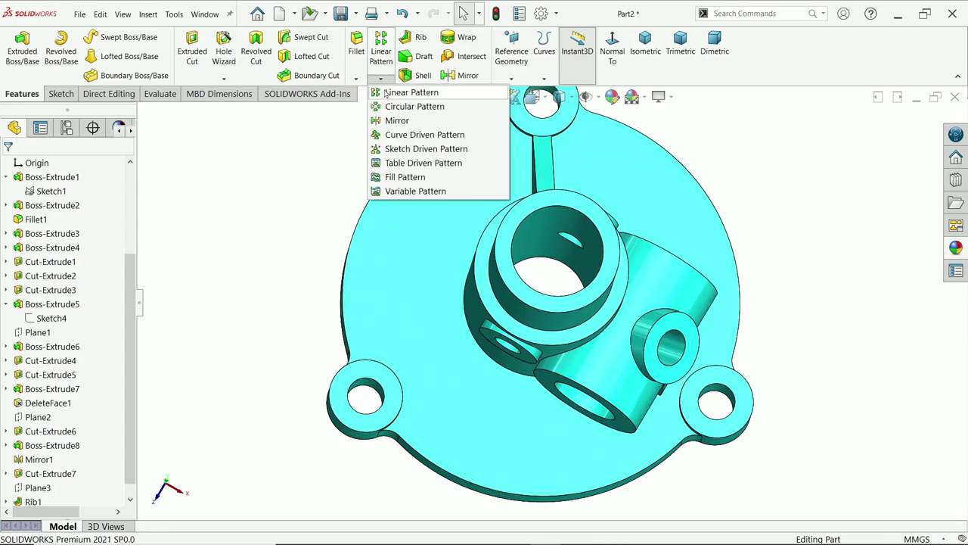
pyautogui.click(387, 111)
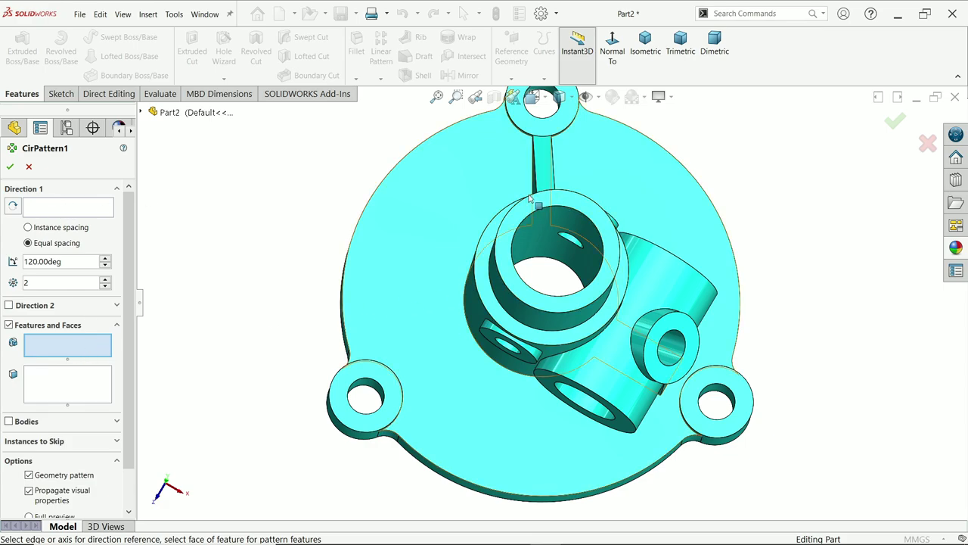
pyautogui.click(546, 176)
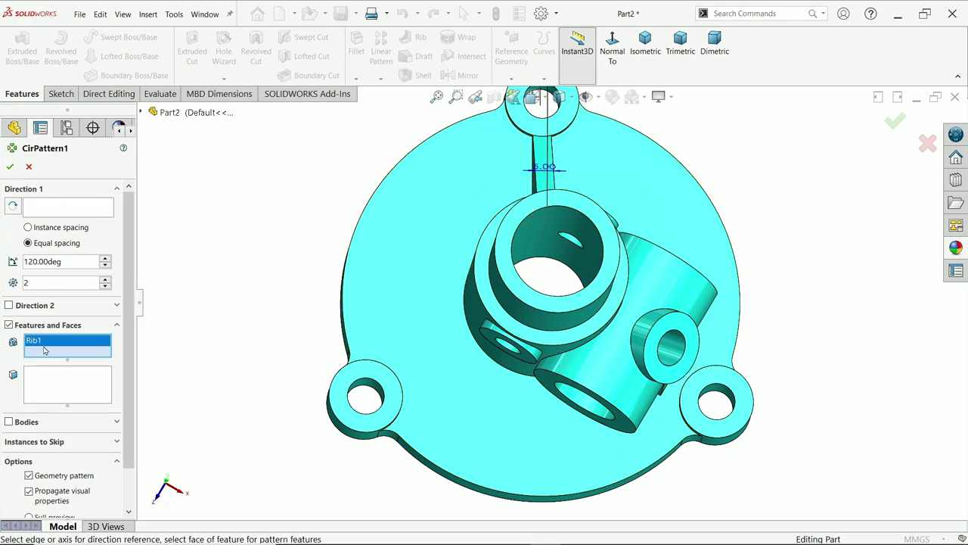
pyautogui.click(62, 208)
pyautogui.moveTo(423, 424); pyautogui.dragTo(417, 295, button='middle')
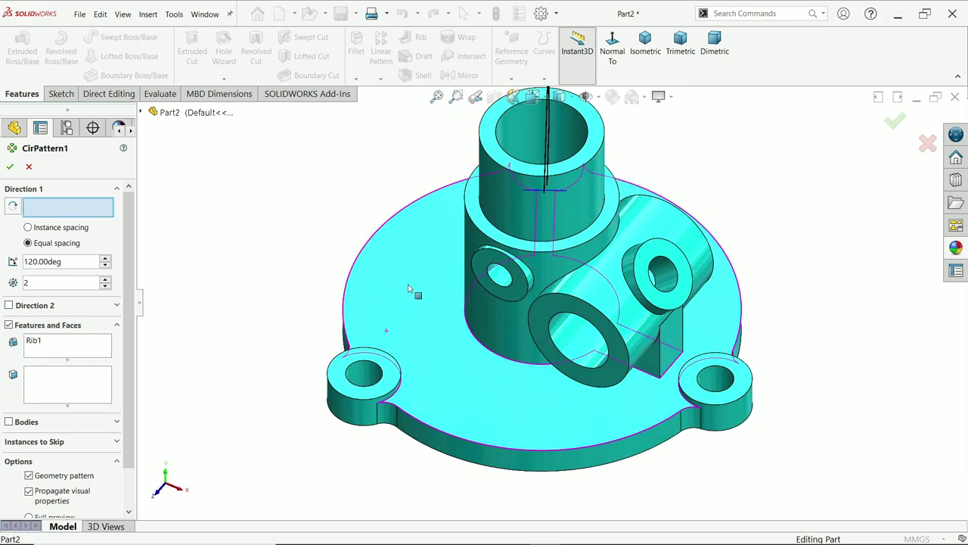
pyautogui.click(580, 463)
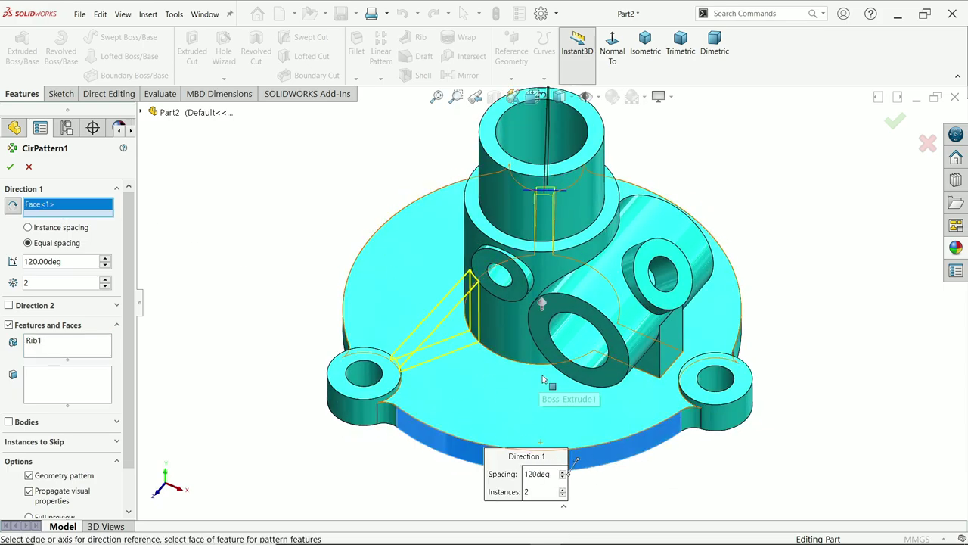
pyautogui.moveTo(543, 379); pyautogui.dragTo(620, 356, button='middle')
pyautogui.scroll(-2, 620, 356)
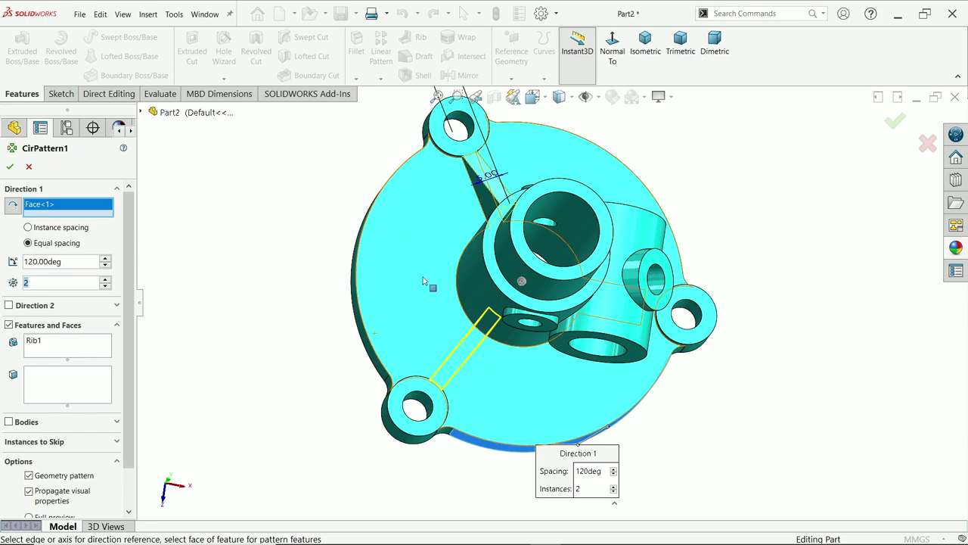
pyautogui.click(11, 167)
pyautogui.moveTo(242, 271)
pyautogui.mouseDown(button='middle')
pyautogui.moveTo(250, 298)
pyautogui.moveTo(234, 330)
pyautogui.moveTo(273, 326)
pyautogui.moveTo(261, 277)
pyautogui.moveTo(245, 279)
pyautogui.mouseUp(button='middle')
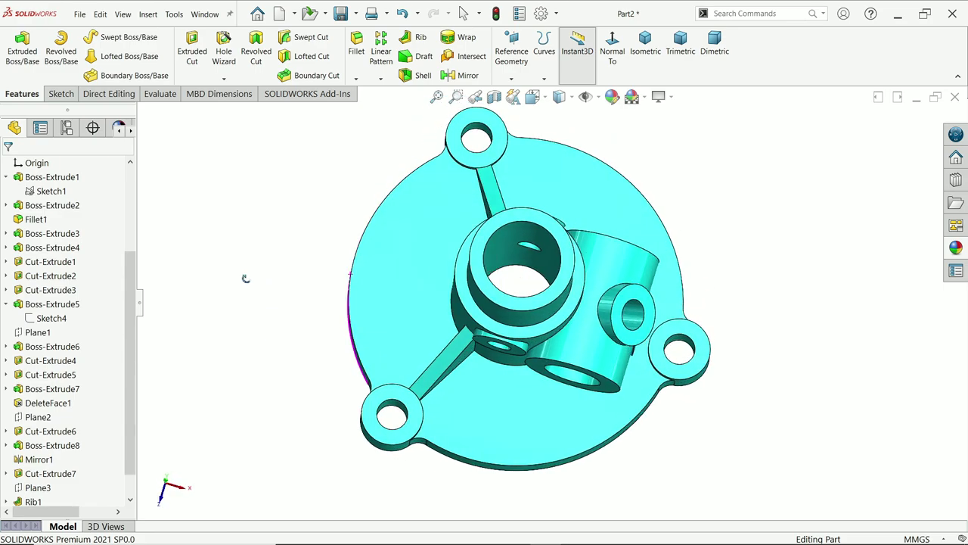
pyautogui.click(646, 45)
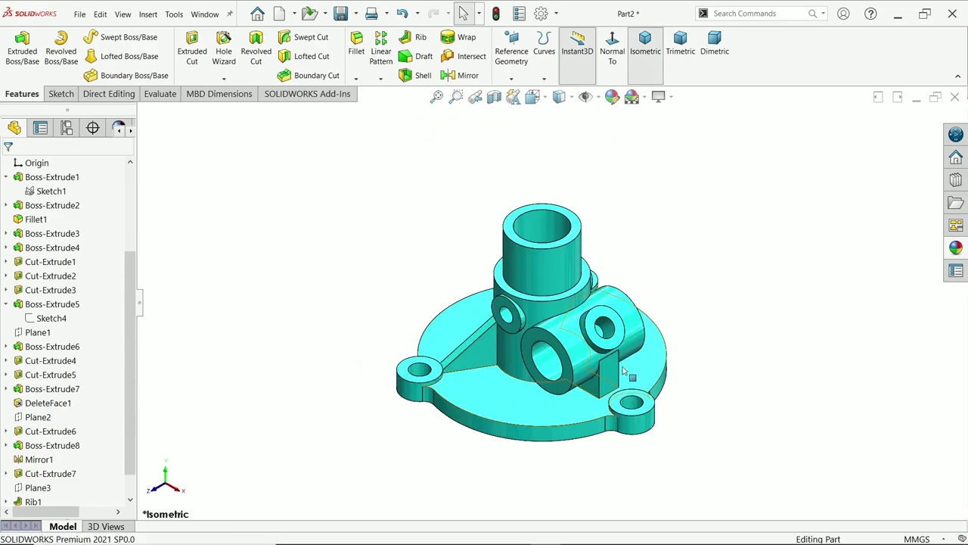
# Switch to the Exercise 173 drawing and examine its views and notes for the chamfer and fillet sizes
pyautogui.hotkey('alt', 'Tab')
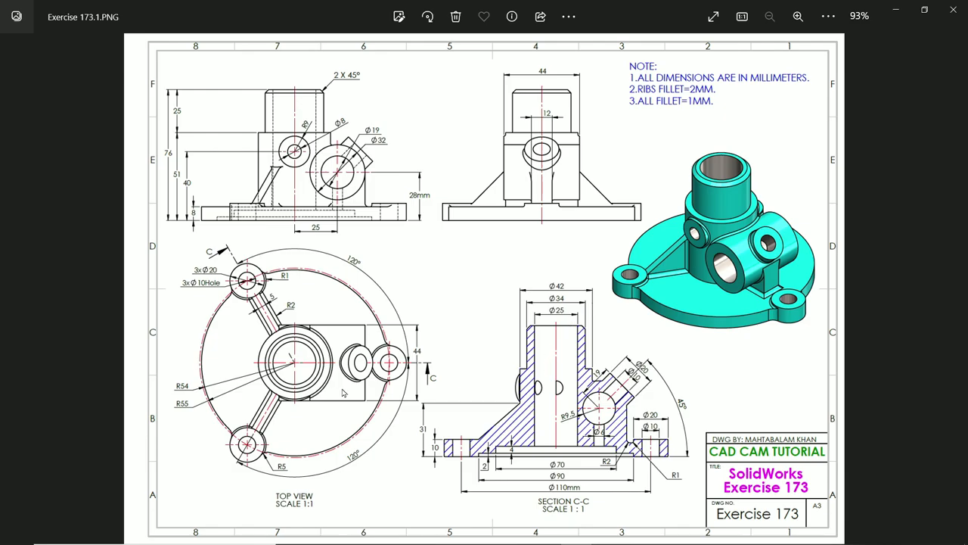
pyautogui.scroll(3, 490, 323)
pyautogui.moveTo(406, 216); pyautogui.dragTo(414, 355)
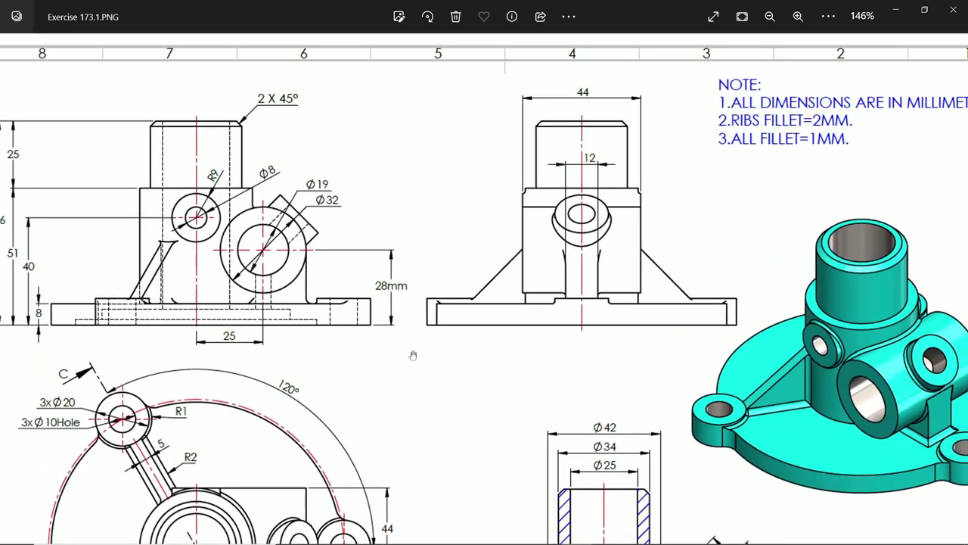
pyautogui.moveTo(572, 177); pyautogui.dragTo(485, 163)
pyautogui.scroll(-5, 570, 246)
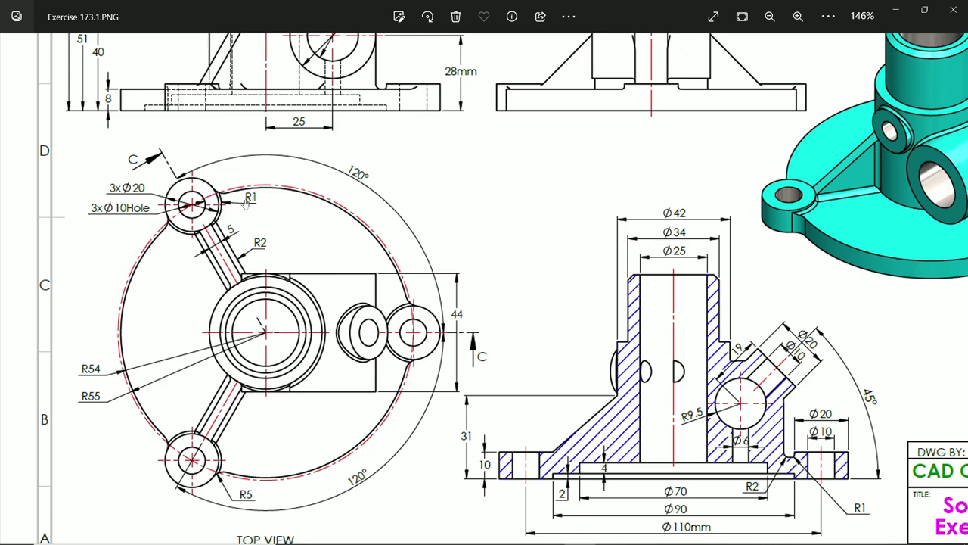
pyautogui.moveTo(246, 401); pyautogui.dragTo(245, 338)
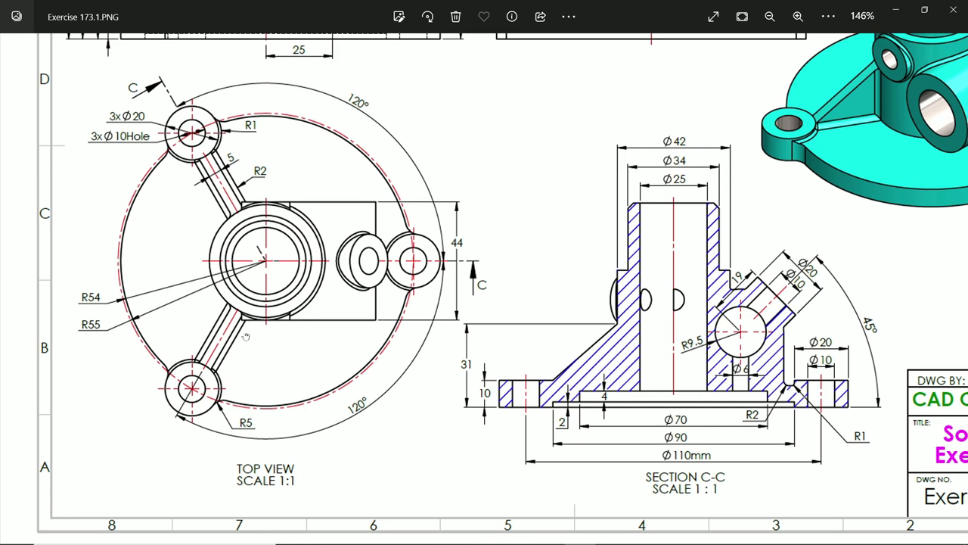
pyautogui.moveTo(490, 348); pyautogui.dragTo(378, 344)
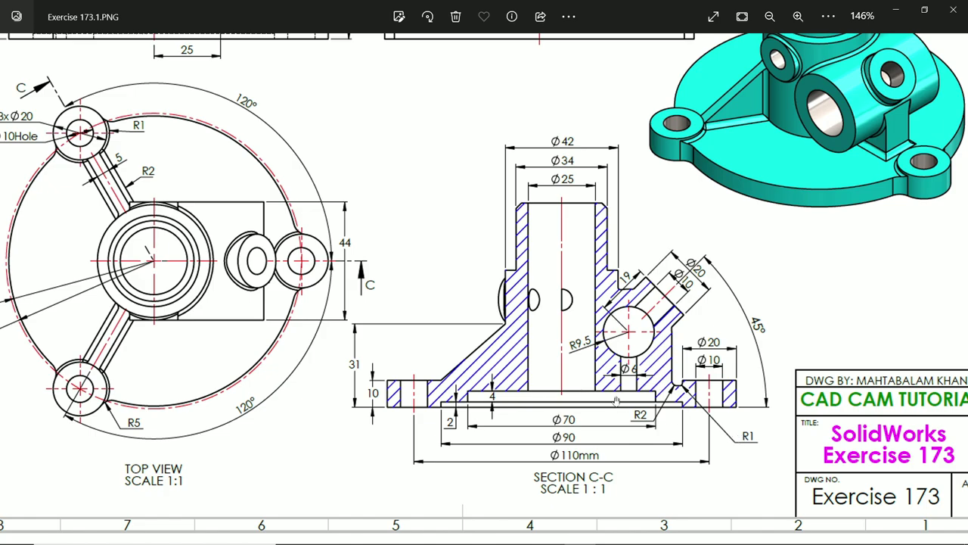
pyautogui.moveTo(469, 310)
pyautogui.mouseDown()
pyautogui.moveTo(472, 345)
pyautogui.moveTo(537, 493)
pyautogui.mouseUp()
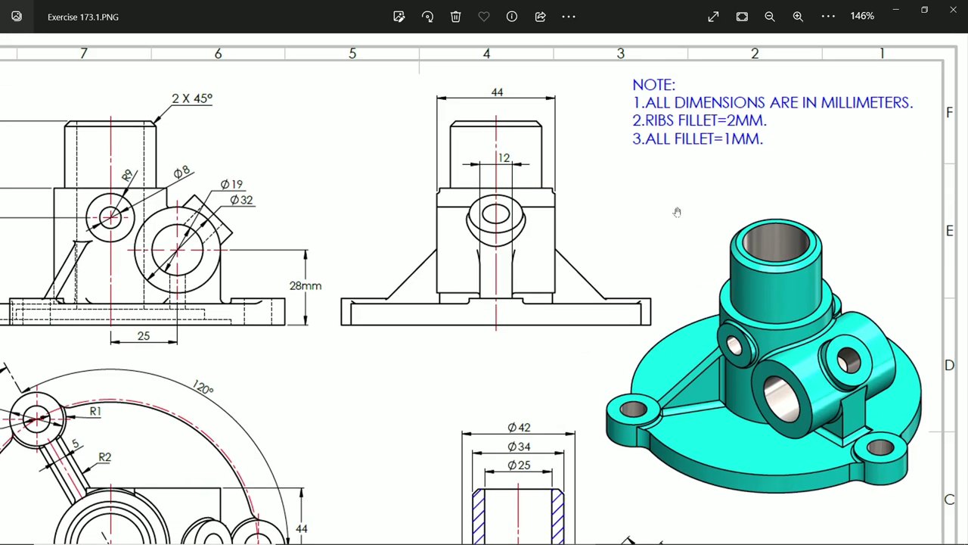
pyautogui.moveTo(497, 352); pyautogui.dragTo(550, 238)
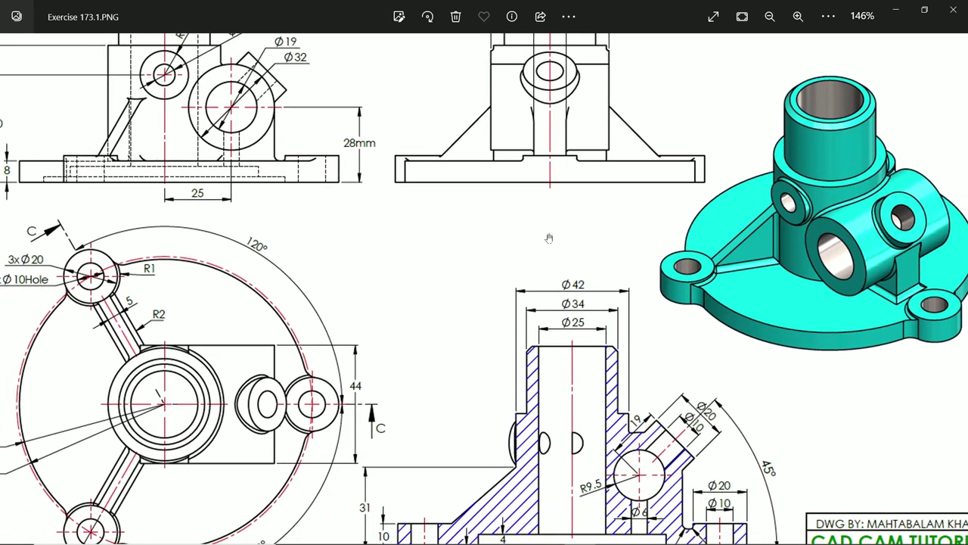
pyautogui.click(898, 11)
# Chamfer the outer top edge of the main cylinder at 2 mm and 45 degrees
pyautogui.scroll(-3, 573, 208)
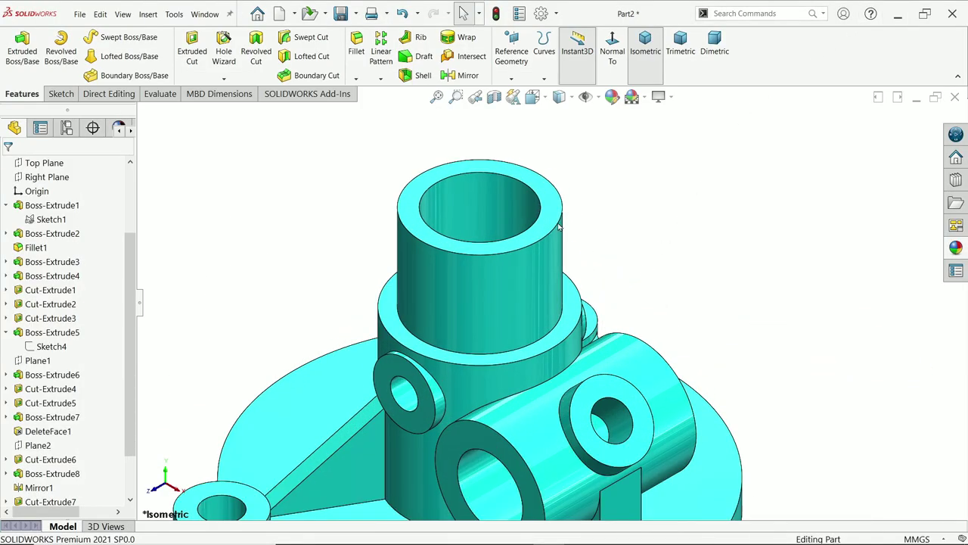
pyautogui.click(556, 231)
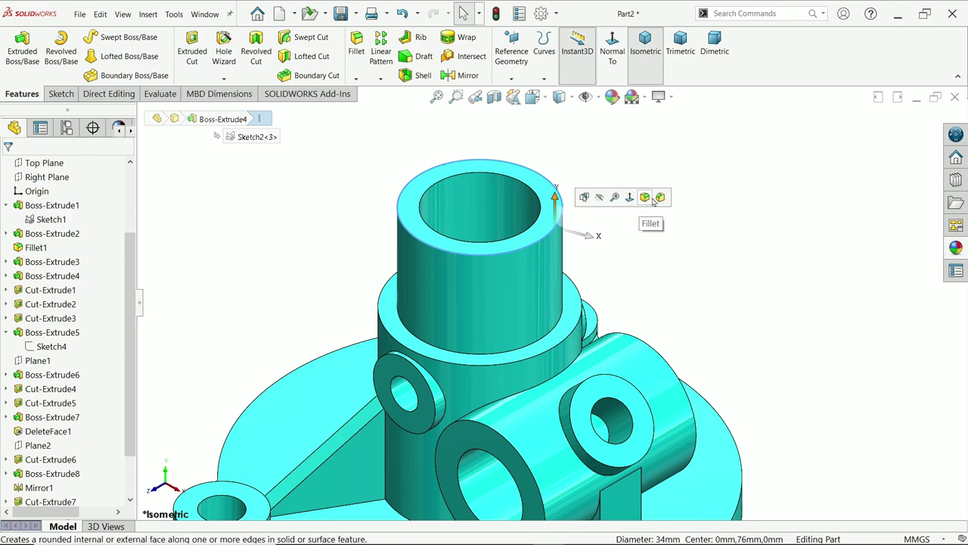
pyautogui.press('c')
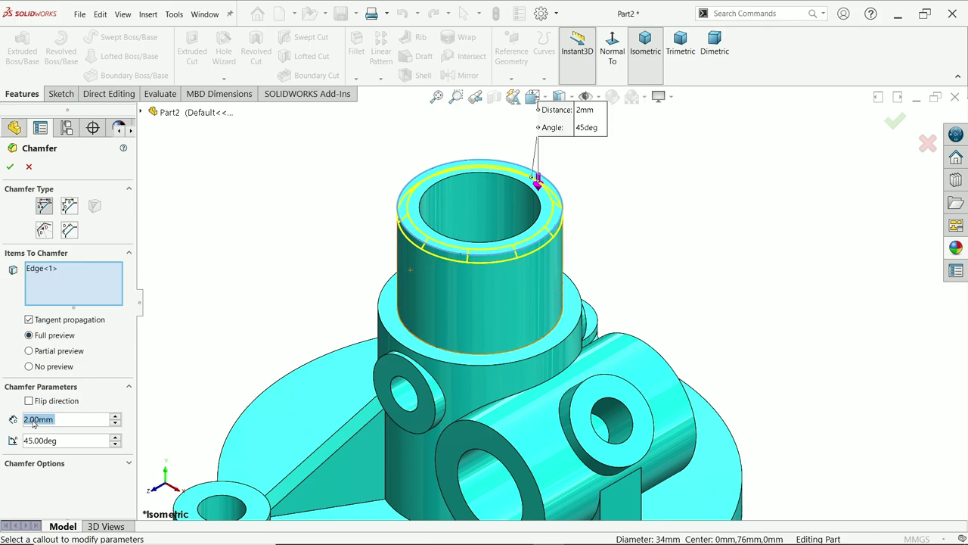
pyautogui.click(10, 167)
# Start a 2 mm fillet and include the two front base edges of the support block under the side cylinder
pyautogui.press('f')
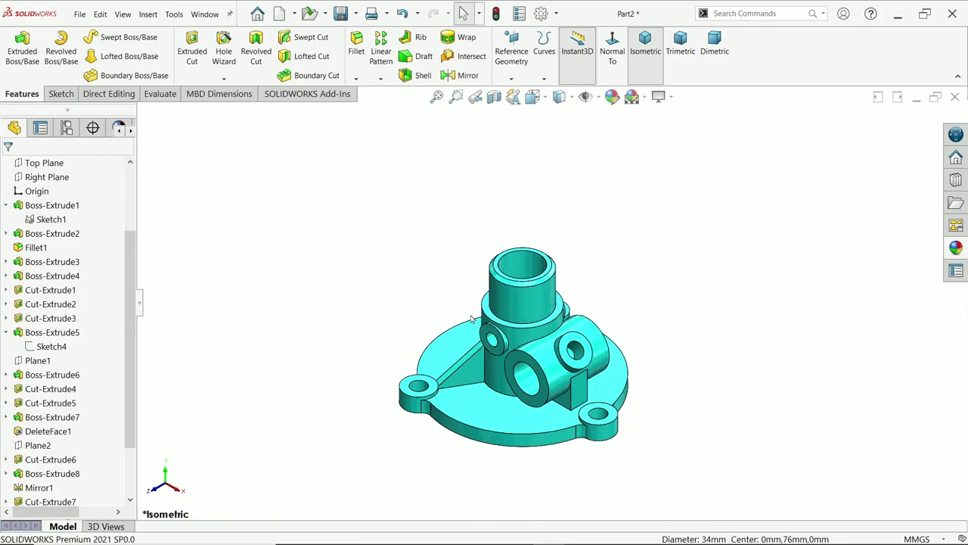
pyautogui.scroll(-4, 594, 389)
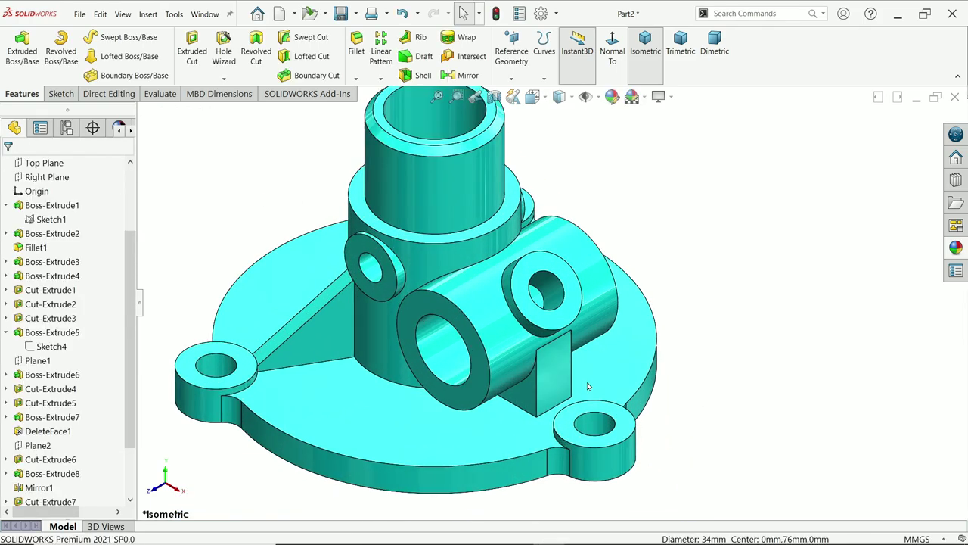
pyautogui.click(356, 47)
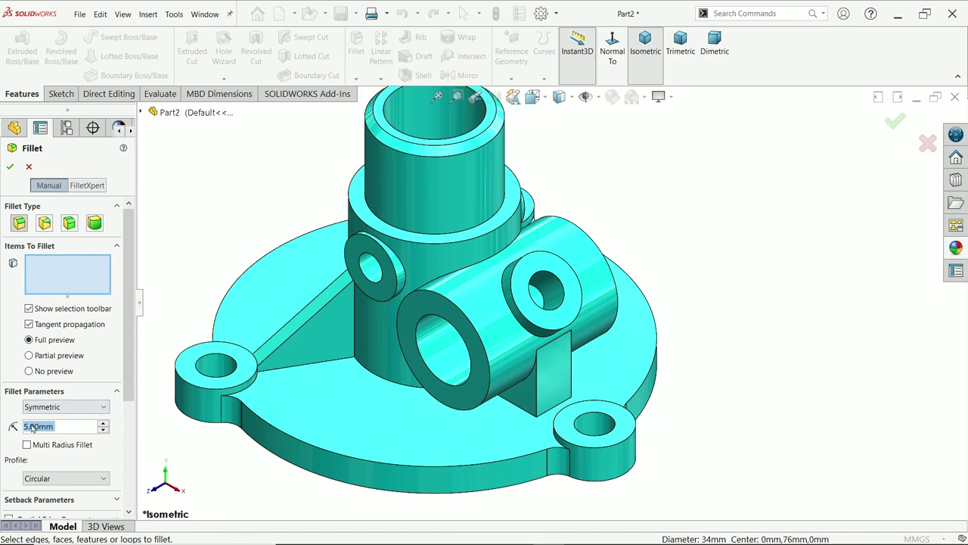
pyautogui.write('2')
pyautogui.press('Return')
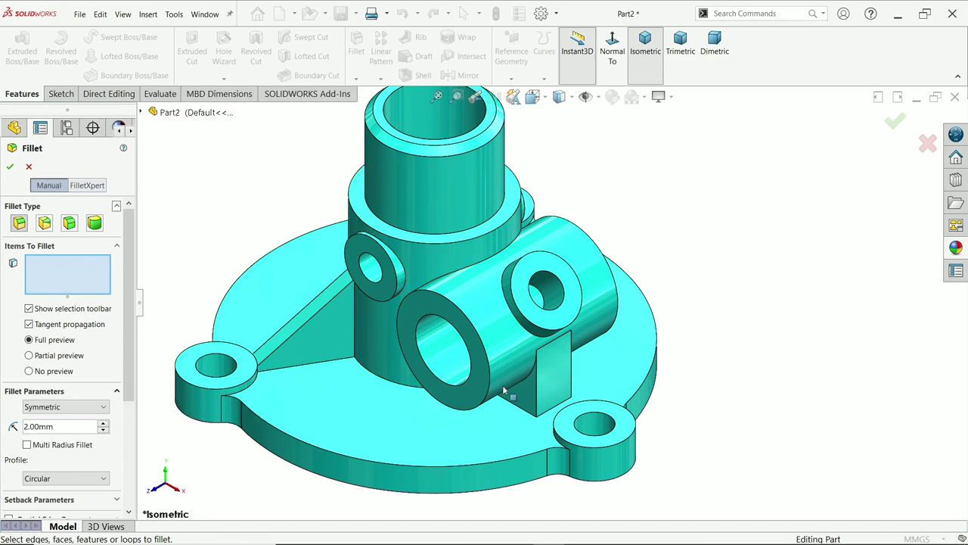
pyautogui.scroll(-4, 503, 390)
pyautogui.click(583, 478)
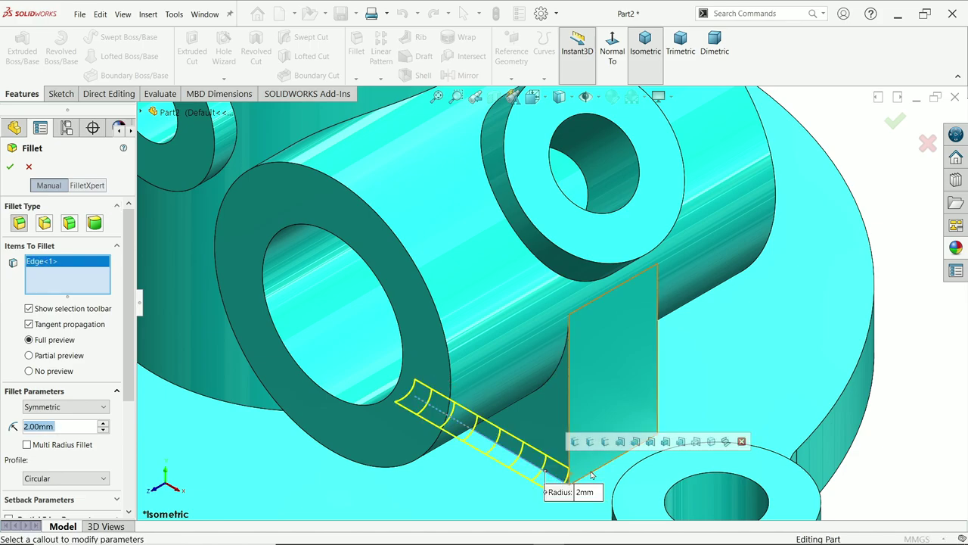
pyautogui.click(605, 461)
pyautogui.scroll(3, 679, 393)
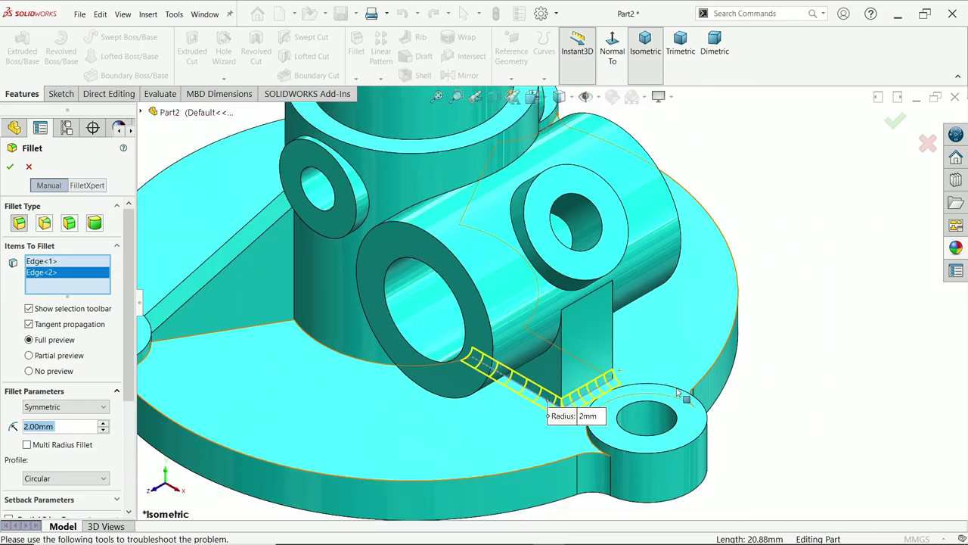
# Add the support block's far base edge and its two short upright edges against the main cylinder to the fillet
pyautogui.moveTo(679, 392); pyautogui.dragTo(560, 232, button='middle')
pyautogui.click(668, 342)
pyautogui.scroll(-5, 556, 276)
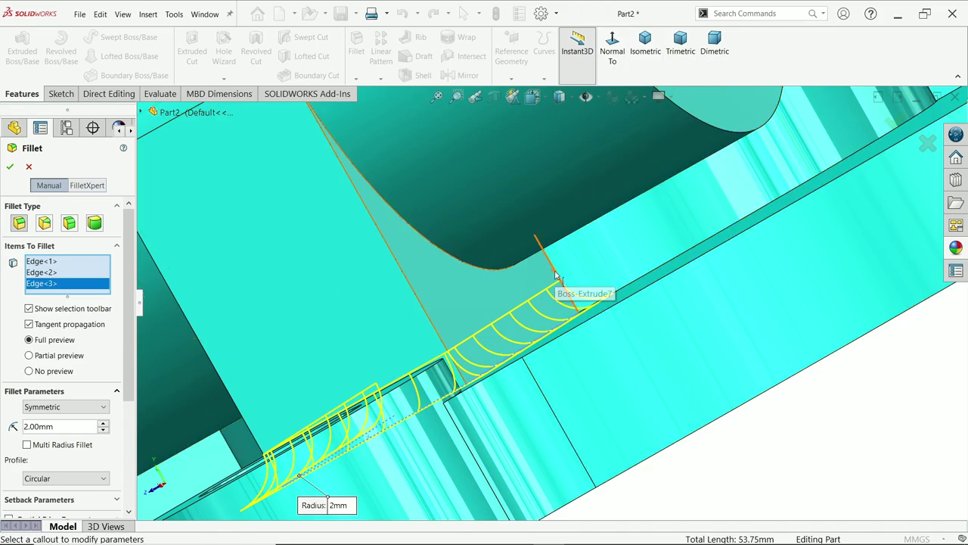
pyautogui.click(575, 284)
pyautogui.scroll(8, 577, 282)
pyautogui.scroll(-3, 611, 247)
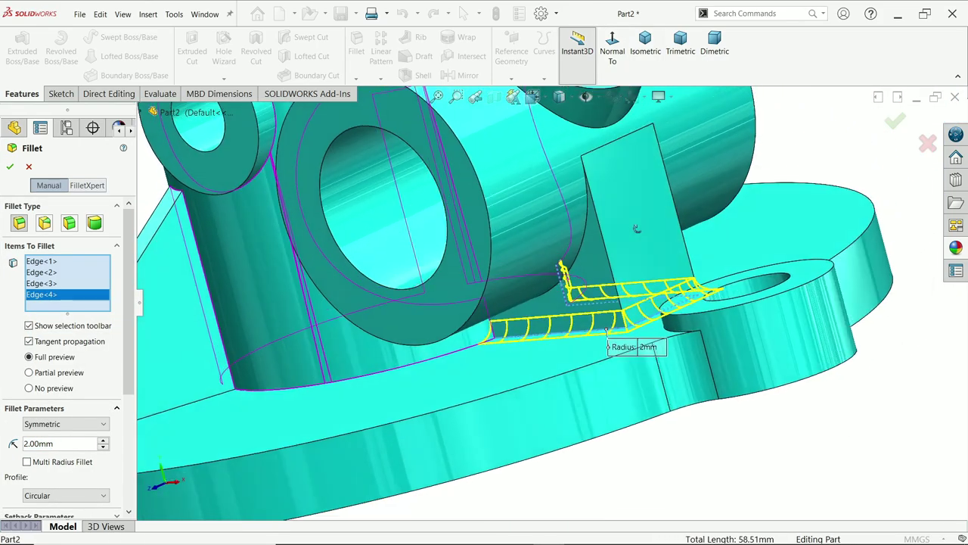
pyautogui.scroll(-3, 537, 291)
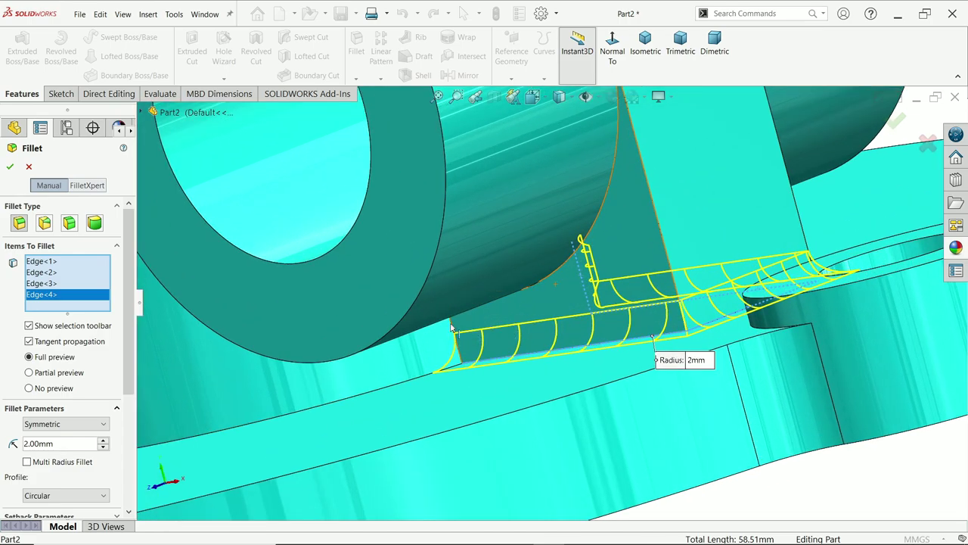
pyautogui.click(452, 327)
# Add the patterned rib's edges along the main cylinder and the base, on both sides of the rib, to the 2 mm fillet
pyautogui.scroll(8, 458, 321)
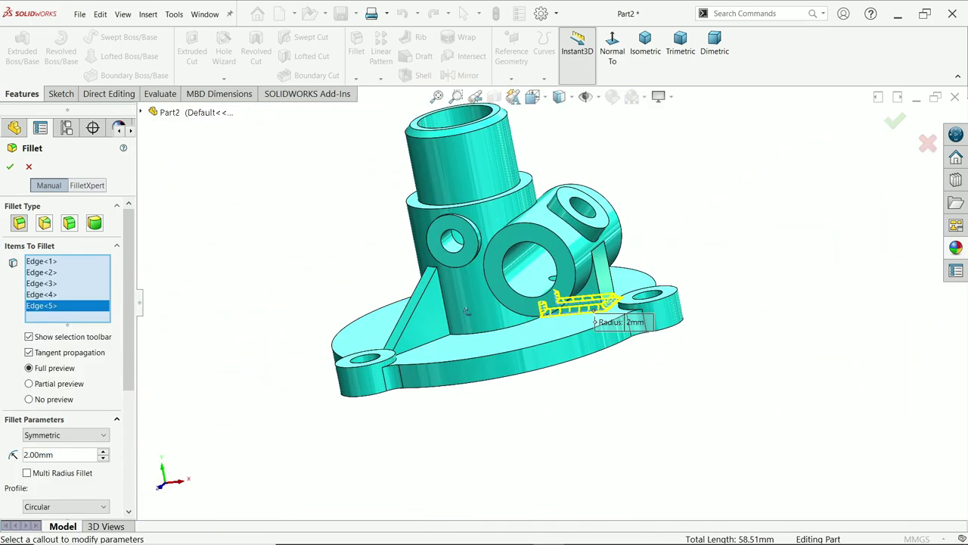
pyautogui.scroll(-10, 467, 324)
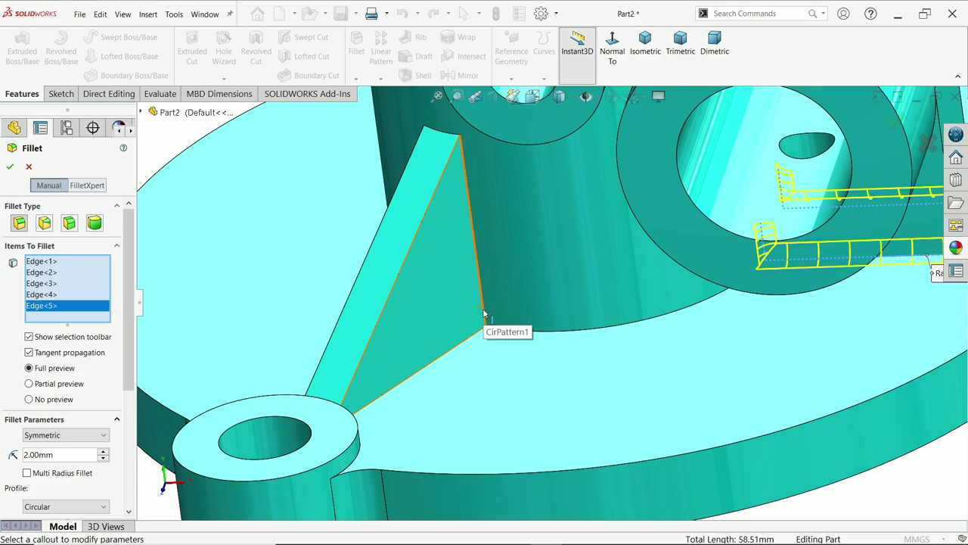
pyautogui.click(484, 312)
pyautogui.click(468, 339)
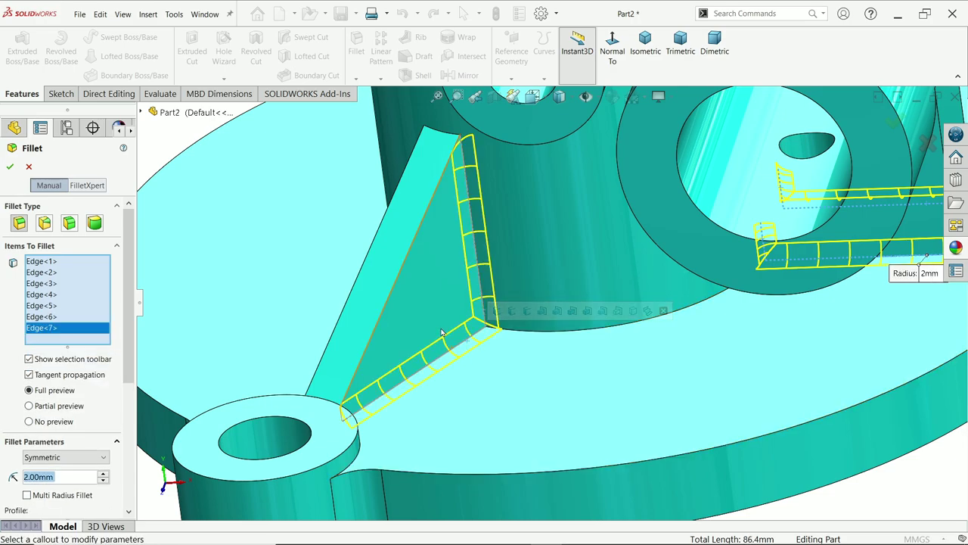
pyautogui.moveTo(443, 333); pyautogui.dragTo(541, 335, button='middle')
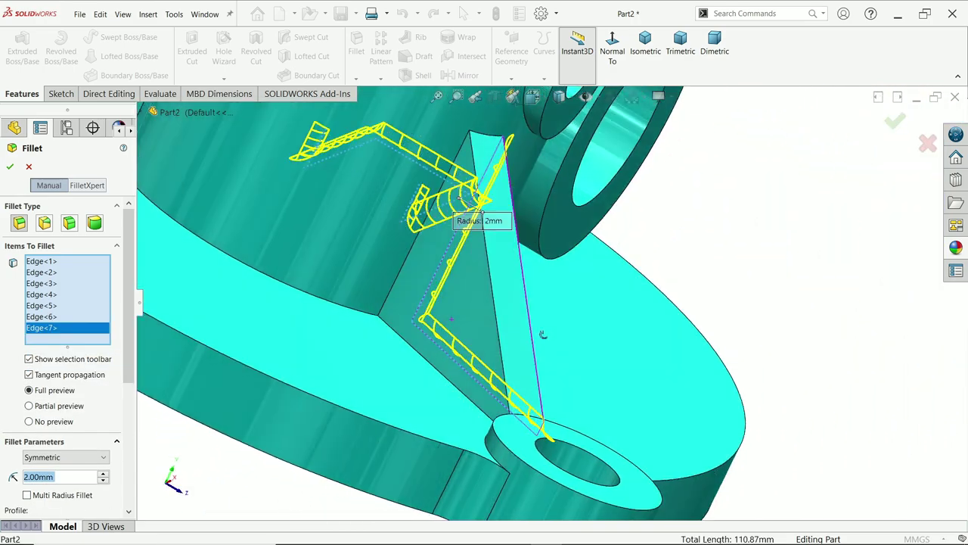
pyautogui.click(387, 301)
pyautogui.click(401, 339)
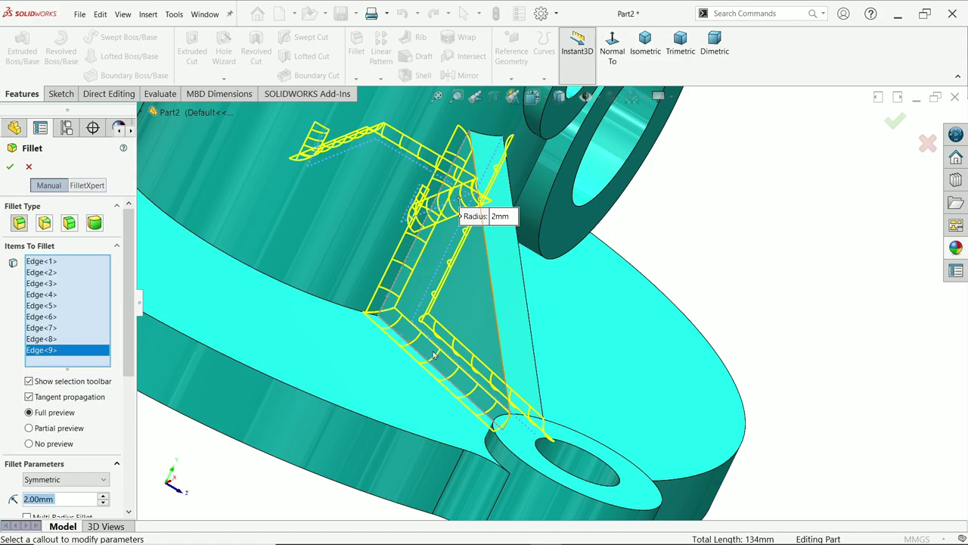
# Add the other rib's edges along the main cylinder and the base, on both sides of the rib, to the 2 mm fillet
pyautogui.scroll(5, 401, 340)
pyautogui.scroll(-5, 416, 248)
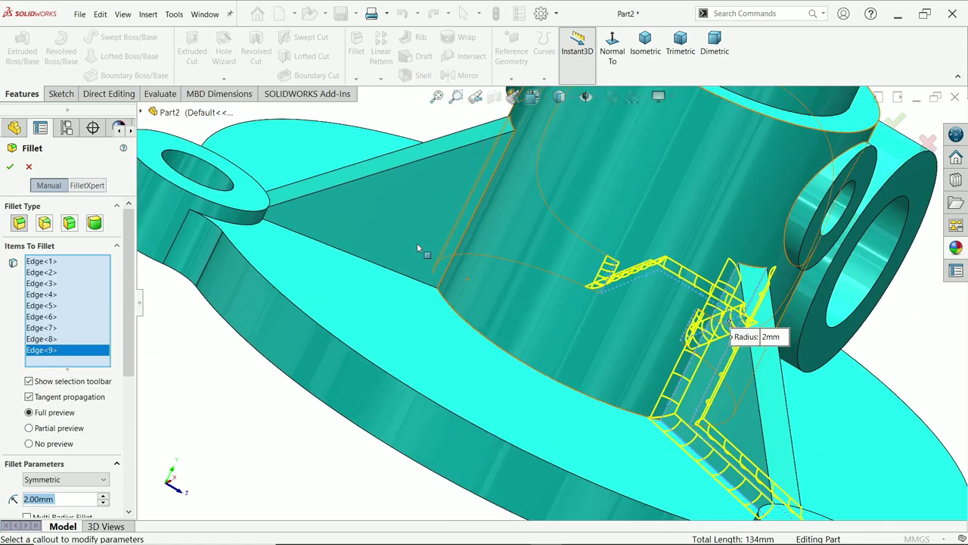
pyautogui.click(457, 254)
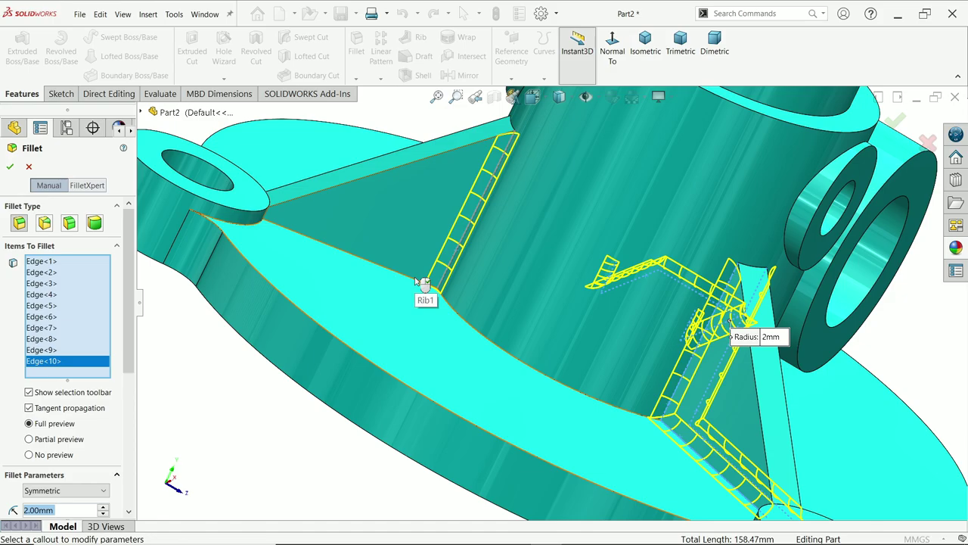
pyautogui.click(408, 280)
pyautogui.scroll(5, 408, 280)
pyautogui.moveTo(431, 295); pyautogui.dragTo(588, 361, button='middle')
pyautogui.scroll(-5, 382, 274)
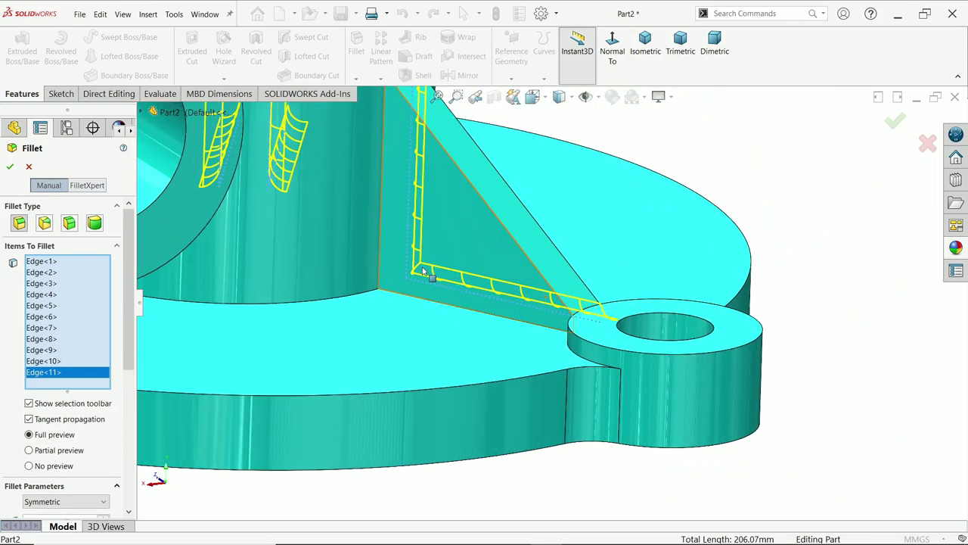
pyautogui.click(426, 307)
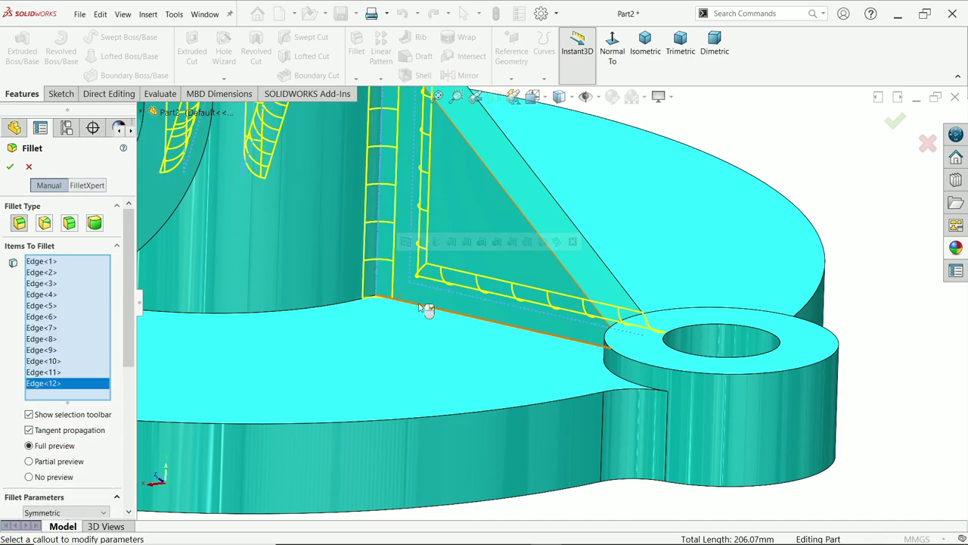
pyautogui.click(427, 322)
# Check the fillet preview around the support block and ribs and apply the 2 mm fillet
pyautogui.scroll(5, 542, 328)
pyautogui.scroll(3, 542, 328)
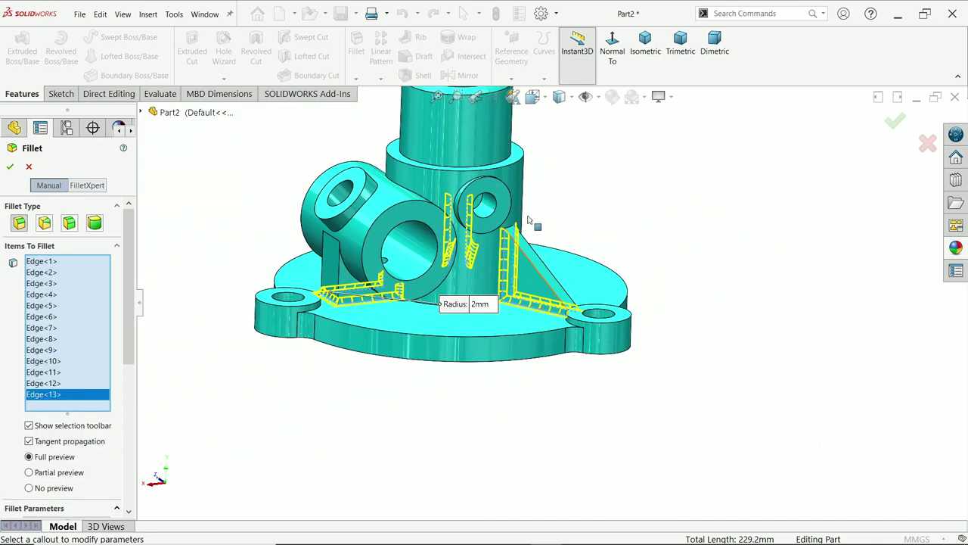
pyautogui.scroll(-3, 529, 221)
pyautogui.scroll(-5, 546, 318)
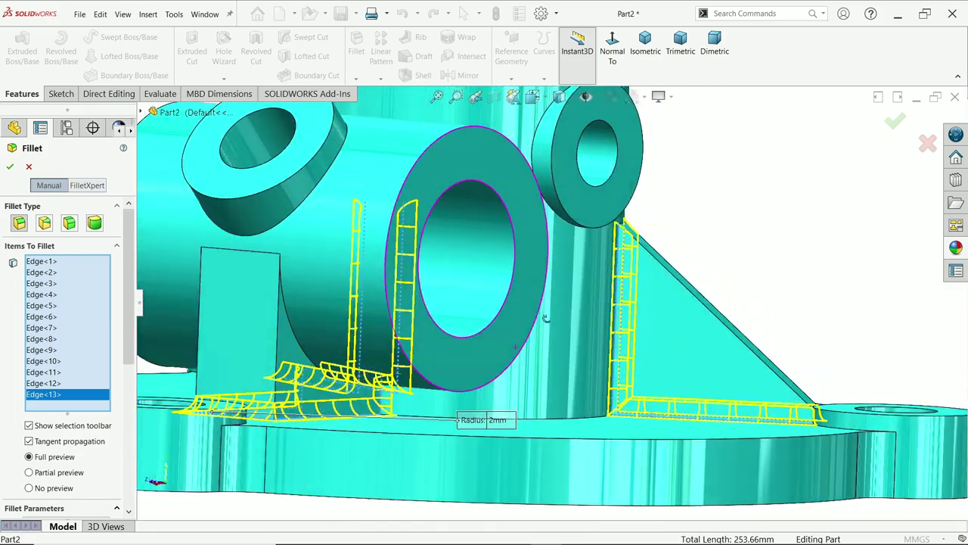
pyautogui.moveTo(546, 319); pyautogui.dragTo(499, 321, button='middle')
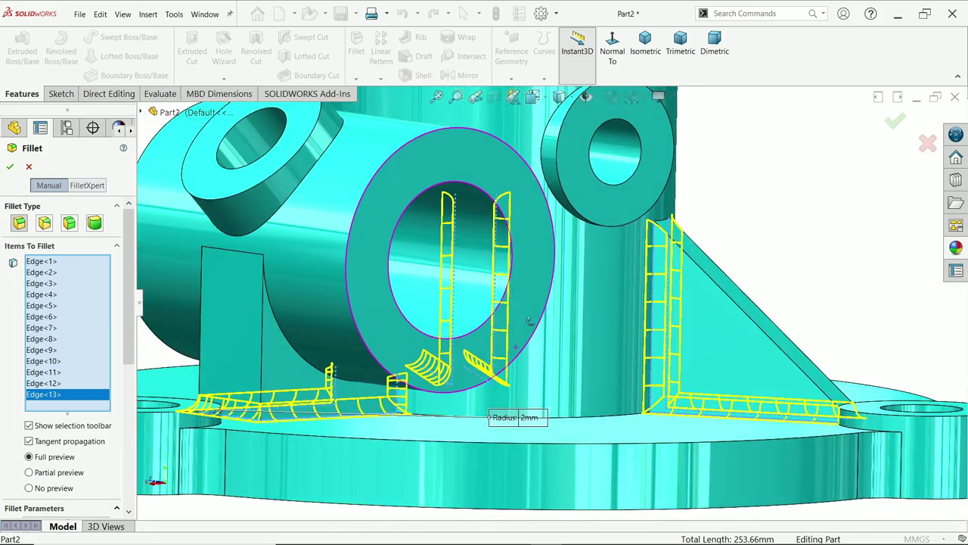
pyautogui.moveTo(399, 401); pyautogui.dragTo(469, 428, button='middle')
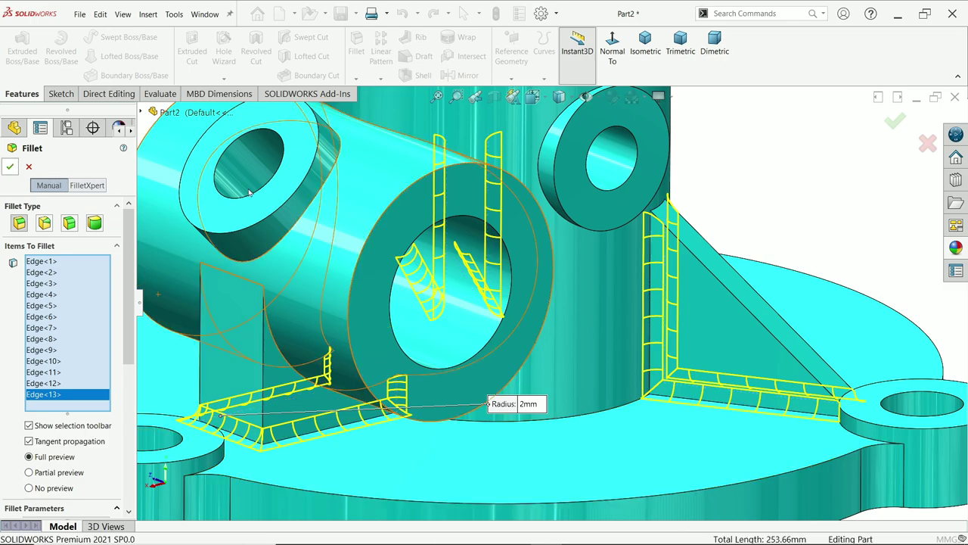
pyautogui.press('Return')
pyautogui.press('f')
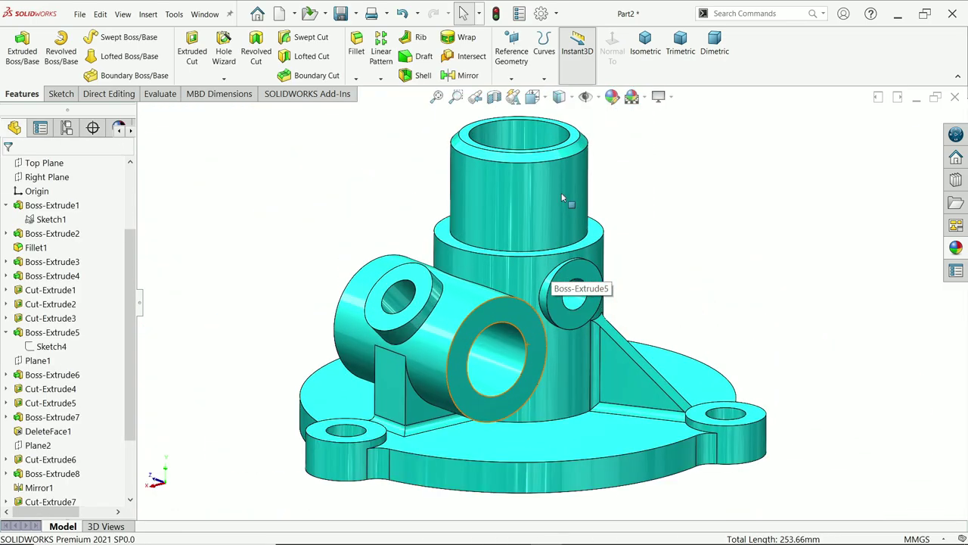
# Start a 1 mm fillet with the base edges of the side cylinder's boss and one main-cylinder boss, plus the edge where the two cylinders meet
pyautogui.click(355, 50)
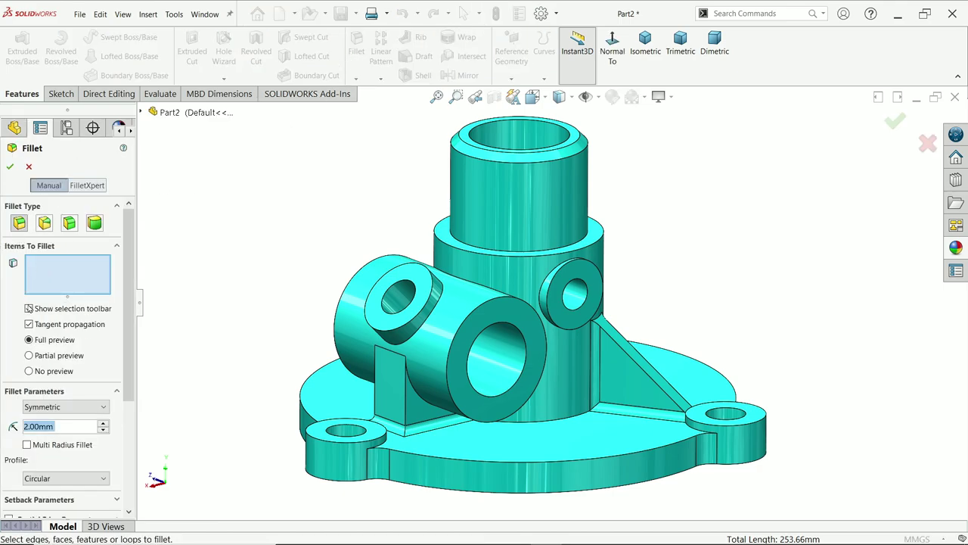
pyautogui.write('1')
pyautogui.press('Return')
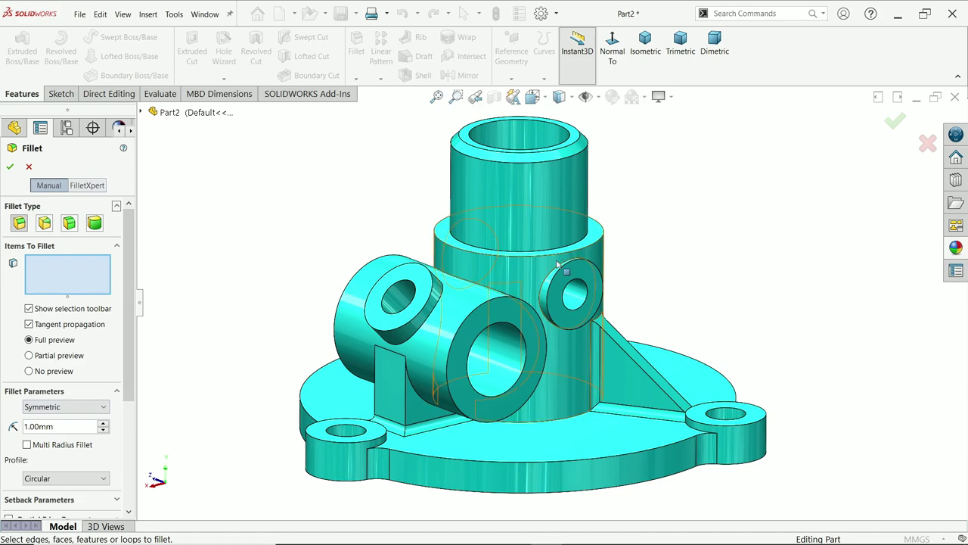
pyautogui.scroll(-3, 557, 264)
pyautogui.click(370, 352)
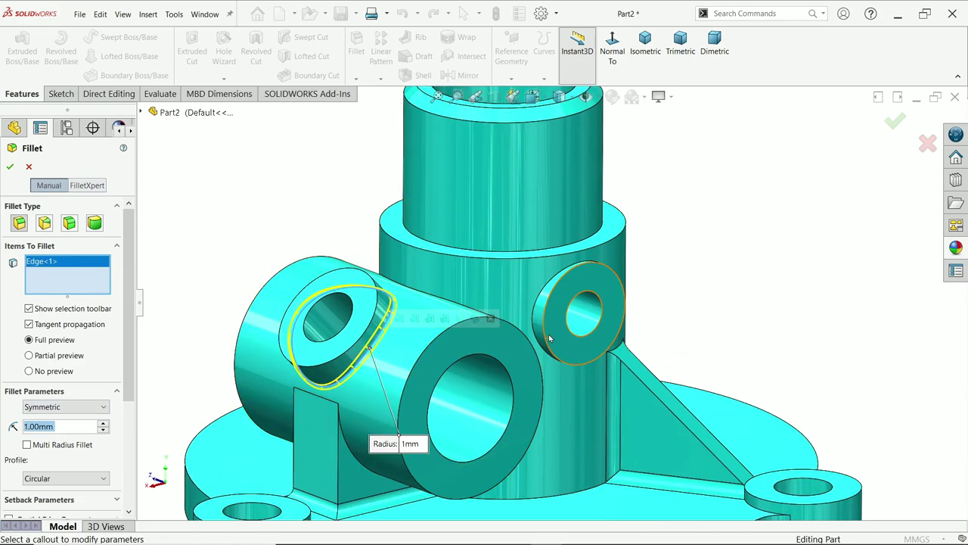
pyautogui.click(535, 317)
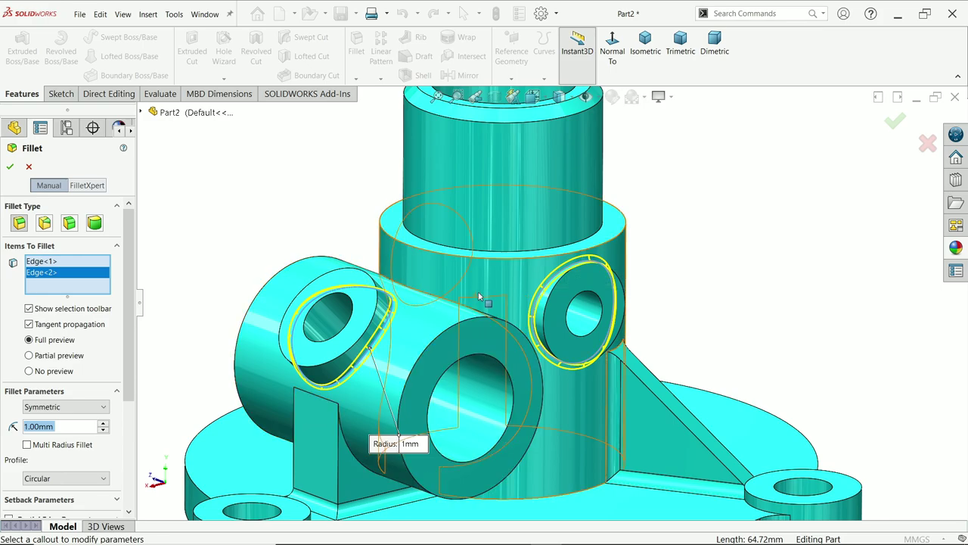
pyautogui.click(457, 306)
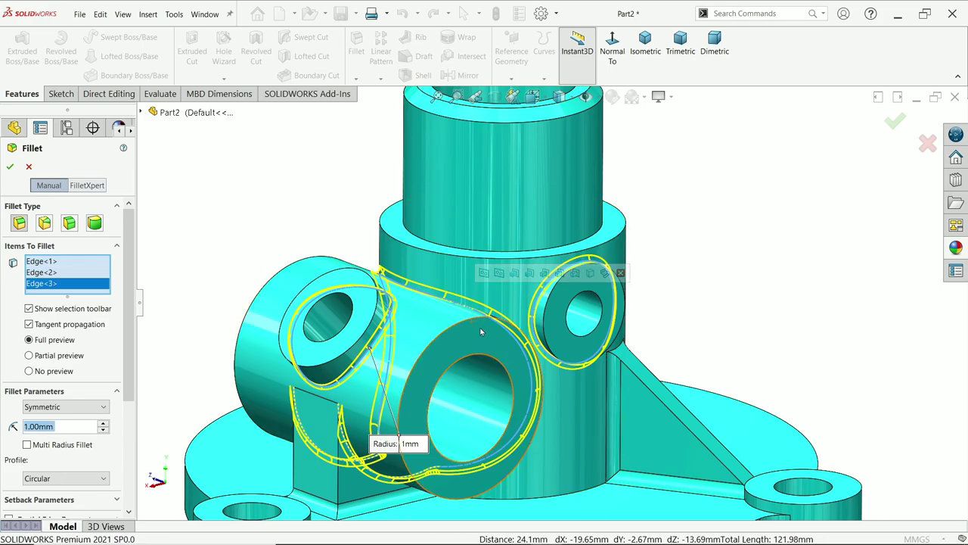
# Add one ribbed lug's two base edges and the front edge of the lug by the support block to the 1 mm fillet
pyautogui.scroll(3, 554, 301)
pyautogui.scroll(-3, 665, 415)
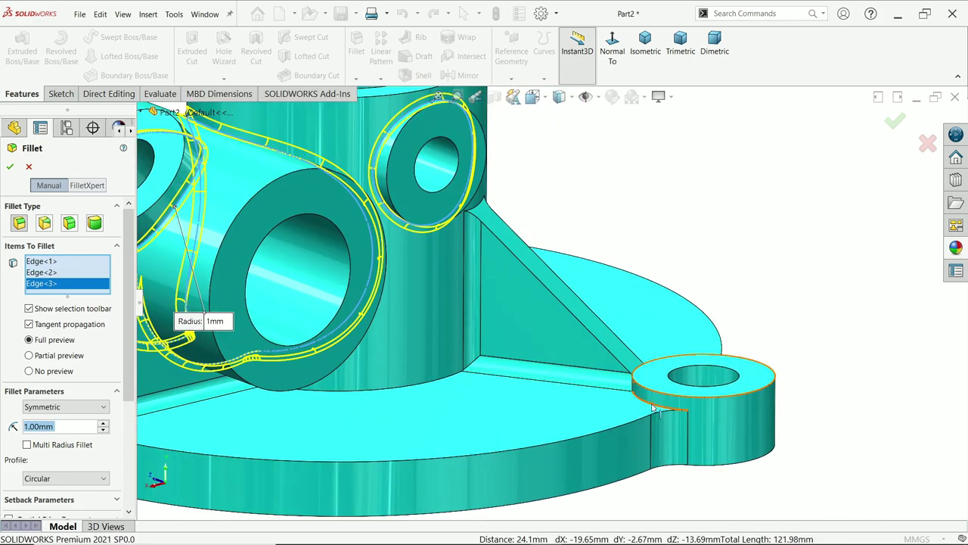
pyautogui.click(652, 409)
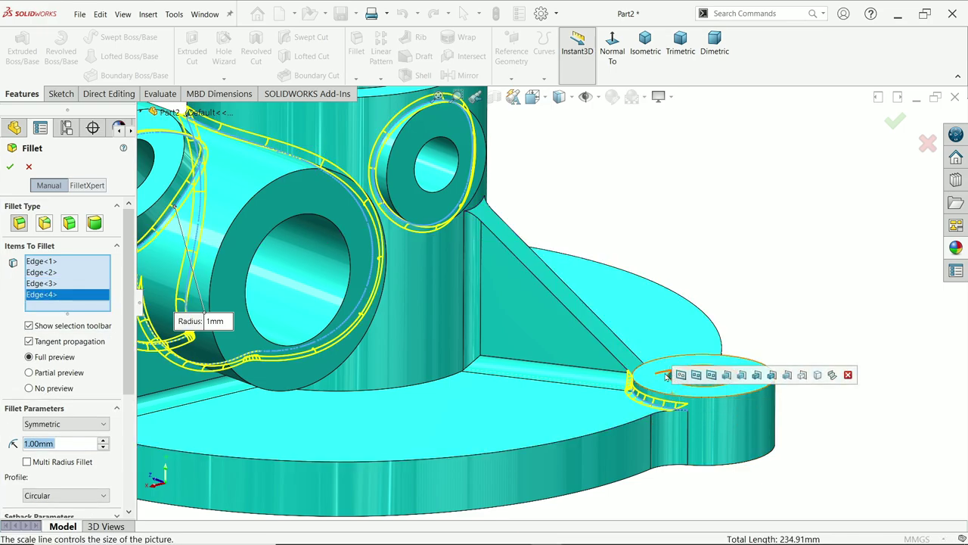
pyautogui.click(666, 376)
pyautogui.scroll(3, 400, 413)
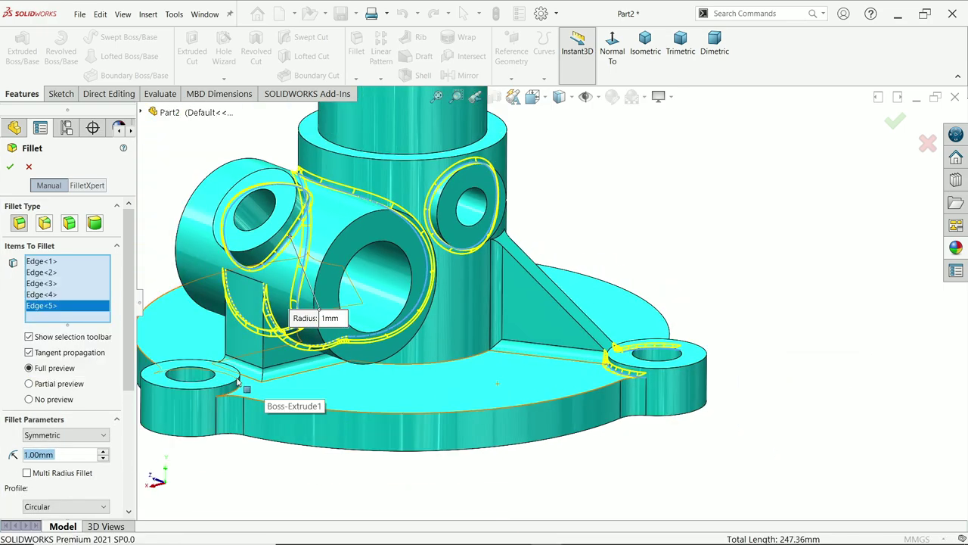
pyautogui.scroll(-3, 259, 394)
pyautogui.click(286, 395)
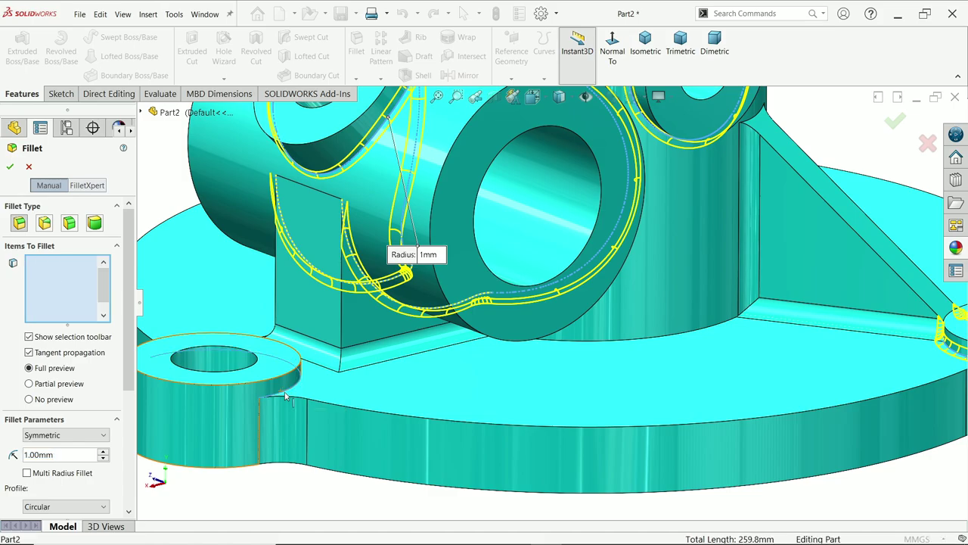
# Add the other ribbed lug's edges against the base plate, on both sides of the rib, to the 1 mm fillet
pyautogui.scroll(5, 379, 388)
pyautogui.moveTo(345, 342); pyautogui.dragTo(502, 379, button='middle')
pyautogui.scroll(3, 250, 294)
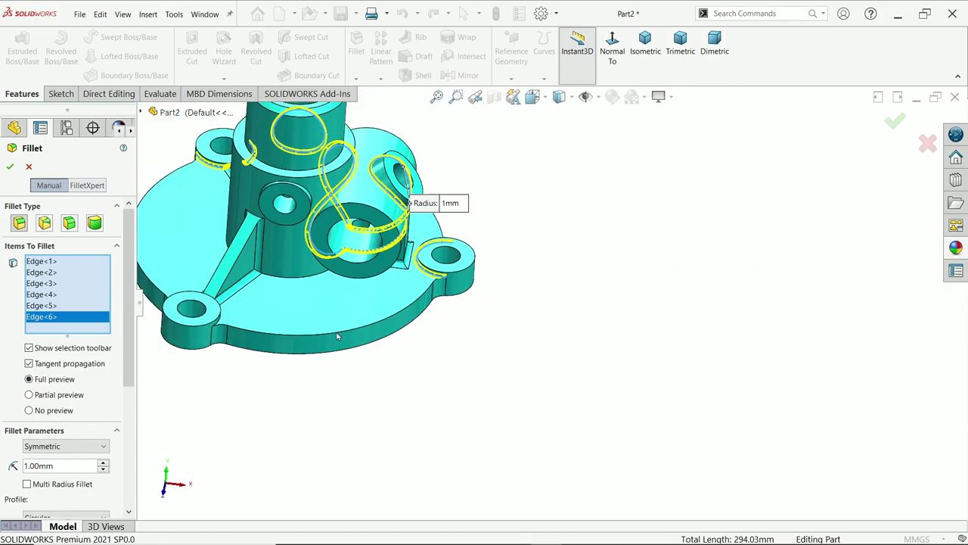
pyautogui.scroll(-8, 250, 302)
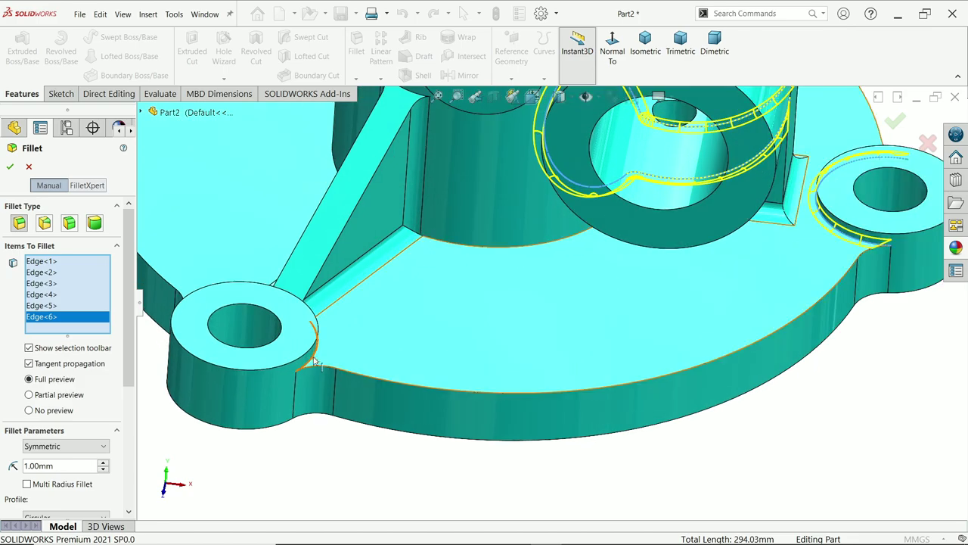
pyautogui.click(310, 355)
pyautogui.scroll(3, 218, 306)
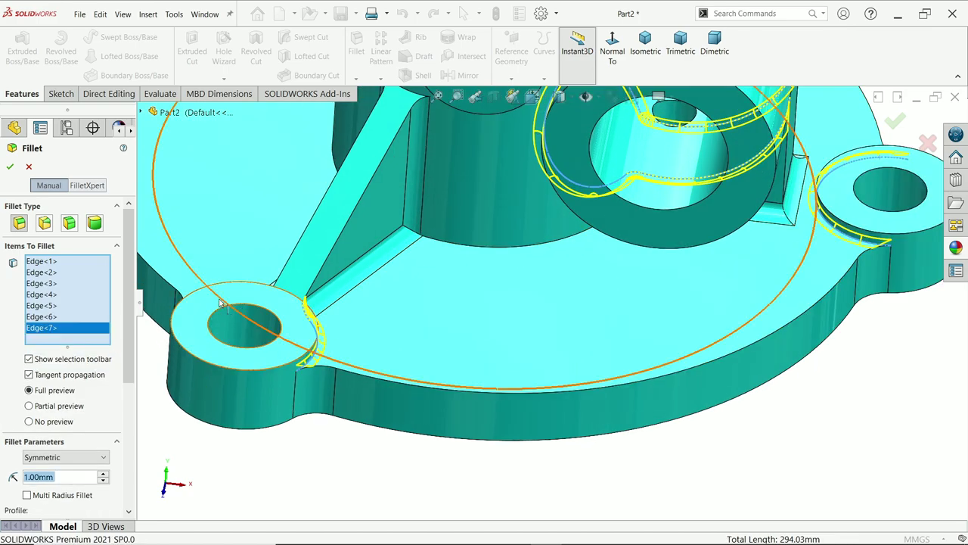
pyautogui.scroll(-3, 214, 307)
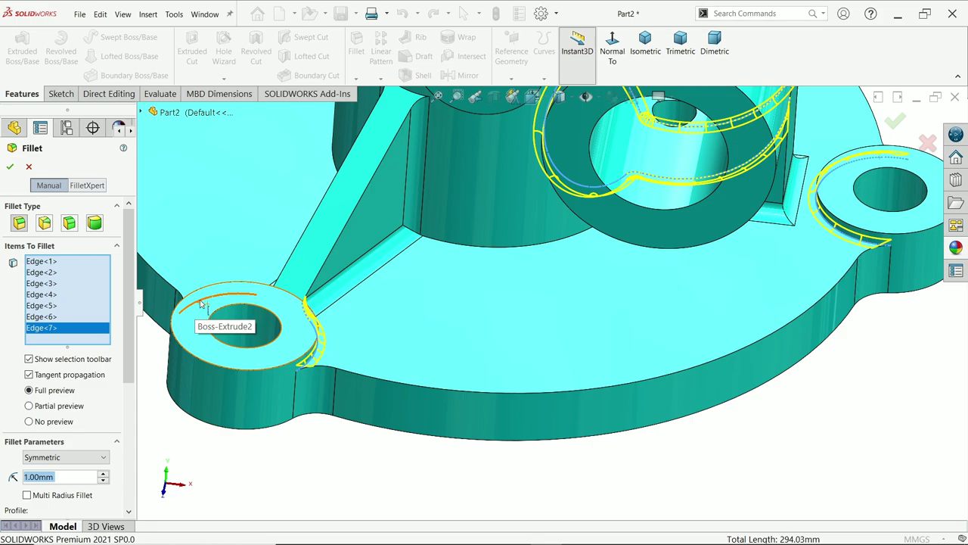
pyautogui.click(201, 302)
pyautogui.scroll(5, 378, 341)
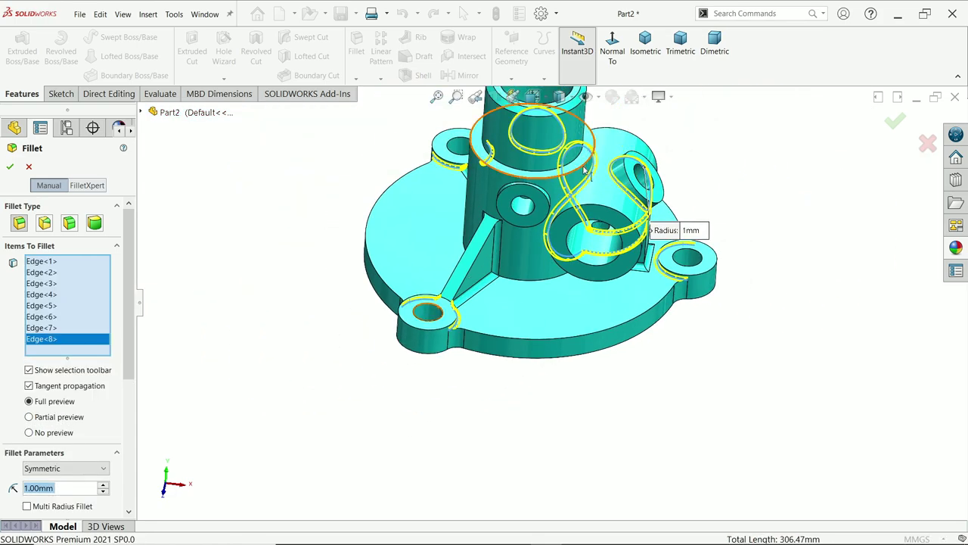
# Add the base edge of the opposite small boss on the main cylinder and apply the 1 mm fillet
pyautogui.scroll(-6, 583, 171)
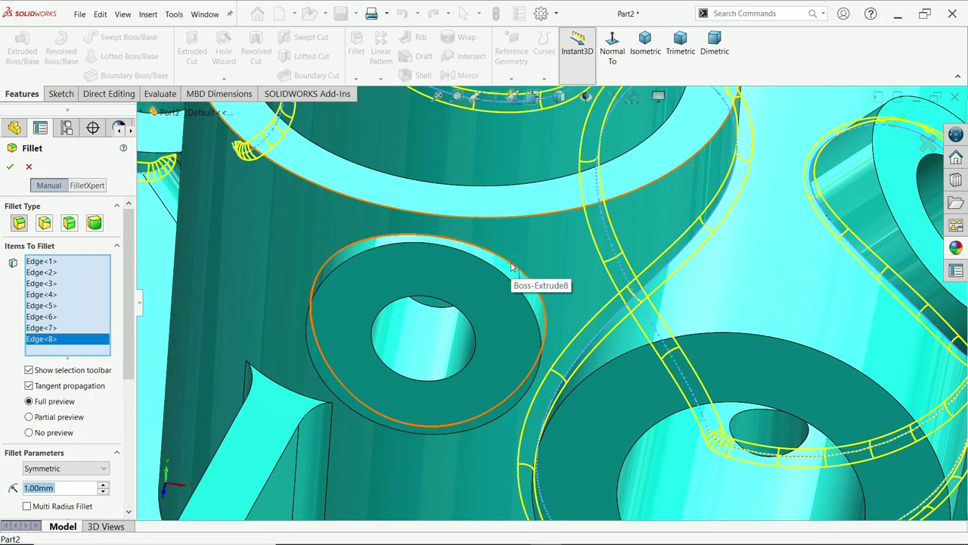
pyautogui.click(511, 266)
pyautogui.scroll(5, 402, 283)
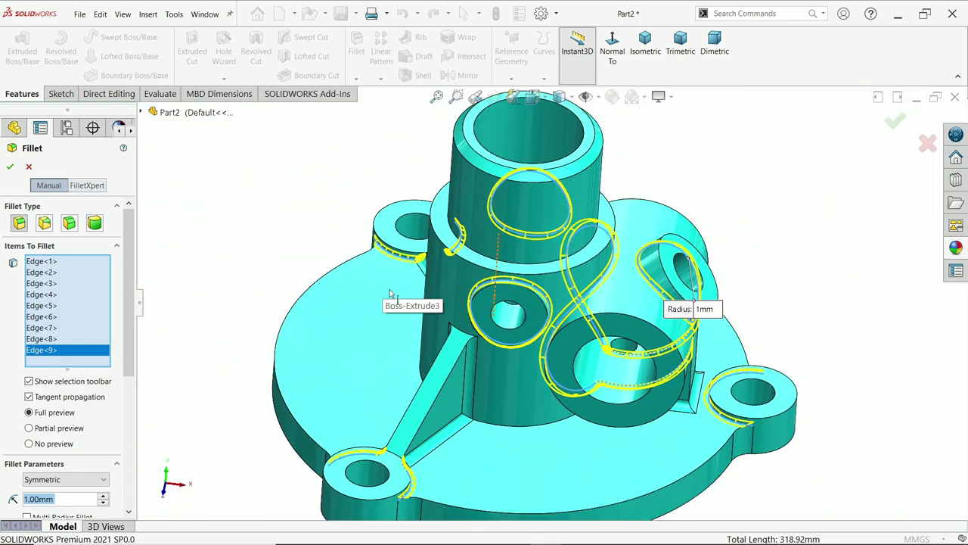
pyautogui.scroll(3, 391, 294)
pyautogui.moveTo(732, 275); pyautogui.dragTo(685, 251, button='middle')
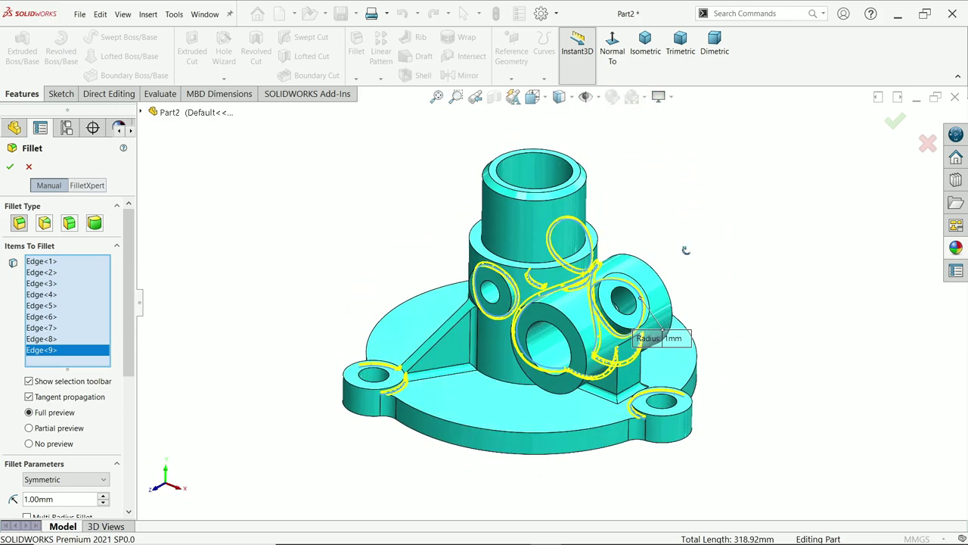
pyautogui.click(11, 168)
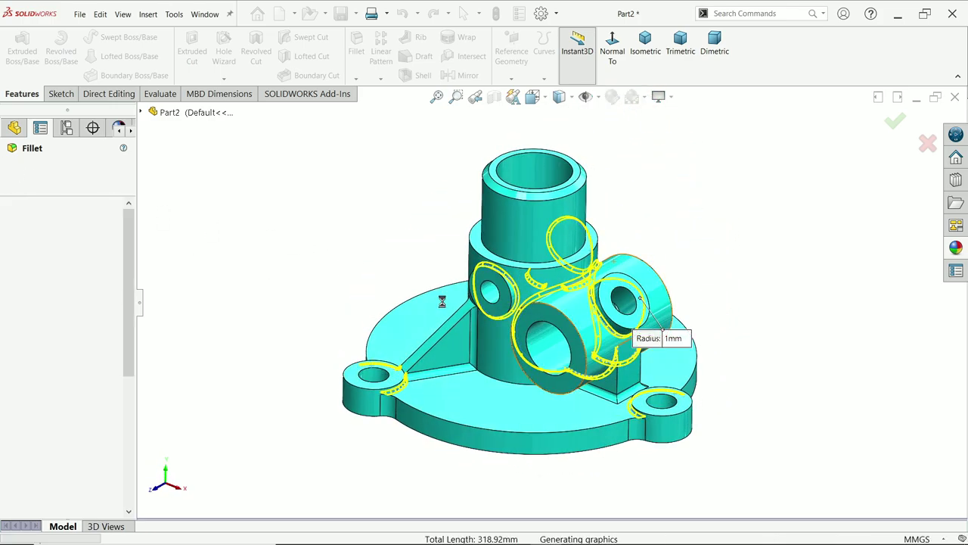
pyautogui.scroll(-2, 678, 353)
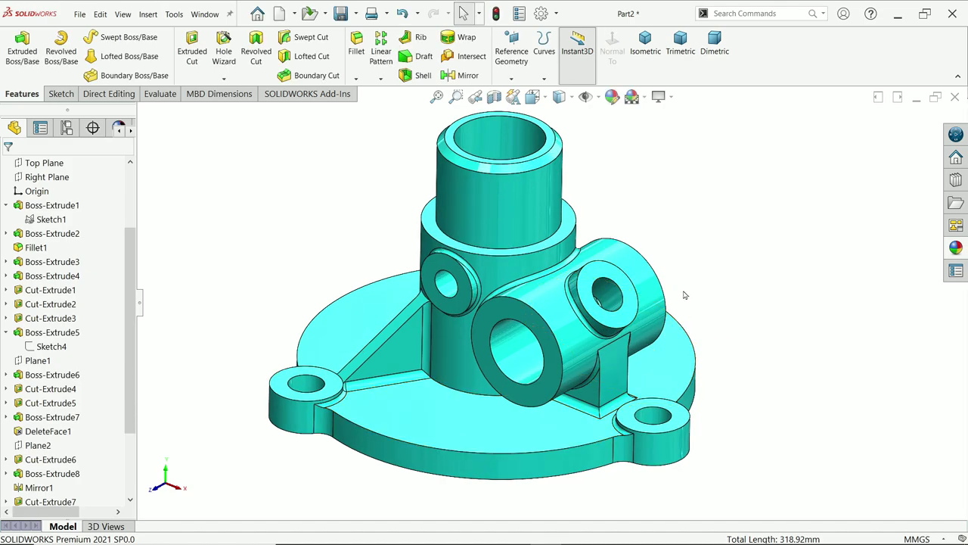
pyautogui.moveTo(683, 292)
pyautogui.mouseDown(button='middle')
pyautogui.moveTo(694, 205)
pyautogui.moveTo(689, 292)
pyautogui.mouseUp(button='middle')
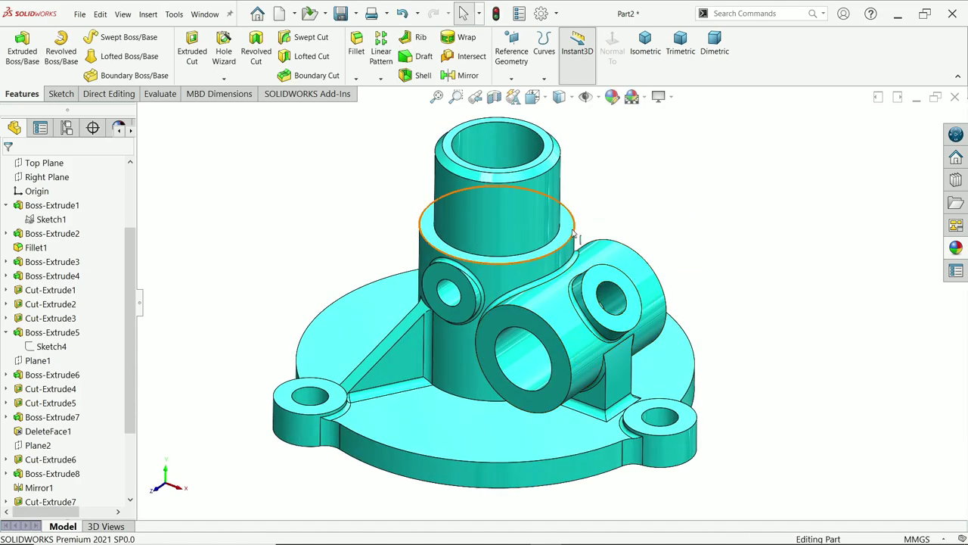
# Apply the brushed steel appearance to the main bore, side cylinder bore, two small boss bores and two lug holes
pyautogui.click(510, 147)
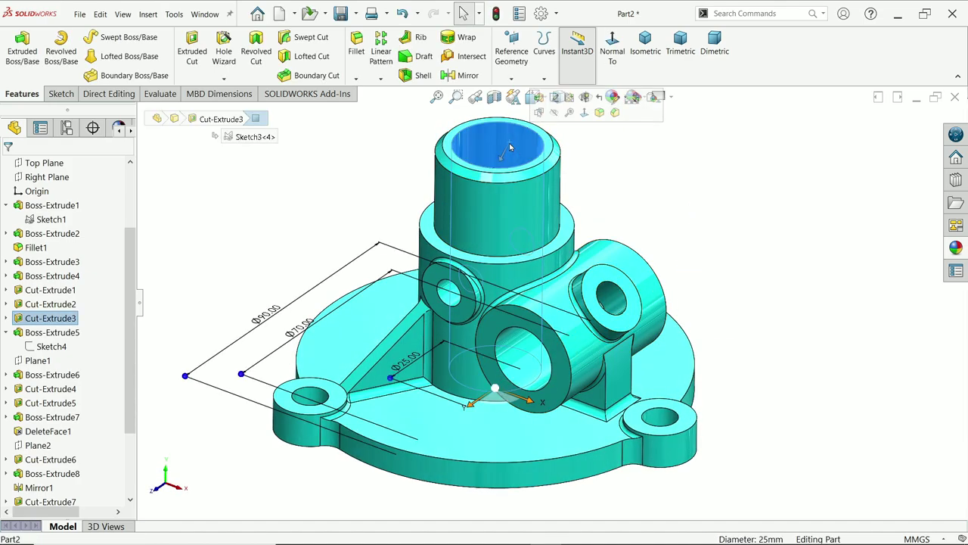
pyautogui.keyDown('ctrl'); pyautogui.click(313, 394); pyautogui.keyUp('ctrl')
pyautogui.keyDown('ctrl'); pyautogui.click(452, 295); pyautogui.keyUp('ctrl')
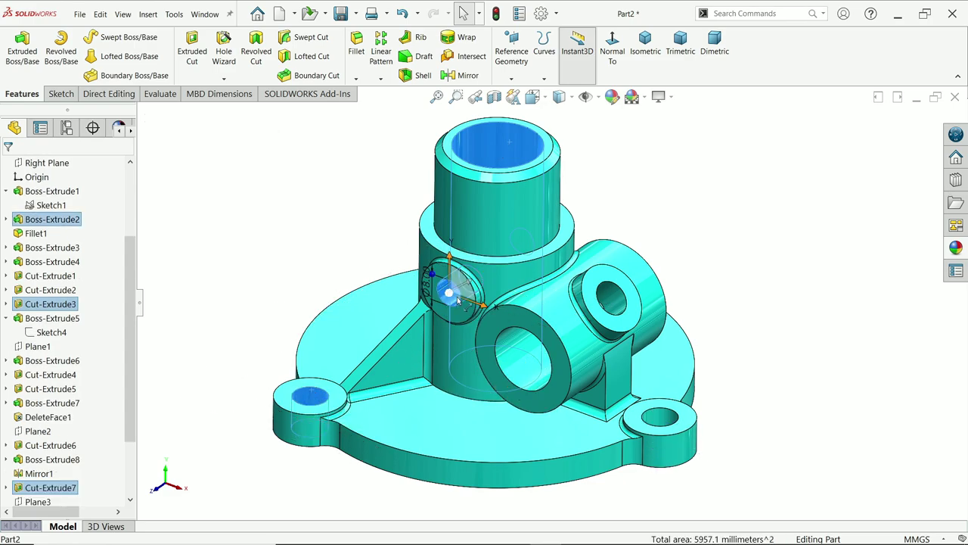
pyautogui.keyDown('ctrl'); pyautogui.click(610, 300); pyautogui.keyUp('ctrl')
pyautogui.keyDown('ctrl'); pyautogui.click(540, 371); pyautogui.keyUp('ctrl')
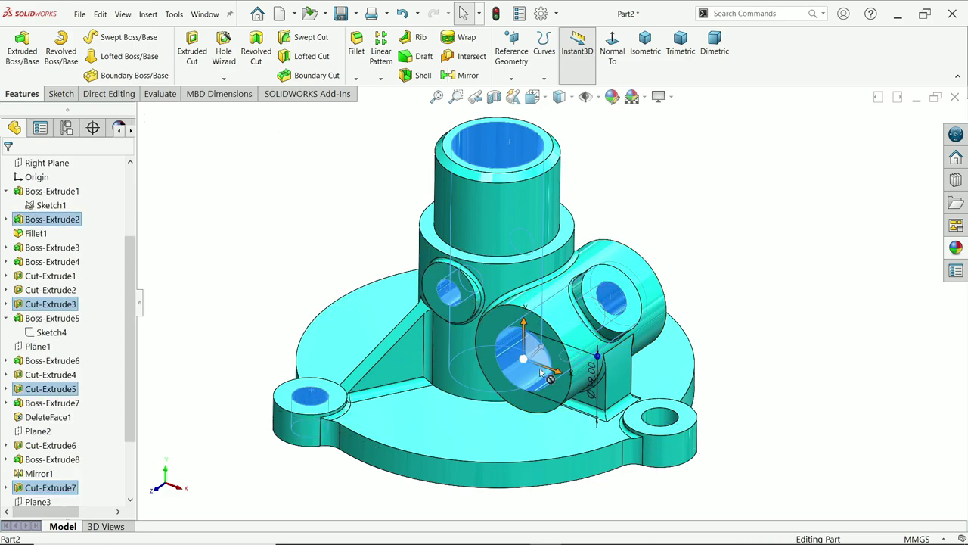
pyautogui.keyDown('ctrl'); pyautogui.click(663, 426); pyautogui.keyUp('ctrl')
pyautogui.click(956, 247)
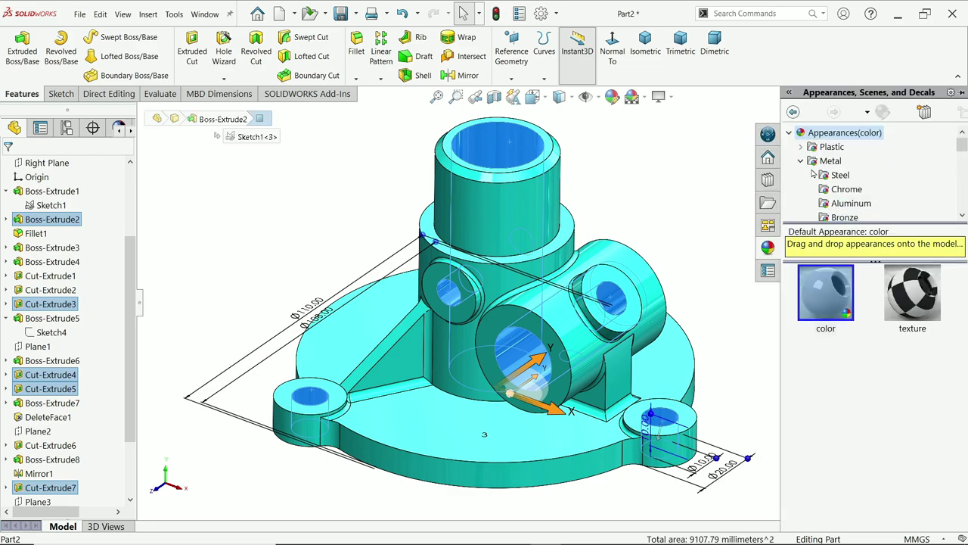
pyautogui.click(836, 175)
pyautogui.doubleClick(920, 301)
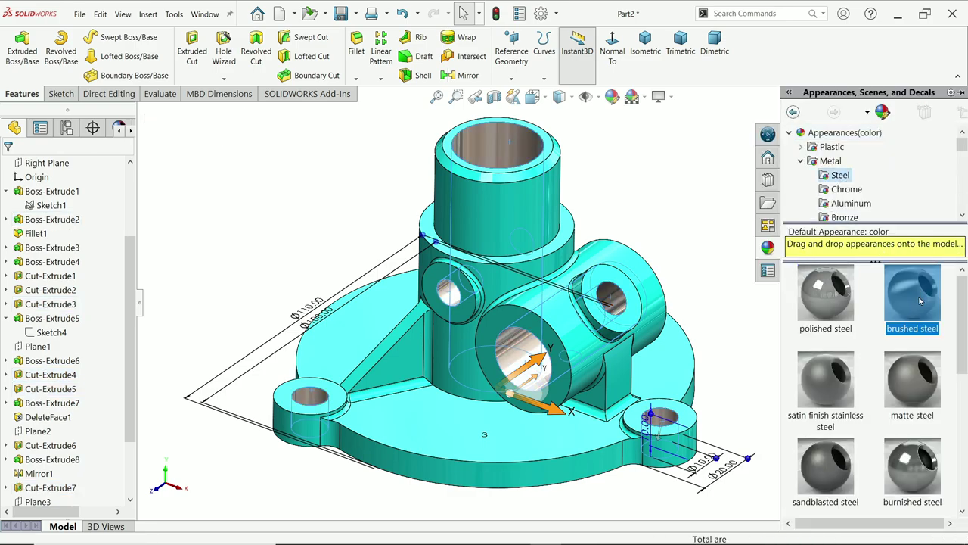
# Apply brushed steel to the remaining lug hole and small boss bore, and return to an isometric view
pyautogui.moveTo(679, 240); pyautogui.dragTo(620, 384, button='middle')
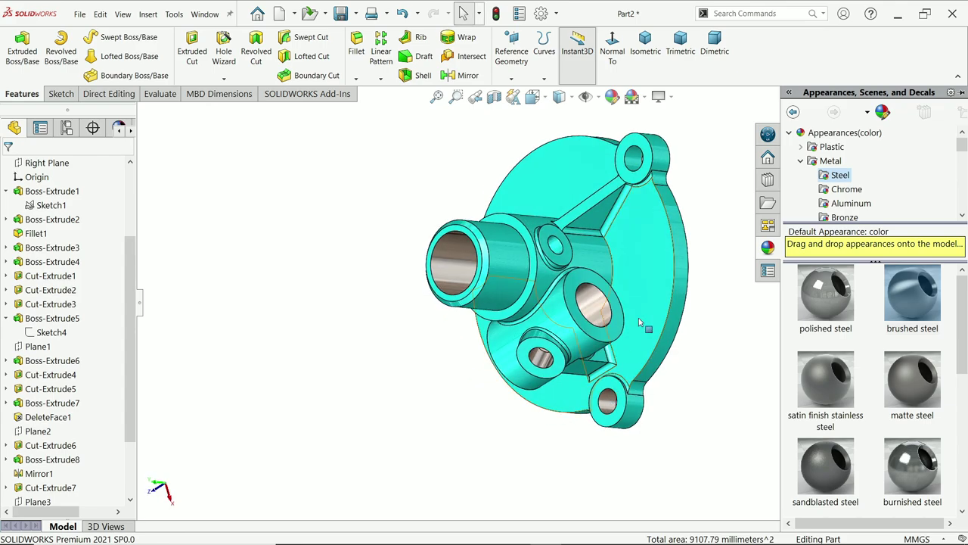
pyautogui.scroll(-3, 666, 140)
pyautogui.click(603, 175)
pyautogui.keyDown('ctrl'); pyautogui.click(468, 333); pyautogui.keyUp('ctrl')
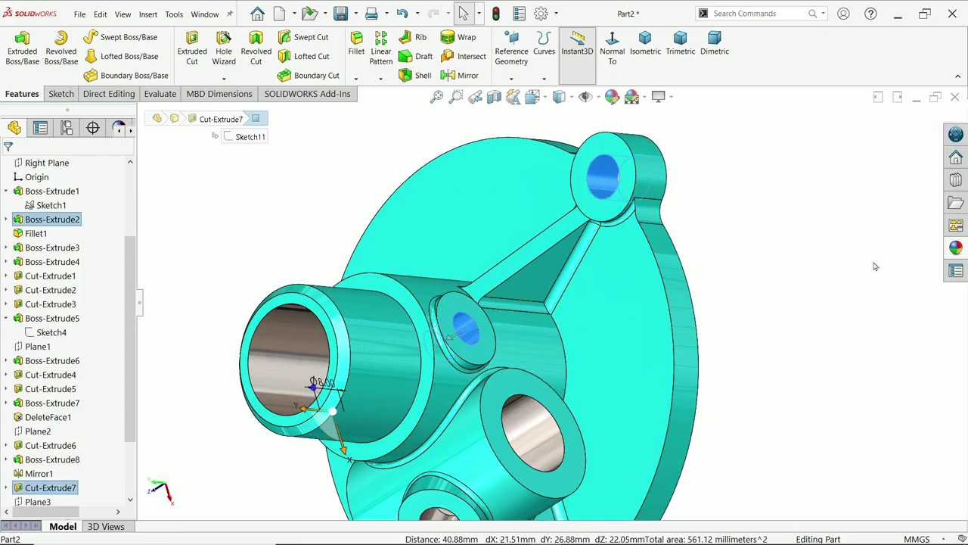
pyautogui.click(957, 248)
pyautogui.doubleClick(919, 303)
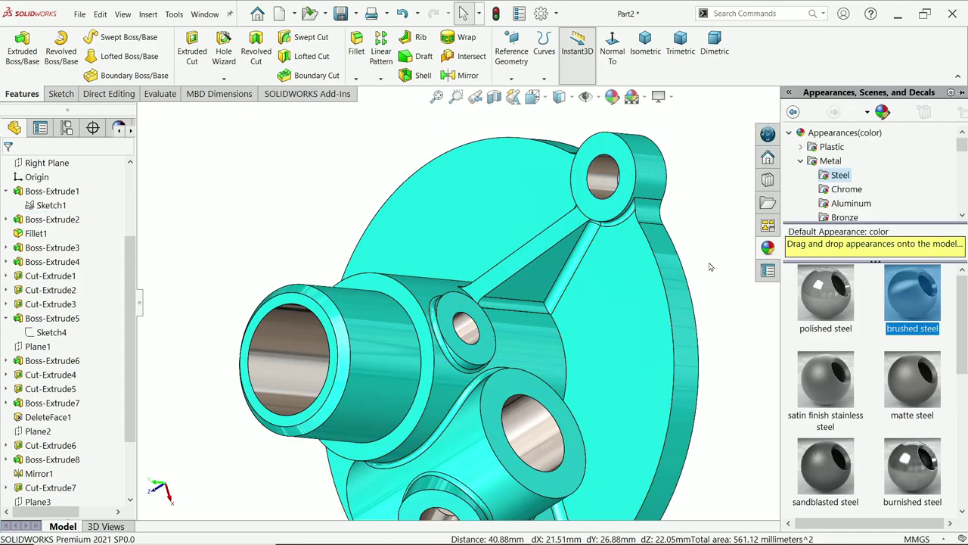
pyautogui.click(715, 260)
pyautogui.click(652, 51)
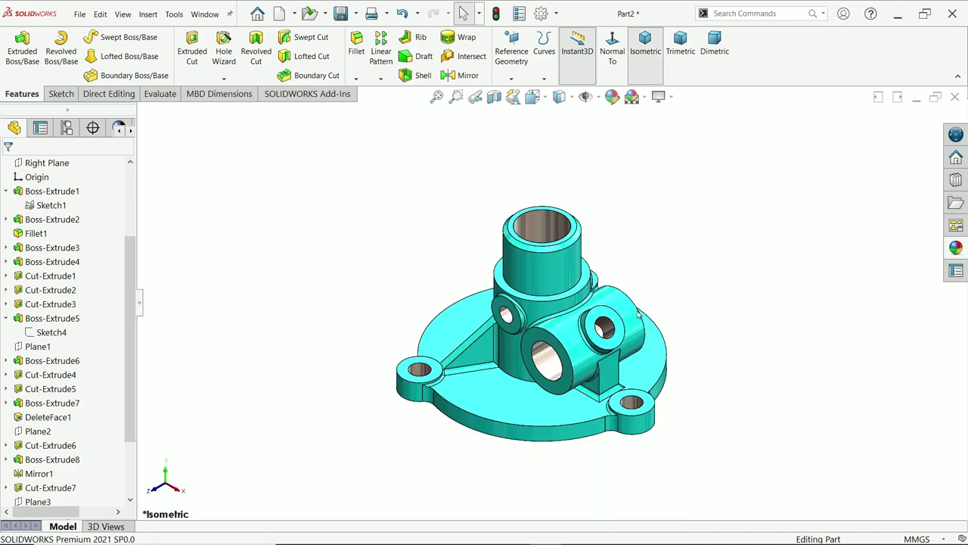
pyautogui.moveTo(807, 283)
pyautogui.mouseDown(button='middle')
pyautogui.moveTo(805, 162)
pyautogui.moveTo(817, 77)
pyautogui.moveTo(809, 229)
pyautogui.moveTo(822, 274)
pyautogui.moveTo(823, 253)
pyautogui.moveTo(806, 263)
pyautogui.moveTo(810, 271)
pyautogui.moveTo(811, 173)
pyautogui.moveTo(814, 282)
pyautogui.mouseUp(button='middle')
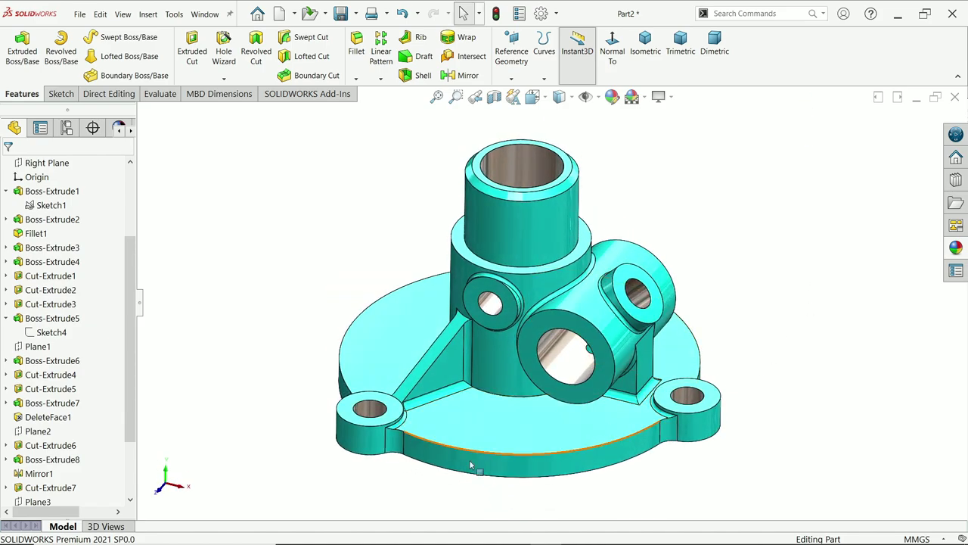